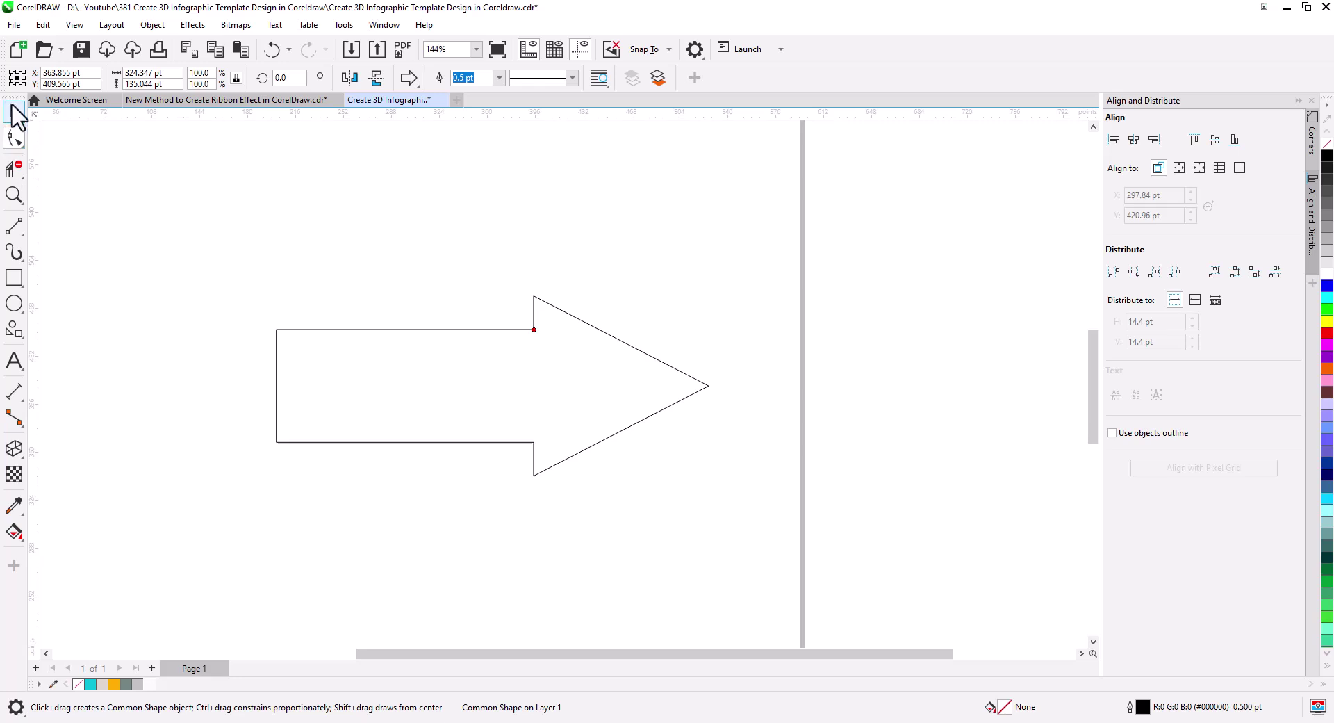
- Move the arrow about 25 pt to the right and convert it to curves
{"action": "left_click", "coordinate": [17, 114]}
{"action": "left_click_drag", "start_coordinate": [278, 334], "coordinate": [431, 325]}
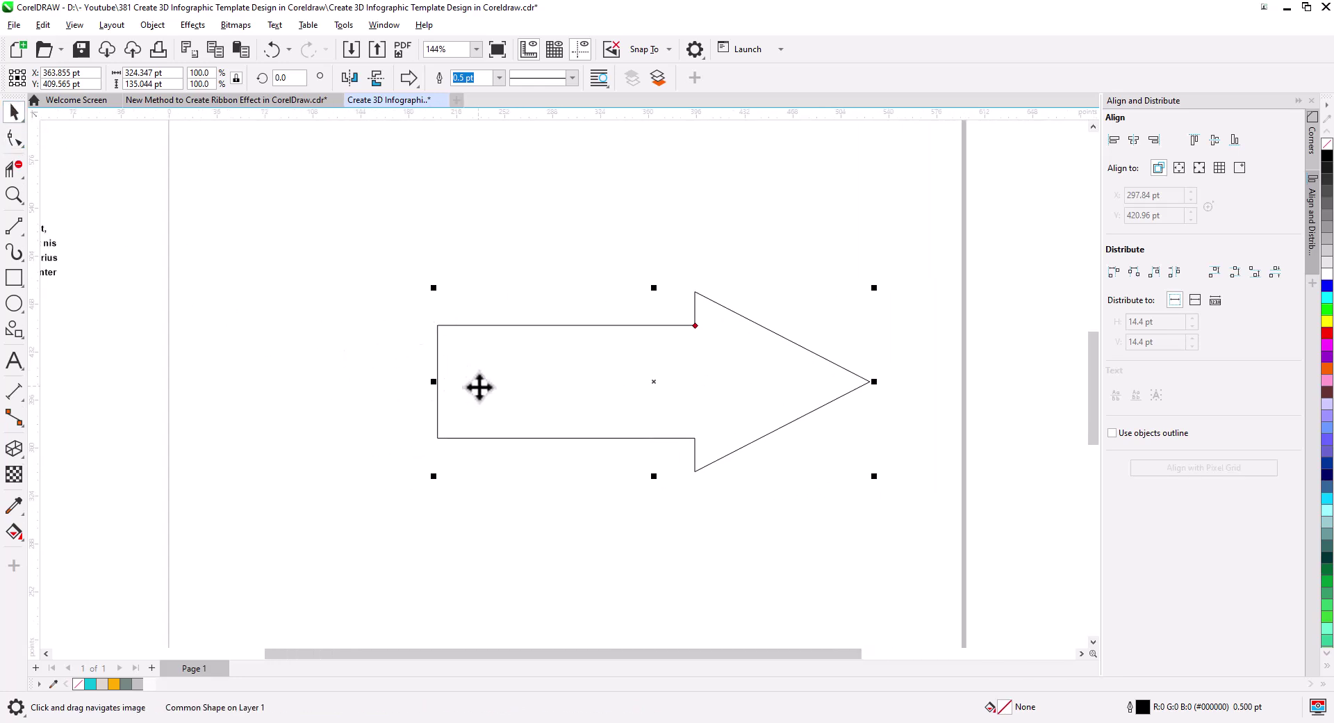
{"action": "left_click_drag", "start_coordinate": [479, 388], "coordinate": [513, 387]}
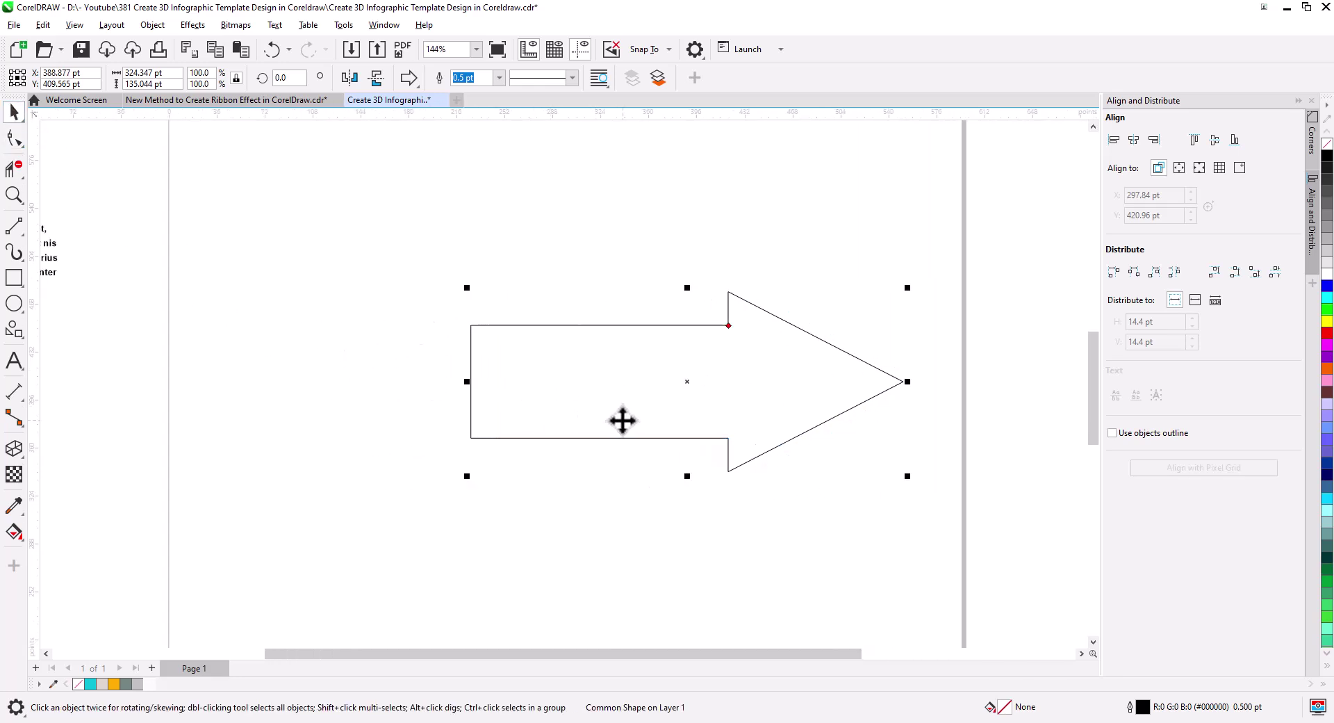
{"action": "right_click", "coordinate": [559, 357]}
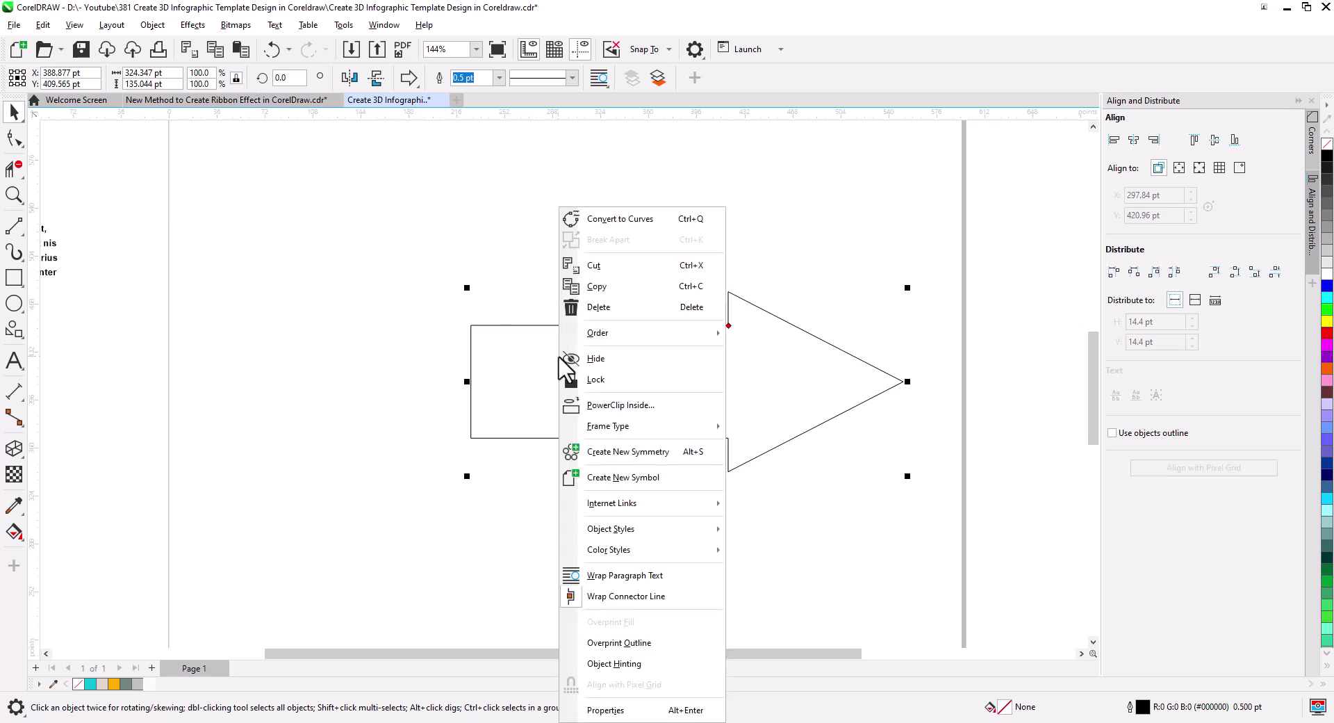
{"action": "left_click", "coordinate": [610, 221]}
- Add a one-step inside contour to the arrow with a 4.0 pt offset
{"action": "scroll", "coordinate": [423, 378], "scroll_direction": "up", "scroll_amount": 2}
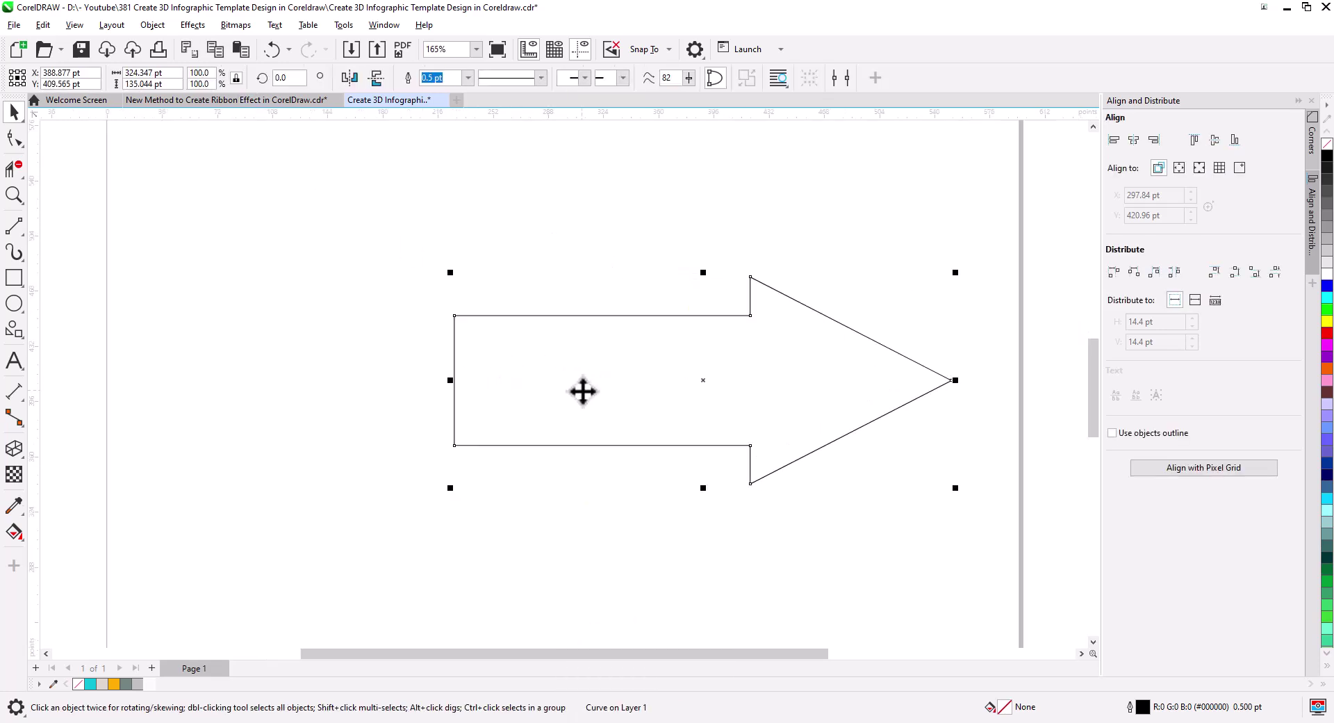
{"action": "left_click_drag", "start_coordinate": [549, 416], "coordinate": [495, 416]}
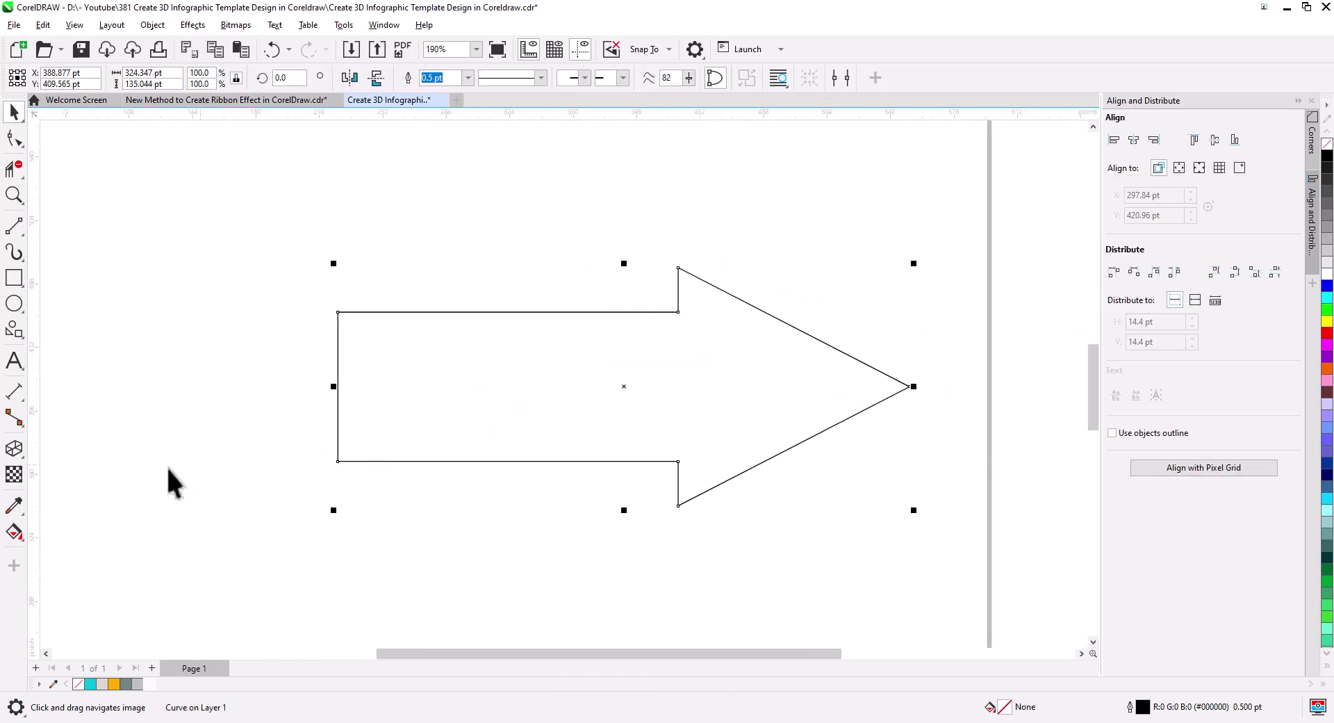
{"action": "left_click", "coordinate": [19, 458]}
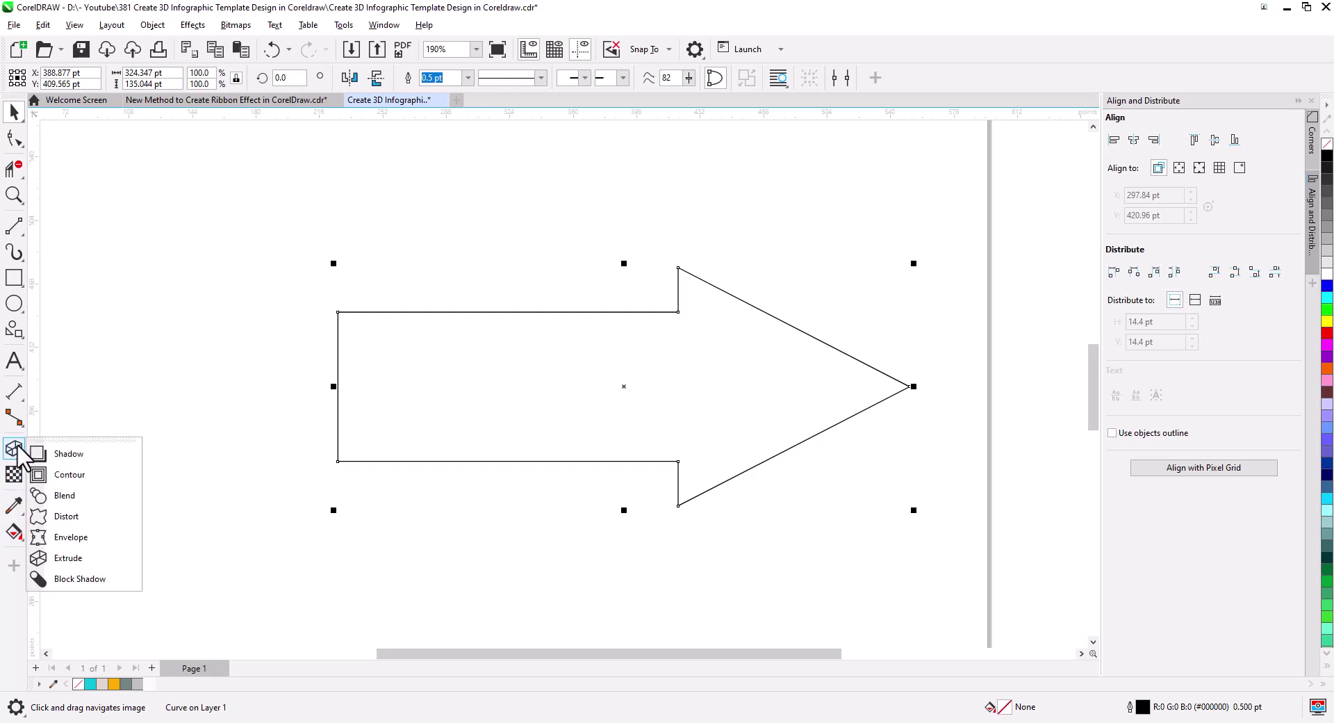
{"action": "left_click", "coordinate": [66, 475]}
{"action": "left_click", "coordinate": [363, 78]}
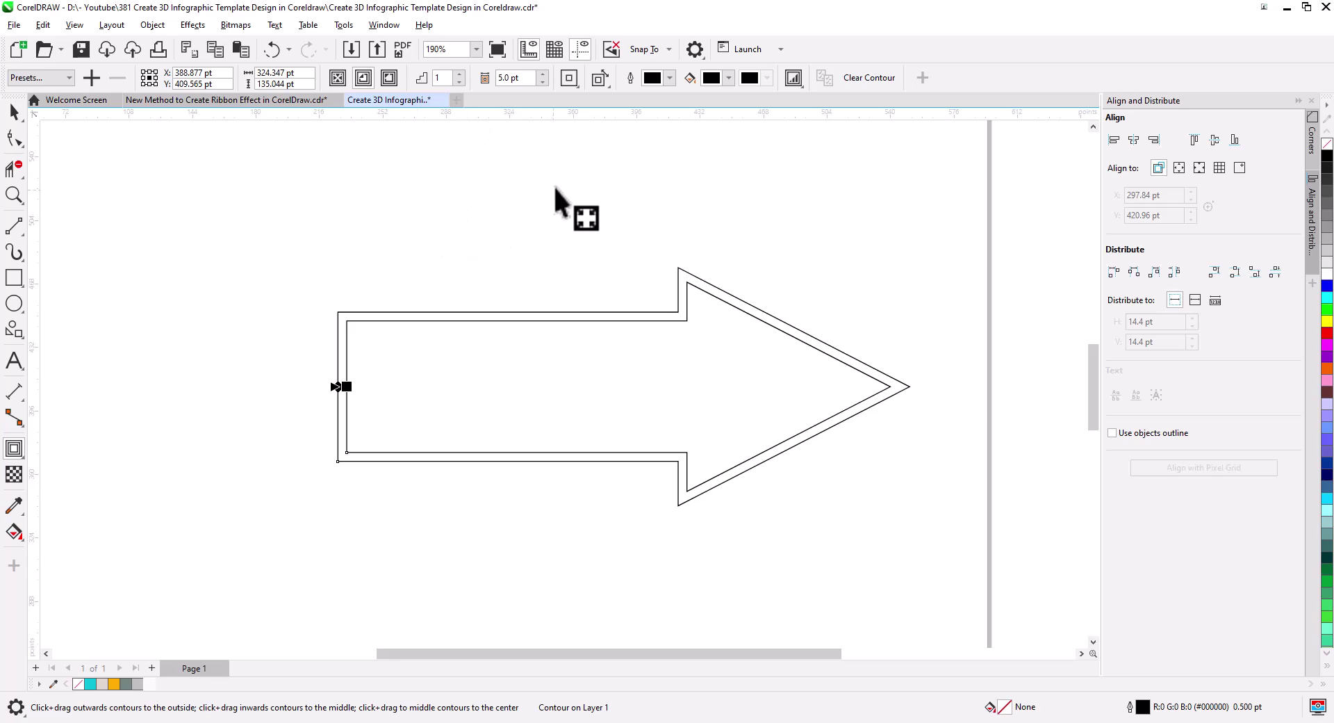
{"action": "left_click", "coordinate": [544, 83]}
{"action": "left_click", "coordinate": [545, 83]}
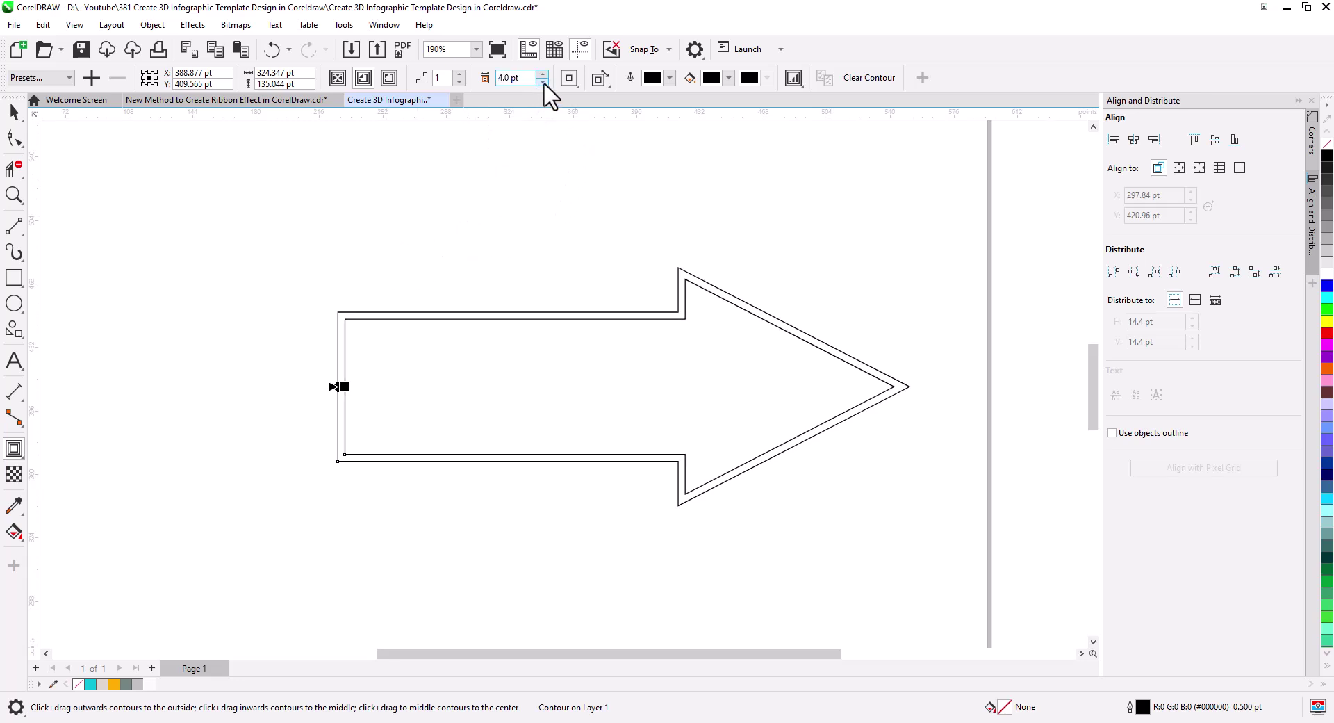
- Break the contour apart into two separate arrow outlines and clear the selection
{"action": "key", "text": "space"}
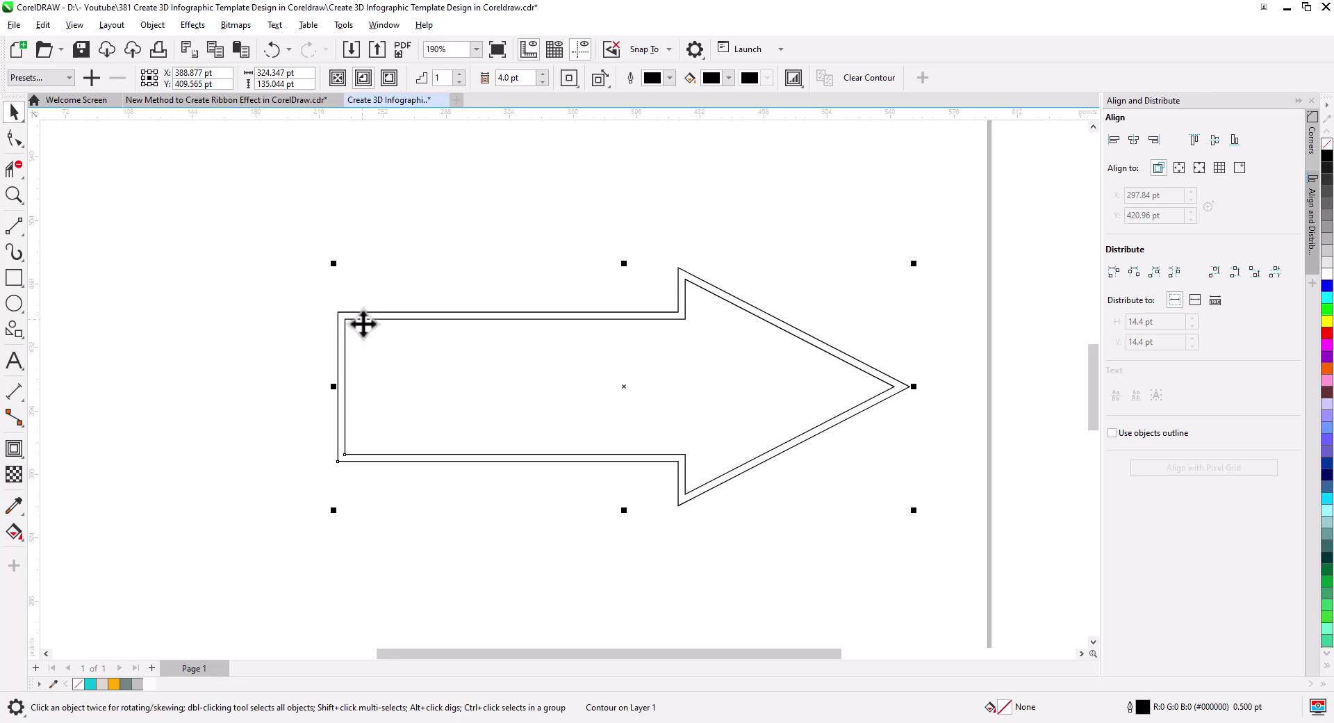
{"action": "right_click", "coordinate": [363, 323]}
{"action": "left_click", "coordinate": [376, 337]}
{"action": "left_click", "coordinate": [101, 414]}
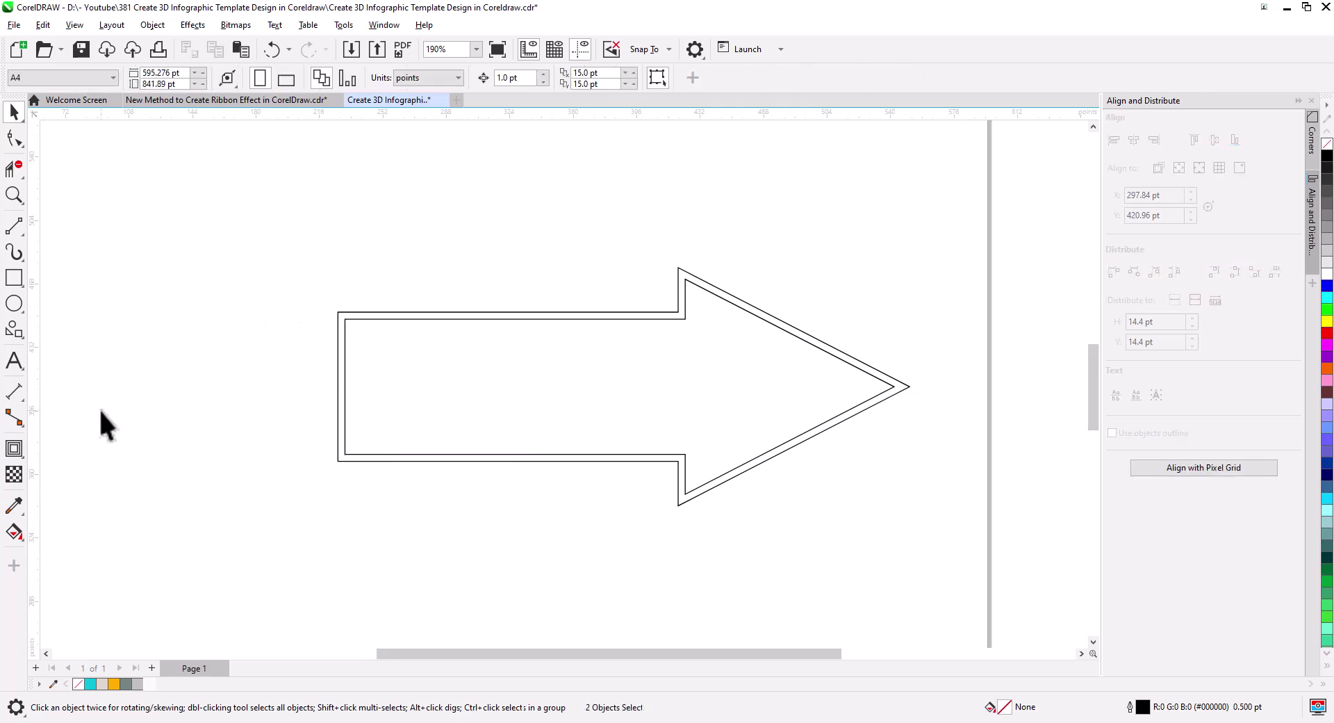
- Create a border shape between the two arrow outlines with Smart Fill and color it white
{"action": "left_click", "coordinate": [14, 535]}
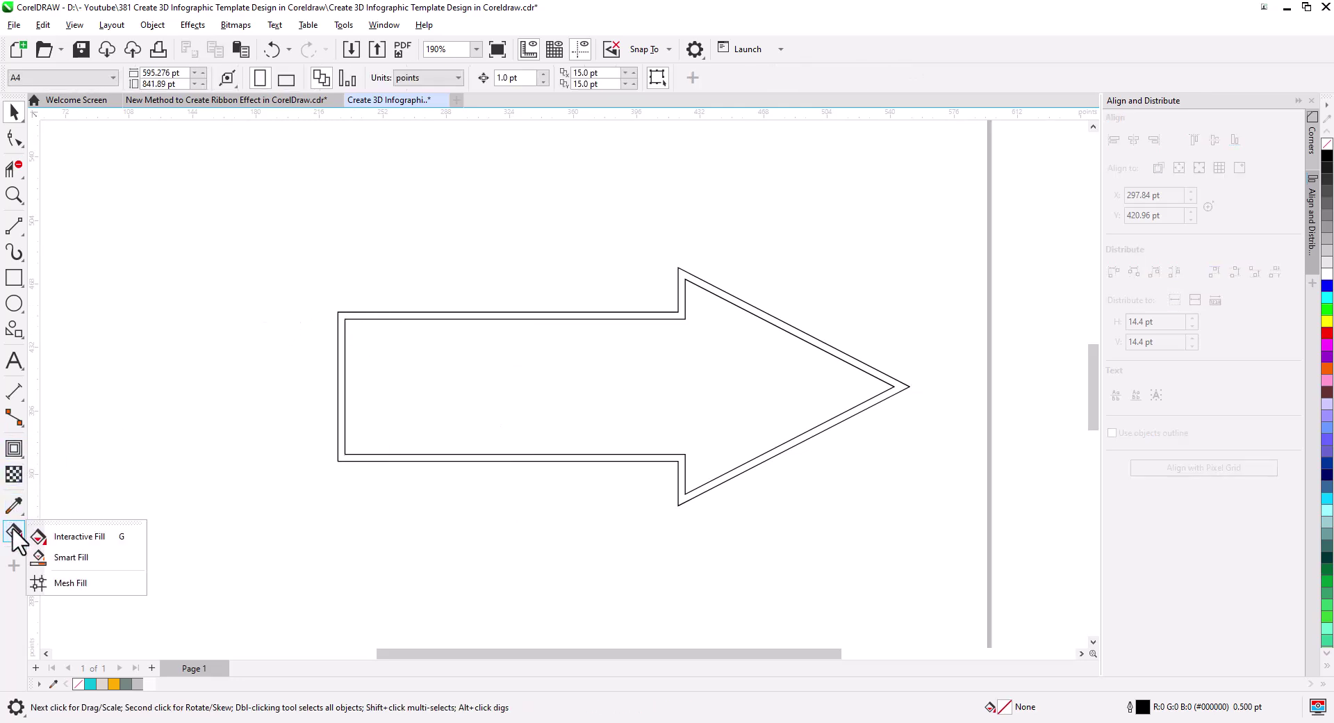
{"action": "left_click", "coordinate": [64, 558]}
{"action": "left_click", "coordinate": [396, 320]}
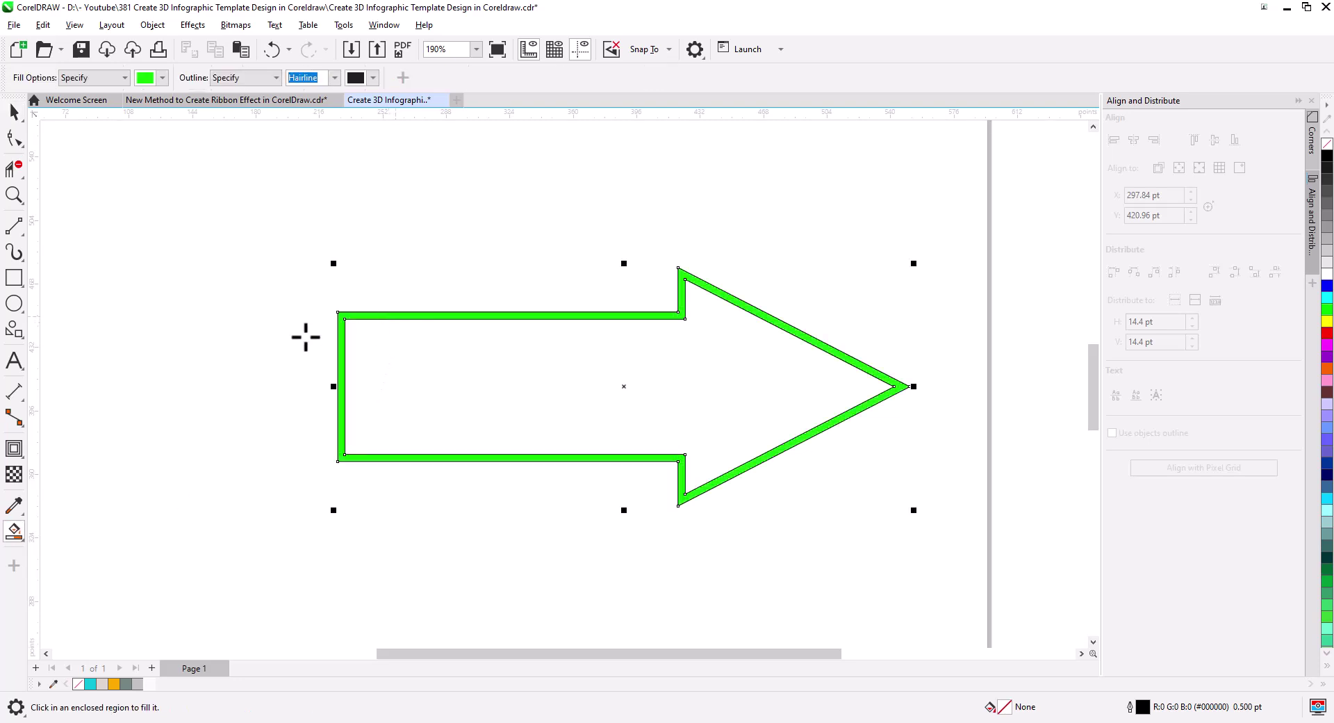
{"action": "left_click", "coordinate": [13, 114]}
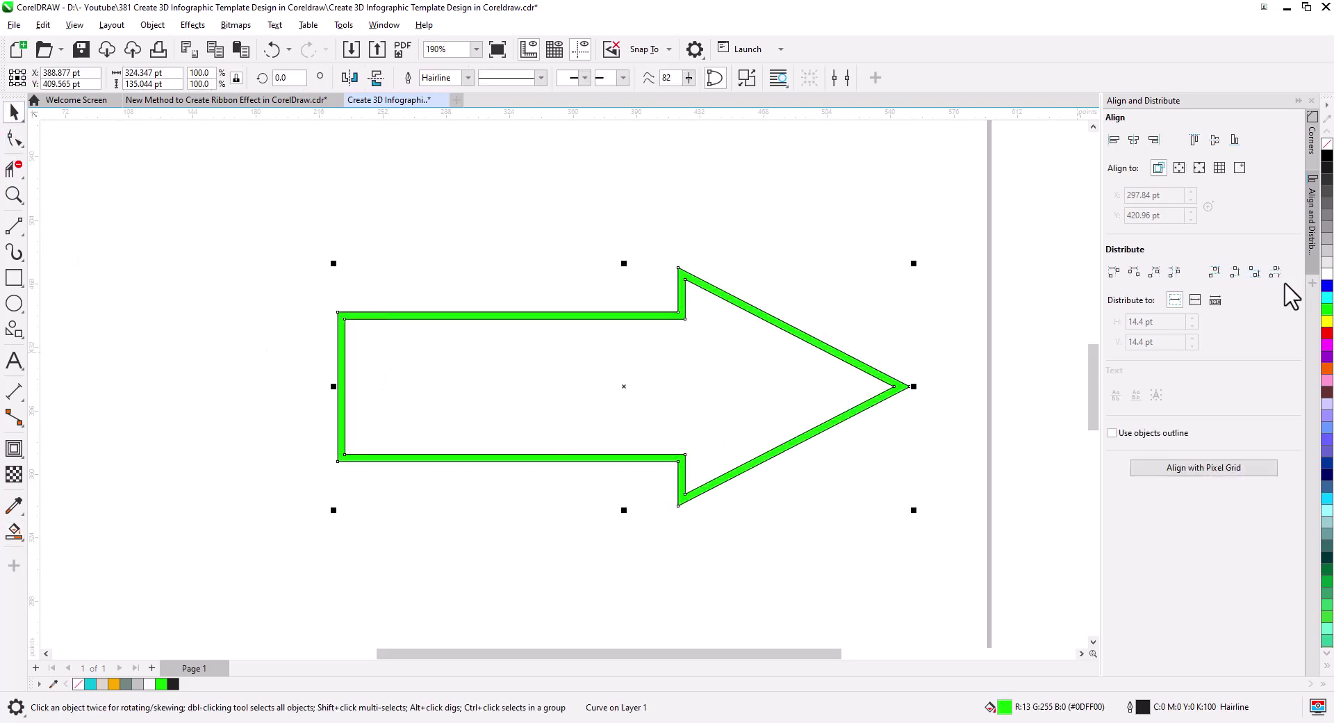
{"action": "left_click", "coordinate": [1327, 274]}
- Fill the inner arrow with the cyan color #06C0D7 from the document palette and deselect it
{"action": "left_click", "coordinate": [762, 448]}
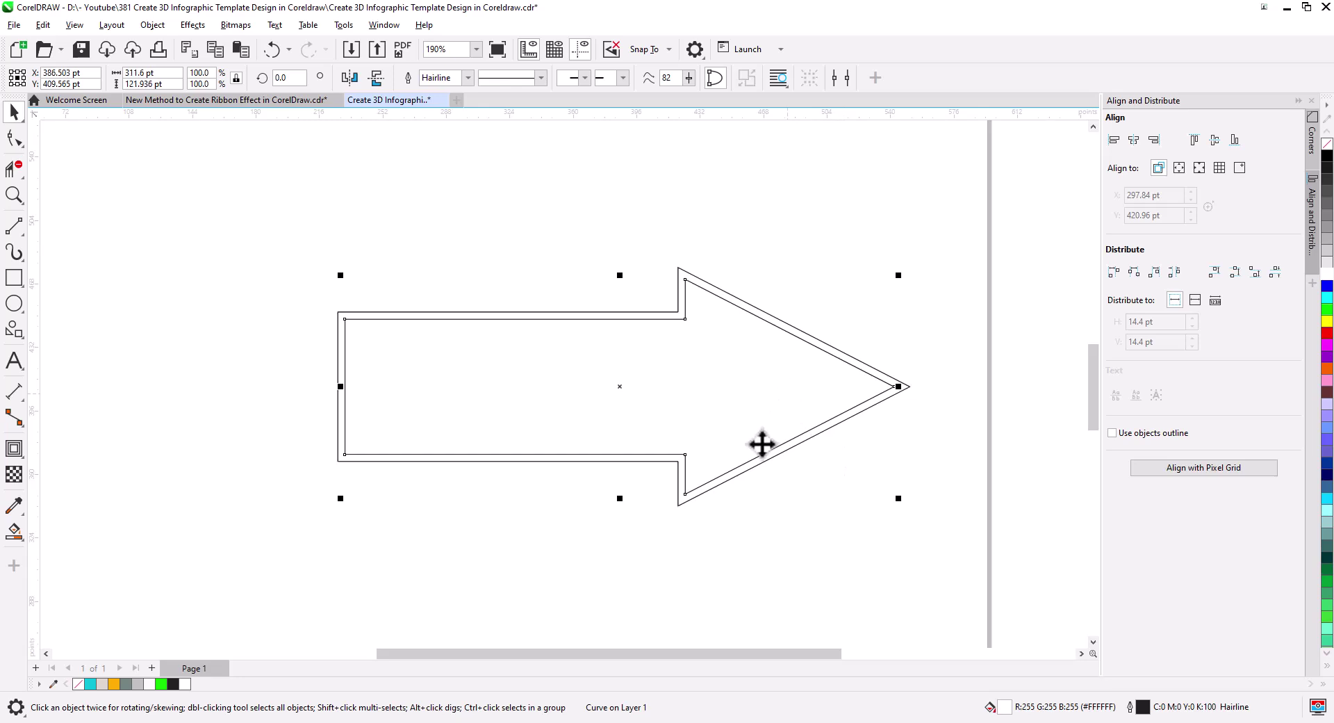
{"action": "left_click", "coordinate": [90, 684]}
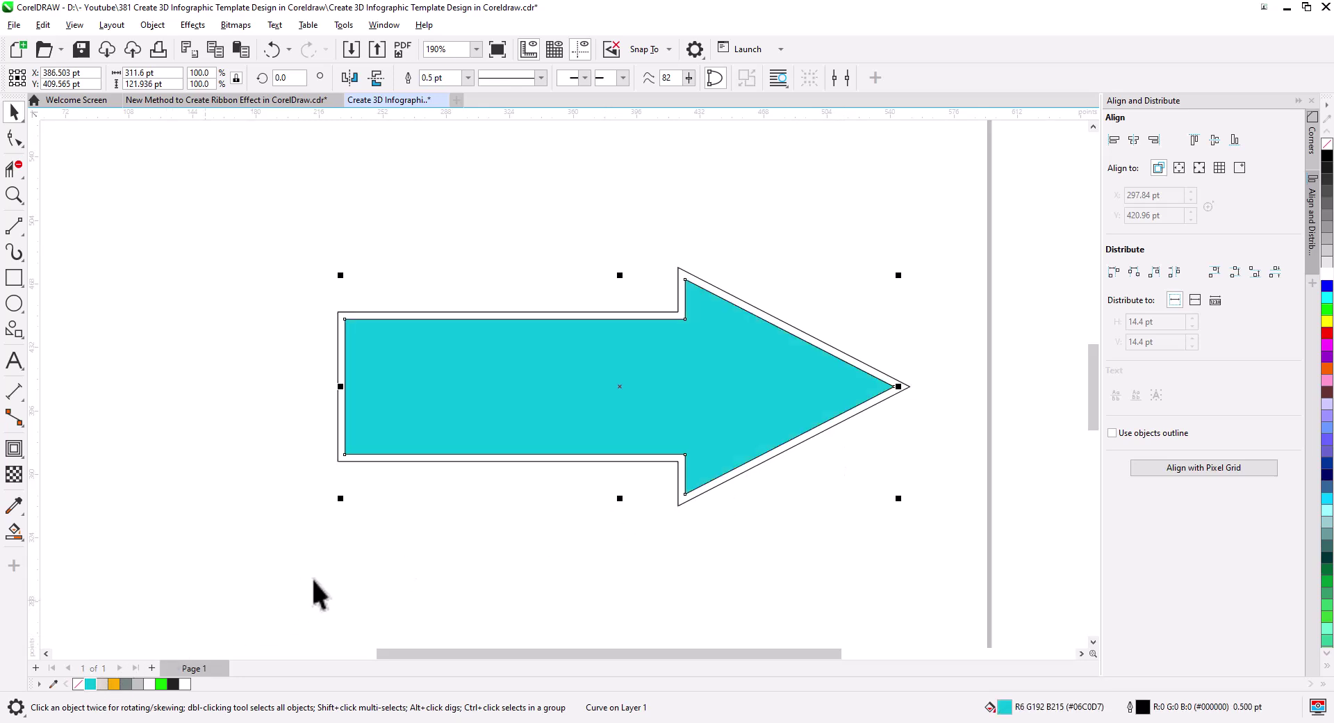
{"action": "left_click", "coordinate": [414, 571]}
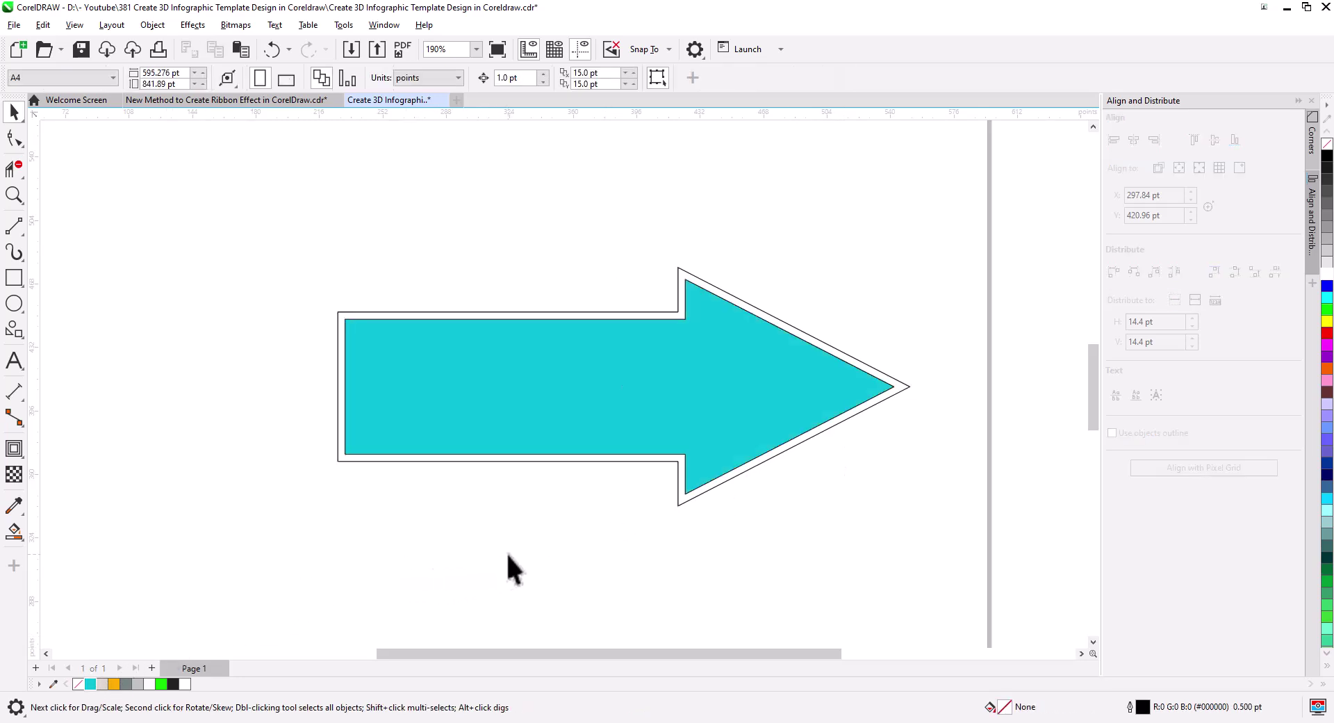
{"action": "scroll", "coordinate": [556, 538], "scroll_direction": "down", "scroll_amount": 1}
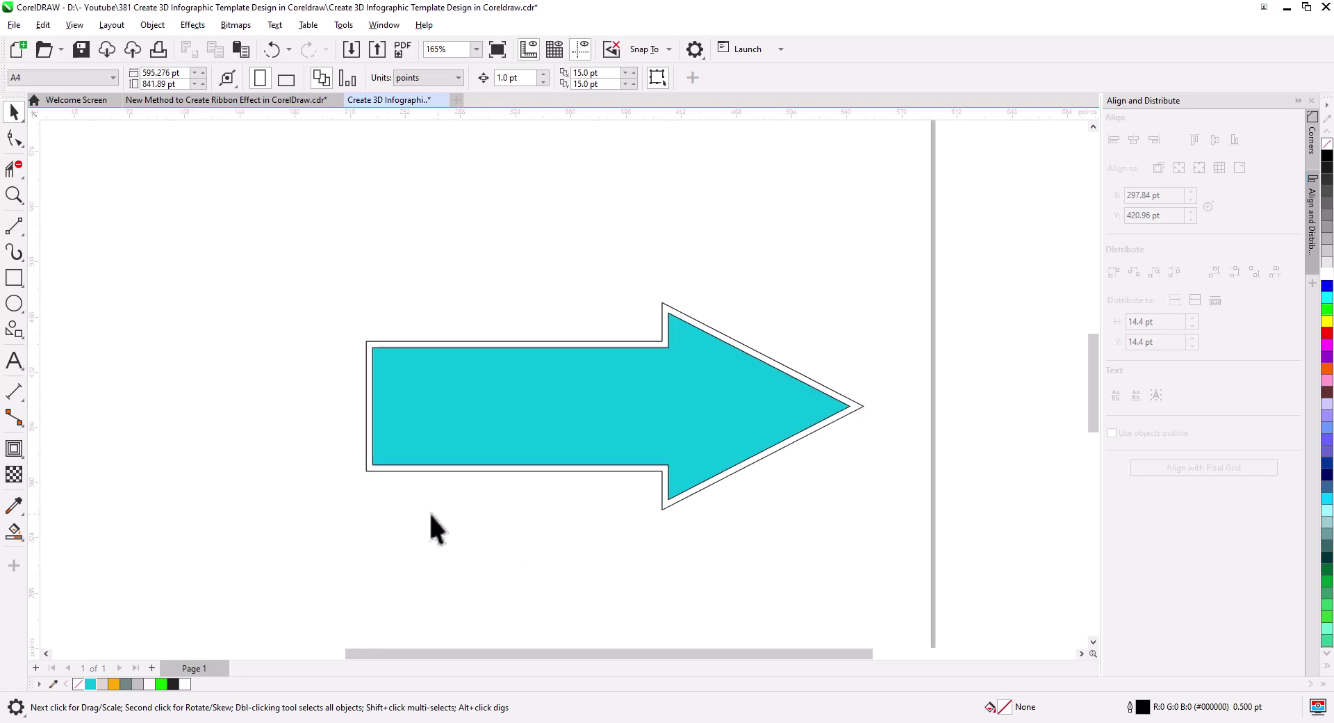
- Apply an elliptical fountain fill to the inner arrow and stretch its ellipse past the tail and out to the border's tip
{"action": "left_click", "coordinate": [442, 400]}
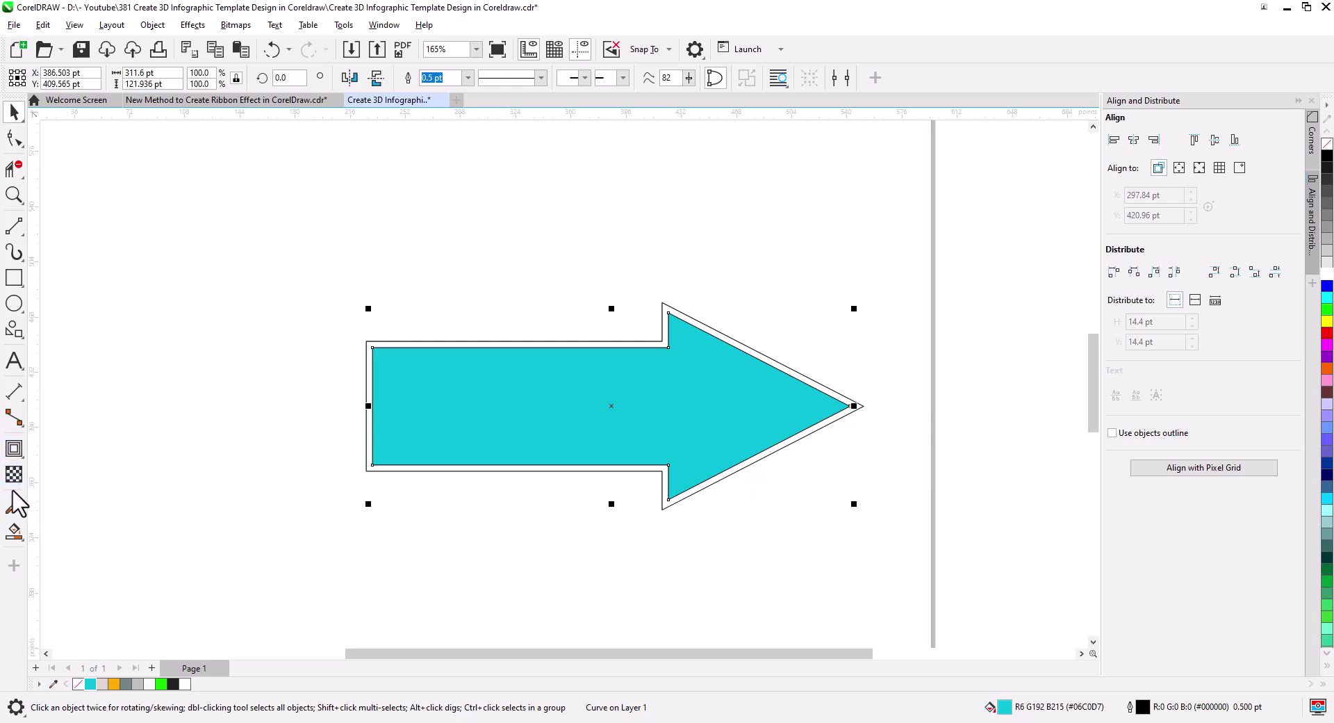
{"action": "left_click", "coordinate": [12, 533]}
{"action": "left_click", "coordinate": [69, 536]}
{"action": "left_click_drag", "start_coordinate": [514, 402], "coordinate": [692, 404]}
{"action": "left_click", "coordinate": [310, 77]}
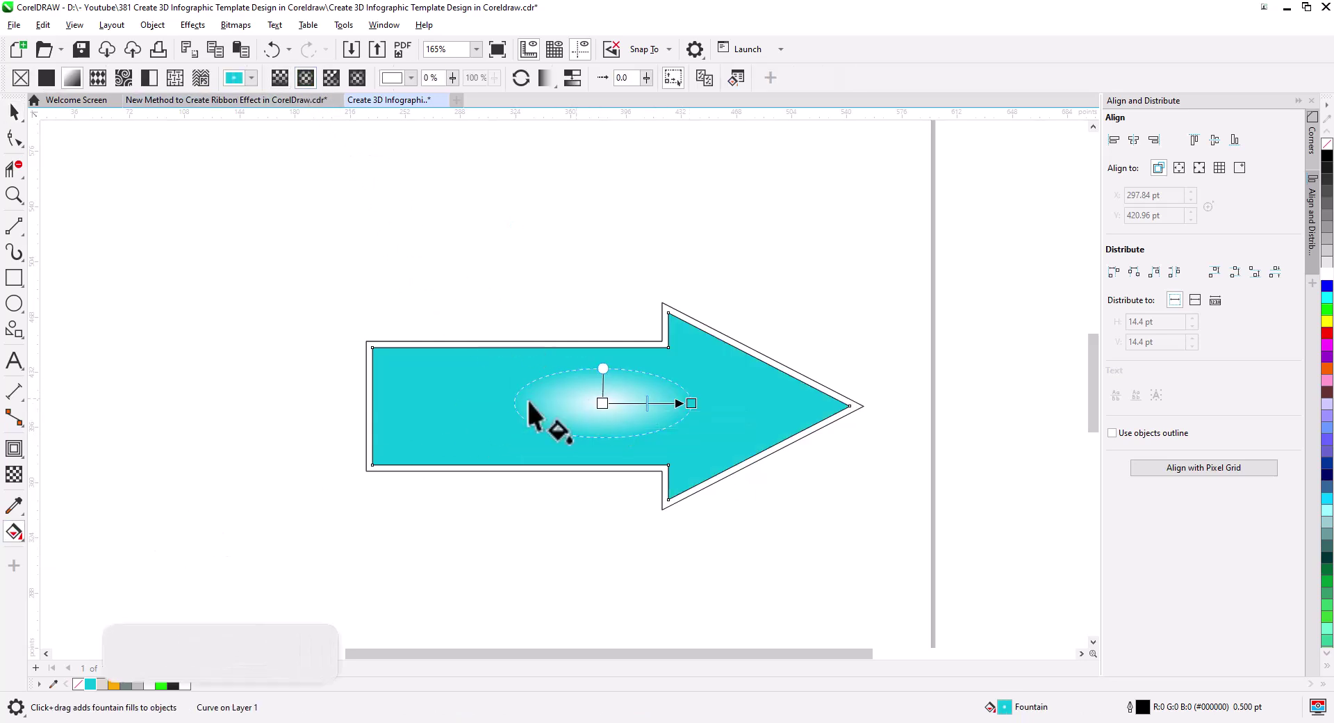
{"action": "left_click_drag", "start_coordinate": [693, 405], "coordinate": [825, 405]}
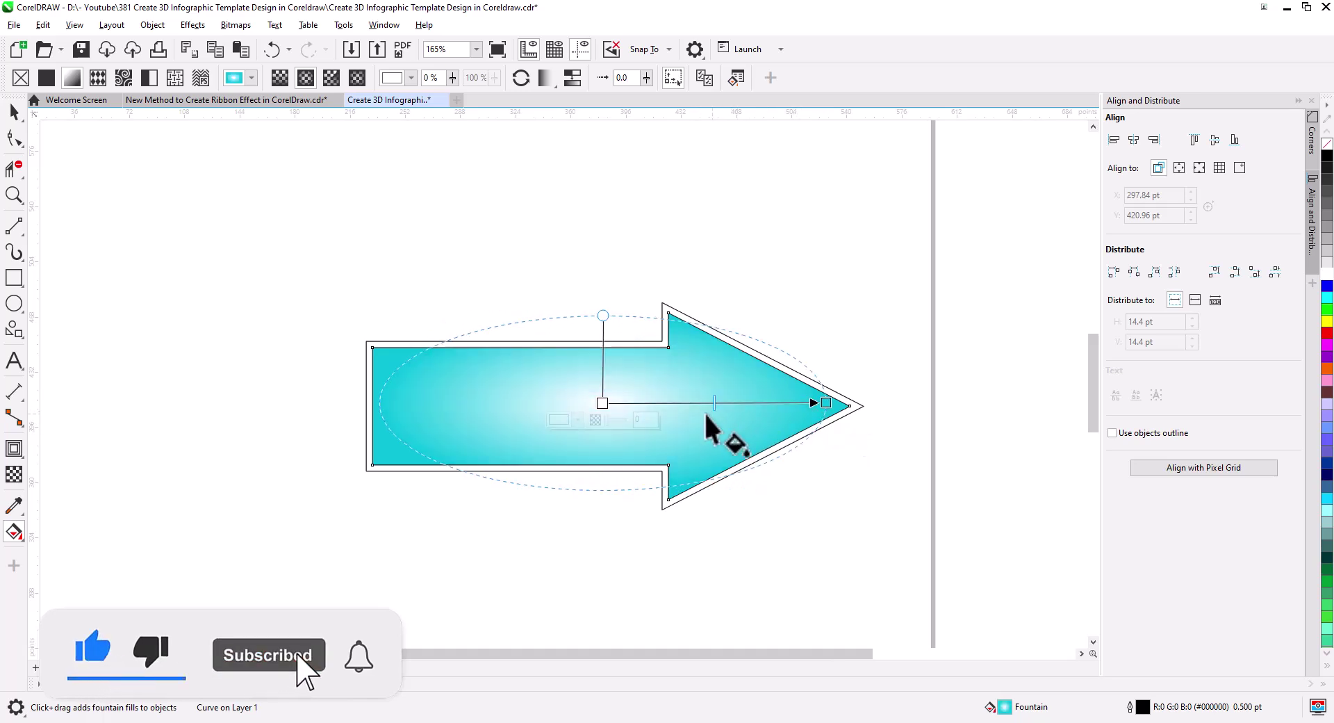
{"action": "left_click_drag", "start_coordinate": [604, 315], "coordinate": [607, 266]}
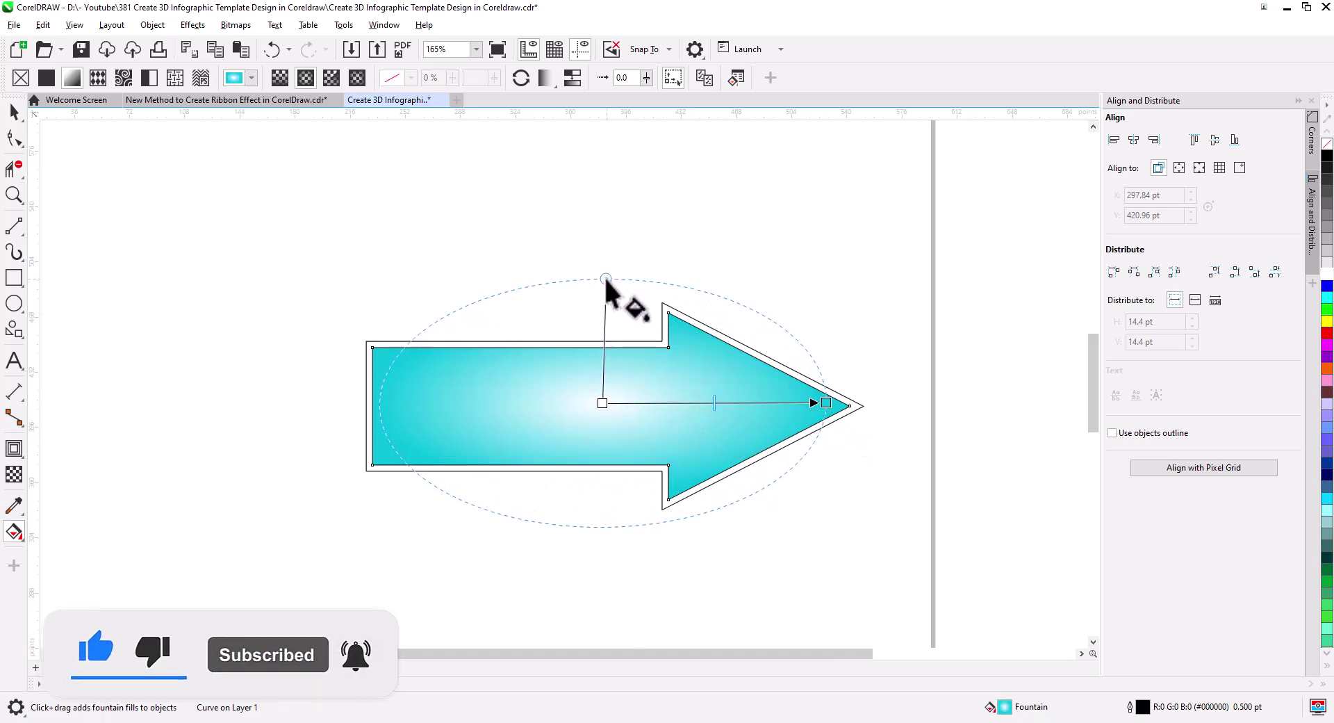
{"action": "left_click_drag", "start_coordinate": [826, 403], "coordinate": [864, 406]}
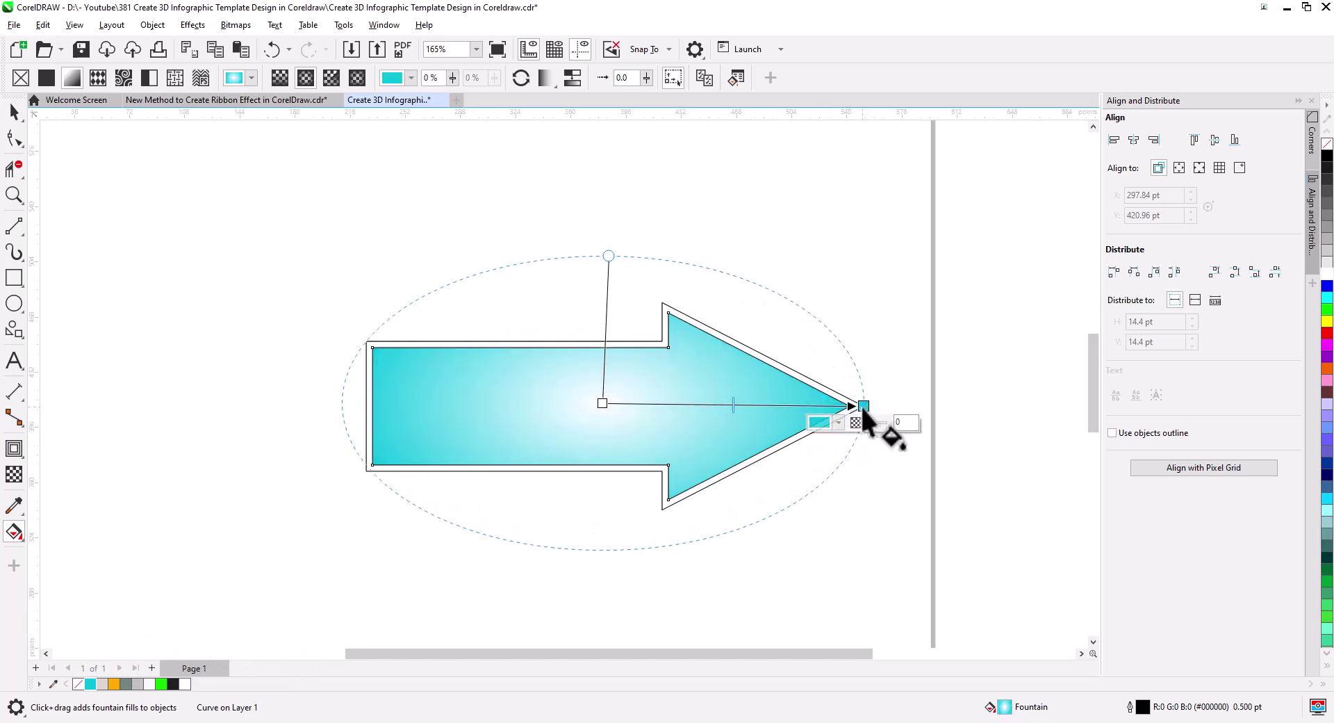
- Set the fountain fill's outer color to #0A91A3 and its center color to the document palette's cyan
{"action": "left_click", "coordinate": [838, 422]}
{"action": "left_click", "coordinate": [822, 450]}
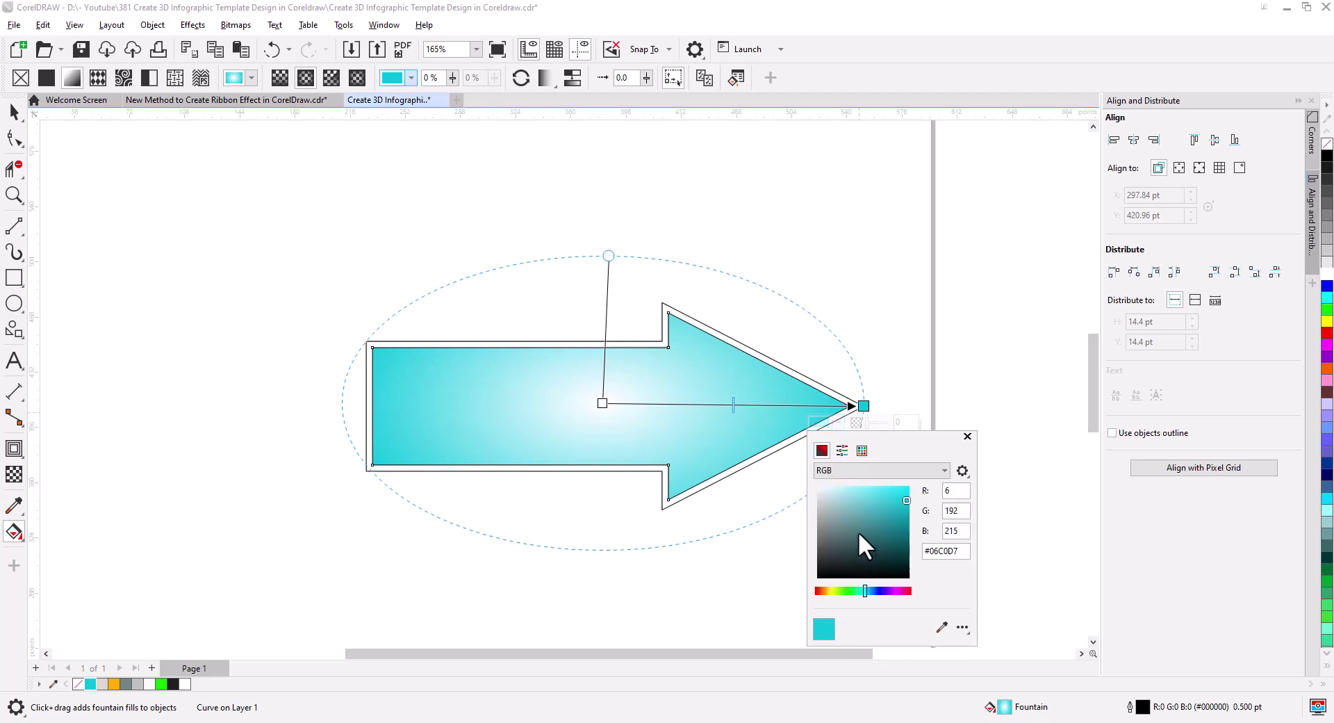
{"action": "left_click_drag", "start_coordinate": [906, 504], "coordinate": [907, 517]}
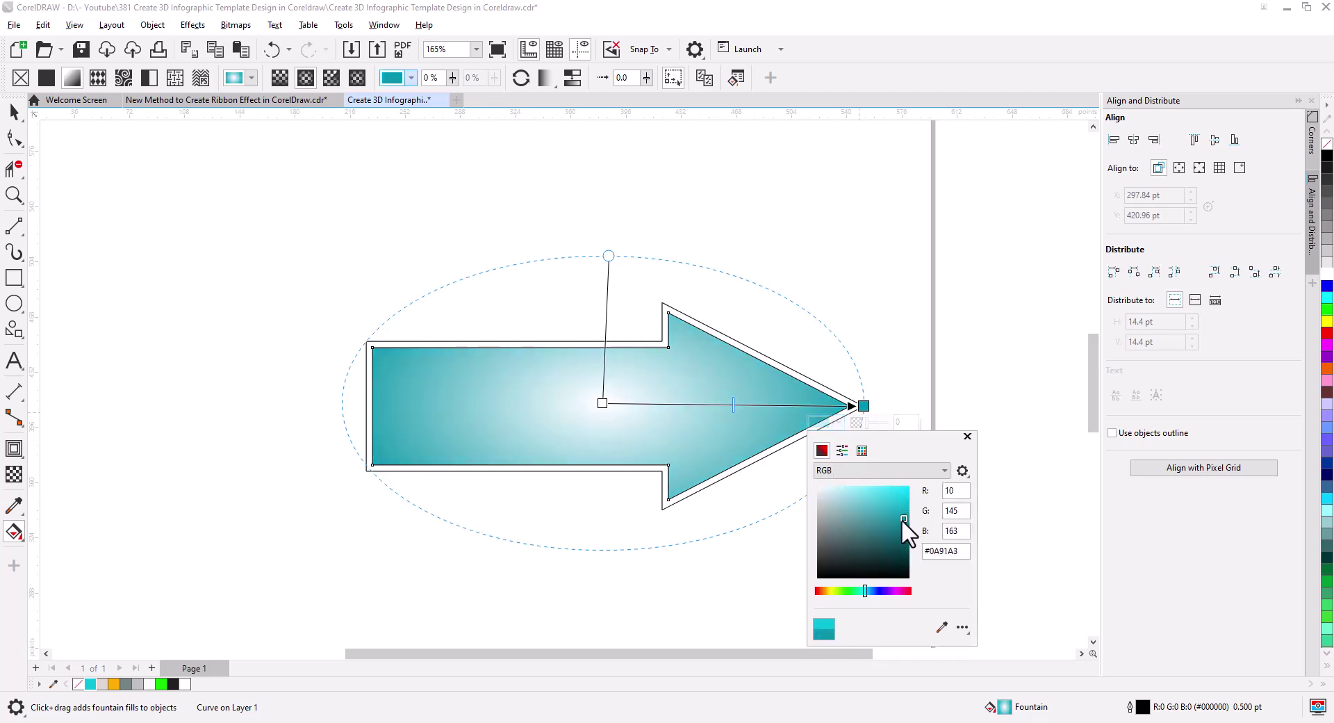
{"action": "left_click", "coordinate": [93, 689]}
{"action": "left_click_drag", "start_coordinate": [90, 684], "coordinate": [603, 404]}
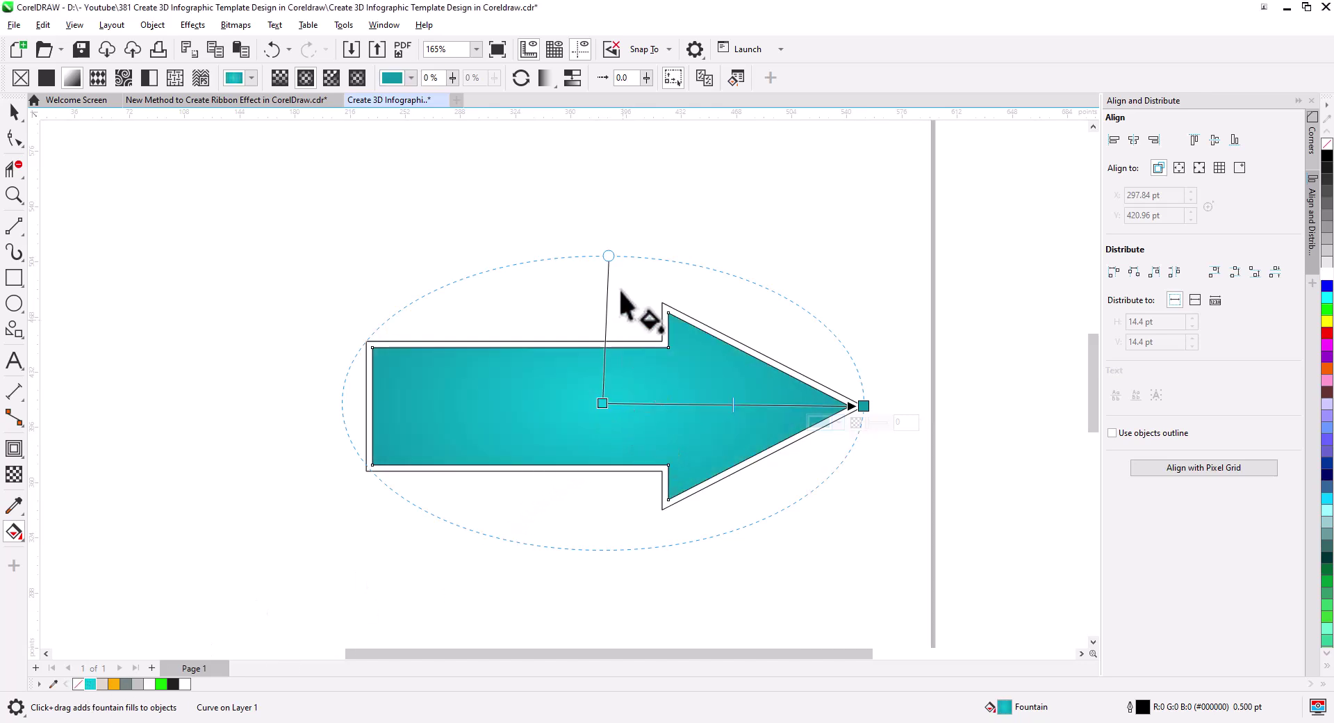
- Enlarge the fountain fill's ellipse in height and width, and darken its outer color to #007180
{"action": "left_click_drag", "start_coordinate": [609, 257], "coordinate": [606, 224]}
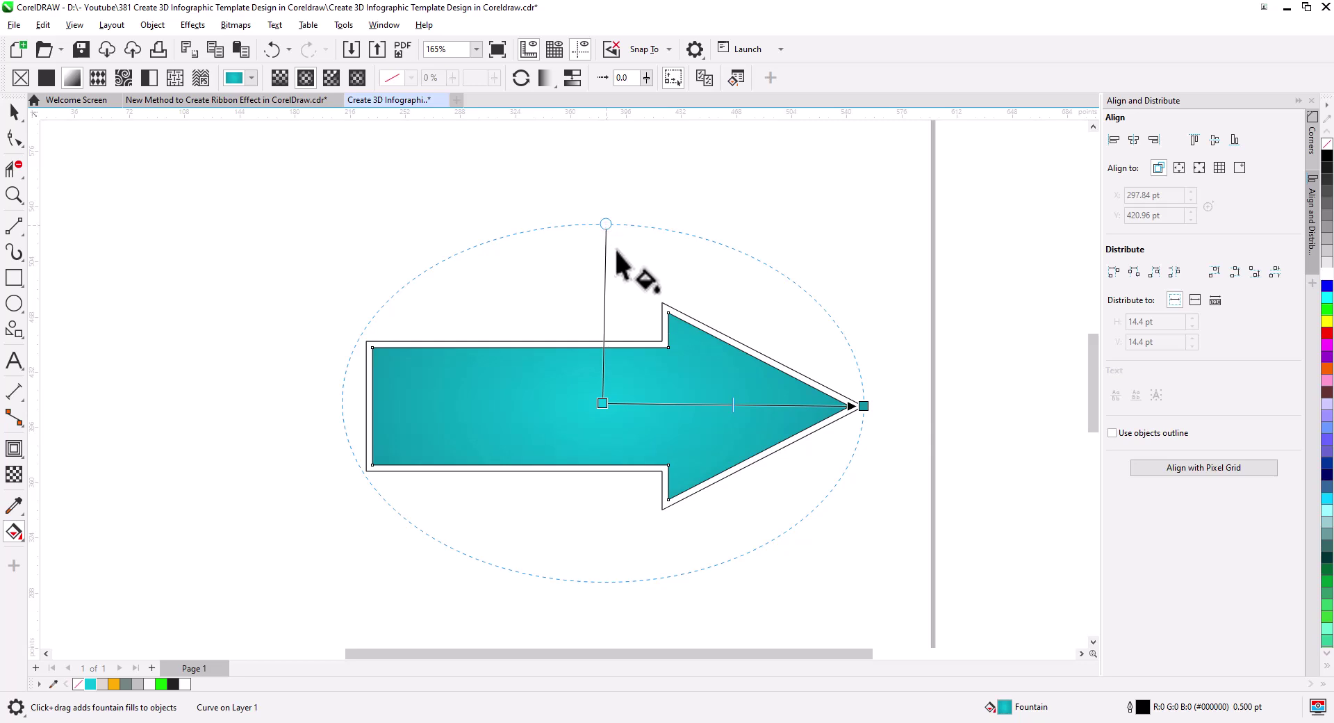
{"action": "left_click_drag", "start_coordinate": [864, 405], "coordinate": [878, 407]}
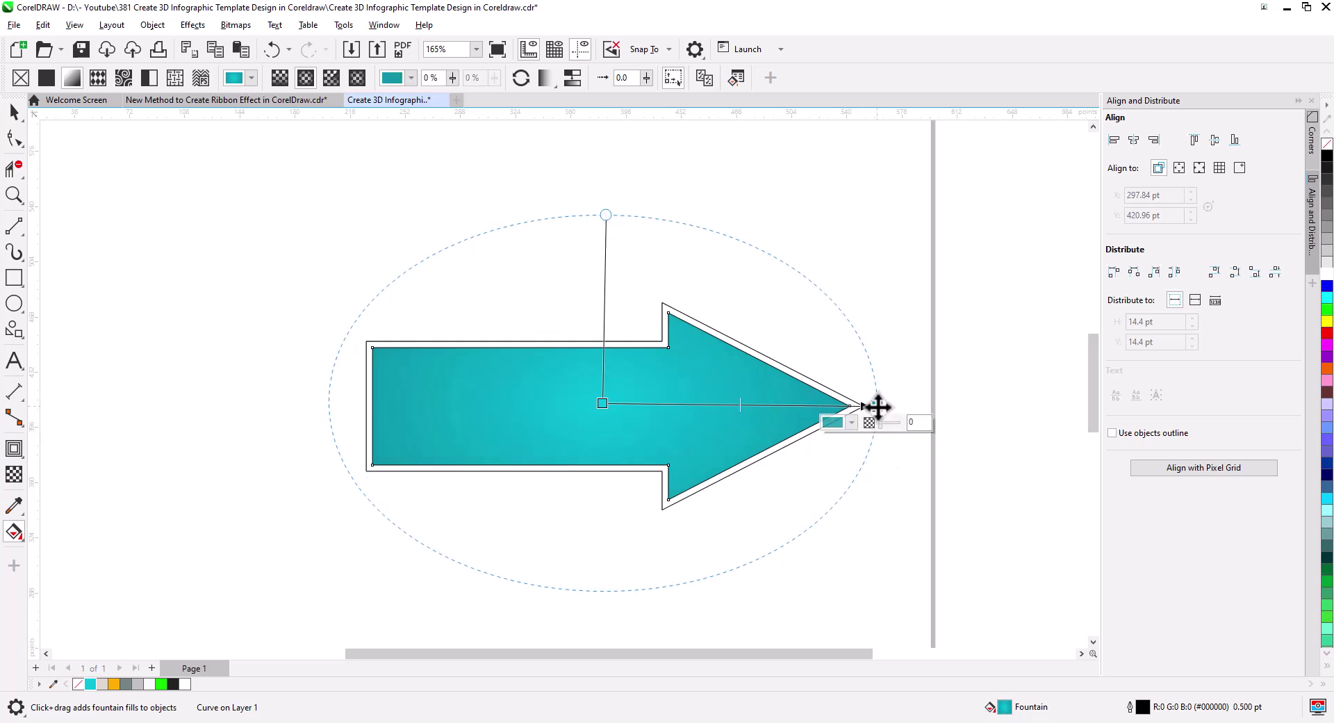
{"action": "left_click", "coordinate": [852, 424]}
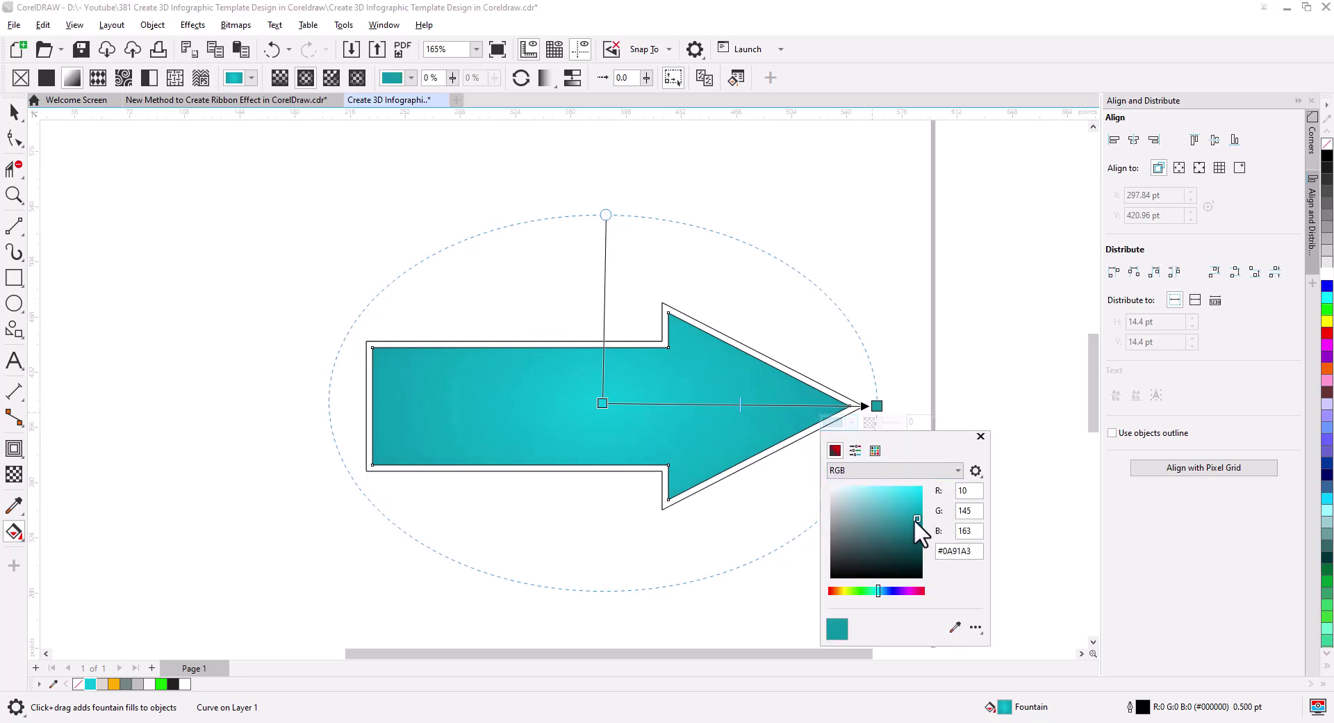
{"action": "left_click_drag", "start_coordinate": [923, 533], "coordinate": [922, 533]}
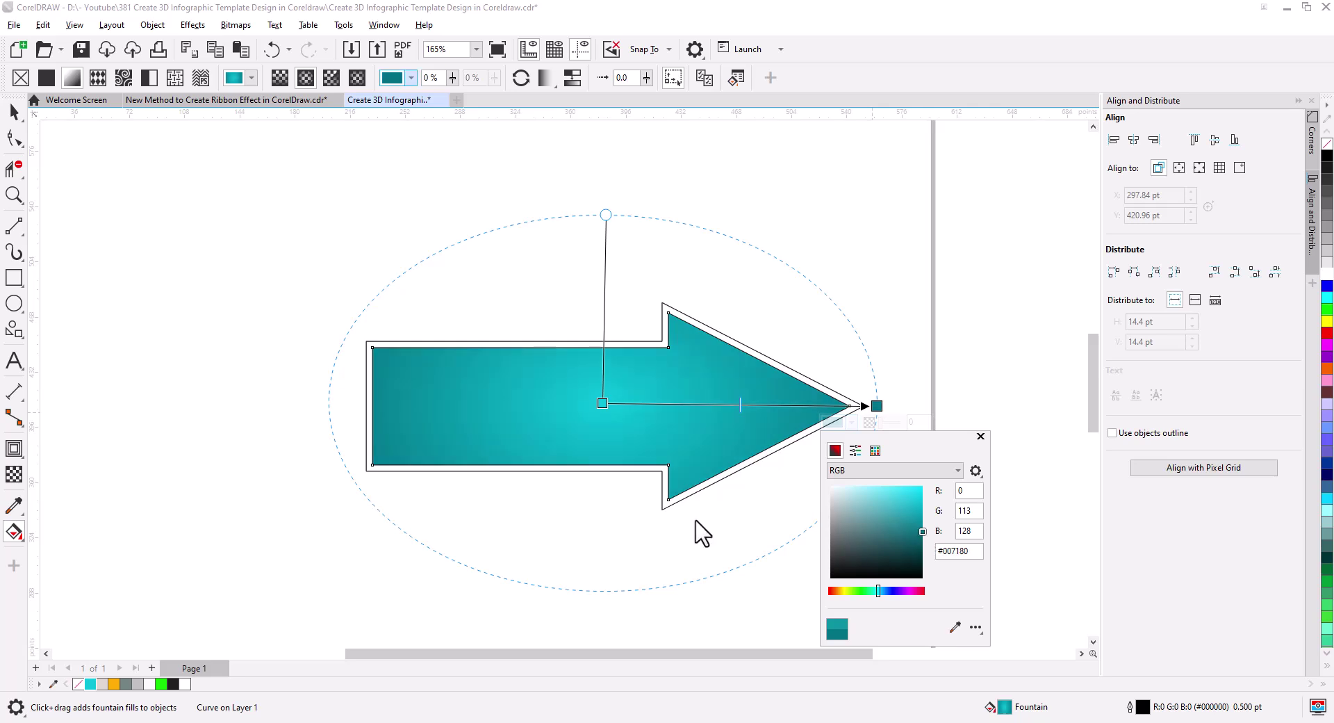
- Shift the fountain fill's center toward the arrow's tail and deselect the arrow
{"action": "left_click", "coordinate": [595, 402]}
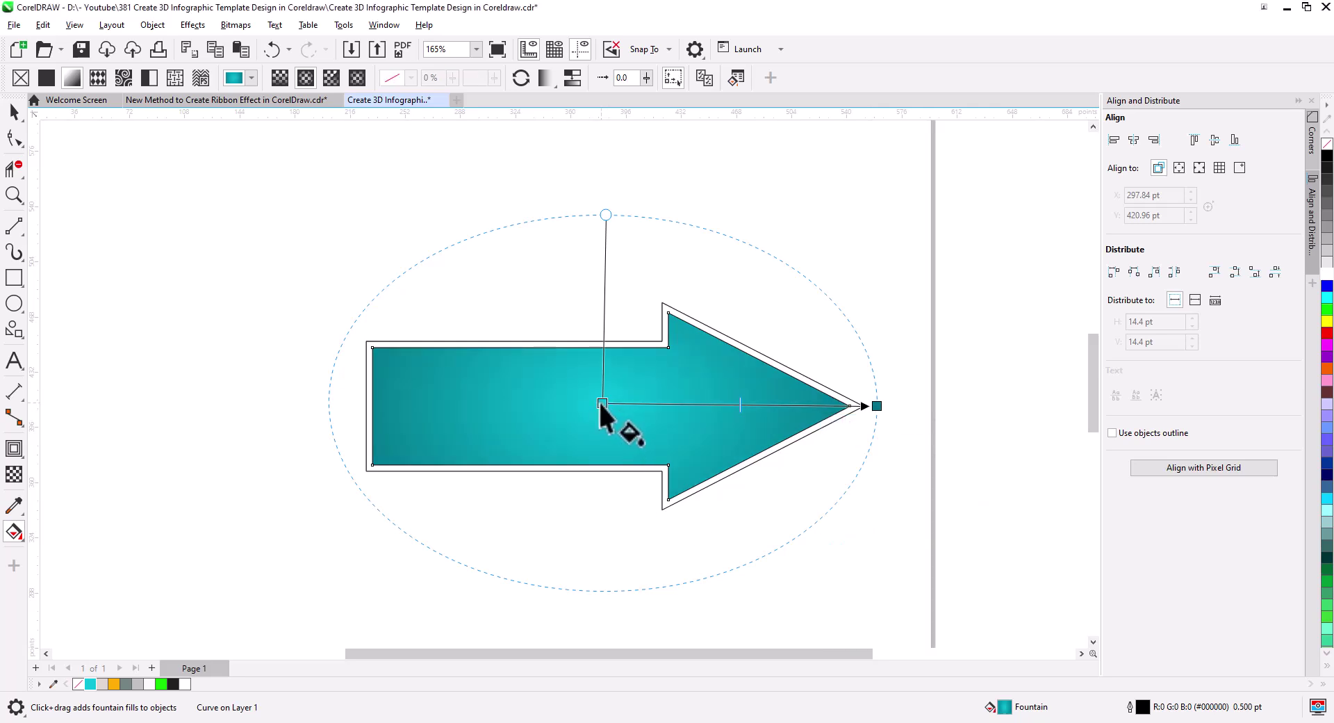
{"action": "left_click_drag", "start_coordinate": [597, 401], "coordinate": [558, 406]}
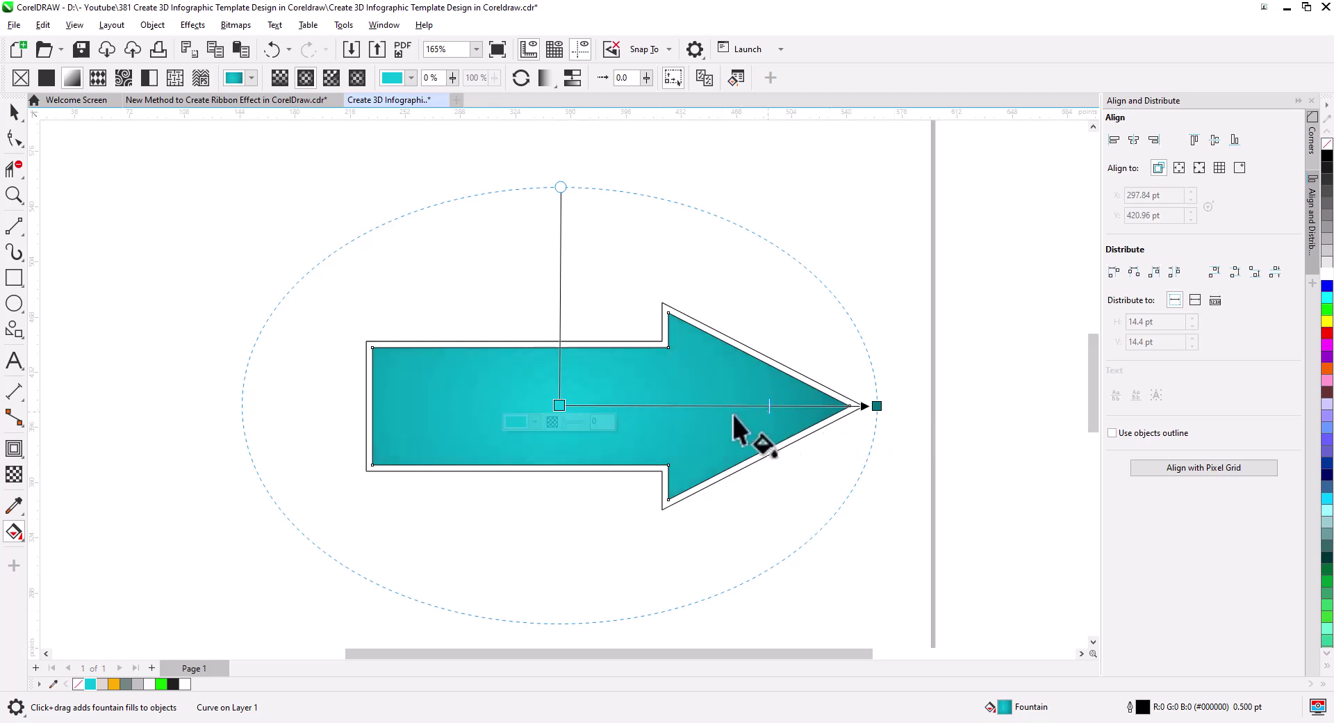
{"action": "left_click", "coordinate": [14, 113]}
{"action": "left_click", "coordinate": [175, 293]}
{"action": "scroll", "coordinate": [458, 427], "scroll_direction": "down", "scroll_amount": 1}
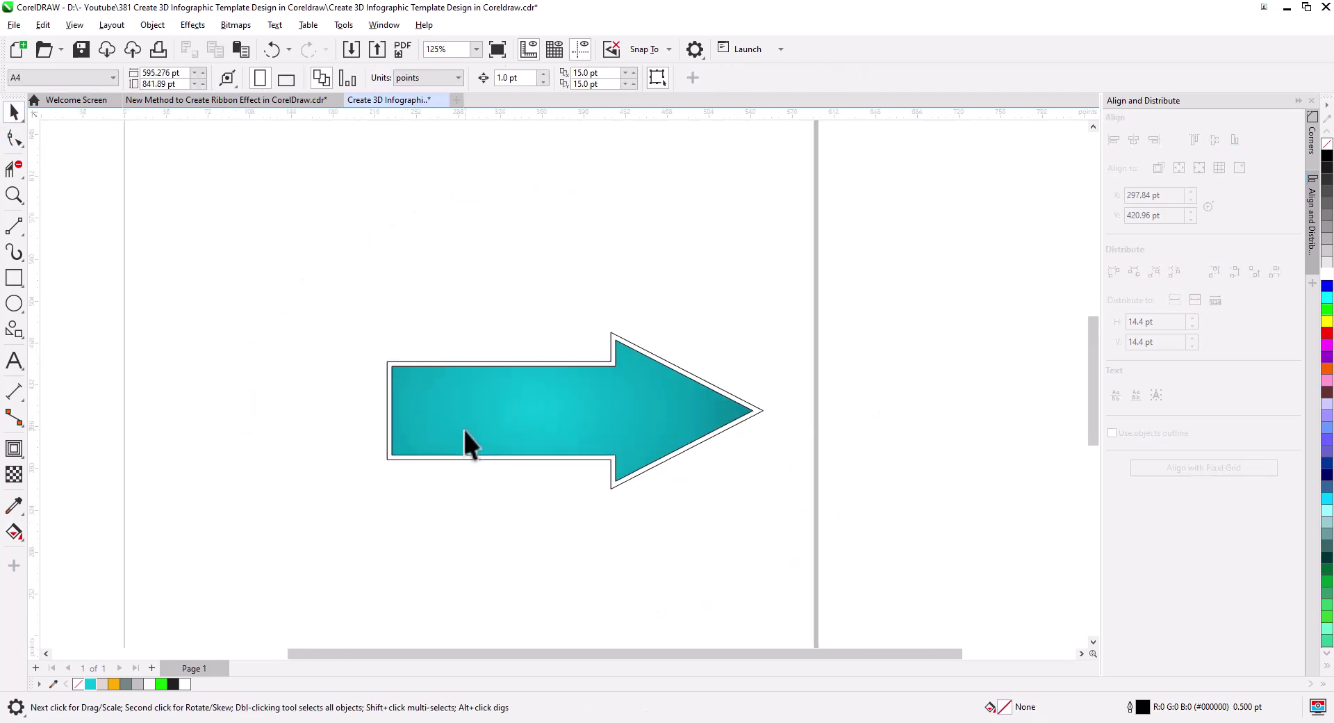
- Select all three arrow parts together and scale them down proportionally to about 231 × 96 pt
{"action": "left_click_drag", "start_coordinate": [459, 452], "coordinate": [535, 427]}
{"action": "left_click_drag", "start_coordinate": [429, 261], "coordinate": [862, 515]}
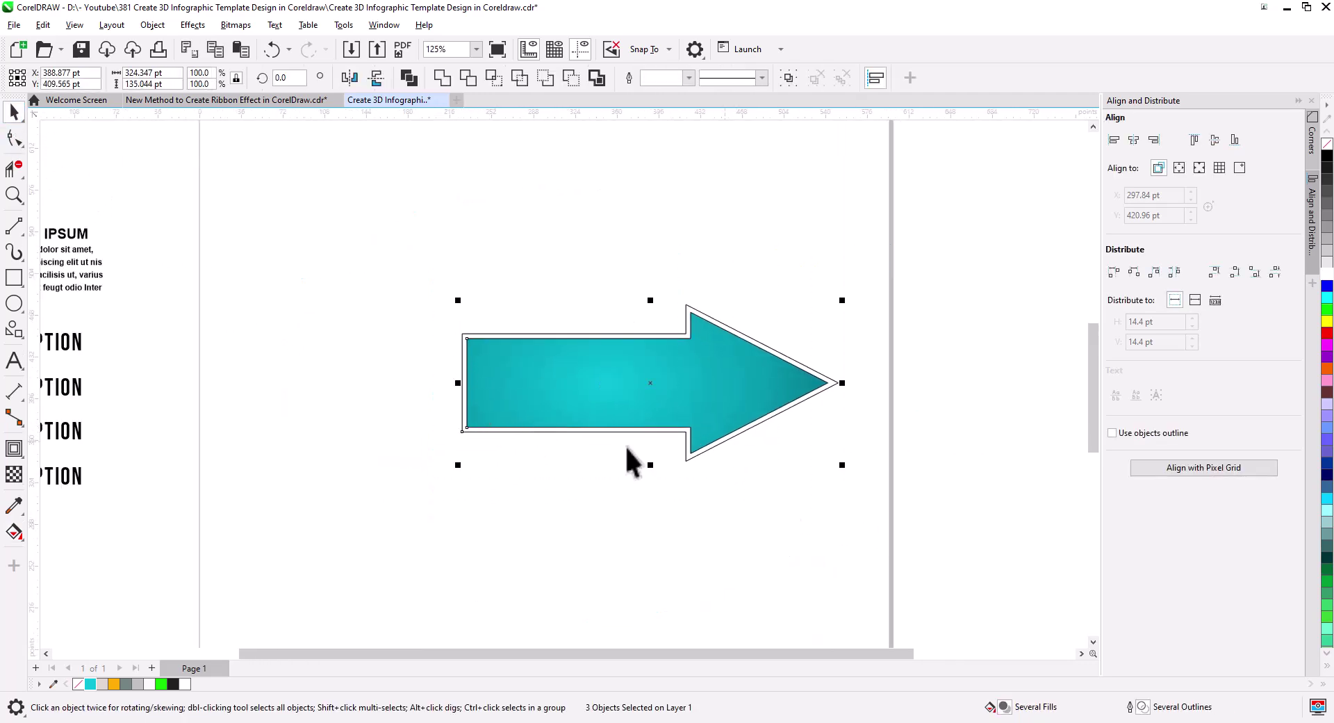
{"action": "left_click_drag", "start_coordinate": [459, 465], "coordinate": [560, 454]}
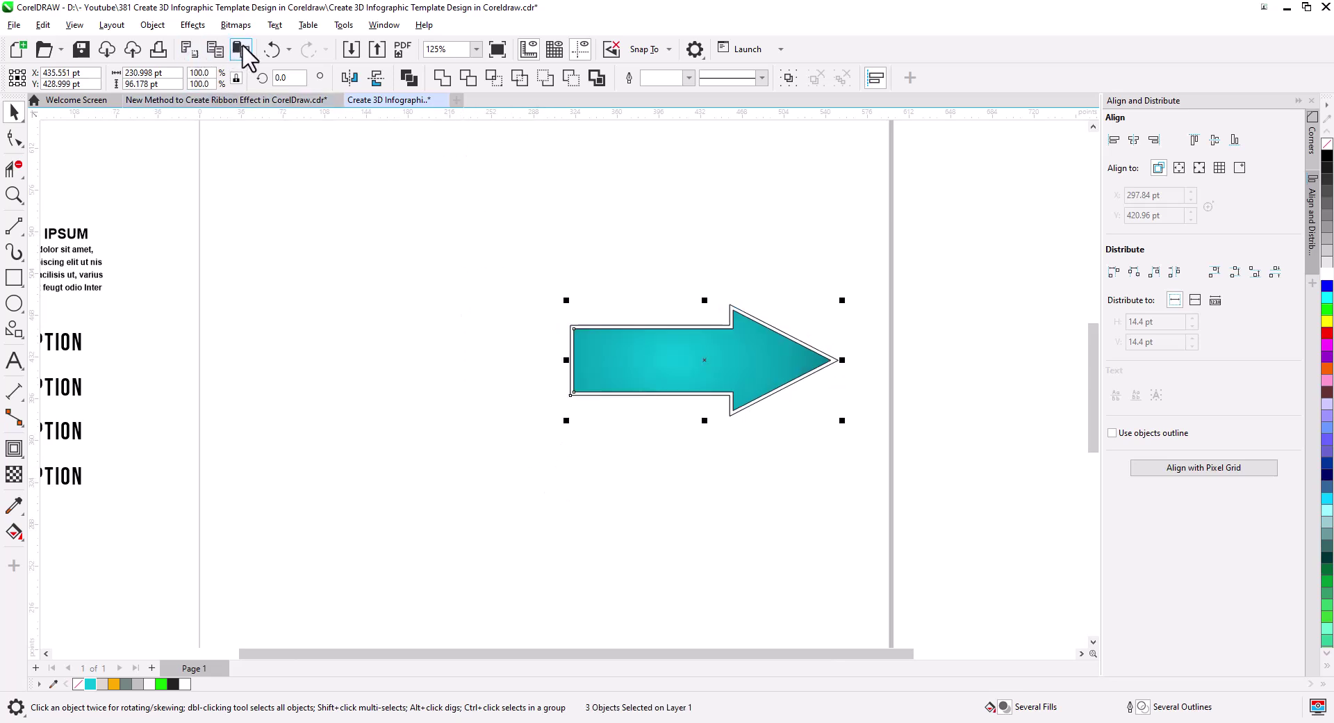
- Make a horizontally mirrored copy of the arrow and place it to the left, leaving a gap between the two tails
{"action": "left_click_drag", "start_coordinate": [842, 360], "coordinate": [406, 361]}
{"action": "left_click_drag", "start_coordinate": [519, 361], "coordinate": [421, 363]}
{"action": "left_click", "coordinate": [546, 461]}
{"action": "left_click_drag", "start_coordinate": [546, 461], "coordinate": [612, 498]}
{"action": "scroll", "coordinate": [692, 480], "scroll_direction": "up", "scroll_amount": 1}
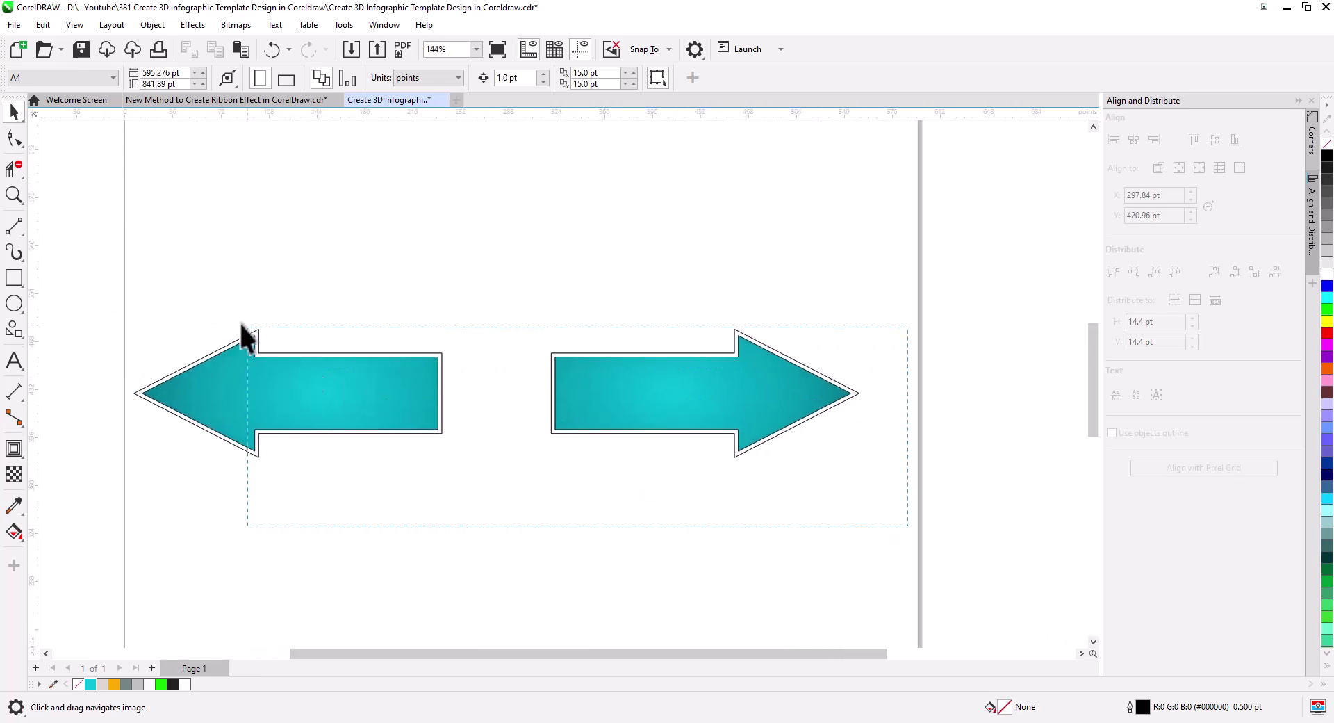
- Make a copy of the two horizontal arrows rotated by 90° so that the four arrows form a cross
{"action": "left_click_drag", "start_coordinate": [111, 240], "coordinate": [112, 241]}
{"action": "left_click_drag", "start_coordinate": [307, 382], "coordinate": [340, 389]}
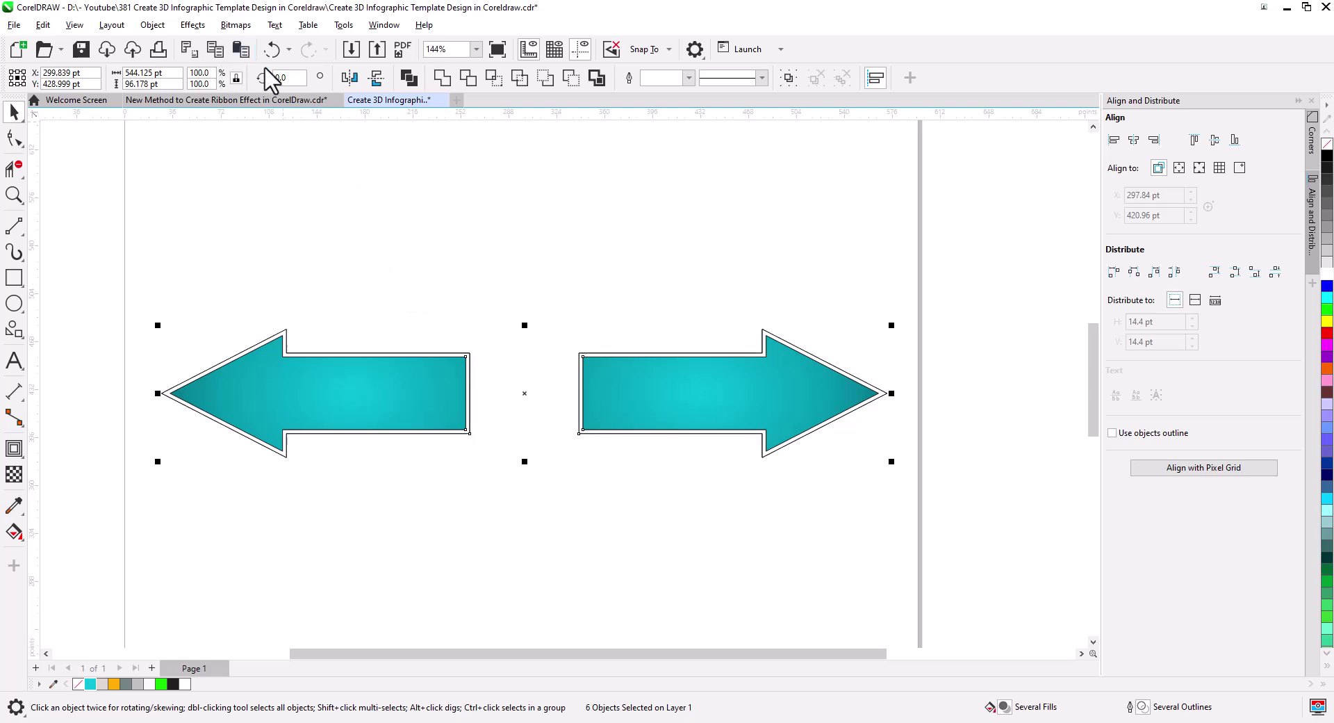
{"action": "type", "text": "90"}
{"action": "key", "text": "Return"}
{"action": "left_click", "coordinate": [392, 261]}
{"action": "scroll", "coordinate": [438, 369], "scroll_direction": "down", "scroll_amount": 2}
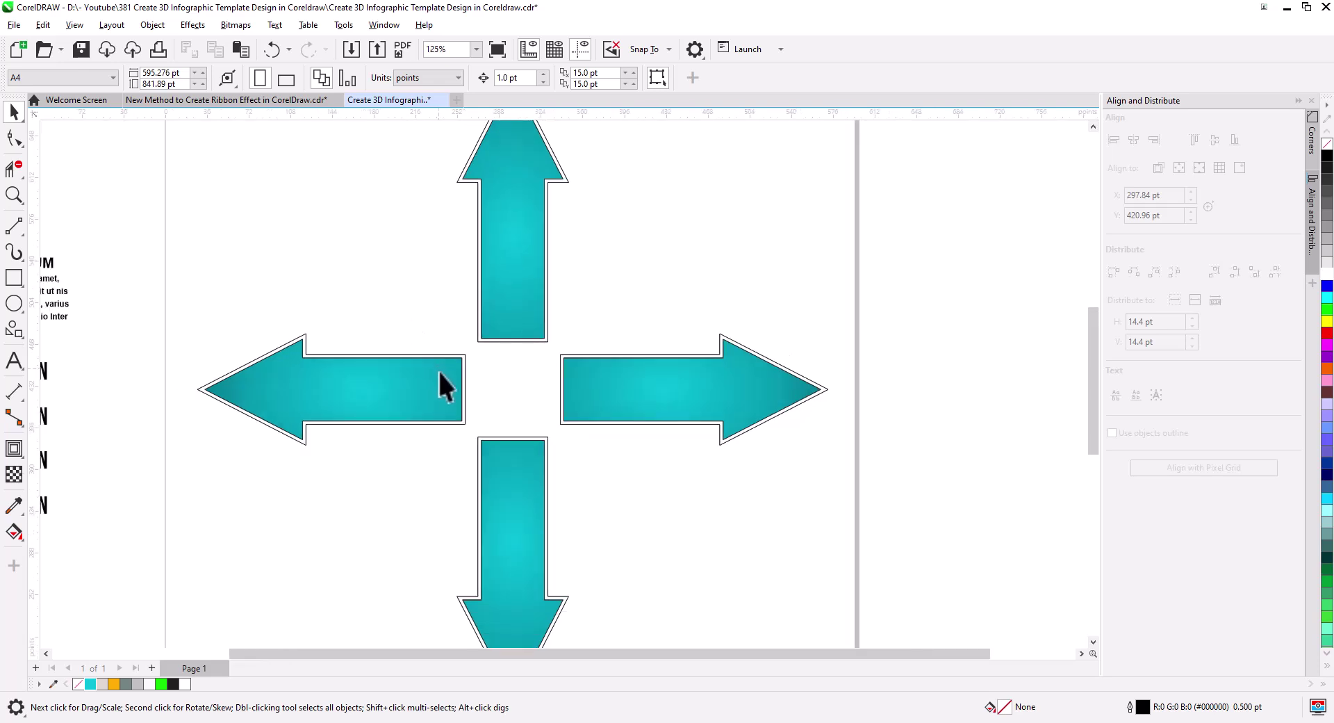
{"action": "left_click_drag", "start_coordinate": [479, 393], "coordinate": [524, 407]}
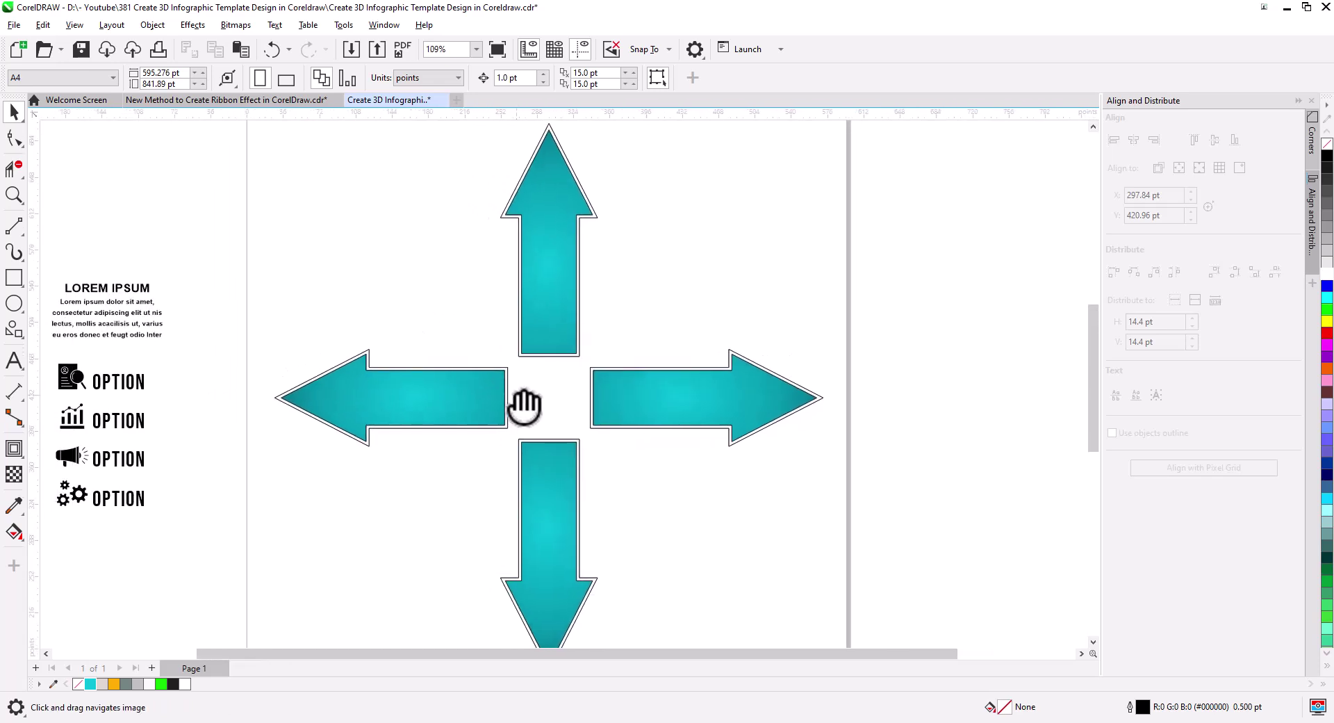
- Change the center and outer colors of the upward arrow's fountain fill to the document palette's orange
{"action": "left_click", "coordinate": [552, 298]}
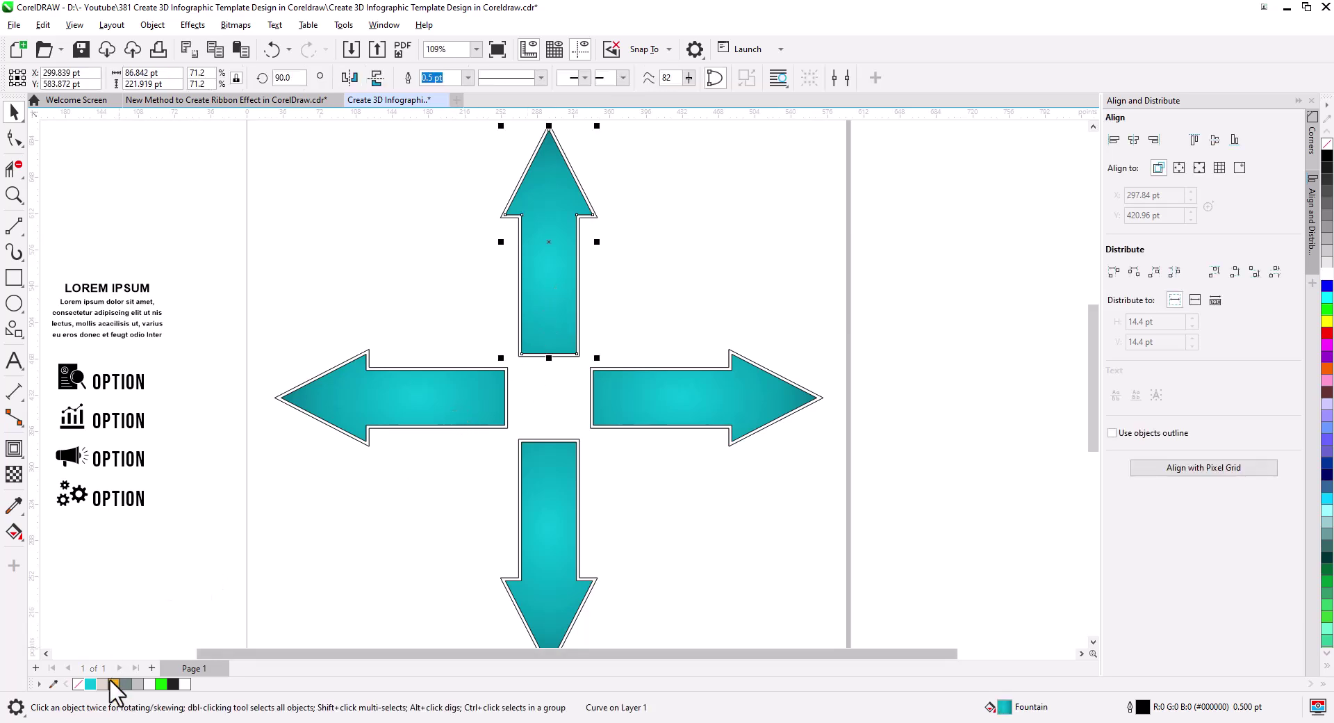
{"action": "left_click", "coordinate": [14, 533]}
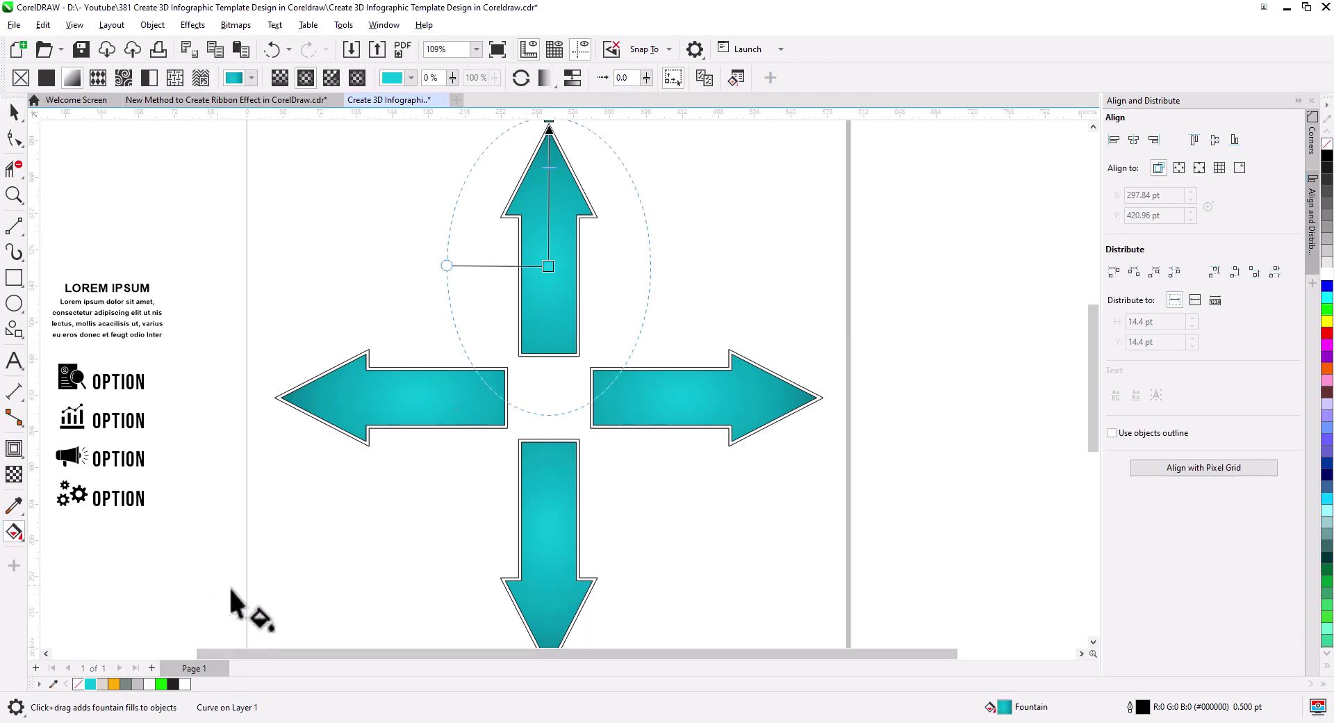
{"action": "left_click_drag", "start_coordinate": [111, 685], "coordinate": [510, 305]}
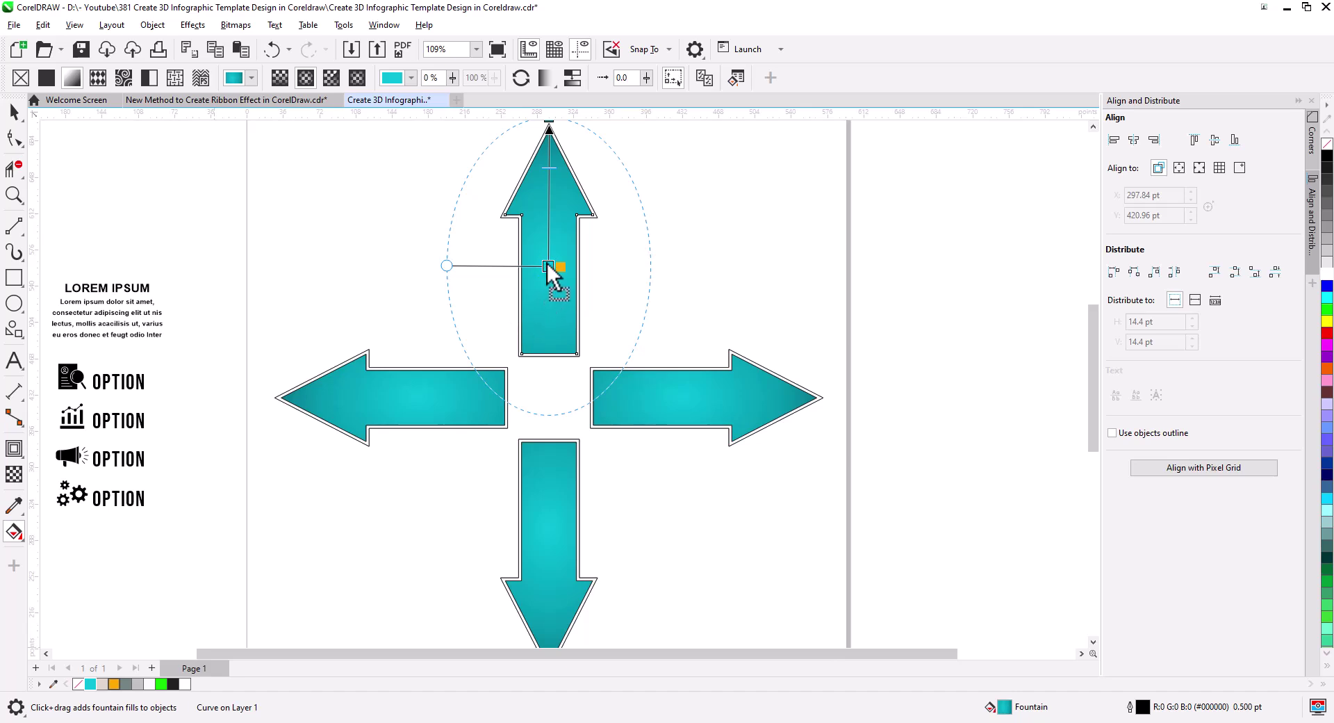
{"action": "left_click_drag", "start_coordinate": [548, 267], "coordinate": [575, 352]}
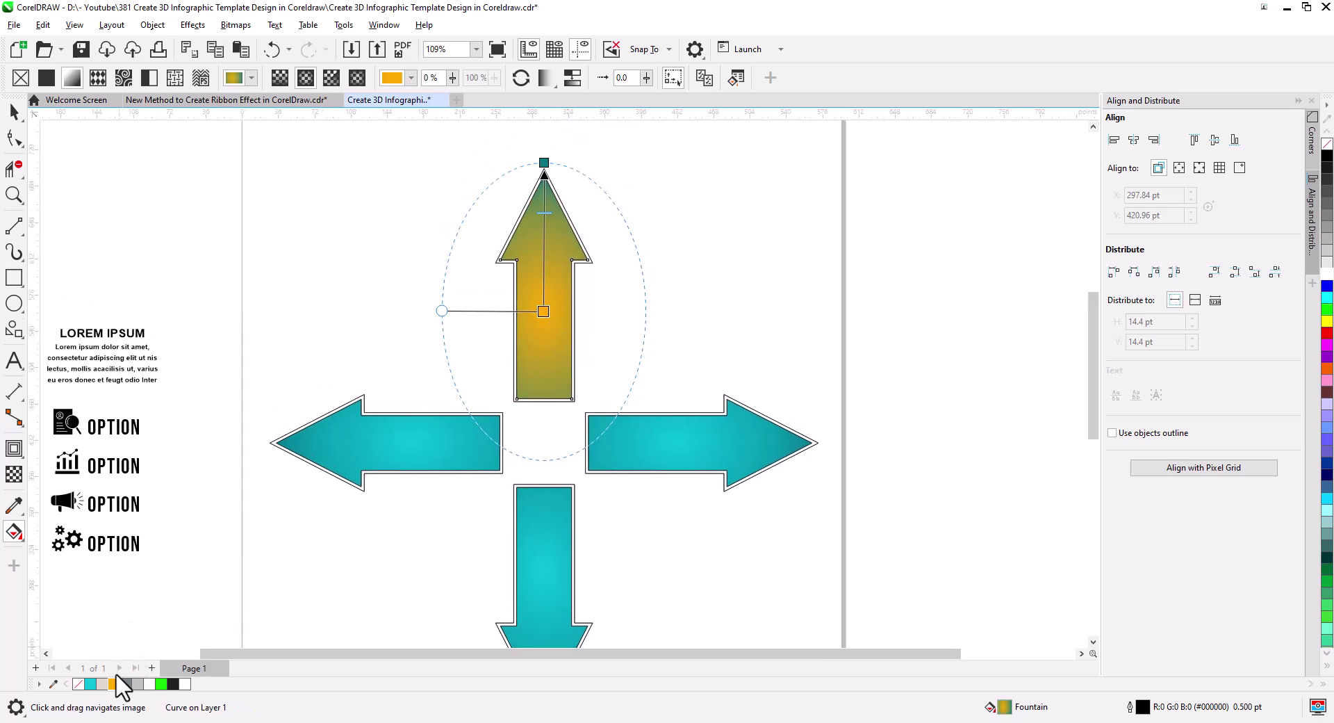
{"action": "left_click_drag", "start_coordinate": [130, 669], "coordinate": [545, 165]}
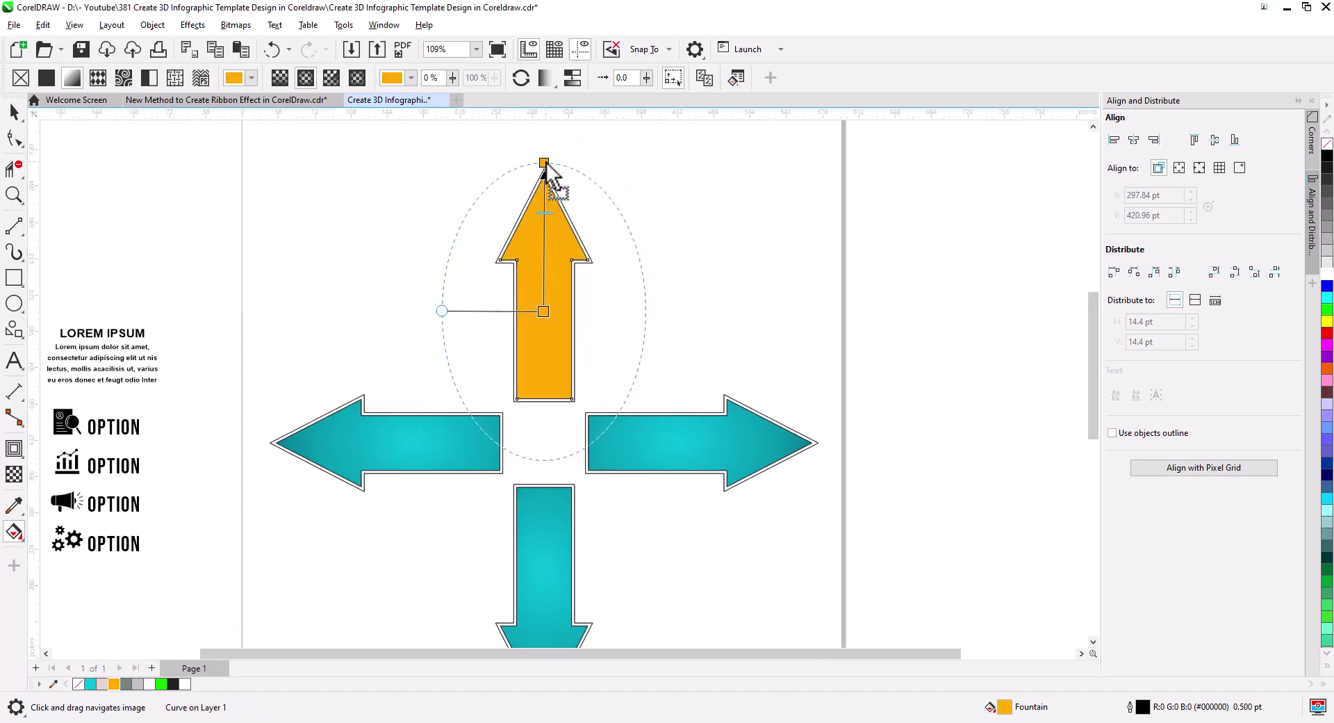
- Darken the outer color of the upward arrow's fountain fill to #996600
{"action": "left_click", "coordinate": [579, 154]}
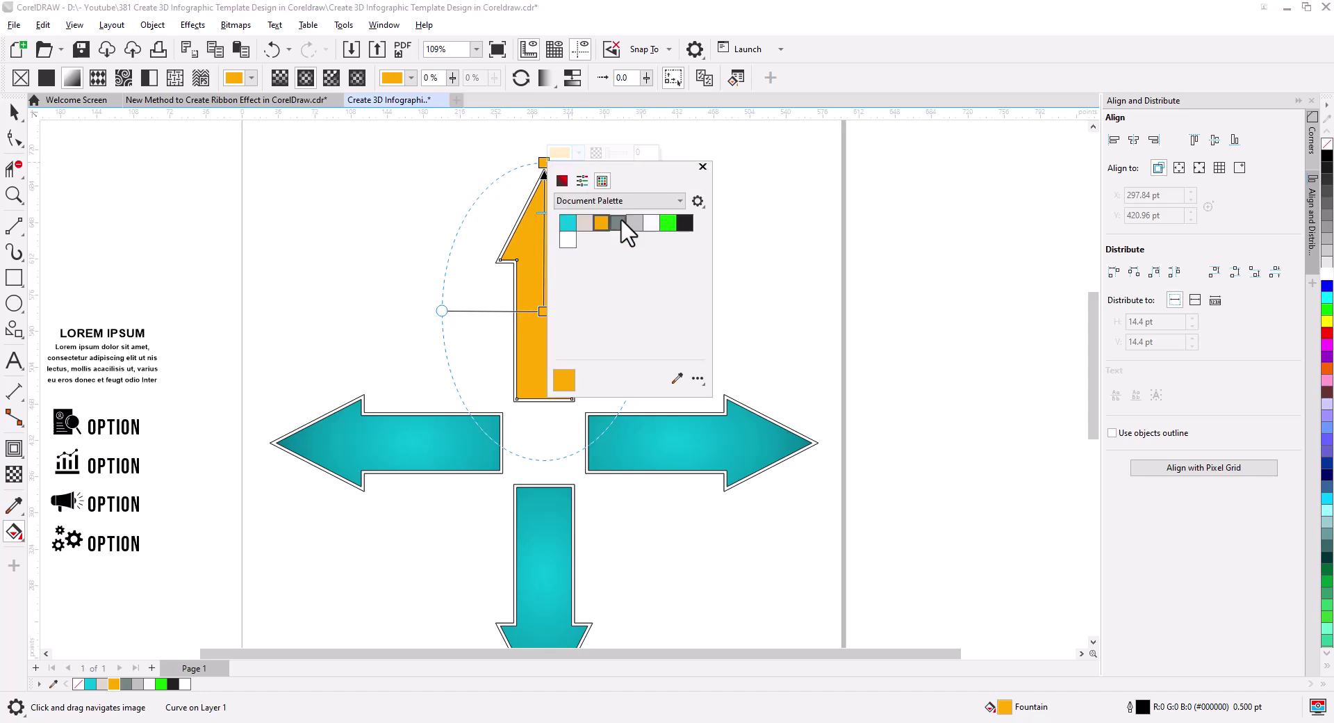
{"action": "left_click", "coordinate": [561, 181]}
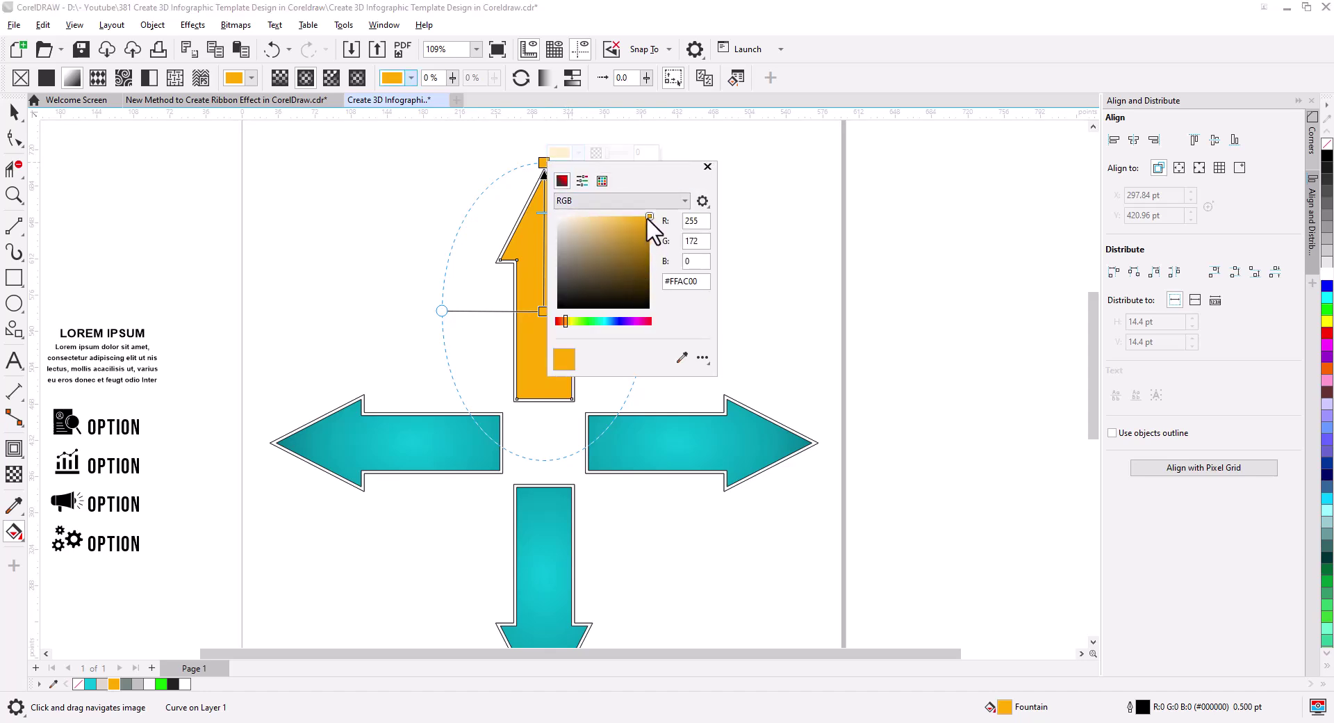
{"action": "left_click_drag", "start_coordinate": [646, 244], "coordinate": [646, 253]}
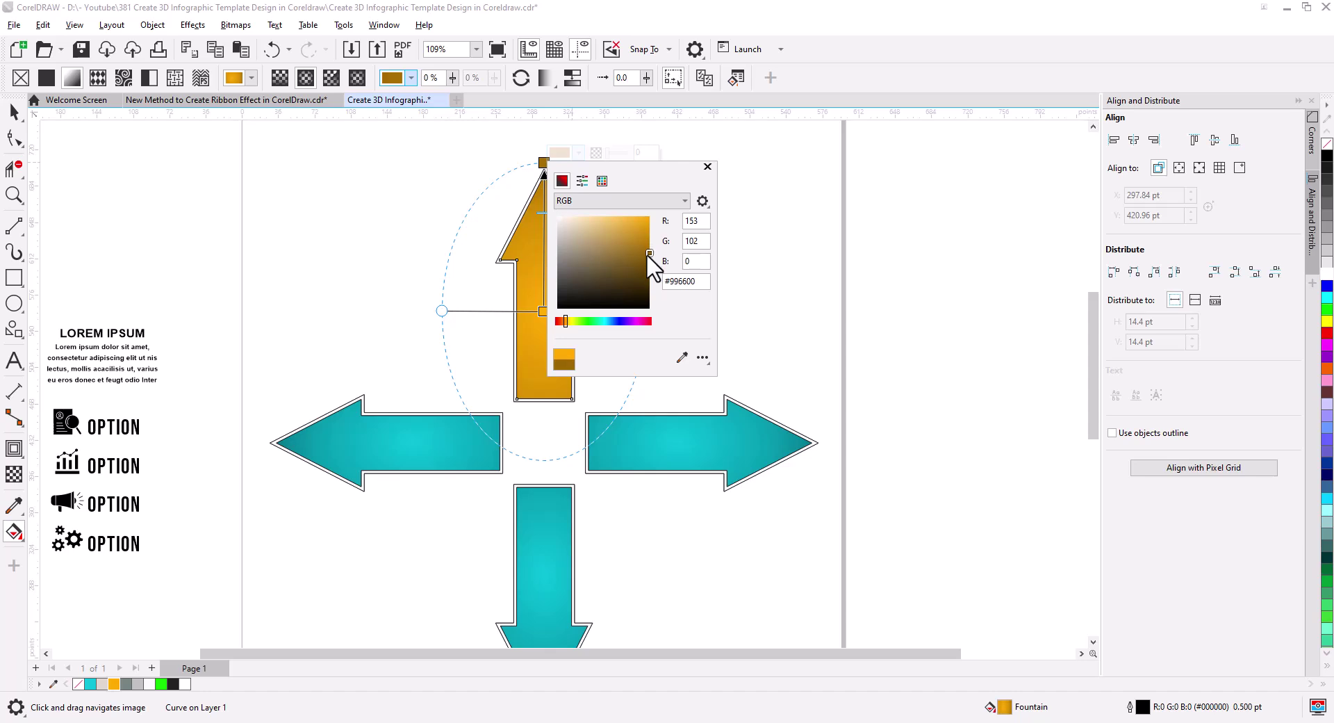
{"action": "left_click", "coordinate": [711, 460]}
- Recolor the right arrow's fountain fill with light gray at the center and darker gray #737373 at the outer end
{"action": "left_click", "coordinate": [695, 443]}
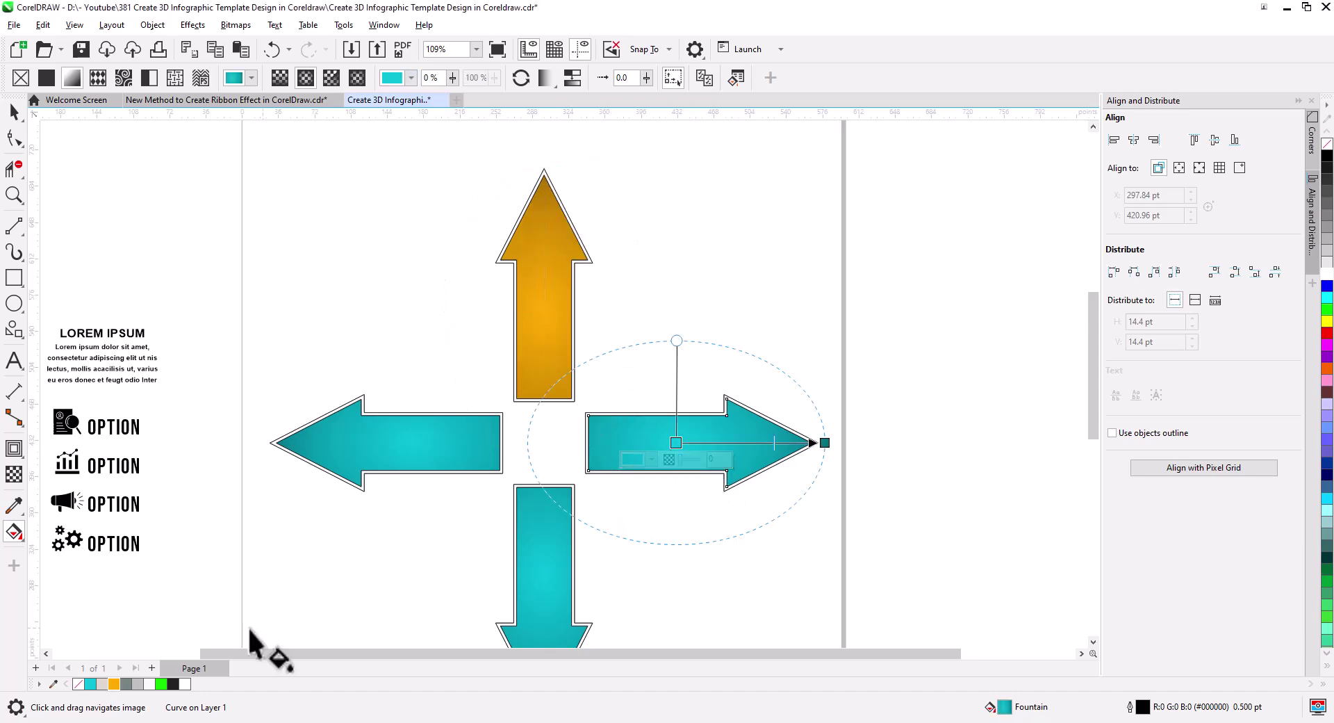
{"action": "left_click_drag", "start_coordinate": [677, 445], "coordinate": [677, 444]}
{"action": "left_click_drag", "start_coordinate": [138, 684], "coordinate": [825, 445]}
{"action": "left_click", "coordinate": [825, 444]}
{"action": "left_click", "coordinate": [793, 459]}
{"action": "left_click", "coordinate": [784, 487]}
{"action": "left_click", "coordinate": [778, 554]}
{"action": "left_click_drag", "start_coordinate": [778, 554], "coordinate": [773, 572]}
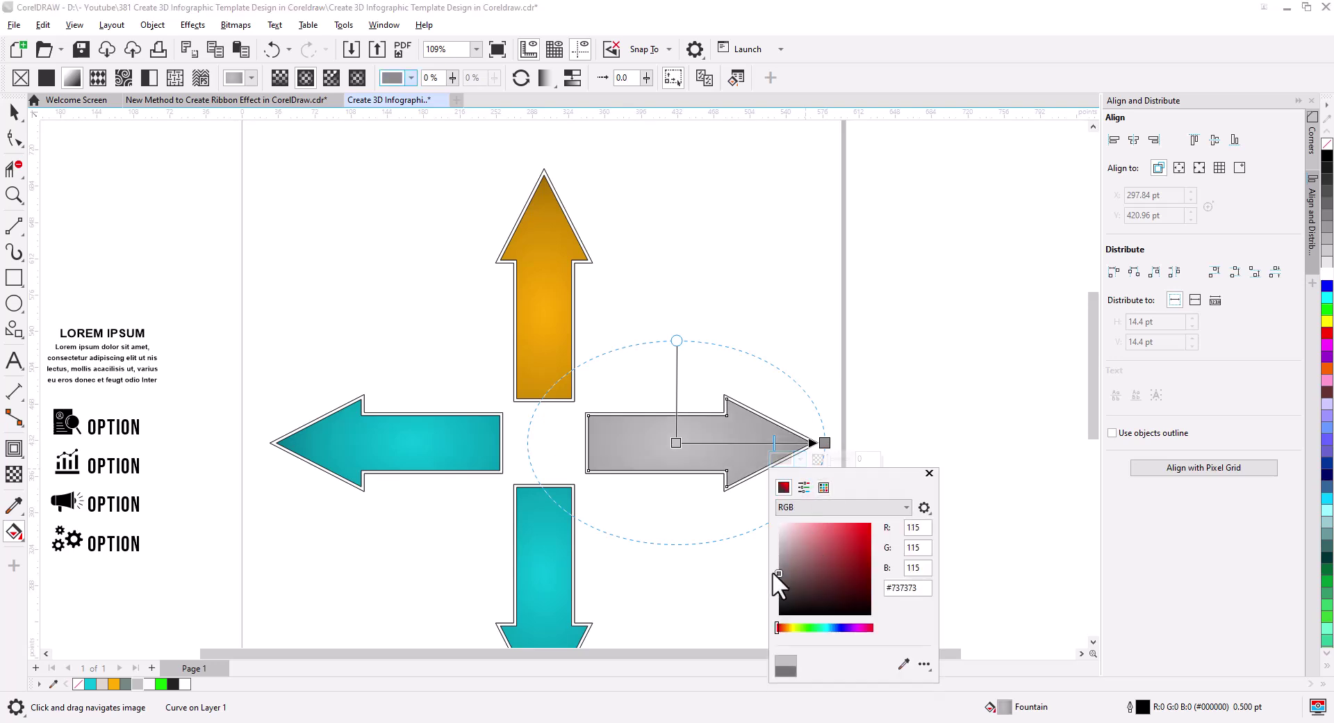
- Recolor the left arrow's fountain fill with the palette's slate gray and darken the shade at its outer end
{"action": "left_click", "coordinate": [410, 452]}
{"action": "left_click_drag", "start_coordinate": [409, 445], "coordinate": [413, 443]}
{"action": "left_click_drag", "start_coordinate": [126, 684], "coordinate": [264, 444]}
{"action": "left_click", "coordinate": [264, 443]}
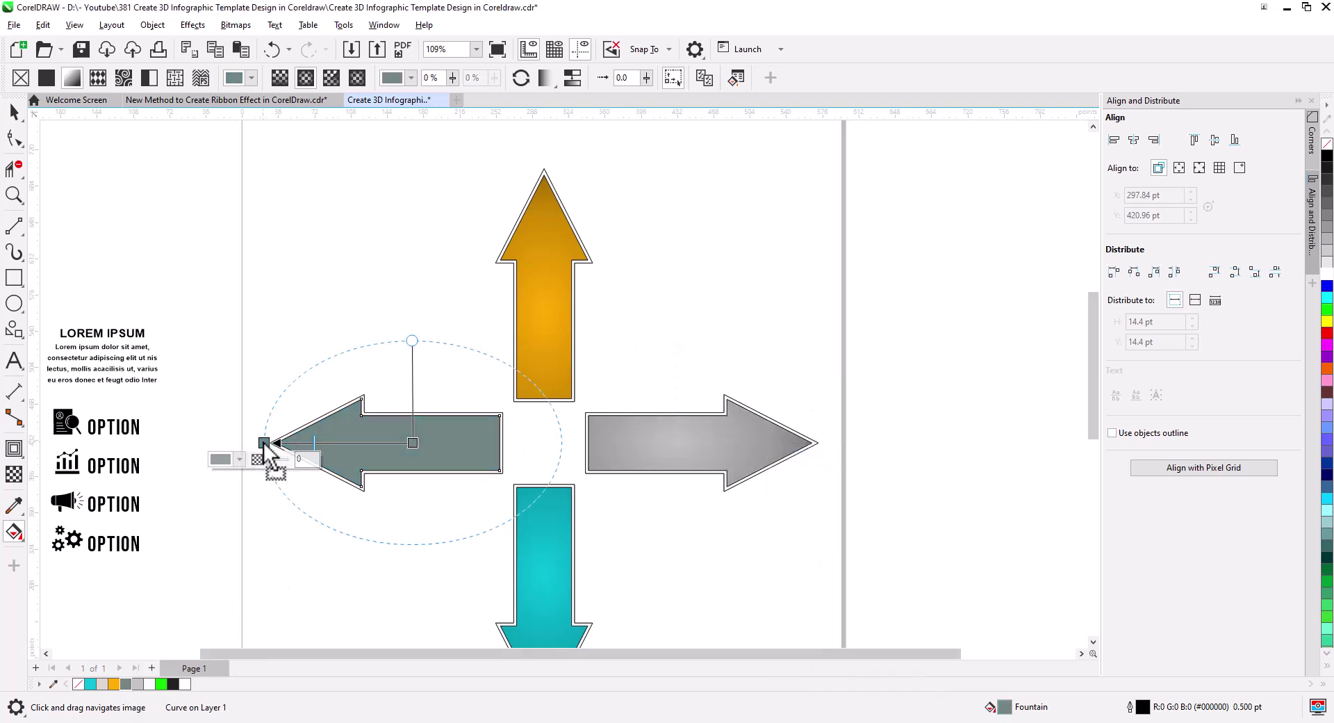
{"action": "left_click", "coordinate": [233, 460]}
{"action": "left_click", "coordinate": [222, 487]}
{"action": "left_click", "coordinate": [230, 576]}
{"action": "left_click_drag", "start_coordinate": [231, 576], "coordinate": [229, 586]}
{"action": "left_click", "coordinate": [14, 112]}
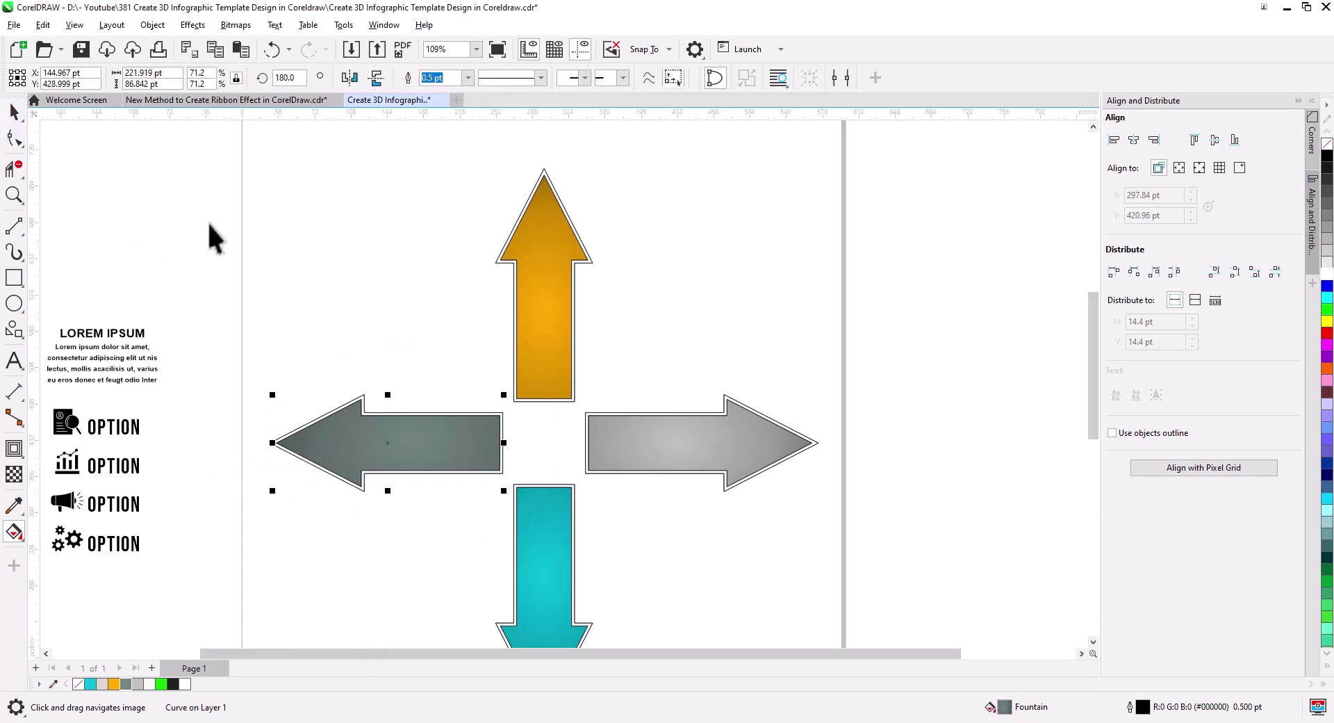
{"action": "scroll", "coordinate": [505, 379], "scroll_direction": "down", "scroll_amount": 1}
{"action": "left_click", "coordinate": [786, 593]}
{"action": "left_click", "coordinate": [449, 306]}
{"action": "scroll", "coordinate": [459, 310], "scroll_direction": "up", "scroll_amount": 2}
{"action": "left_click_drag", "start_coordinate": [477, 320], "coordinate": [453, 304]}
{"action": "scroll", "coordinate": [455, 303], "scroll_direction": "down", "scroll_amount": 2}
{"action": "left_click", "coordinate": [532, 516]}
{"action": "left_click_drag", "start_coordinate": [832, 614], "coordinate": [228, 118]}
{"action": "left_click_drag", "start_coordinate": [643, 491], "coordinate": [640, 473]}
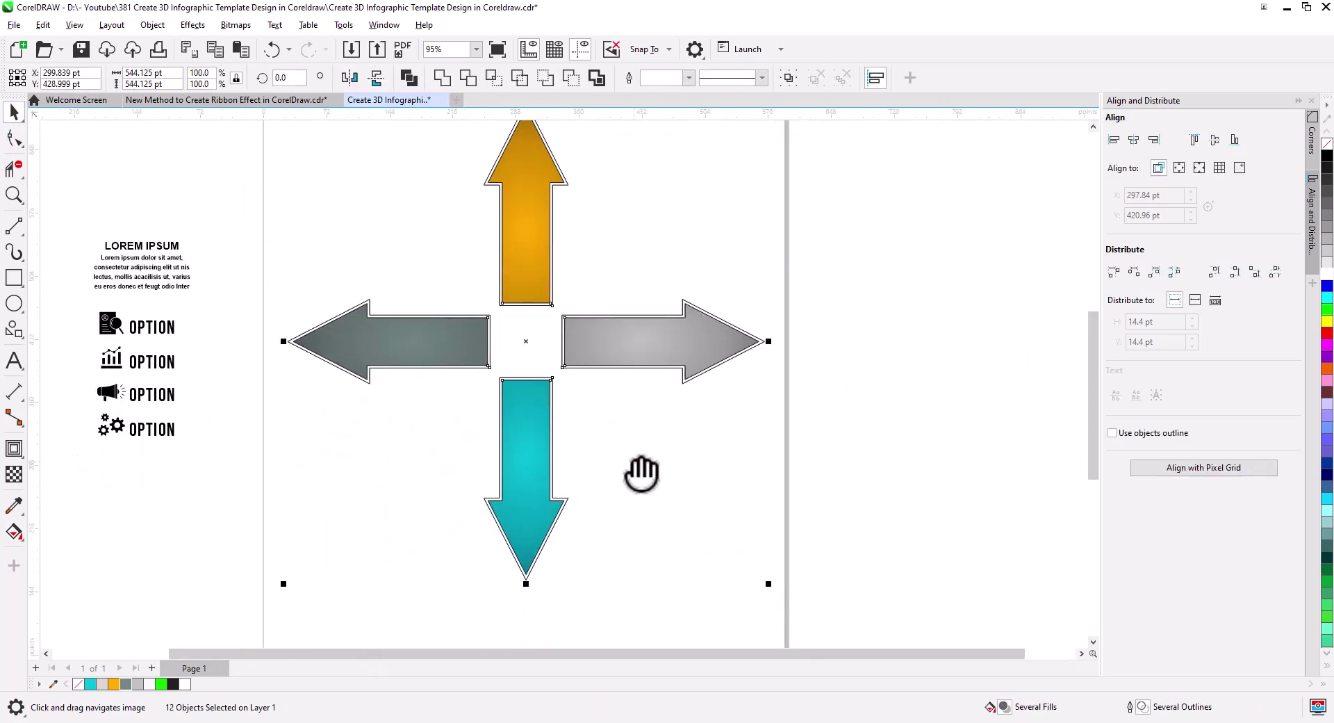
{"action": "left_click", "coordinate": [622, 481]}
- Copy an OPTION label over to the arrows and change its text to 01
{"action": "left_click_drag", "start_coordinate": [157, 331], "coordinate": [566, 378]}
{"action": "right_click", "coordinate": [424, 456]}
{"action": "double_click", "coordinate": [422, 456]}
{"action": "key", "text": "ctrl+a"}
{"action": "type", "text": "01"}
{"action": "left_click", "coordinate": [14, 112]}
- Enlarge the 01 number to about 61 pt on the arrows and fill it with white
{"action": "left_click", "coordinate": [536, 431]}
{"action": "scroll", "coordinate": [539, 427], "scroll_direction": "up", "scroll_amount": 2}
{"action": "left_click_drag", "start_coordinate": [549, 441], "coordinate": [673, 296]}
{"action": "left_click", "coordinate": [1327, 274]}
- Place the 01 number rotated 90° on the downward arrow and change the upright copy on the right arrow to 02
{"action": "left_click", "coordinate": [719, 353]}
{"action": "left_click", "coordinate": [703, 320]}
{"action": "left_click", "coordinate": [677, 303]}
{"action": "double_click", "coordinate": [668, 298]}
{"action": "type", "text": "2"}
{"action": "left_click", "coordinate": [14, 114]}
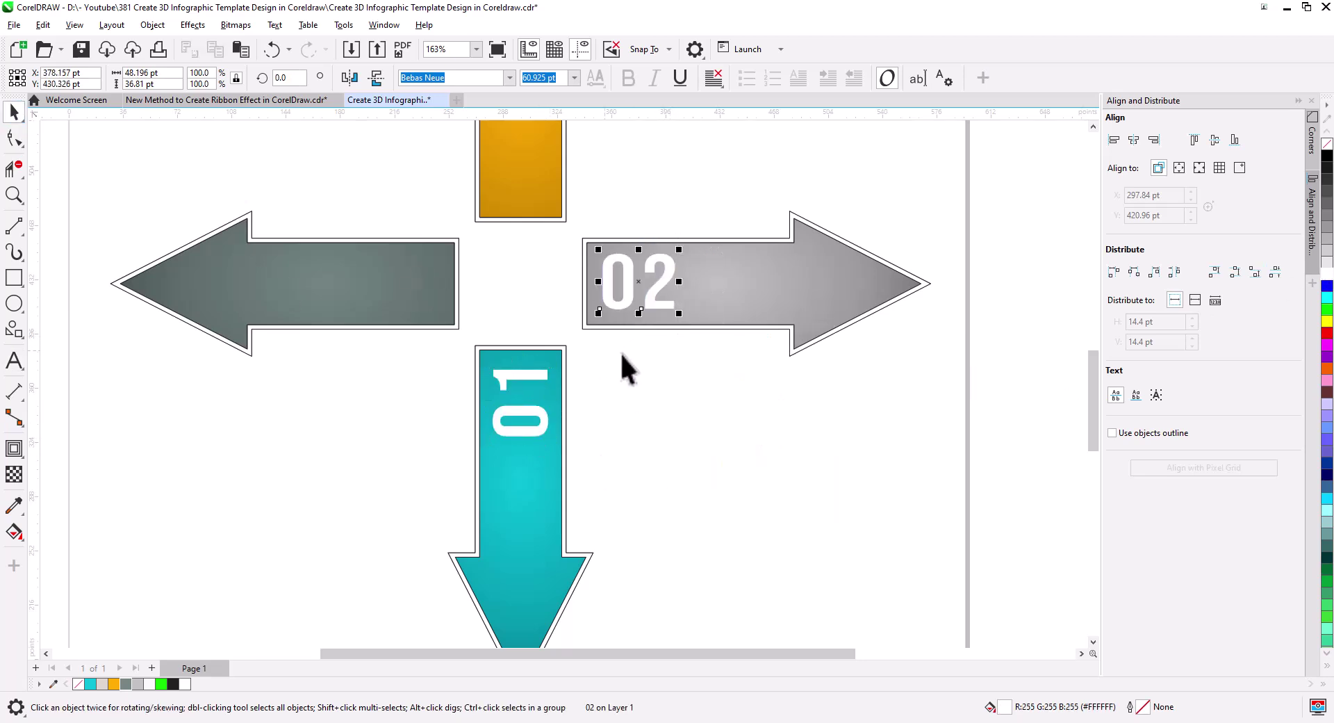
- Center the 02 number vertically on the right arrow and the 01 number horizontally on the downward arrow
{"action": "left_click", "coordinate": [706, 306], "text": "shift"}
{"action": "key", "text": "e"}
{"action": "left_click", "coordinate": [538, 422]}
{"action": "left_click", "coordinate": [549, 476], "text": "shift"}
{"action": "key", "text": "c"}
{"action": "left_click", "coordinate": [716, 425]}
{"action": "left_click_drag", "start_coordinate": [717, 424], "coordinate": [715, 584]}
{"action": "scroll", "coordinate": [684, 486], "scroll_direction": "up", "scroll_amount": 1}
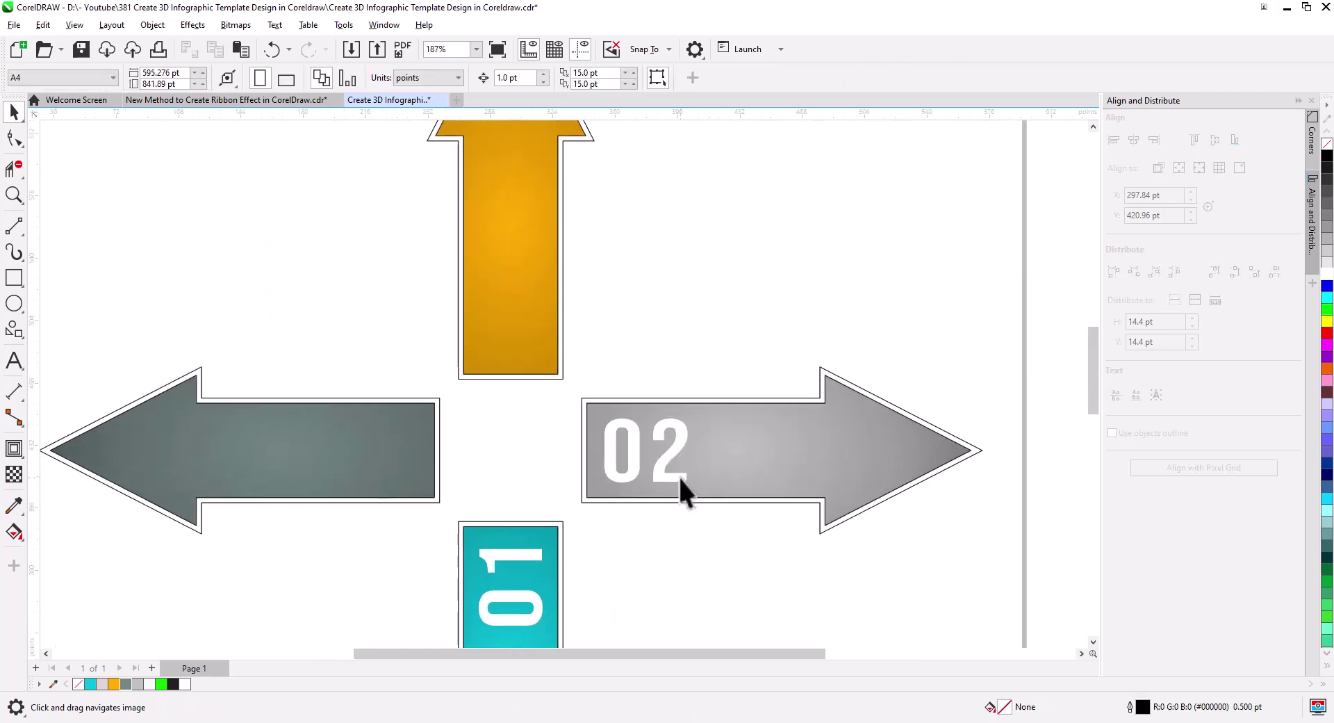
- Copy a 90° rotated number onto the orange upward arrow, change its text to 03 and center it across the arrow
{"action": "right_click", "coordinate": [549, 334]}
{"action": "left_click_drag", "start_coordinate": [677, 477], "coordinate": [556, 352]}
{"action": "left_click", "coordinate": [499, 333]}
{"action": "double_click", "coordinate": [527, 285]}
{"action": "left_click_drag", "start_coordinate": [532, 304], "coordinate": [541, 276]}
{"action": "type", "text": "3"}
{"action": "left_click", "coordinate": [13, 113]}
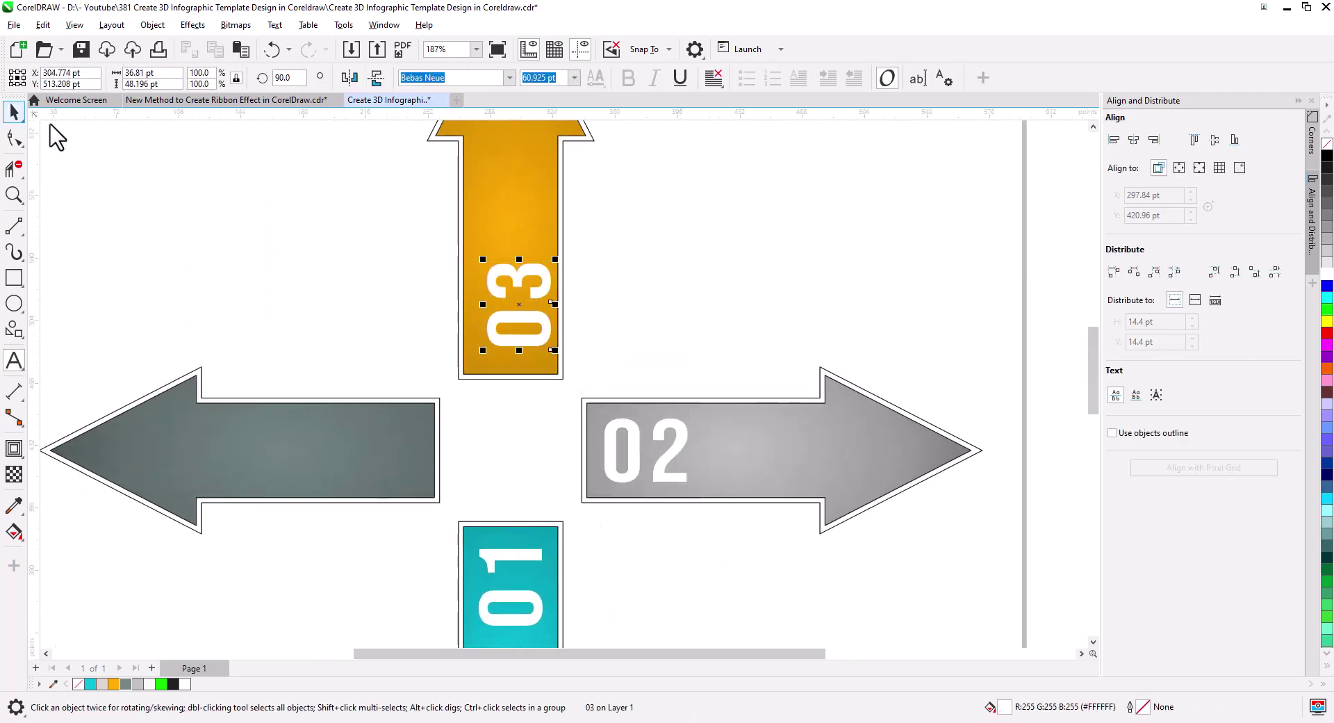
{"action": "left_click", "coordinate": [640, 285]}
- Place an upright copy of the number on the left arrow, change its text to 04 and center it vertically
{"action": "left_click_drag", "start_coordinate": [522, 342], "coordinate": [356, 488]}
{"action": "right_click", "coordinate": [356, 488]}
{"action": "left_click", "coordinate": [371, 481]}
{"action": "left_click_drag", "start_coordinate": [380, 407], "coordinate": [373, 467]}
{"action": "double_click", "coordinate": [399, 498]}
{"action": "type", "text": "4"}
{"action": "left_click", "coordinate": [14, 111]}
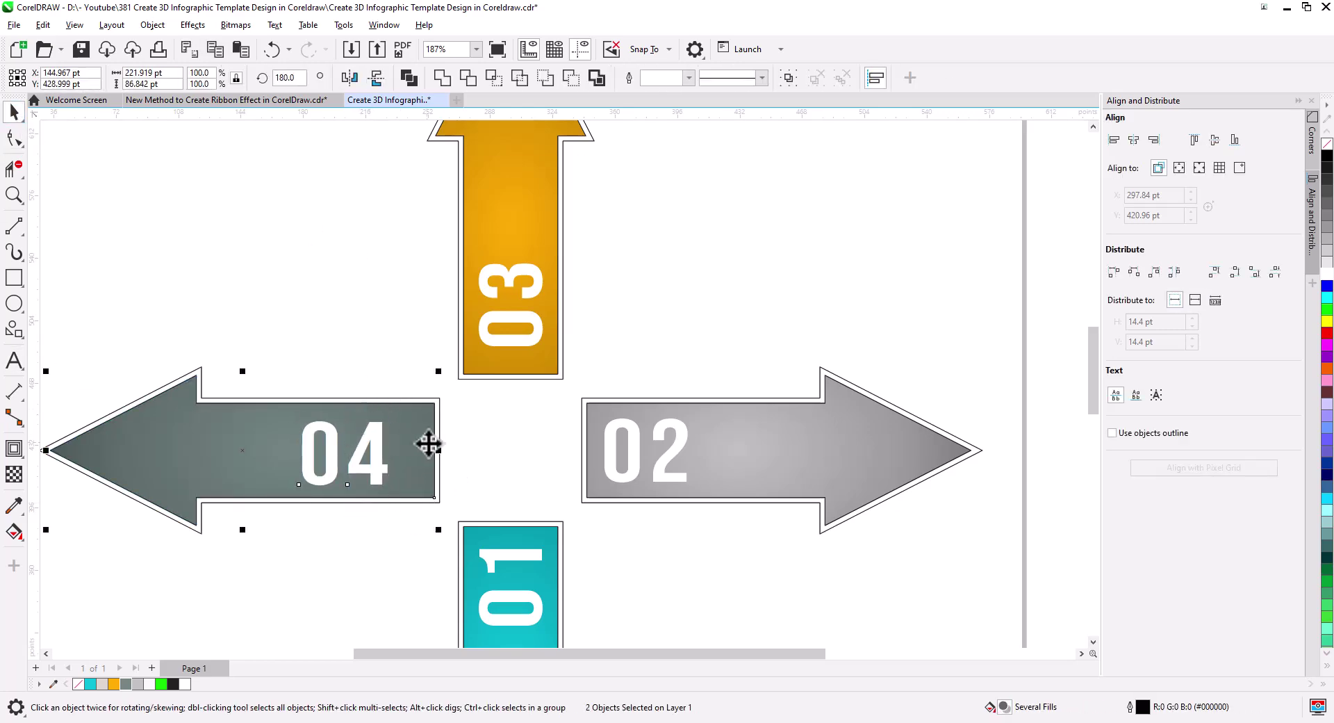
- Nudge the 04 and 03 numbers slightly towards the tails of their arrows
{"action": "key", "text": "Left"}
{"action": "left_click", "coordinate": [511, 343]}
{"action": "key", "text": "Down"}
{"action": "key", "text": "Down"}
{"action": "key", "text": "Down"}
{"action": "left_click", "coordinate": [551, 389]}
- Rotate all four arrows with their numbers 45° clockwise into an X arrangement
{"action": "scroll", "coordinate": [553, 390], "scroll_direction": "down", "scroll_amount": 3}
{"action": "left_click_drag", "start_coordinate": [819, 593], "coordinate": [302, 139]}
{"action": "left_click", "coordinate": [509, 362]}
{"action": "left_click_drag", "start_coordinate": [761, 151], "coordinate": [799, 371]}
{"action": "left_click", "coordinate": [757, 472]}
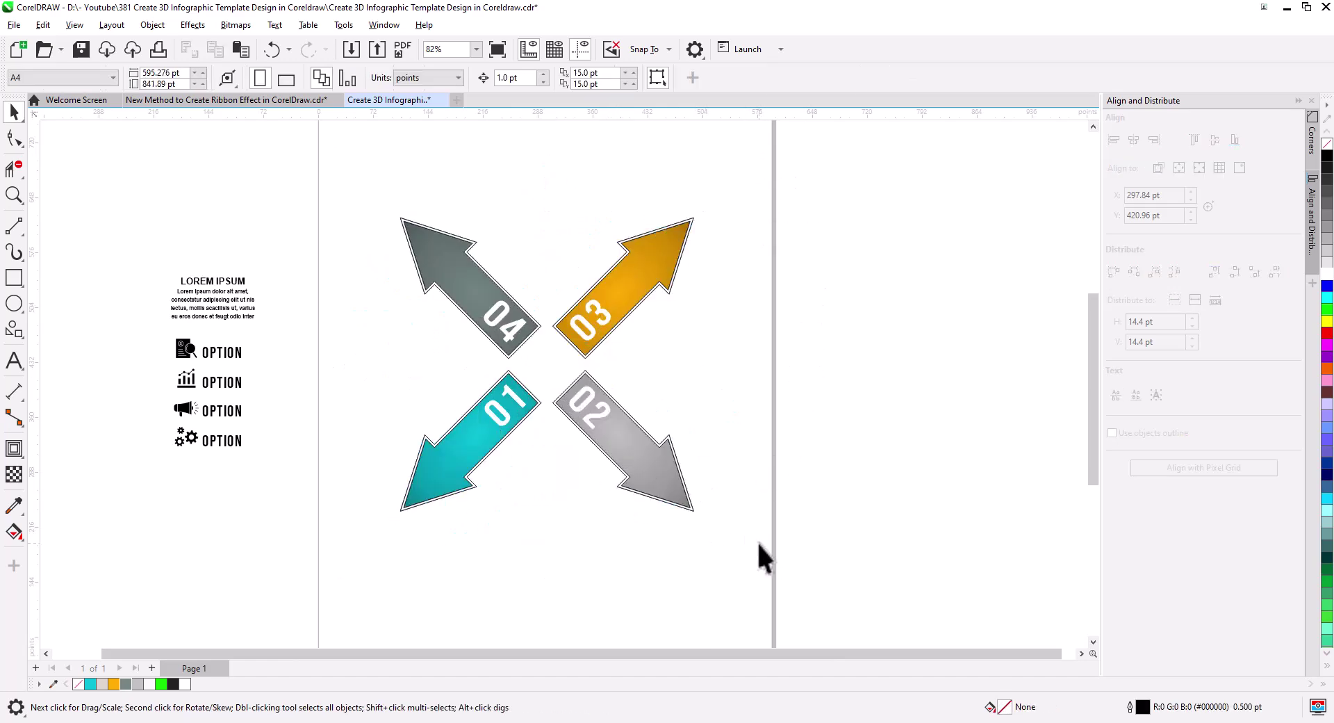
- Group all the arrows and numbers together
{"action": "left_click_drag", "start_coordinate": [320, 174], "coordinate": [702, 518]}
{"action": "right_click", "coordinate": [431, 259]}
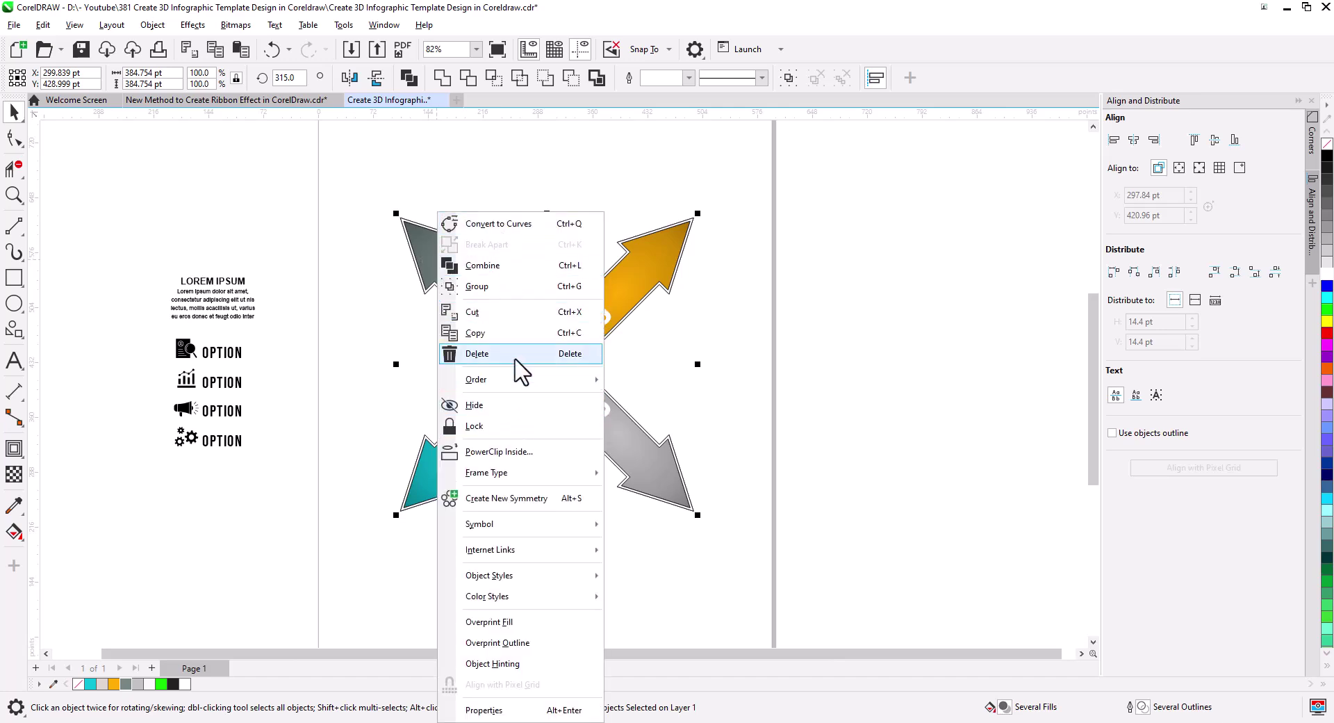
{"action": "left_click", "coordinate": [514, 293]}
- Add a perspective effect to the grouped arrows
{"action": "scroll", "coordinate": [549, 389], "scroll_direction": "up", "scroll_amount": 2}
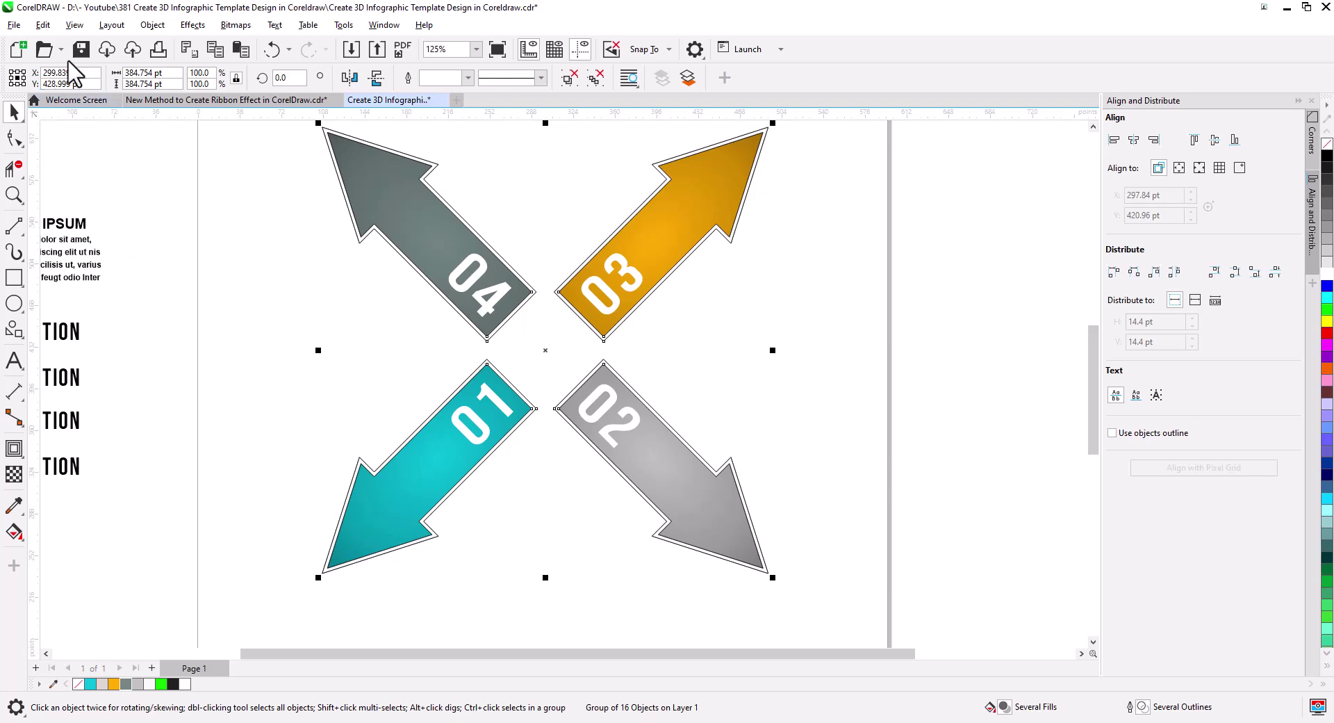
{"action": "left_click", "coordinate": [152, 25]}
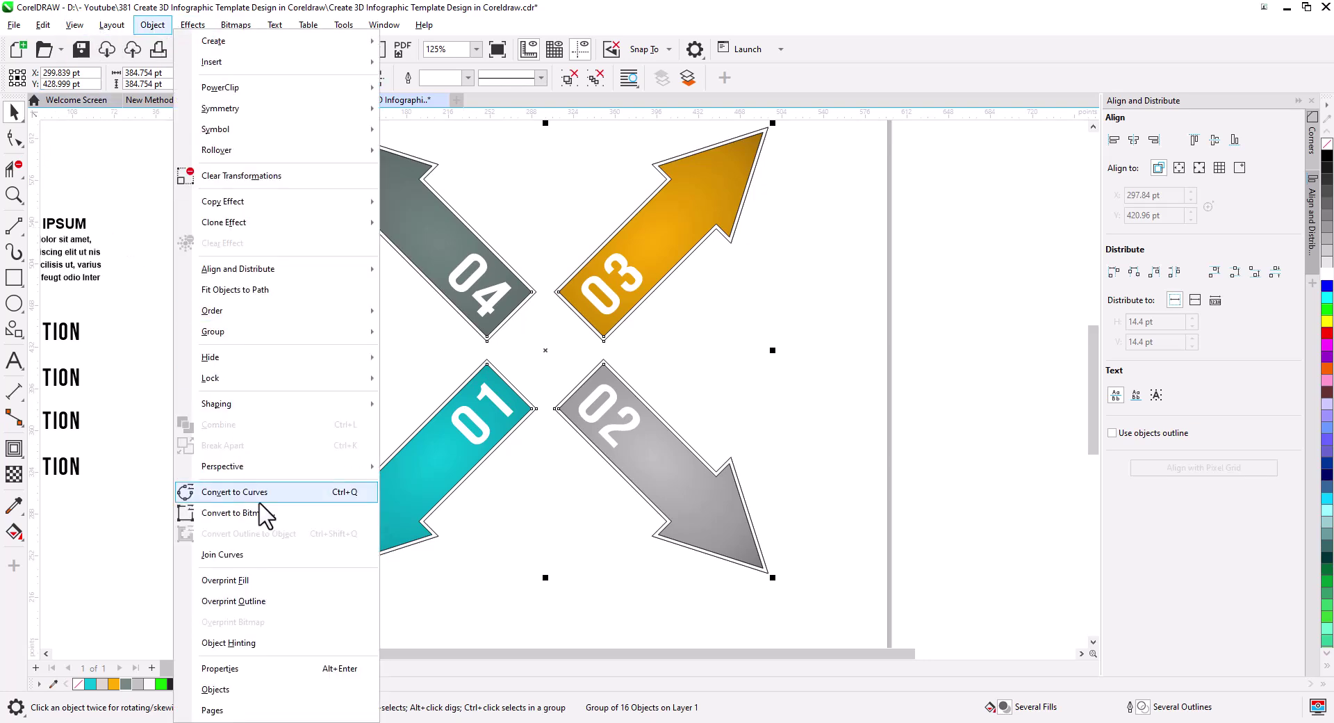
{"action": "mouse_move", "coordinate": [274, 467]}
{"action": "left_click", "coordinate": [431, 468]}
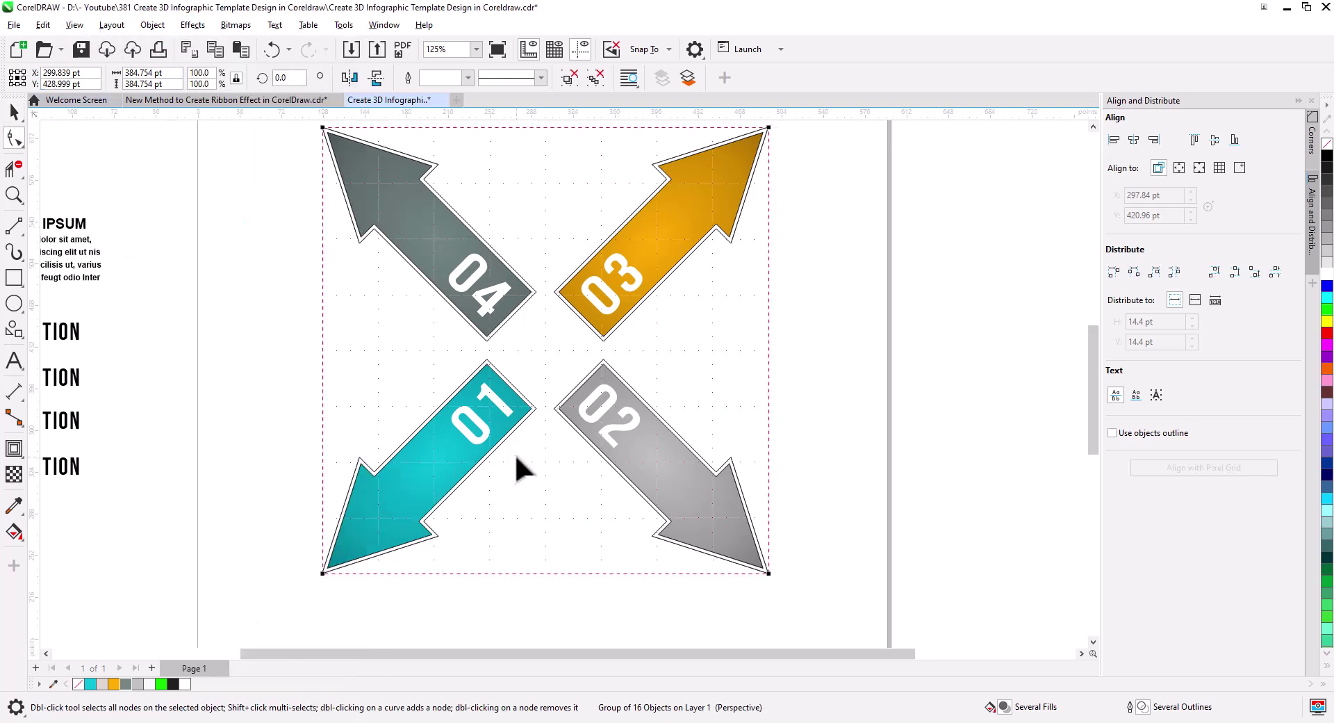
- Narrow and lower the upper edge of the perspective frame and raise its lower edge so the arrows lie flat
{"action": "scroll", "coordinate": [514, 453], "scroll_direction": "up", "scroll_amount": 1}
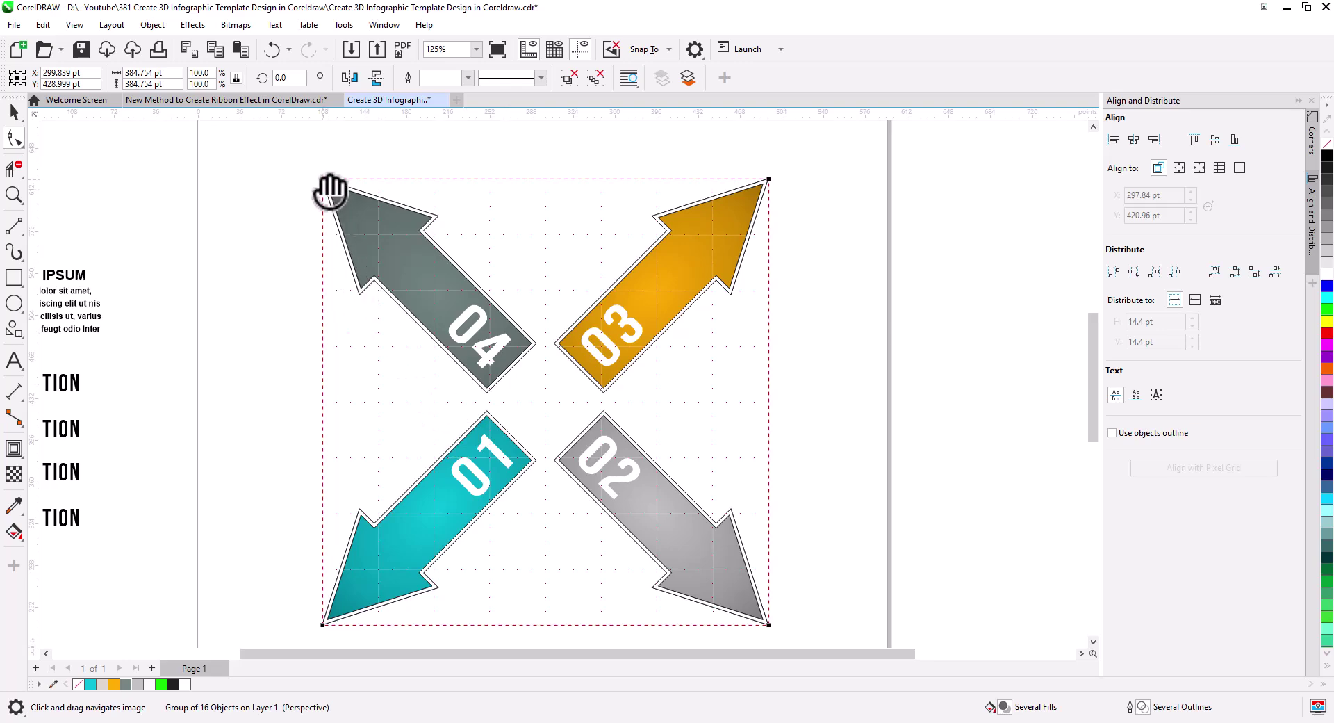
{"action": "left_click_drag", "start_coordinate": [329, 192], "coordinate": [405, 261]}
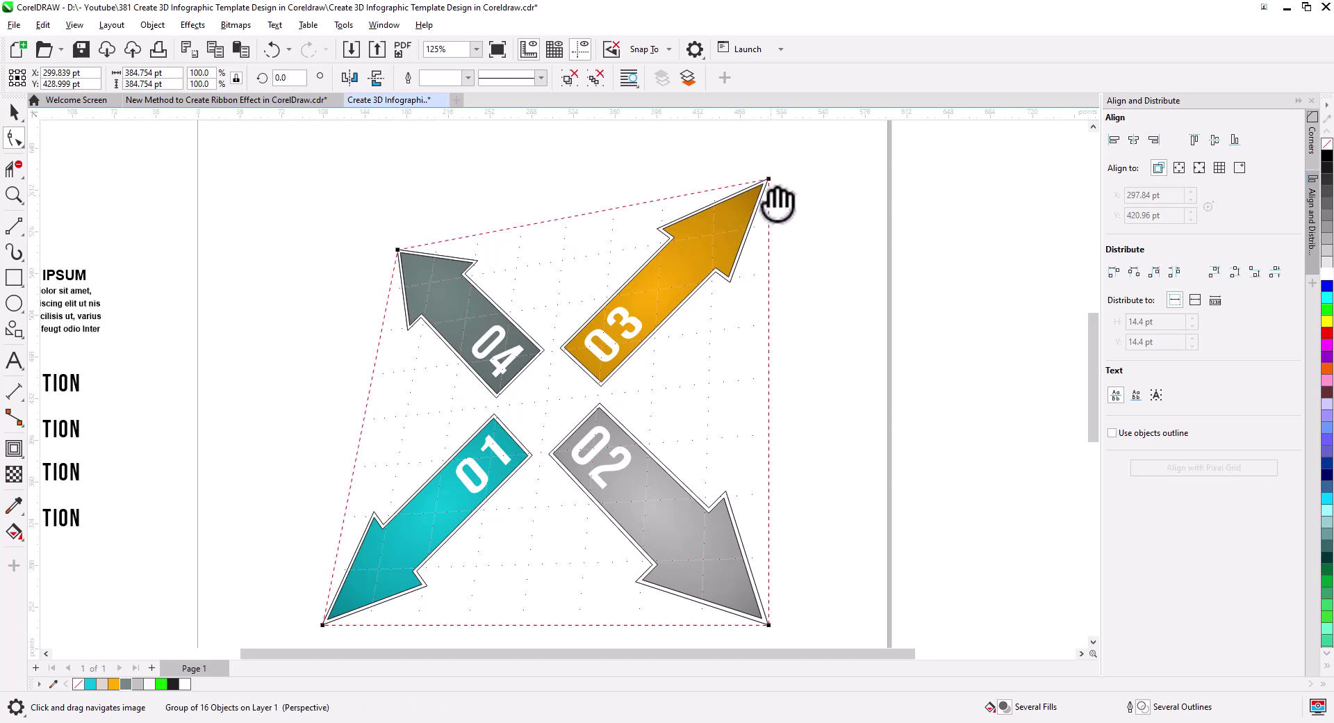
{"action": "left_click_drag", "start_coordinate": [777, 192], "coordinate": [697, 262]}
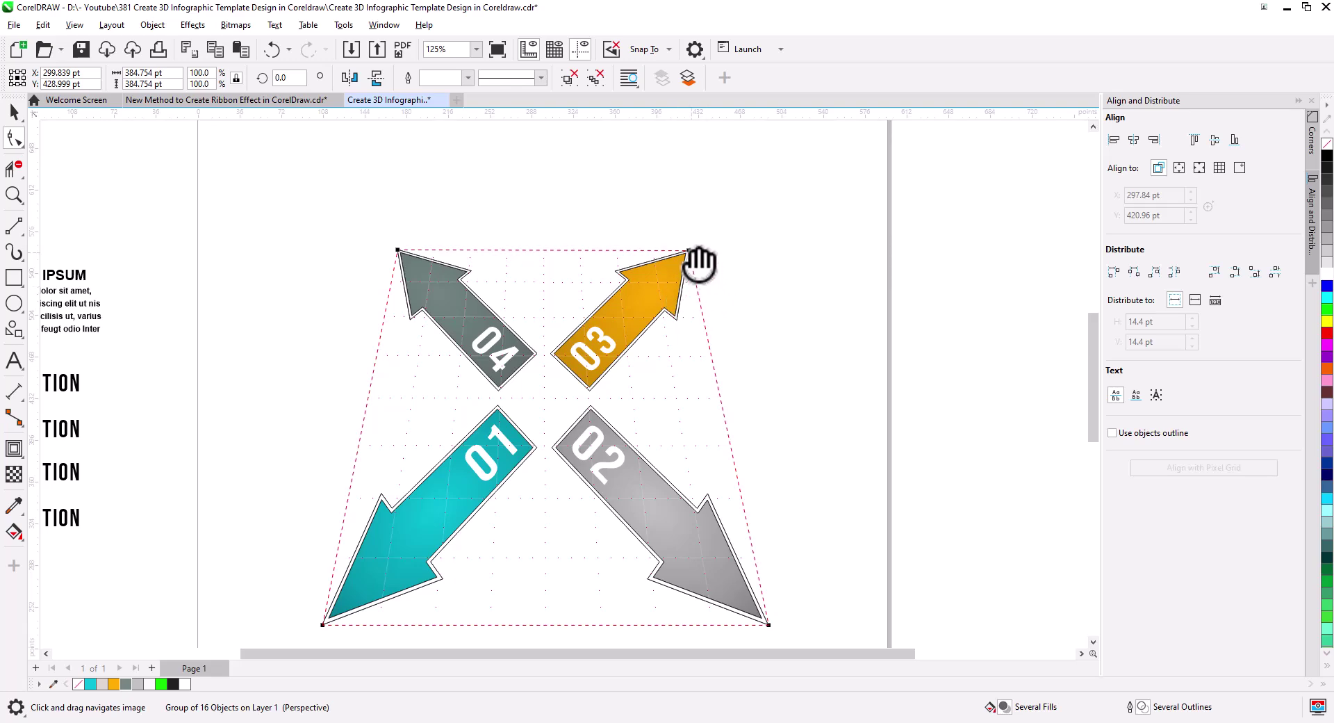
{"action": "left_click_drag", "start_coordinate": [692, 254], "coordinate": [721, 301]}
{"action": "left_click_drag", "start_coordinate": [398, 269], "coordinate": [389, 325]}
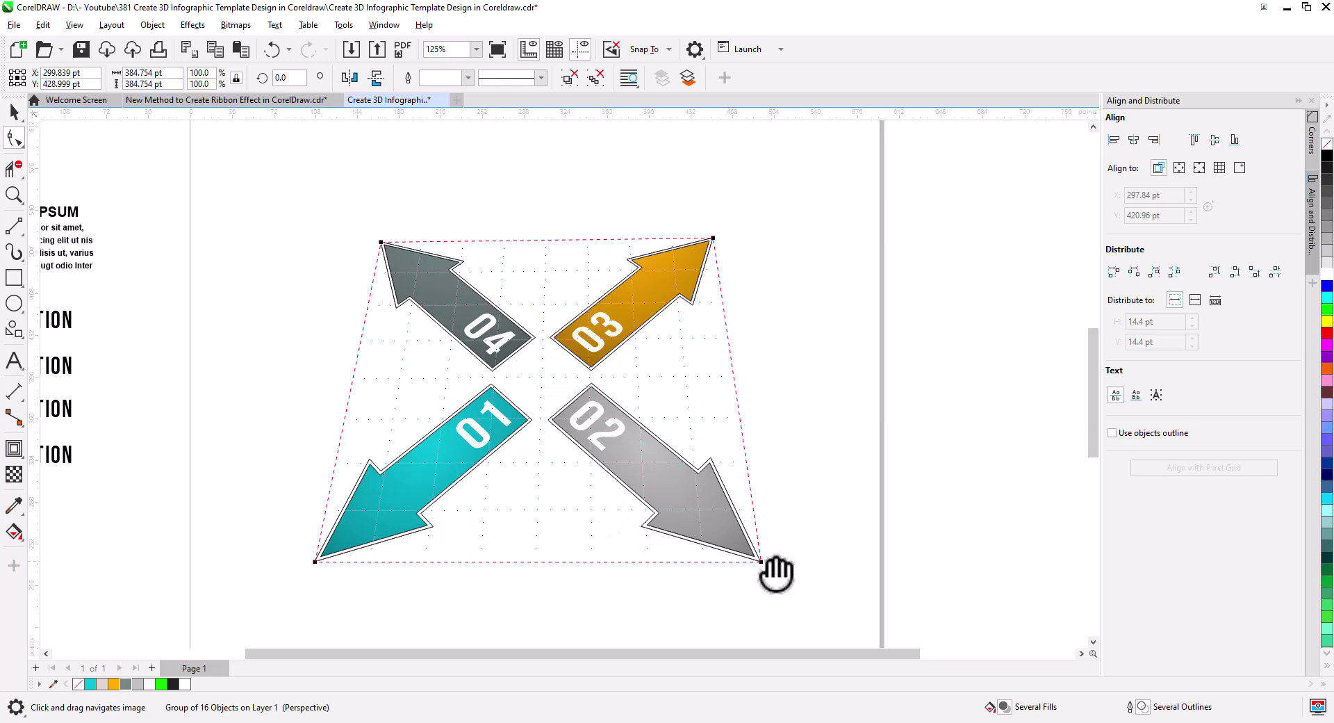
{"action": "left_click_drag", "start_coordinate": [761, 561], "coordinate": [766, 496]}
{"action": "left_click_drag", "start_coordinate": [319, 556], "coordinate": [318, 500]}
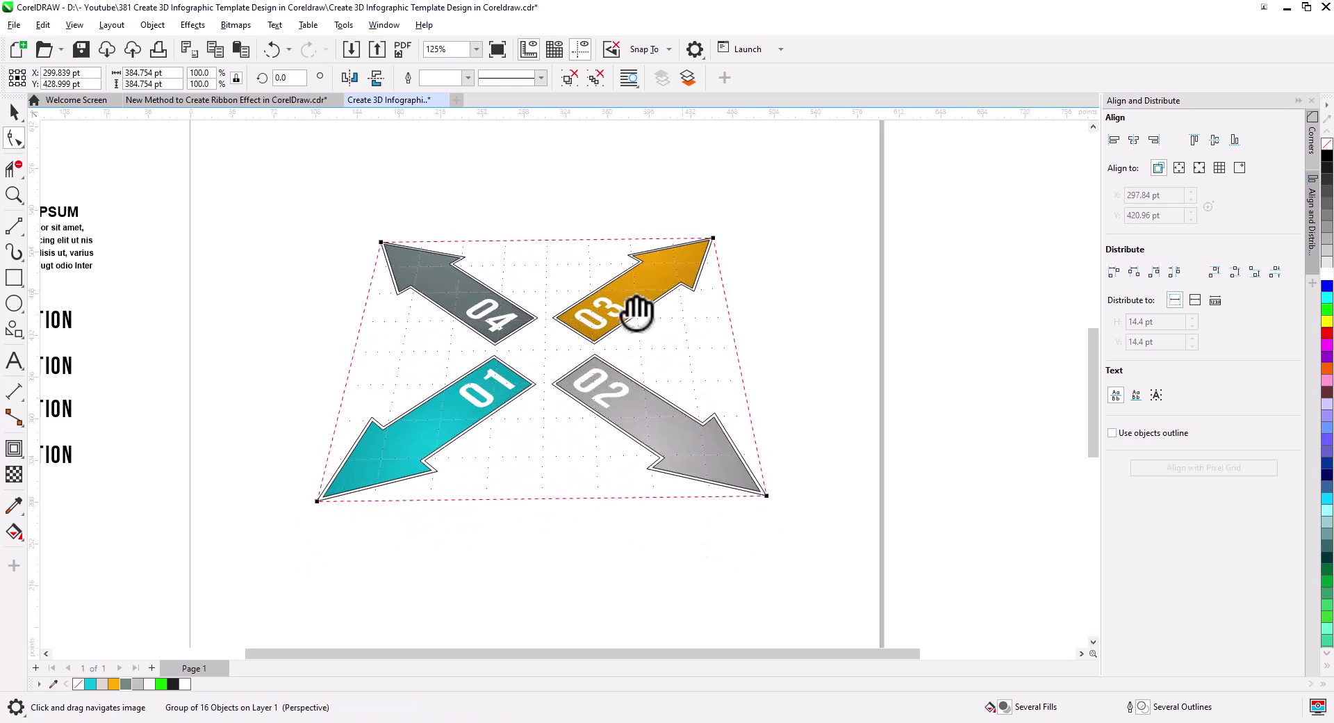
{"action": "left_click", "coordinate": [14, 112]}
{"action": "left_click_drag", "start_coordinate": [681, 447], "coordinate": [685, 435]}
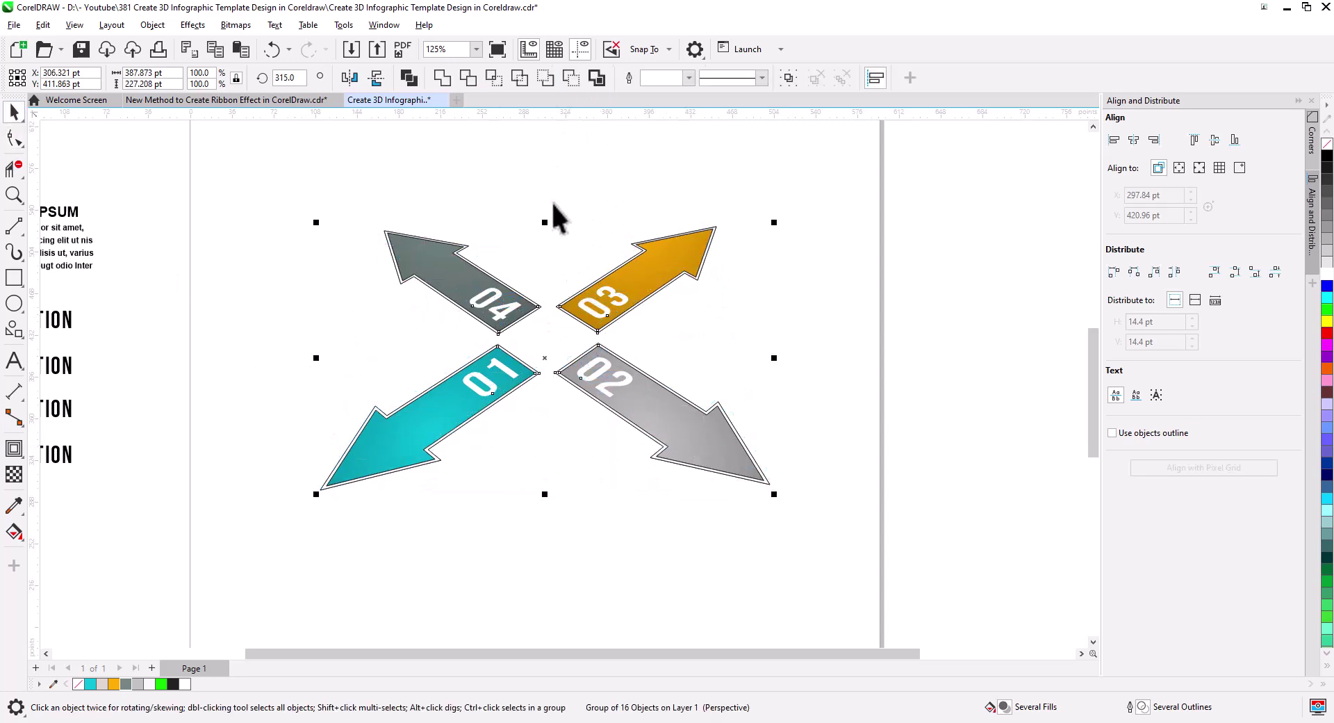
- Select the white outer borders of all four arrows and copy them about 4.4 pt right and 16.4 pt down
{"action": "left_click", "coordinate": [549, 282]}
{"action": "left_click", "coordinate": [539, 306]}
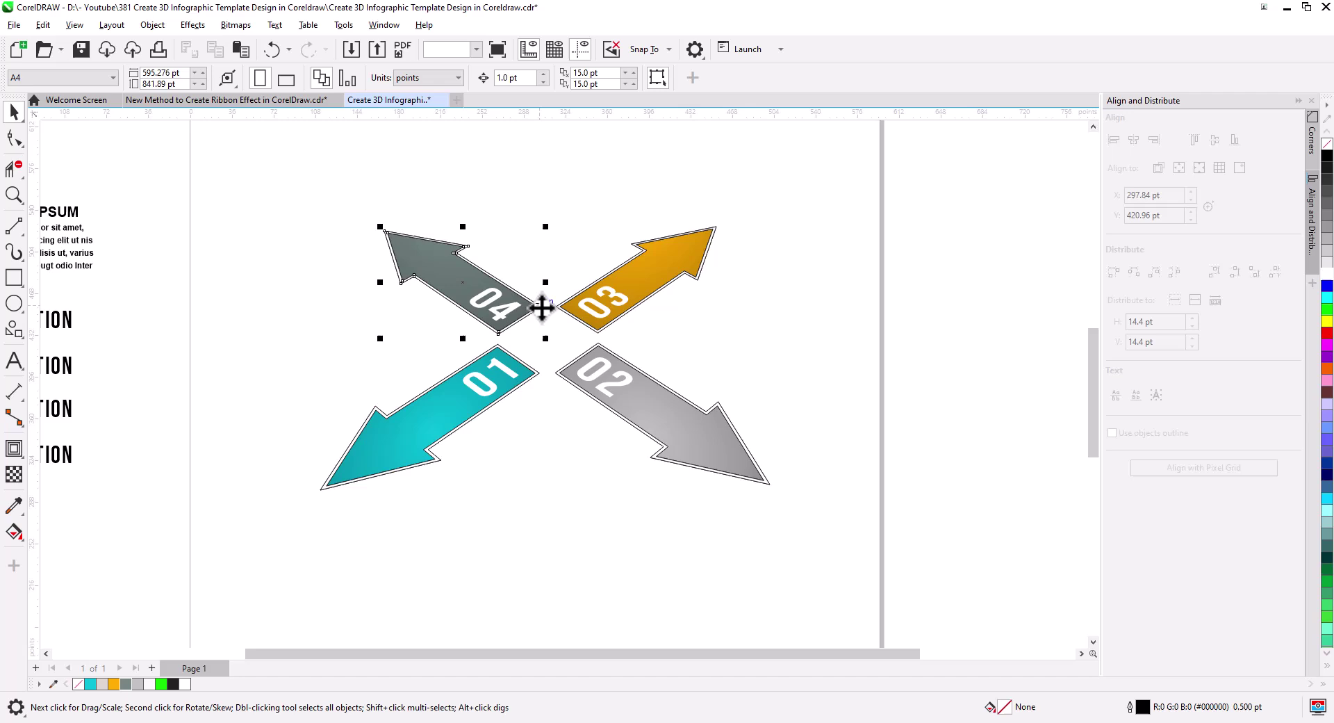
{"action": "left_click", "coordinate": [699, 282], "text": "shift"}
{"action": "left_click", "coordinate": [710, 409], "text": "shift"}
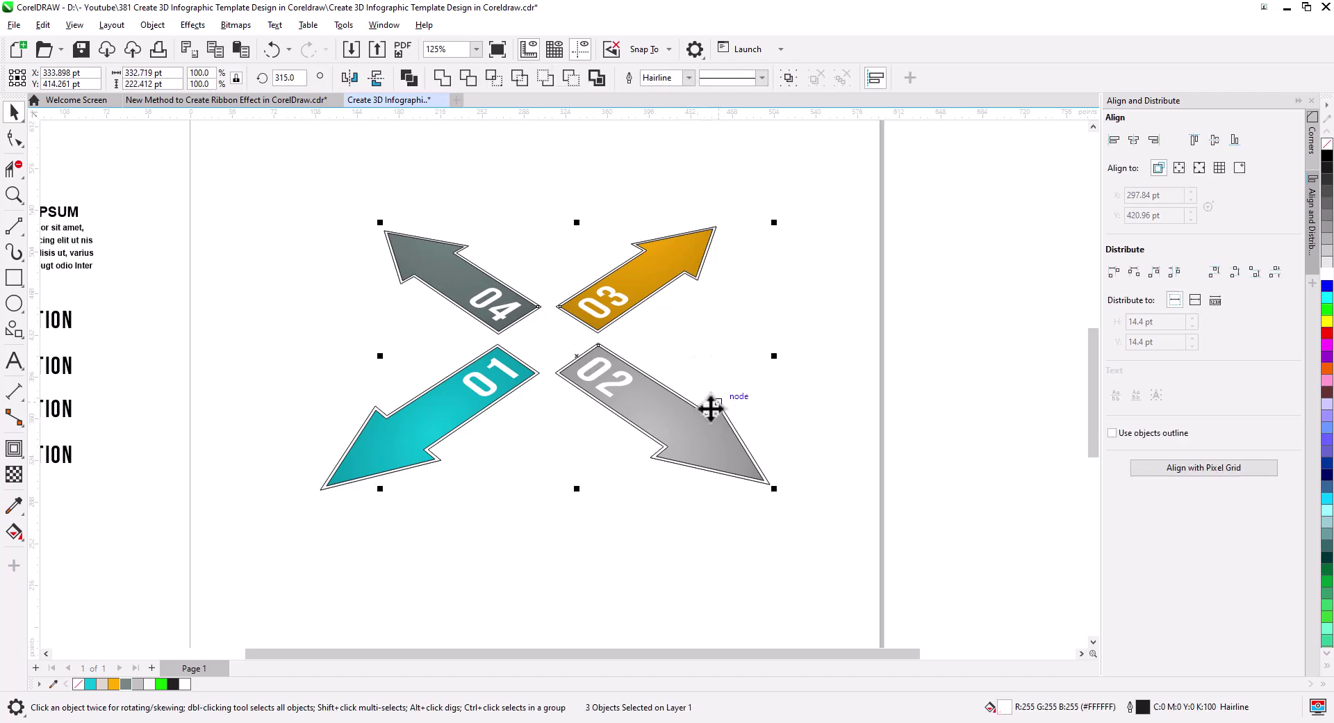
{"action": "scroll", "coordinate": [539, 399], "scroll_direction": "up", "scroll_amount": 3}
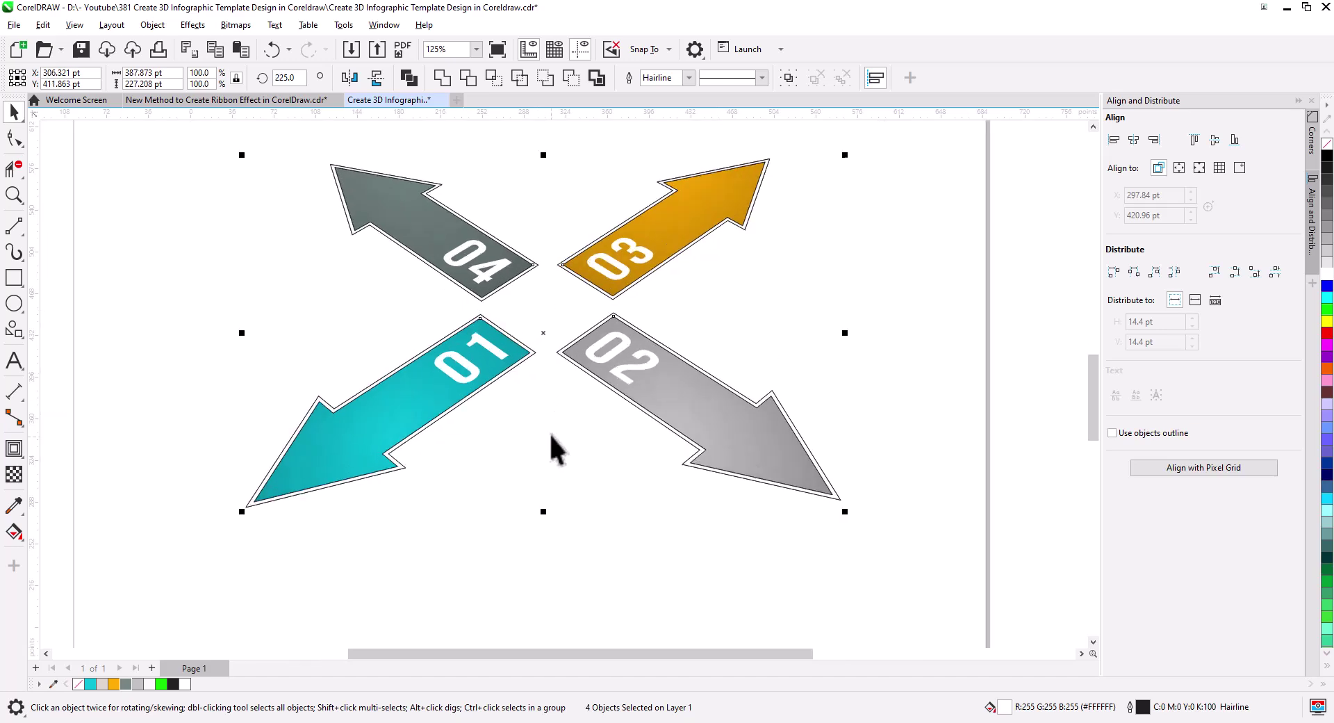
{"action": "left_click_drag", "start_coordinate": [539, 417], "coordinate": [760, 212]}
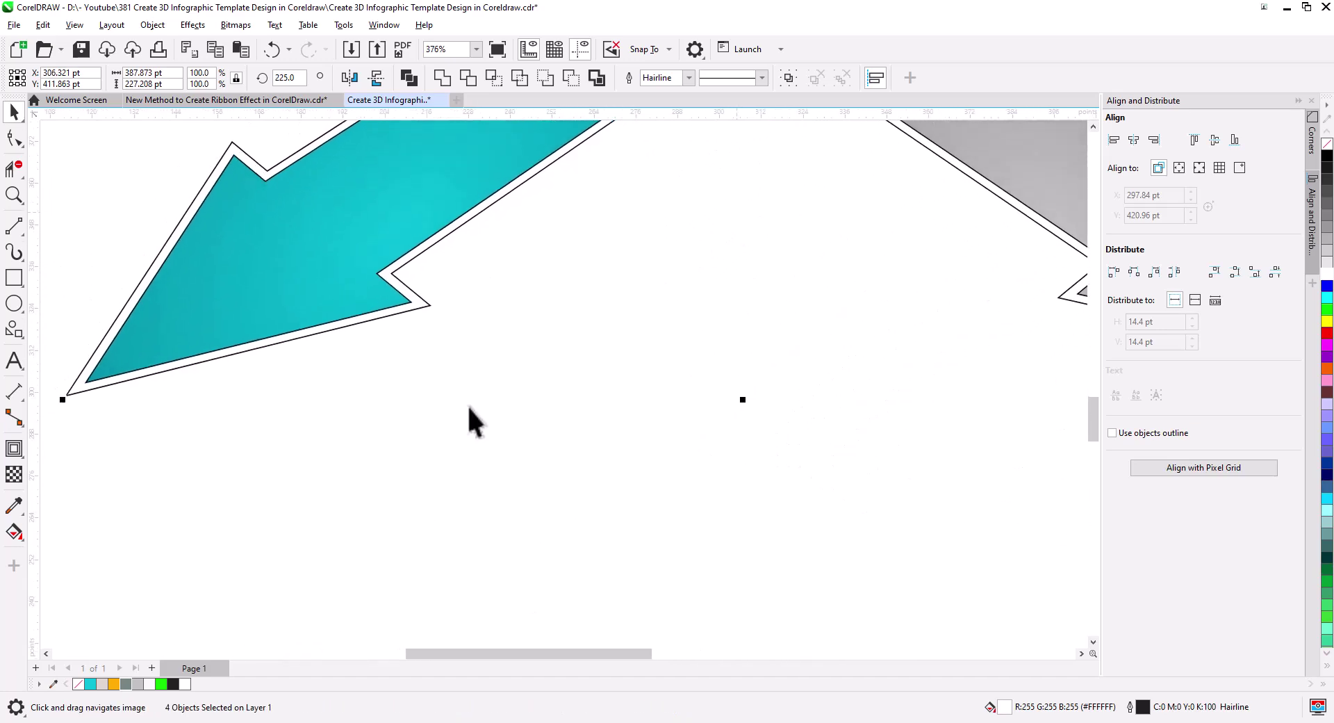
{"action": "left_click_drag", "start_coordinate": [68, 394], "coordinate": [82, 453]}
{"action": "left_click", "coordinate": [114, 486]}
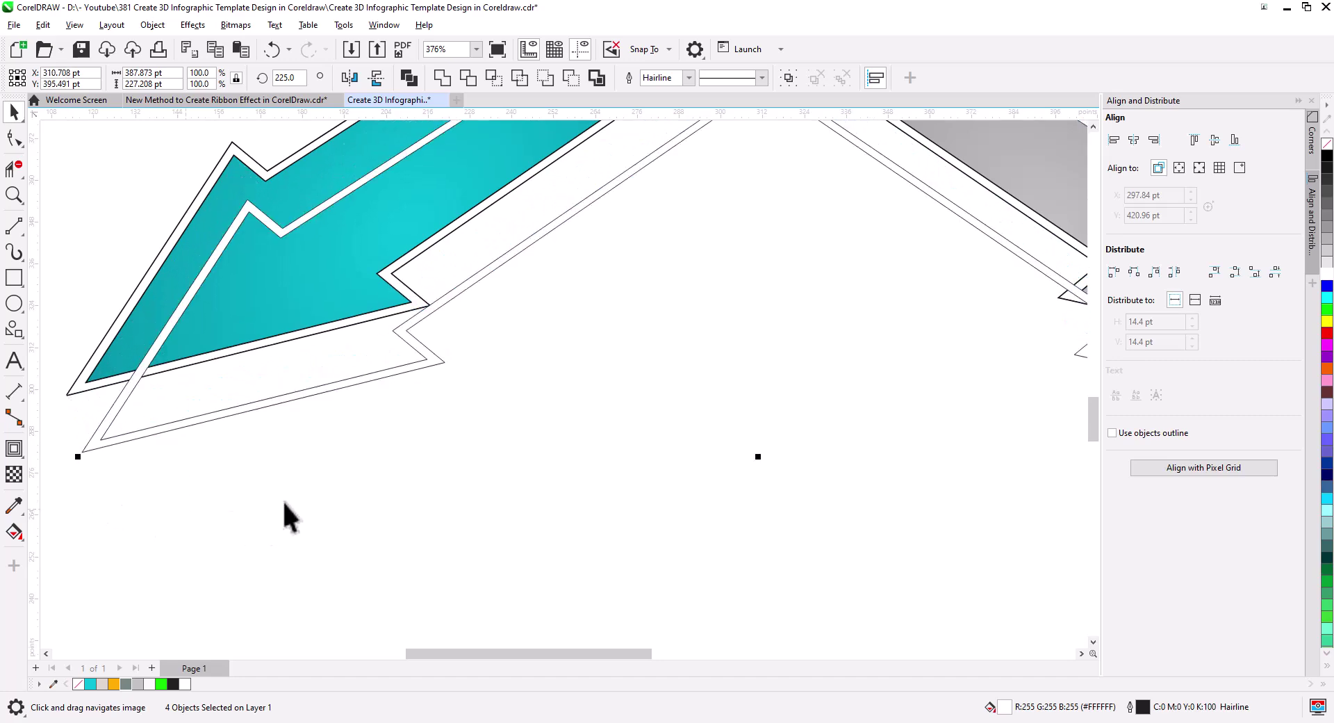
- Send the four copied outlines behind the coloured arrows
{"action": "scroll", "coordinate": [312, 500], "scroll_direction": "down", "scroll_amount": 3}
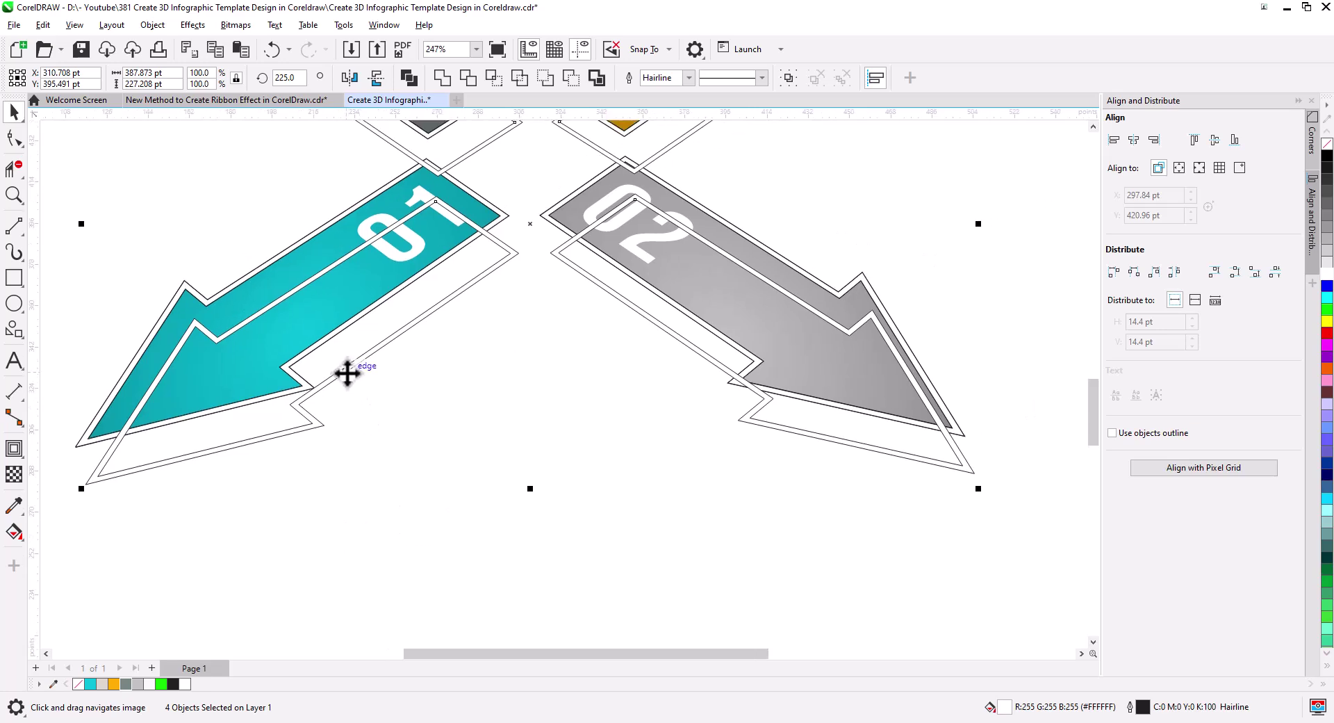
{"action": "right_click", "coordinate": [348, 373]}
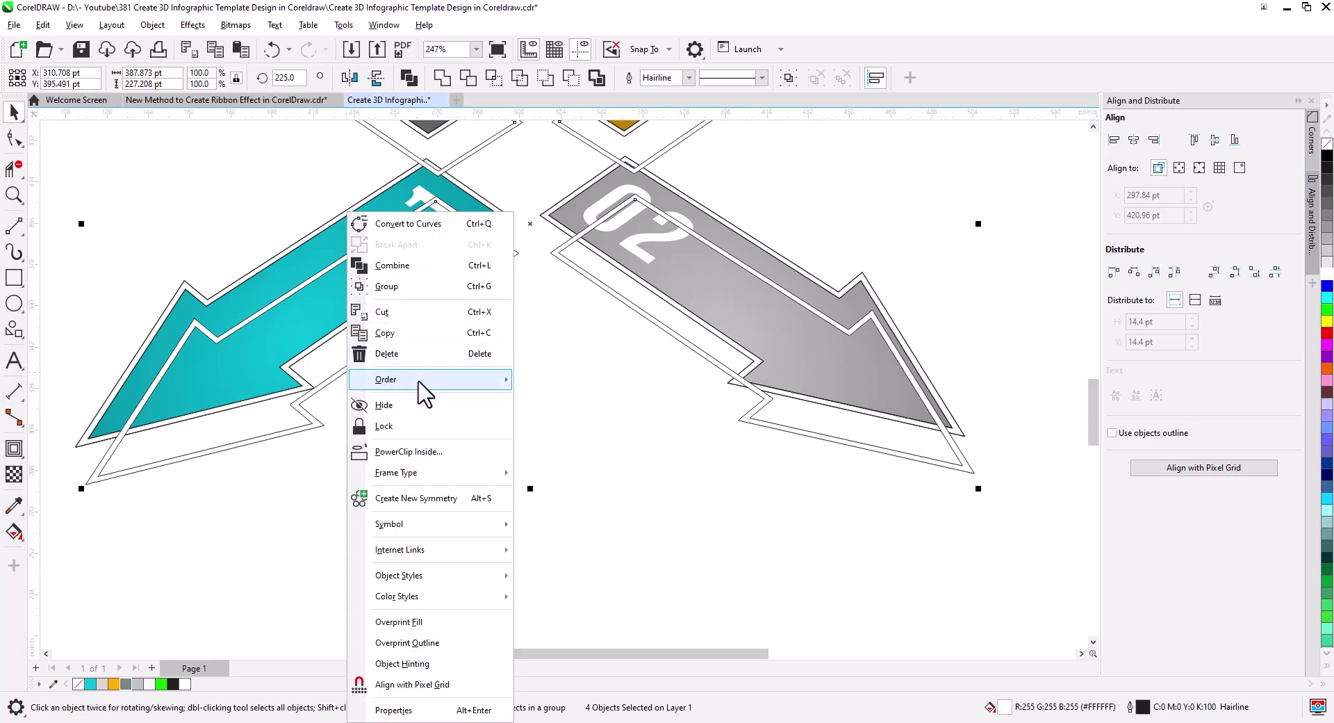
{"action": "mouse_move", "coordinate": [425, 384]}
{"action": "left_click", "coordinate": [571, 403]}
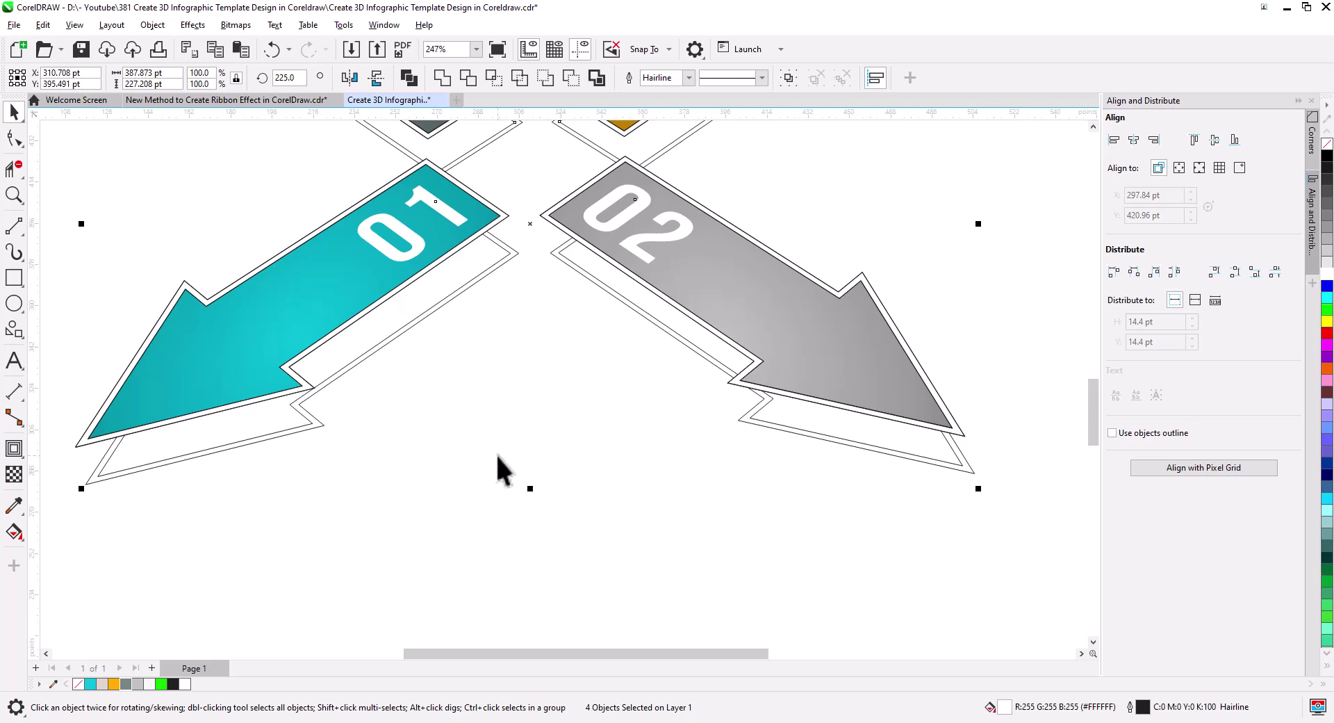
- Draw a vertical line about 20 pt long straight down from the outer tip of arrow 01's border
{"action": "left_click_drag", "start_coordinate": [457, 413], "coordinate": [444, 485]}
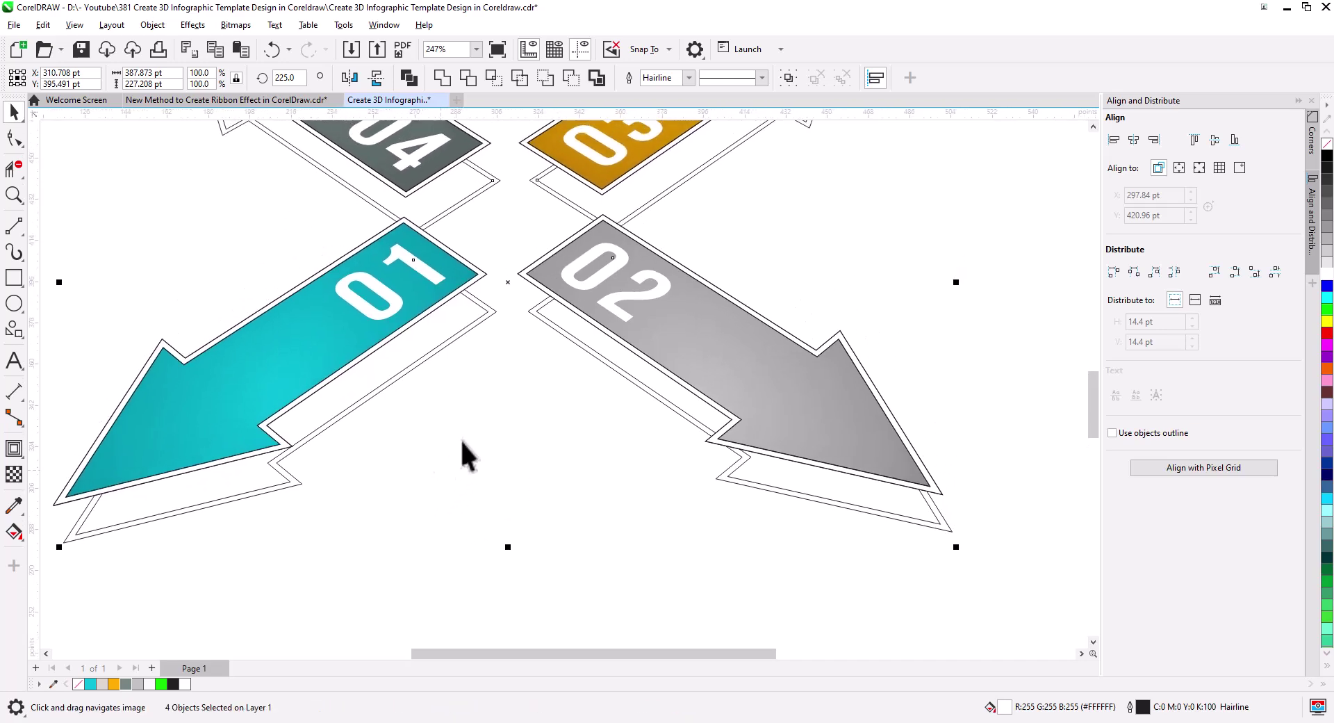
{"action": "mouse_move", "coordinate": [498, 447]}
{"action": "left_mouse_down"}
{"action": "mouse_move", "coordinate": [477, 394]}
{"action": "mouse_move", "coordinate": [452, 387]}
{"action": "left_mouse_up"}
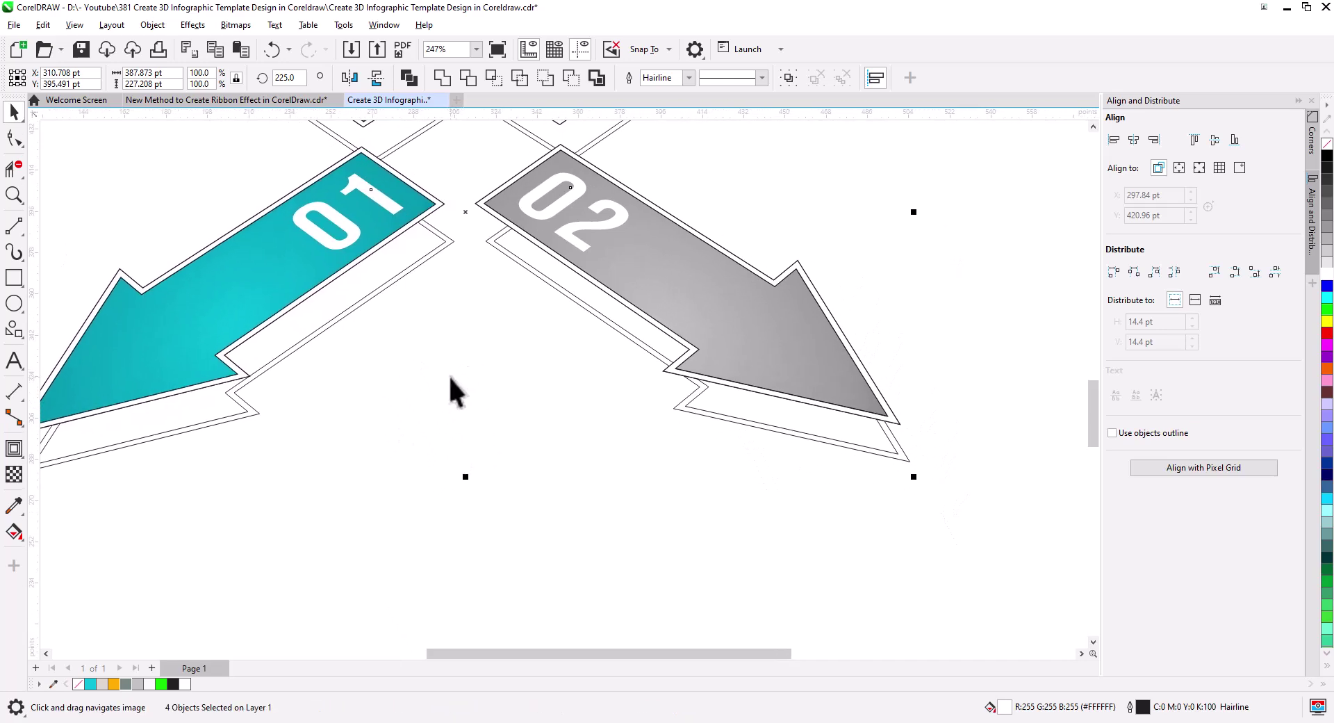
{"action": "scroll", "coordinate": [599, 421], "scroll_direction": "up", "scroll_amount": 3}
{"action": "left_click_drag", "start_coordinate": [610, 432], "coordinate": [391, 386]}
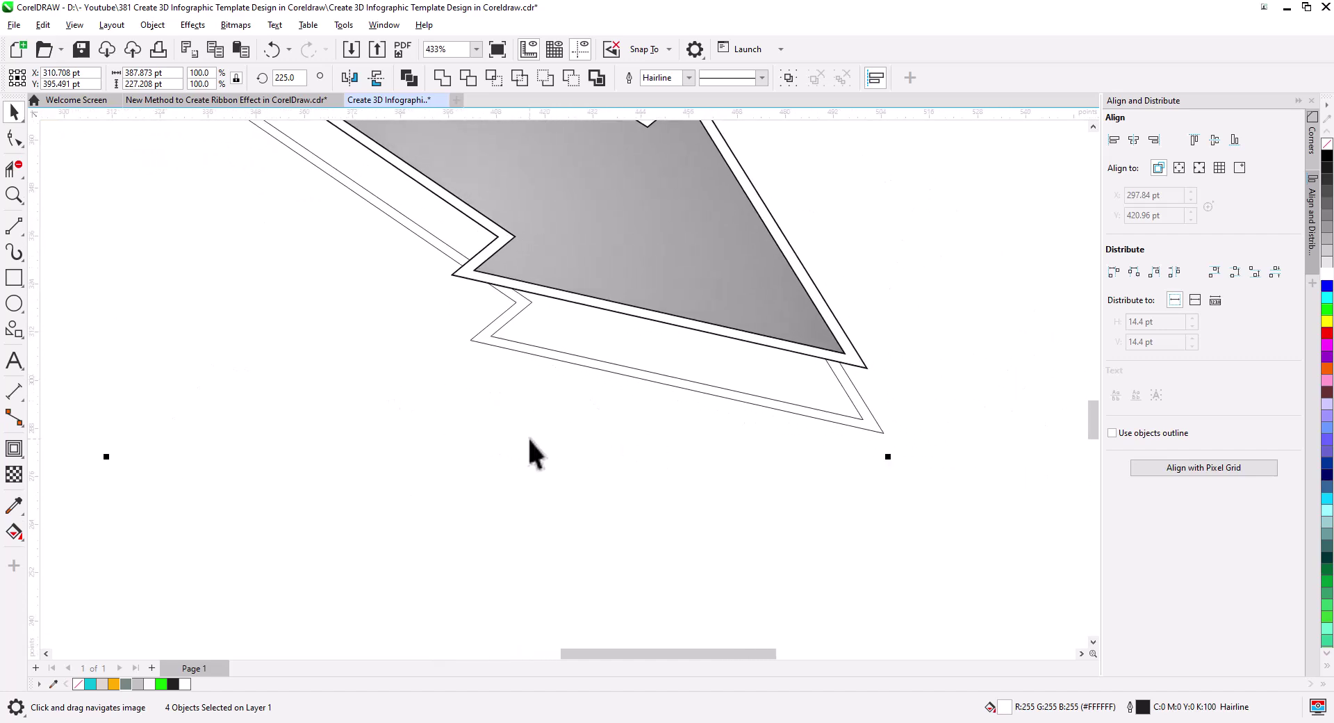
{"action": "scroll", "coordinate": [530, 439], "scroll_direction": "down", "scroll_amount": 3}
{"action": "left_click_drag", "start_coordinate": [536, 456], "coordinate": [720, 421]}
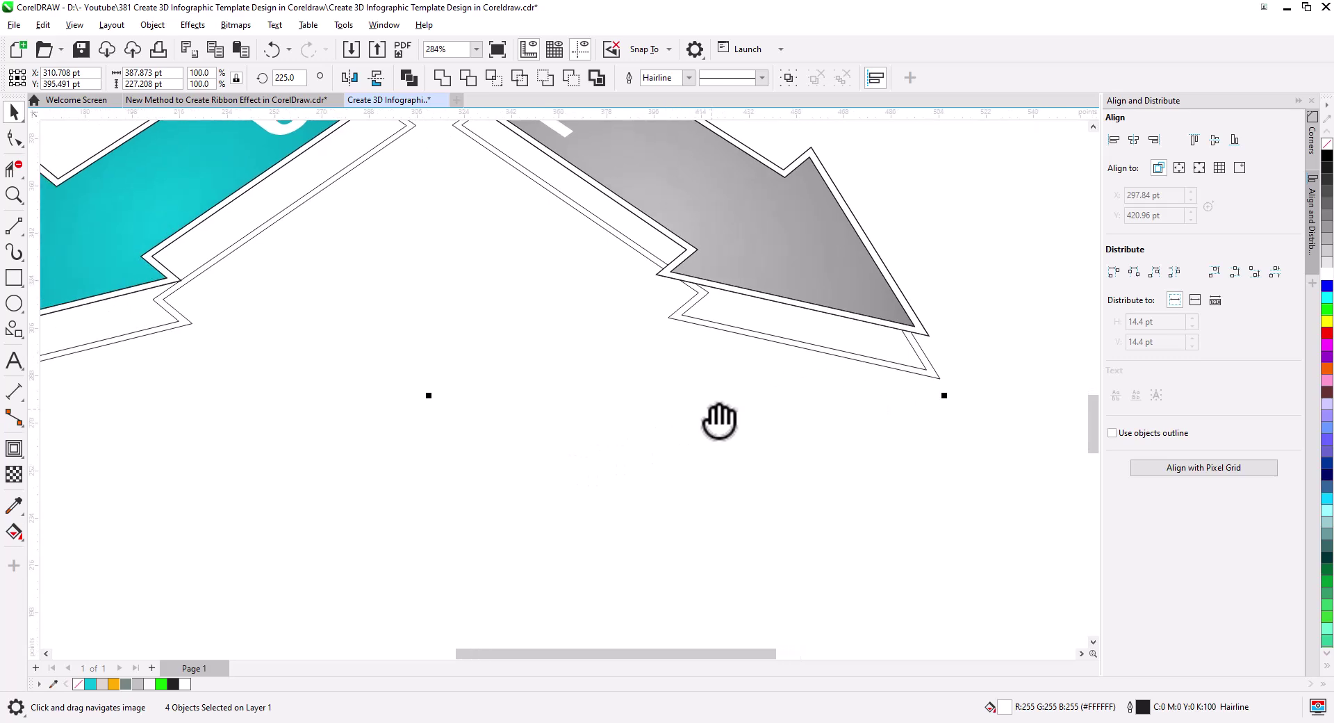
{"action": "scroll", "coordinate": [719, 421], "scroll_direction": "down", "scroll_amount": 2}
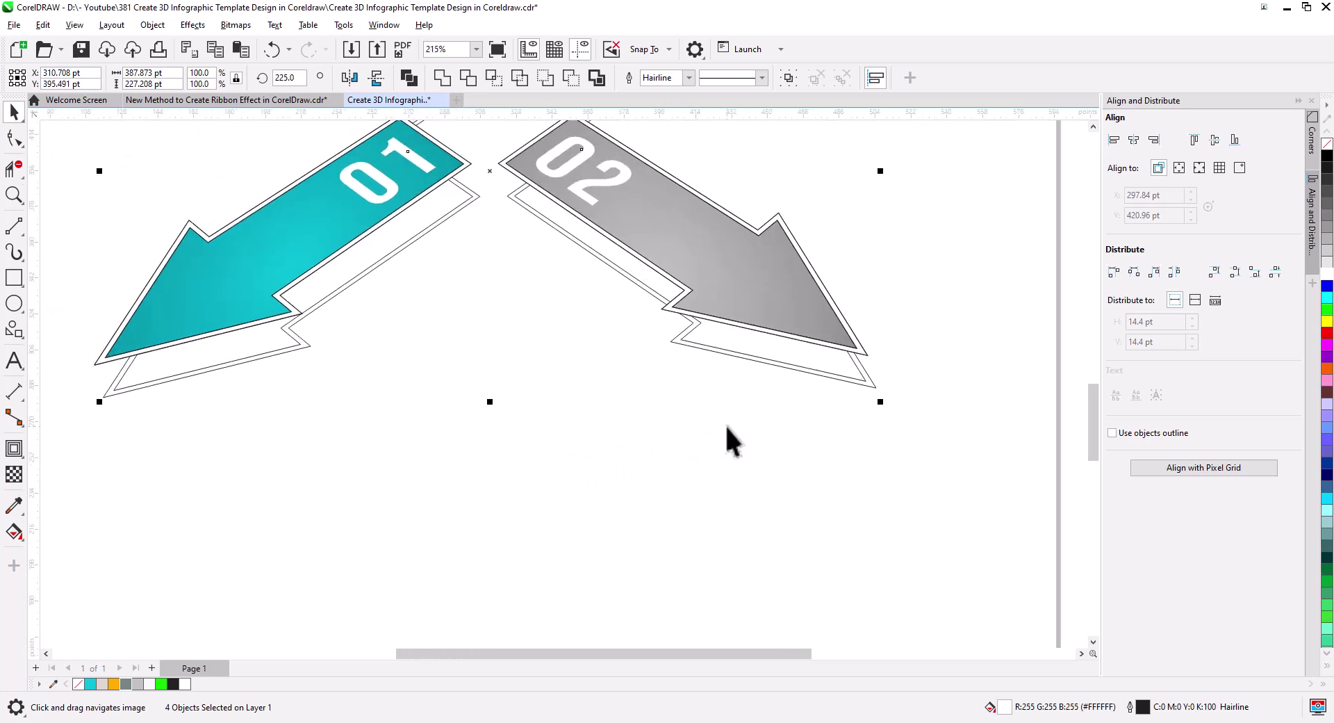
{"action": "left_click", "coordinate": [12, 231]}
{"action": "left_click_drag", "start_coordinate": [94, 376], "coordinate": [94, 405]}
{"action": "left_click", "coordinate": [14, 111]}
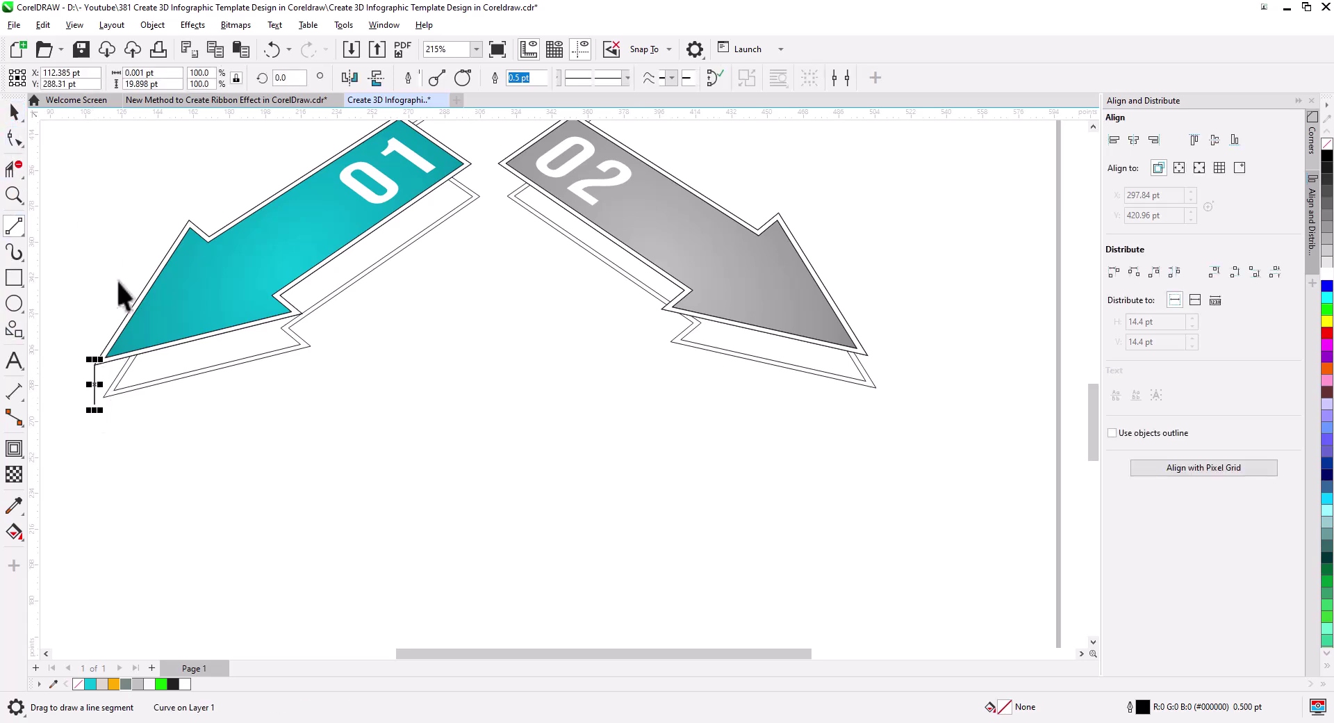
- Move the lower outline of arrow 01 about 4.4 pt left so its tip sits on the vertical line
{"action": "left_click", "coordinate": [299, 345]}
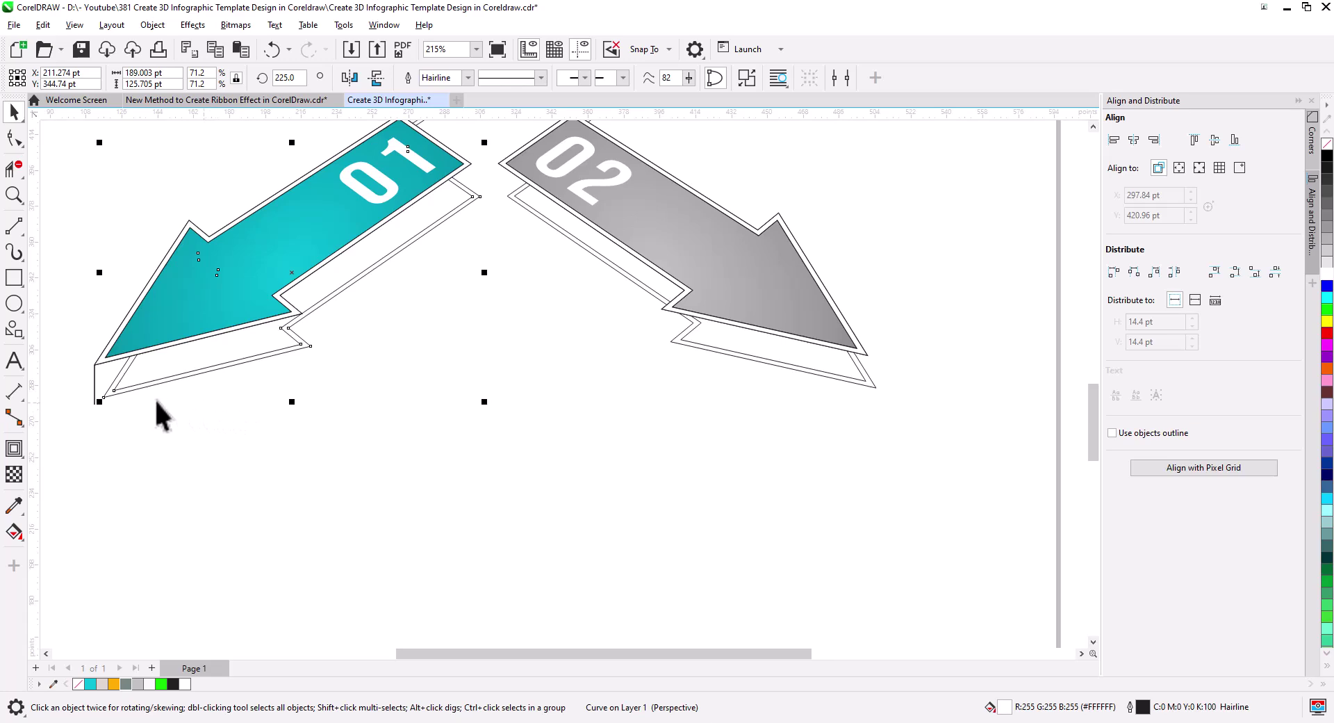
{"action": "scroll", "coordinate": [119, 409], "scroll_direction": "up", "scroll_amount": 2}
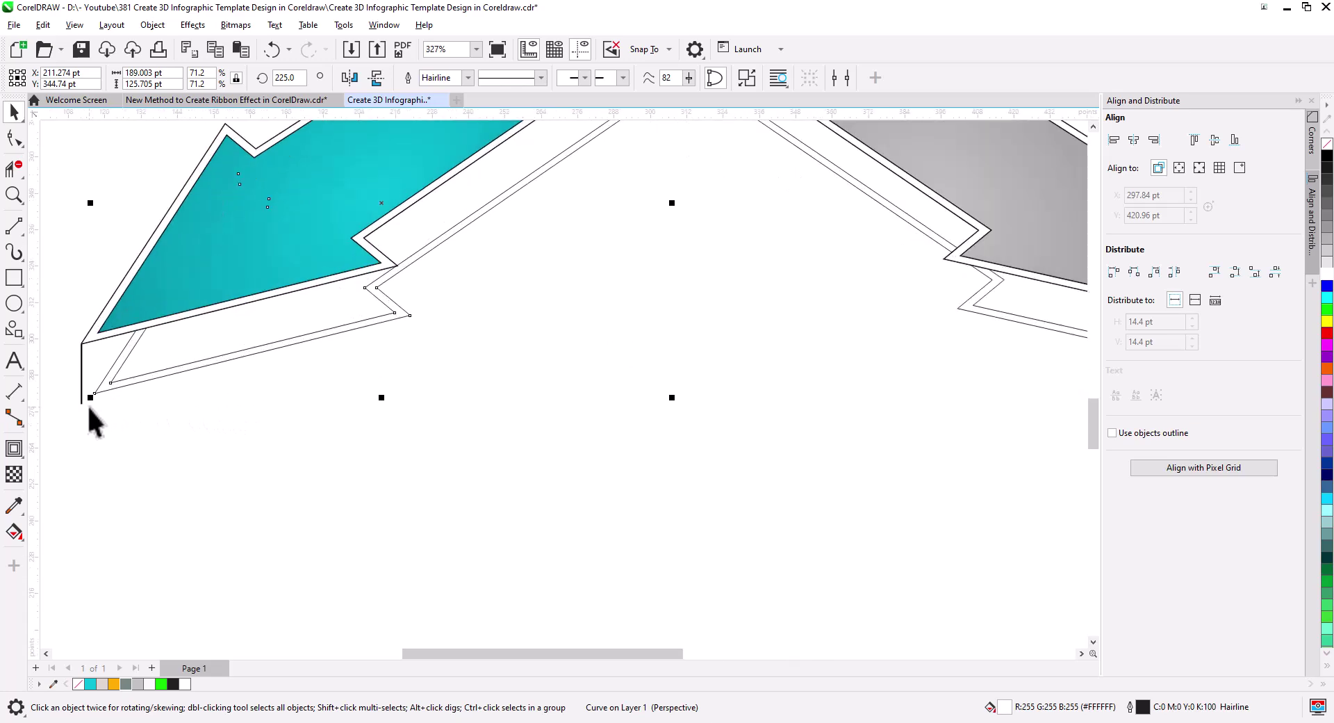
{"action": "scroll", "coordinate": [91, 416], "scroll_direction": "up", "scroll_amount": 3}
{"action": "left_click_drag", "start_coordinate": [98, 383], "coordinate": [78, 389]}
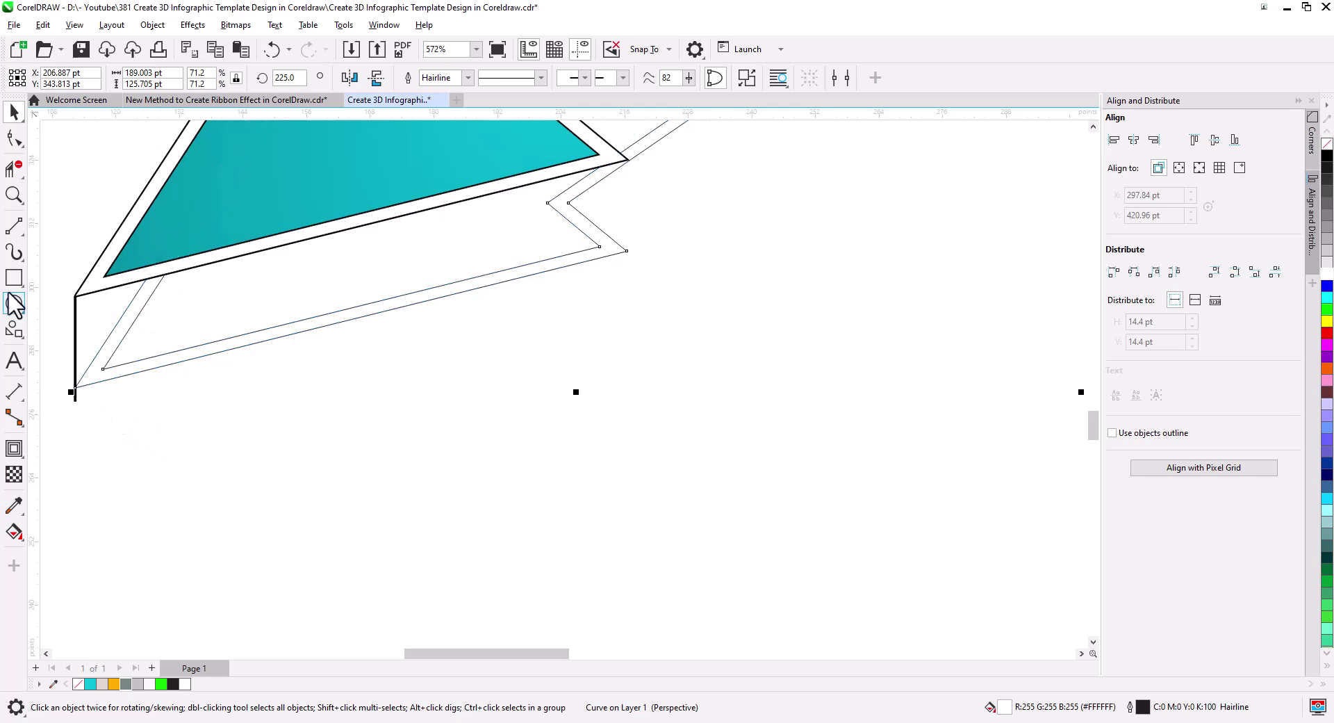
- Shorten the vertical line to about 17.3 pt by moving its lower node to the lower outline's tip
{"action": "left_click", "coordinate": [75, 355]}
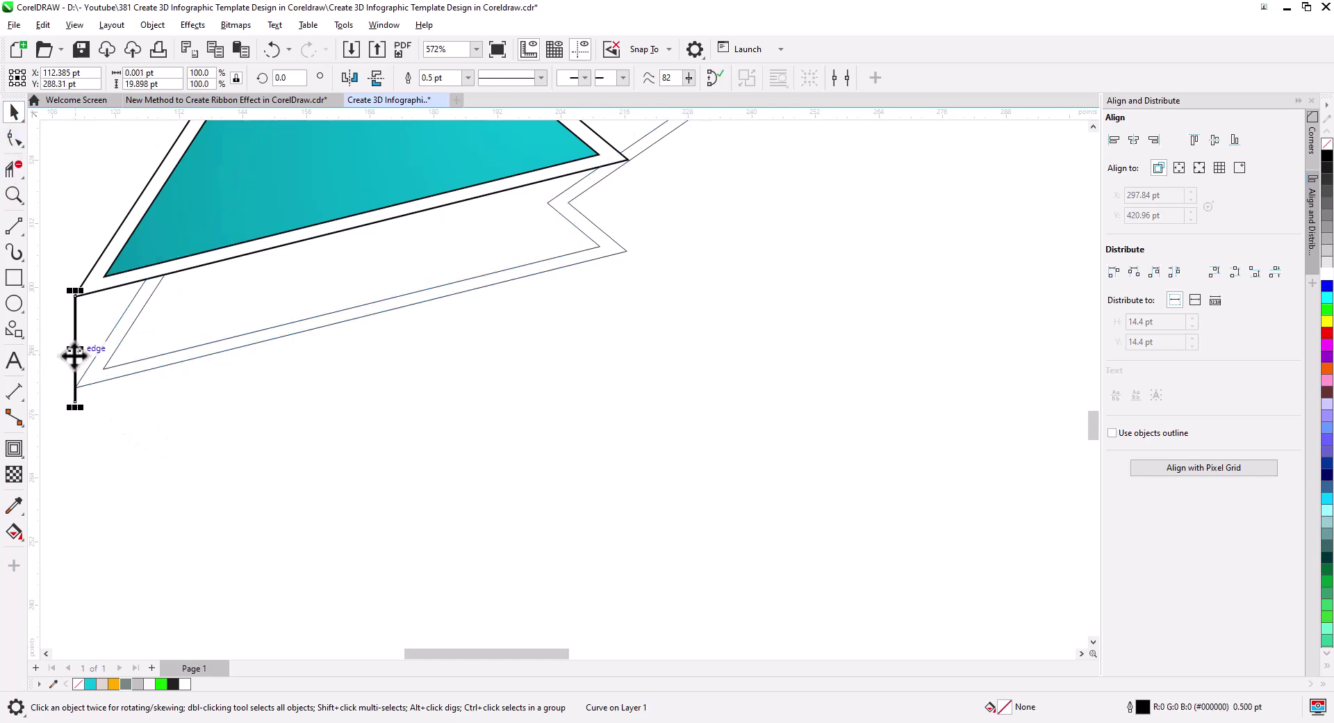
{"action": "left_click", "coordinate": [12, 143]}
{"action": "left_click_drag", "start_coordinate": [75, 401], "coordinate": [75, 389]}
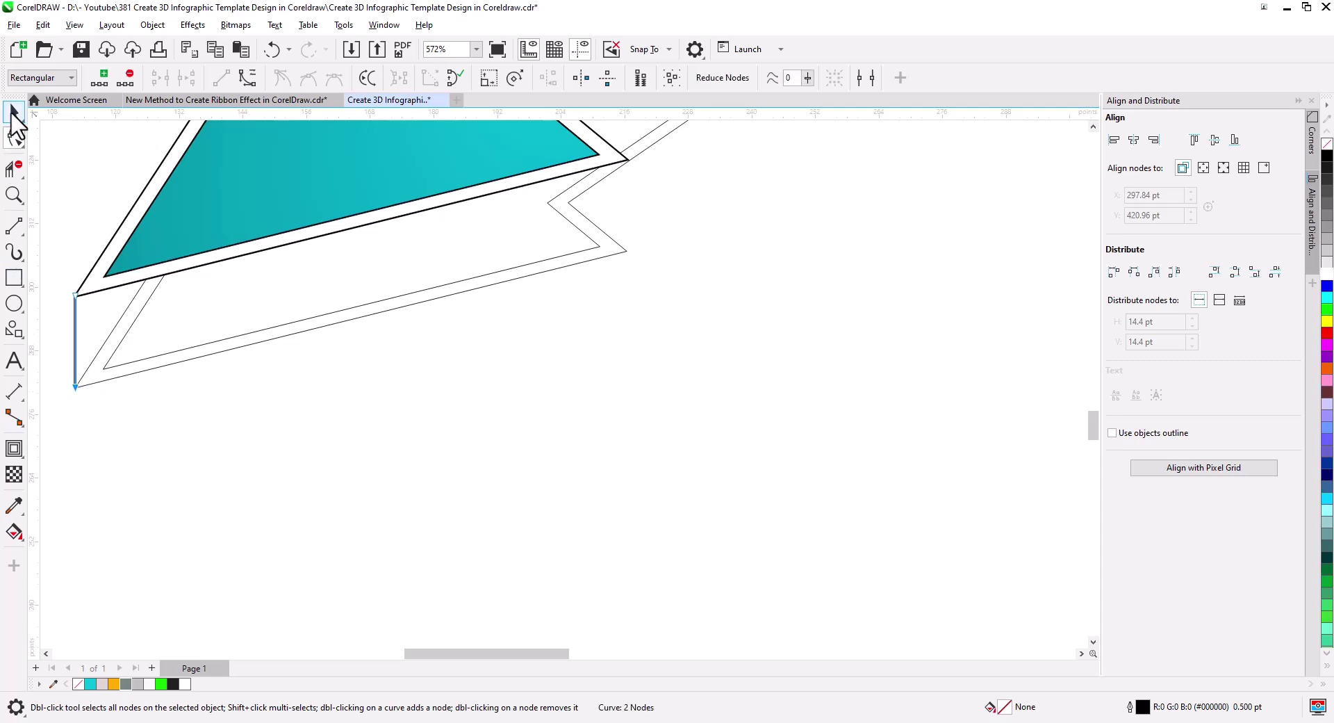
{"action": "left_click", "coordinate": [11, 112]}
- Copy the vertical line from arrow 01 to the outer tip of arrow 02's border
{"action": "scroll", "coordinate": [286, 424], "scroll_direction": "down", "scroll_amount": 3}
{"action": "left_click_drag", "start_coordinate": [376, 471], "coordinate": [268, 429]}
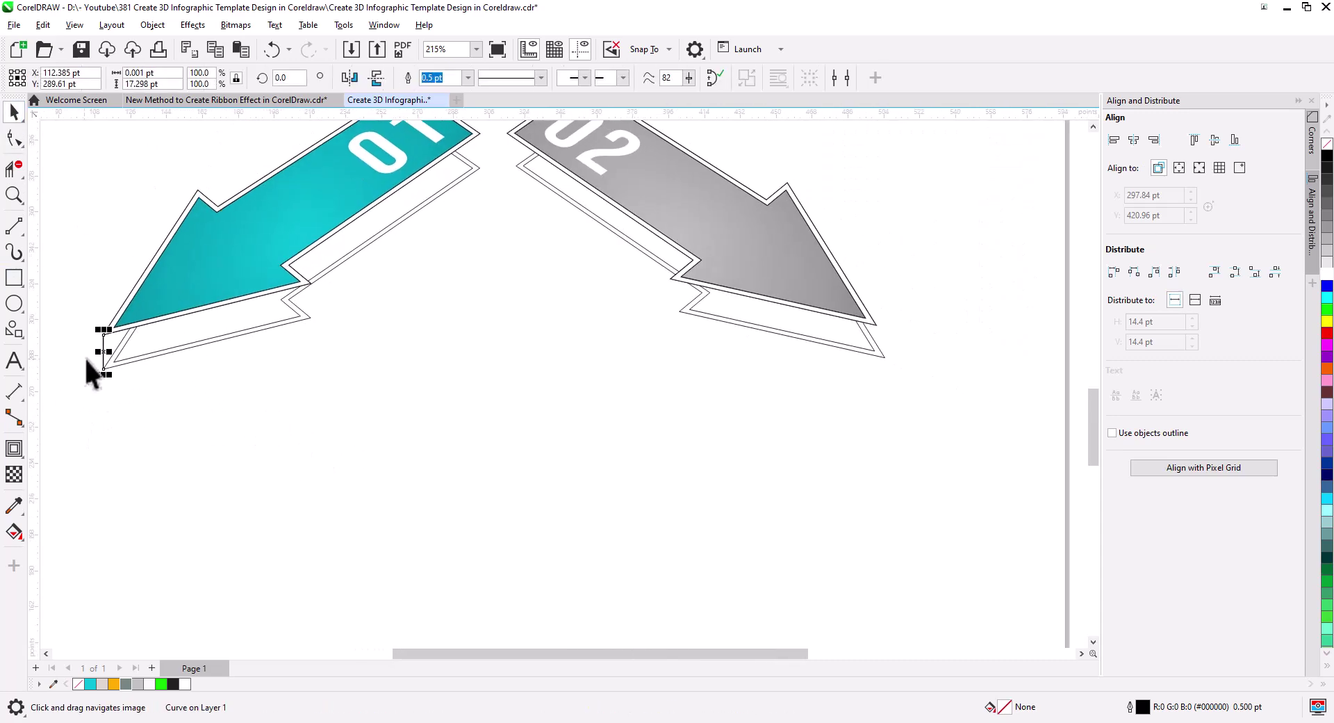
{"action": "left_click_drag", "start_coordinate": [103, 353], "coordinate": [822, 259]}
{"action": "left_click", "coordinate": [919, 425]}
- Move the lower outline of arrow 02 so its tip meets the lower end of the vertical line
{"action": "scroll", "coordinate": [901, 380], "scroll_direction": "up", "scroll_amount": 5}
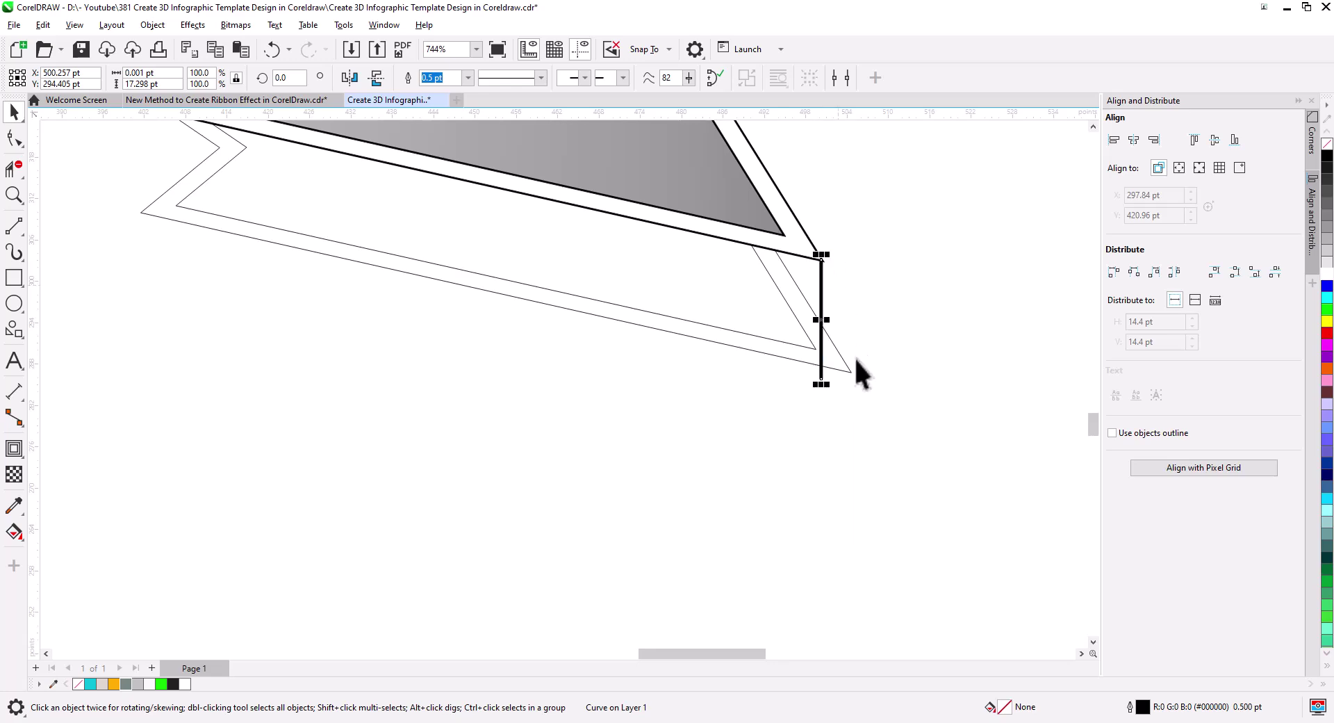
{"action": "left_click", "coordinate": [852, 373]}
{"action": "left_click_drag", "start_coordinate": [853, 373], "coordinate": [827, 379]}
- Copy the vertical line from arrow 02 to the outer tip of arrow 03's border
{"action": "scroll", "coordinate": [753, 447], "scroll_direction": "down", "scroll_amount": 3}
{"action": "scroll", "coordinate": [747, 574], "scroll_direction": "down", "scroll_amount": 2}
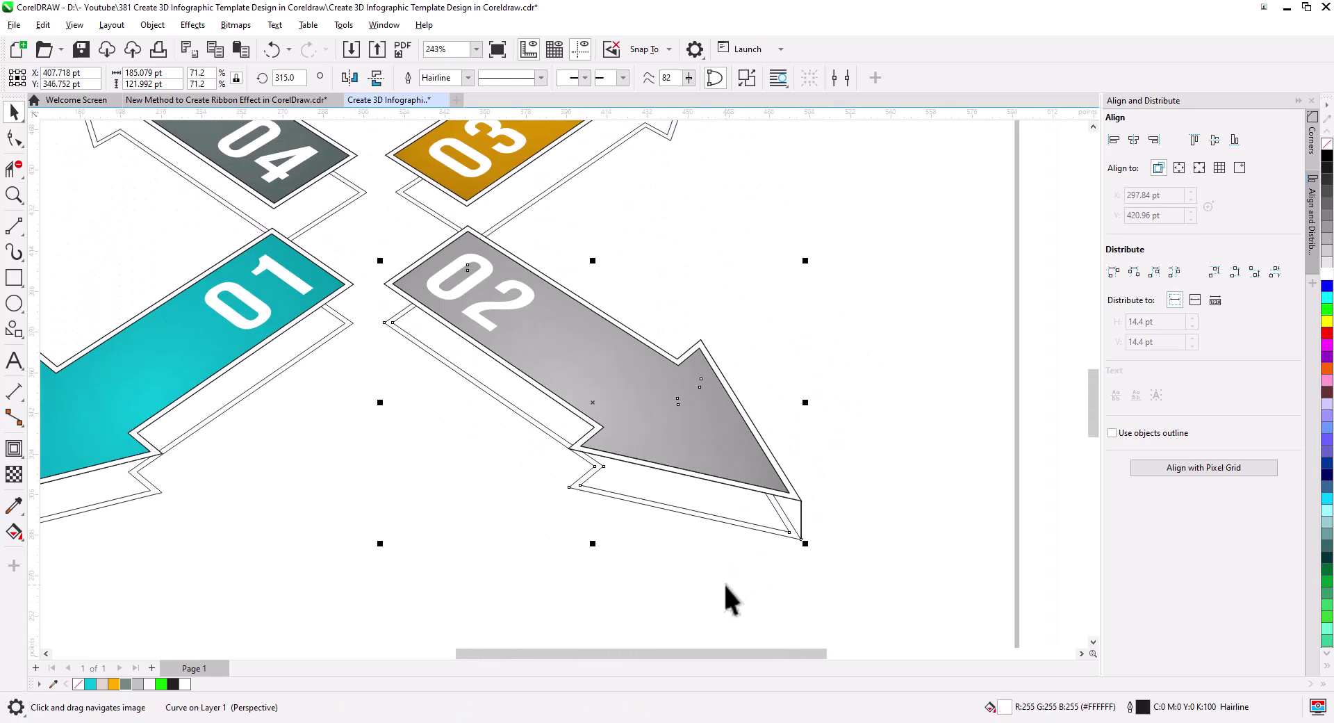
{"action": "mouse_move", "coordinate": [723, 582]}
{"action": "left_mouse_down"}
{"action": "mouse_move", "coordinate": [842, 531]}
{"action": "mouse_move", "coordinate": [742, 586]}
{"action": "left_mouse_up"}
{"action": "scroll", "coordinate": [843, 532], "scroll_direction": "down", "scroll_amount": 1}
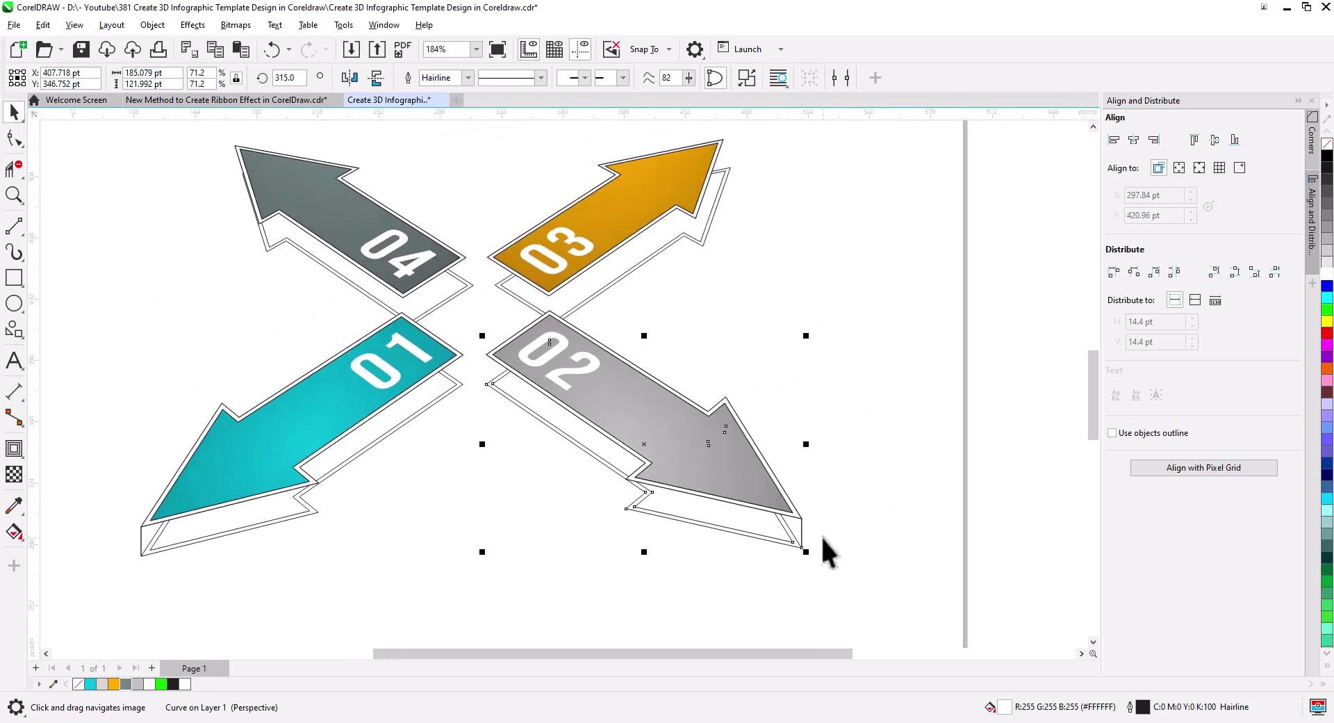
{"action": "left_click", "coordinate": [801, 531]}
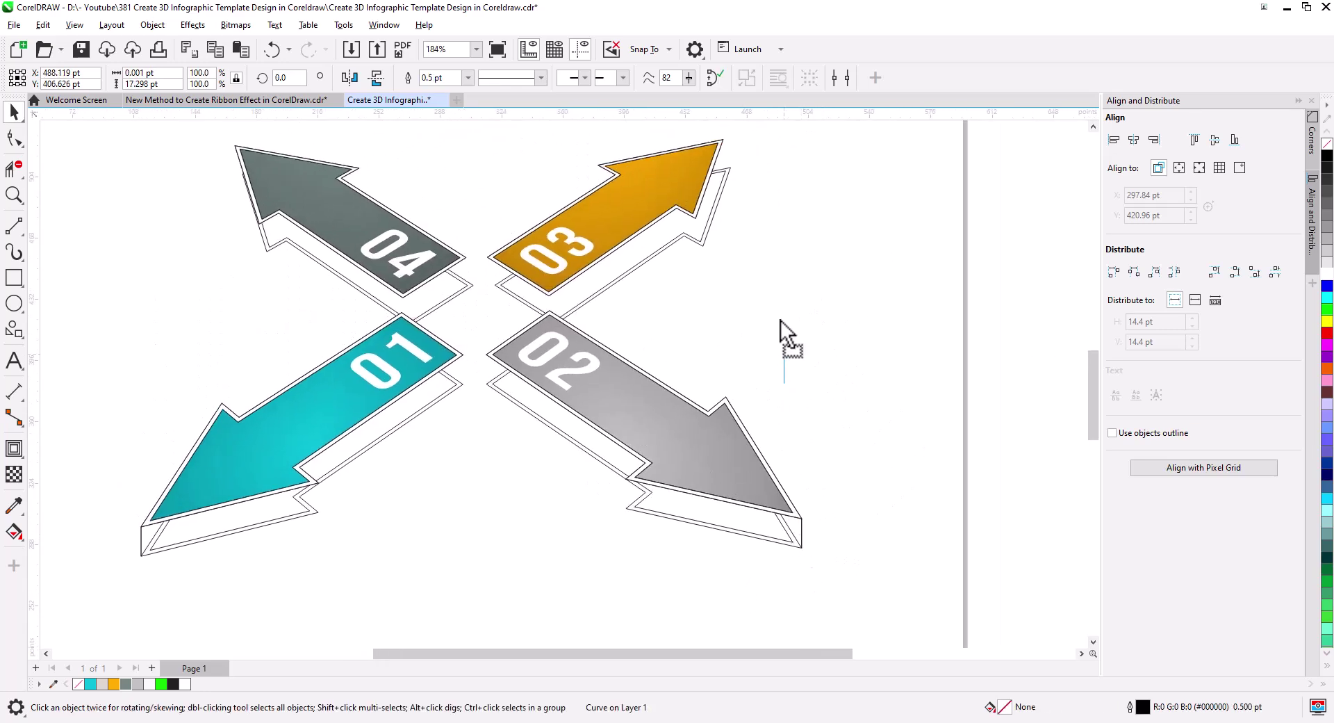
{"action": "left_click_drag", "start_coordinate": [727, 144], "coordinate": [727, 144]}
- Move the lower outline of arrow 03 so its tip meets the lower end of the vertical line
{"action": "scroll", "coordinate": [726, 200], "scroll_direction": "up", "scroll_amount": 5}
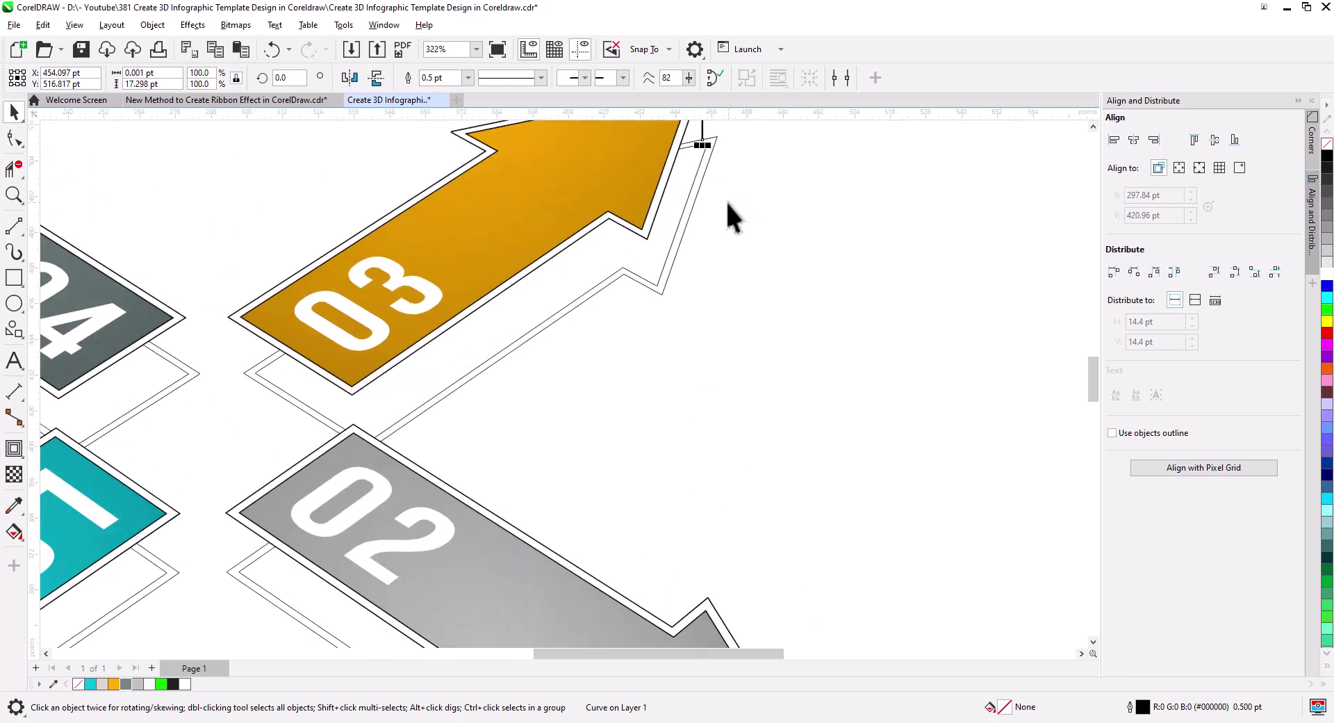
{"action": "left_click", "coordinate": [728, 279]}
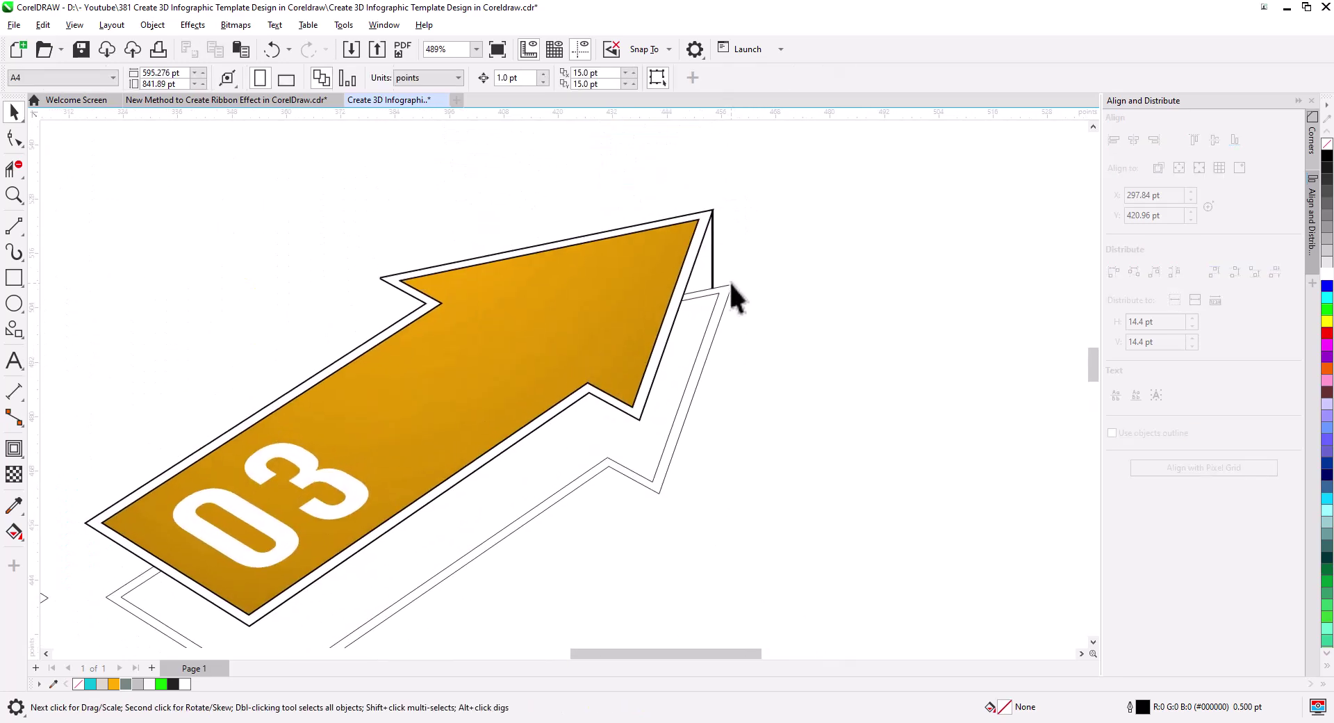
{"action": "left_click", "coordinate": [730, 285]}
{"action": "left_click_drag", "start_coordinate": [732, 285], "coordinate": [714, 290]}
- Copy the vertical line from arrow 03 and snap it to the outer tip of arrow 04's border
{"action": "scroll", "coordinate": [701, 425], "scroll_direction": "down", "scroll_amount": 2}
{"action": "left_click_drag", "start_coordinate": [717, 460], "coordinate": [879, 383]}
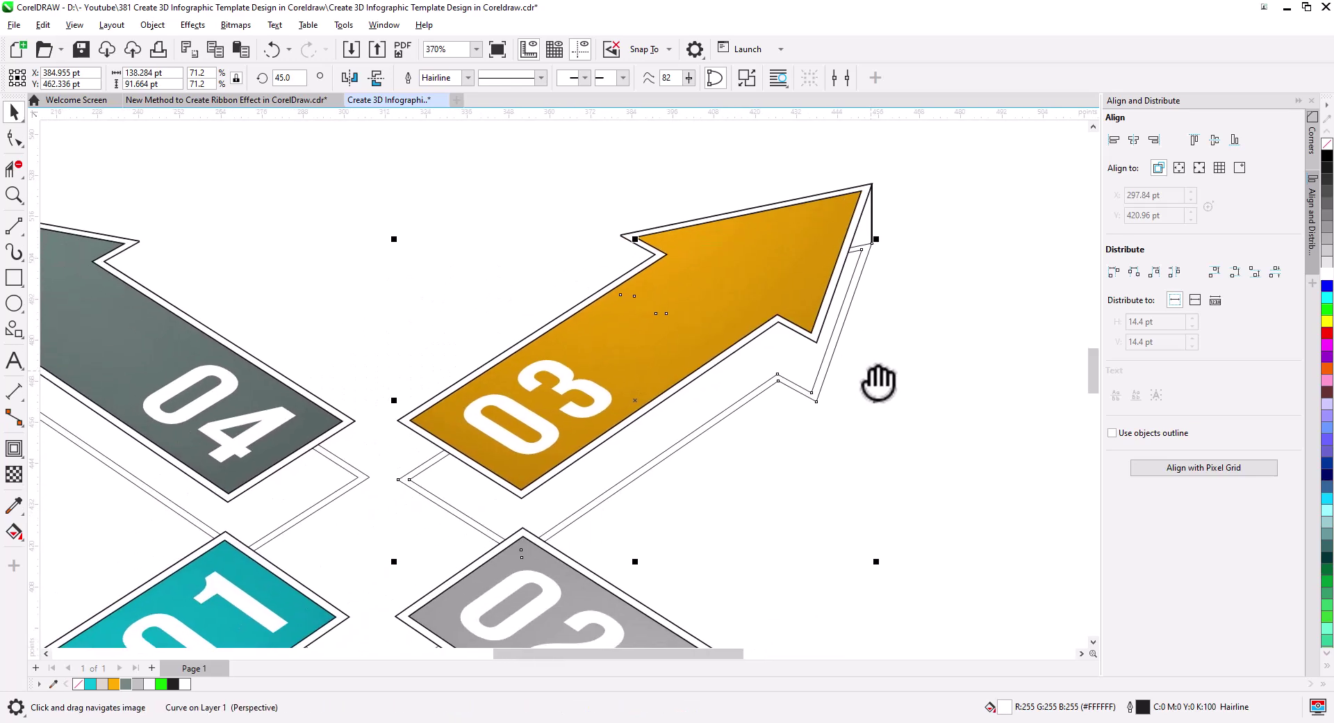
{"action": "left_click", "coordinate": [872, 212]}
{"action": "left_click_drag", "start_coordinate": [810, 461], "coordinate": [1013, 441]}
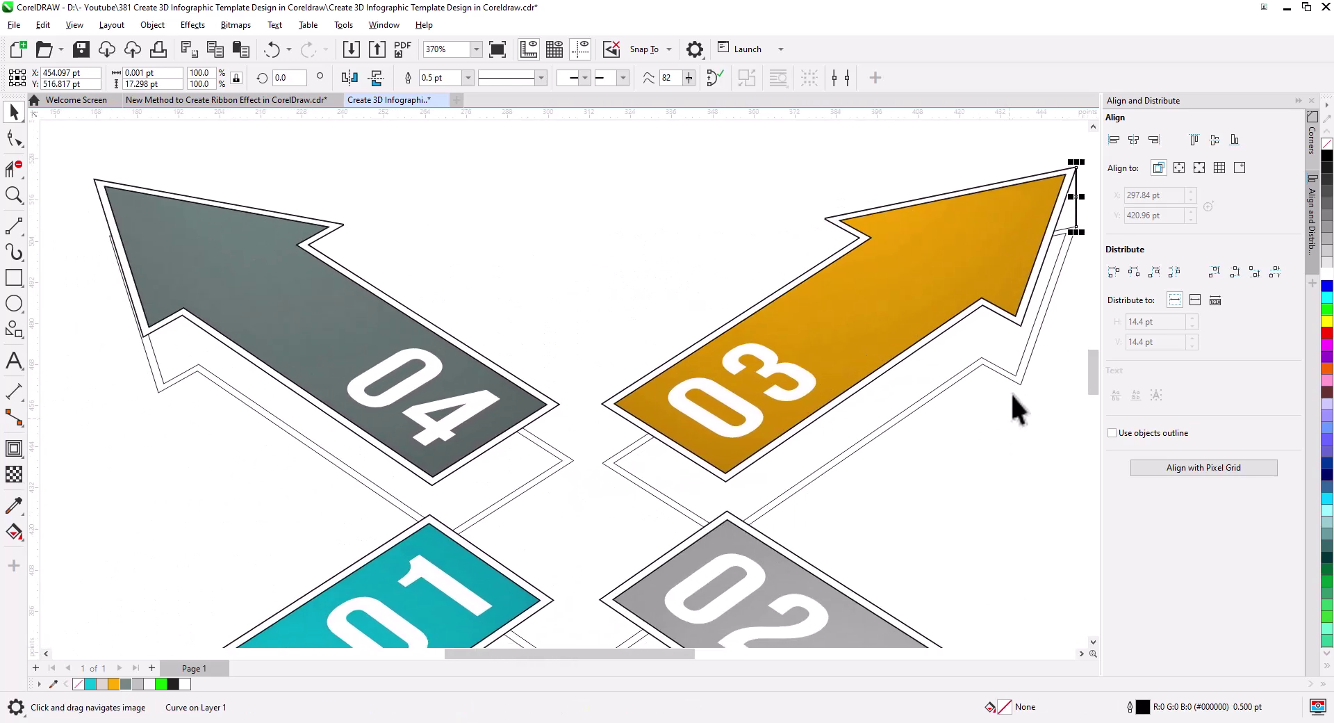
{"action": "left_click_drag", "start_coordinate": [1076, 203], "coordinate": [80, 239]}
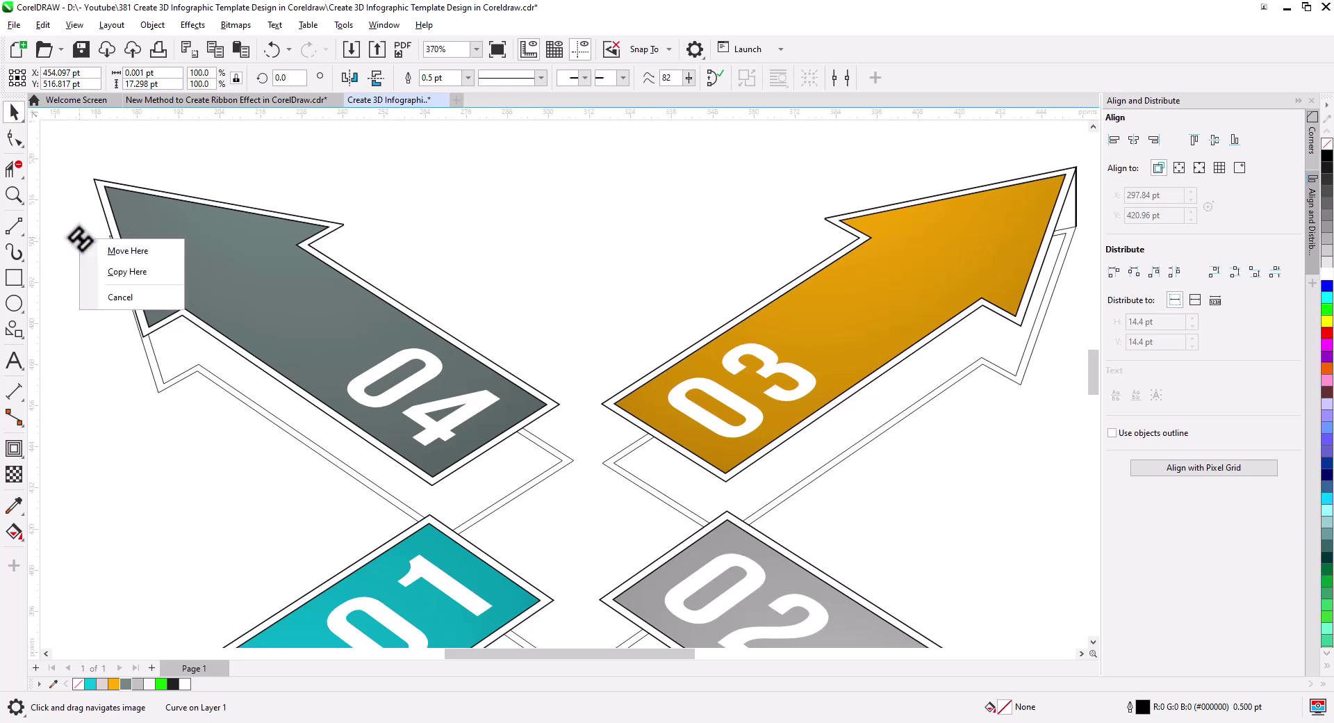
{"action": "left_click", "coordinate": [127, 271]}
{"action": "left_click_drag", "start_coordinate": [92, 298], "coordinate": [226, 407]}
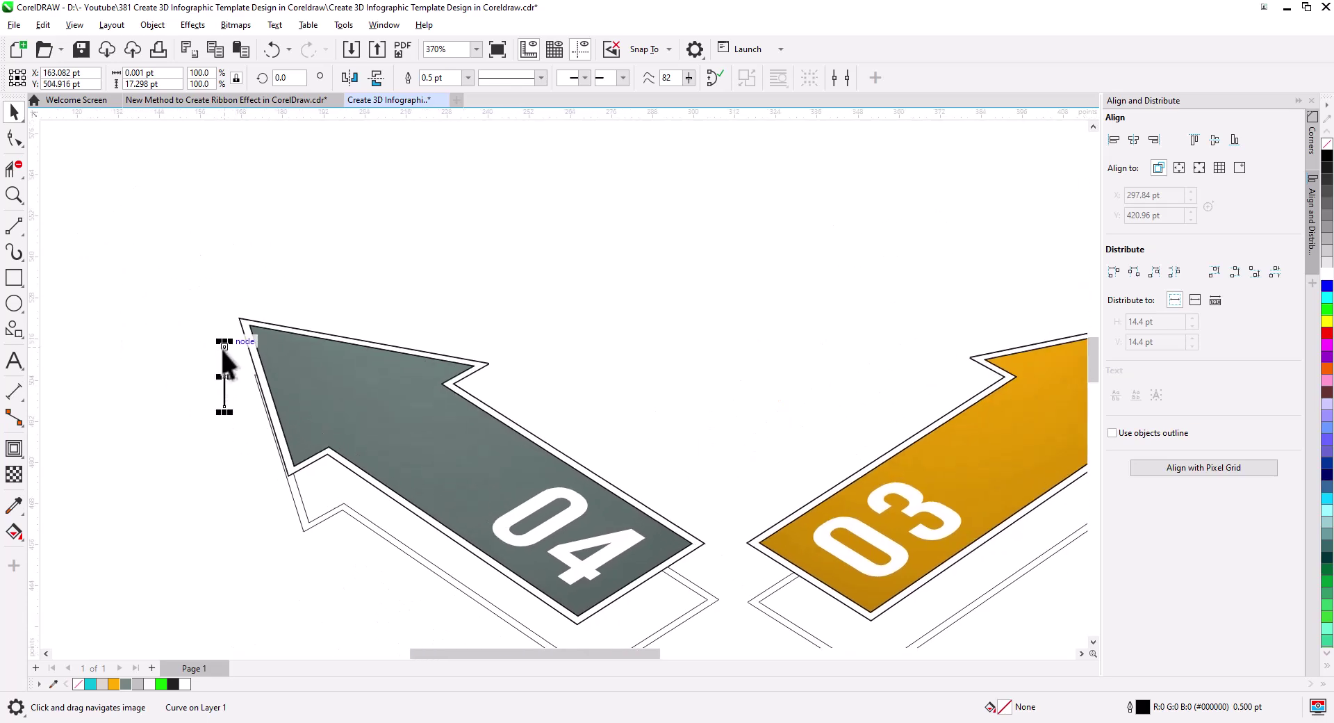
{"action": "mouse_move", "coordinate": [239, 323]}
{"action": "left_mouse_down"}
{"action": "mouse_move", "coordinate": [230, 346]}
{"action": "mouse_move", "coordinate": [240, 322]}
{"action": "left_mouse_up"}
{"action": "key", "text": "ctrl+z"}
- Move the lower outline of arrow 04 so its tip meets the lower end of the vertical line
{"action": "left_click", "coordinate": [266, 420]}
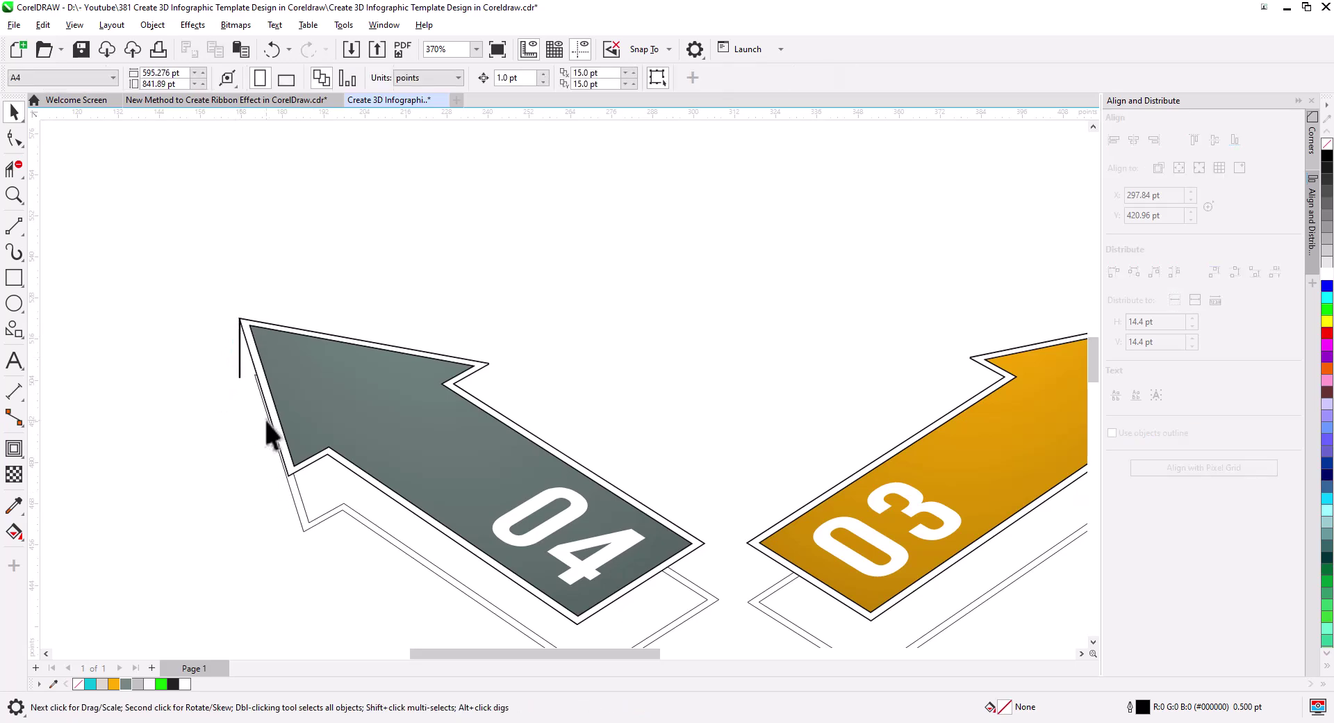
{"action": "left_click", "coordinate": [253, 380]}
{"action": "left_click_drag", "start_coordinate": [255, 374], "coordinate": [240, 376]}
- Break apart the lower outline curve beneath arrow 01 into its inner and outer contours
{"action": "scroll", "coordinate": [319, 451], "scroll_direction": "down", "scroll_amount": 3}
{"action": "scroll", "coordinate": [336, 357], "scroll_direction": "down", "scroll_amount": 2}
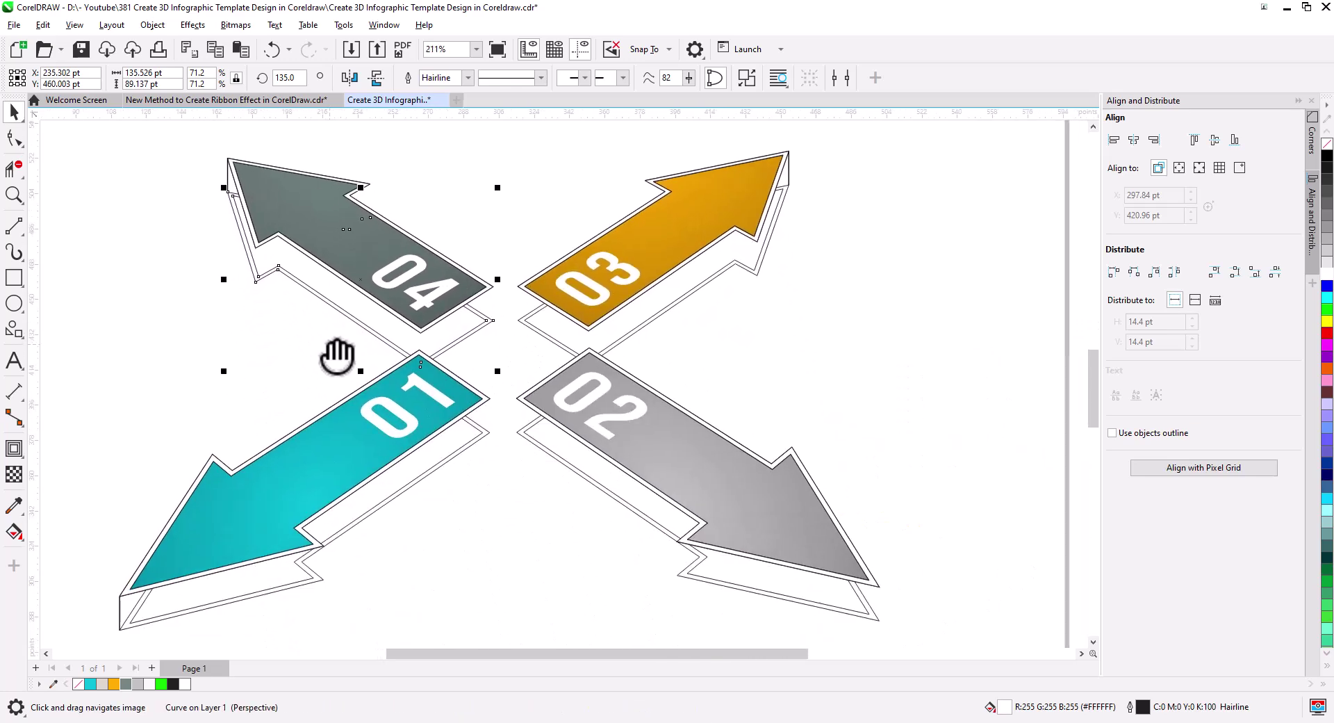
{"action": "scroll", "coordinate": [306, 612], "scroll_direction": "up", "scroll_amount": 4}
{"action": "scroll", "coordinate": [326, 480], "scroll_direction": "up", "scroll_amount": 3}
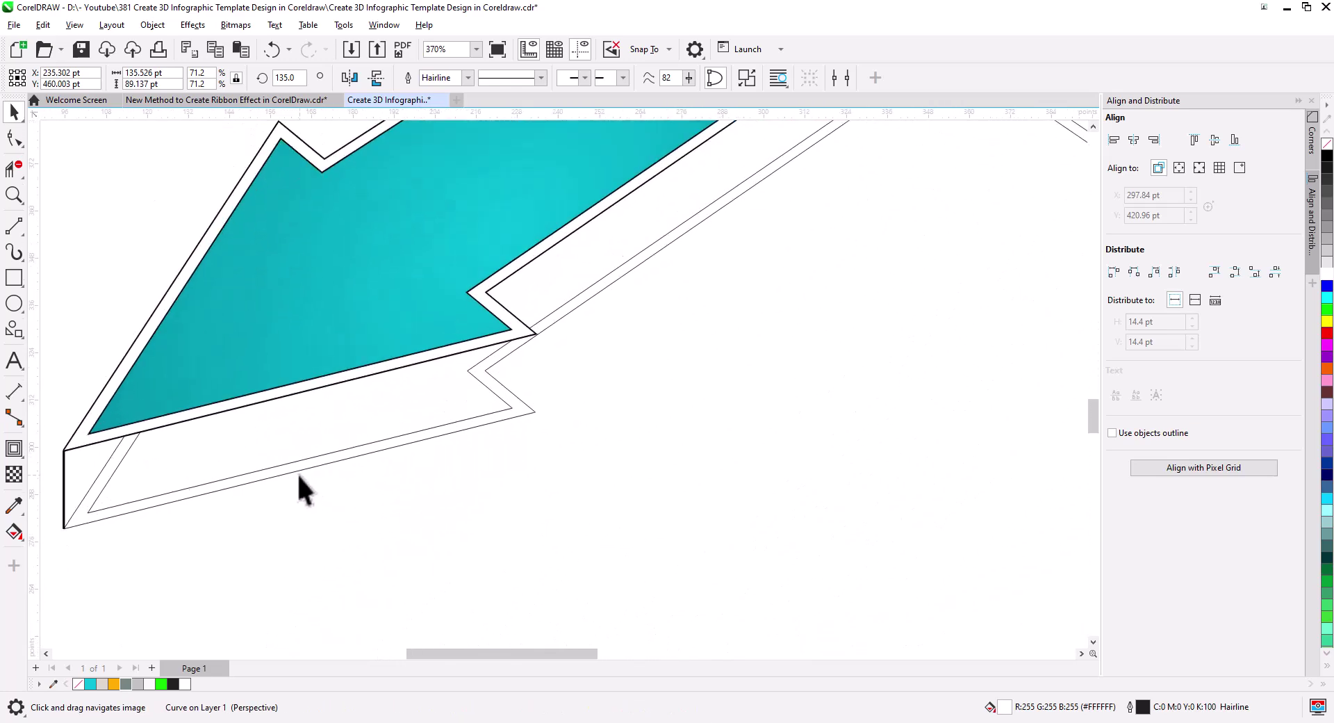
{"action": "right_click", "coordinate": [357, 445]}
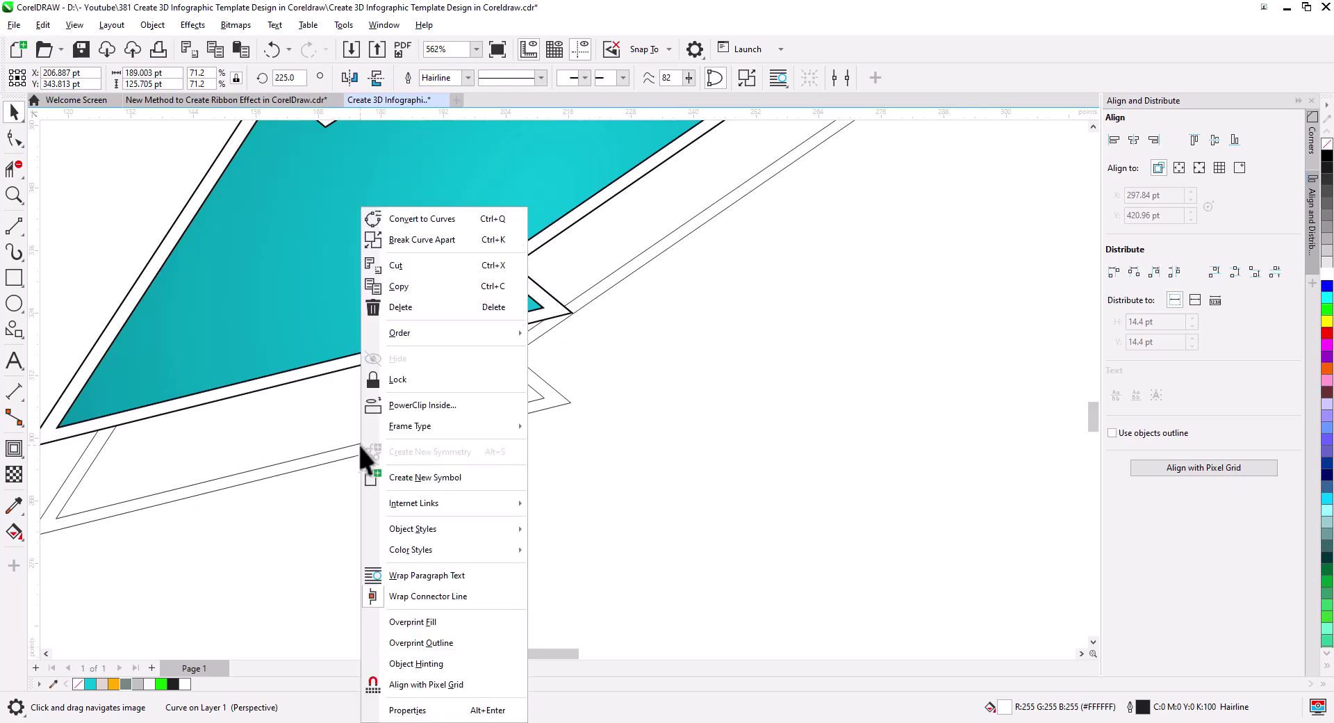
{"action": "left_click", "coordinate": [459, 240]}
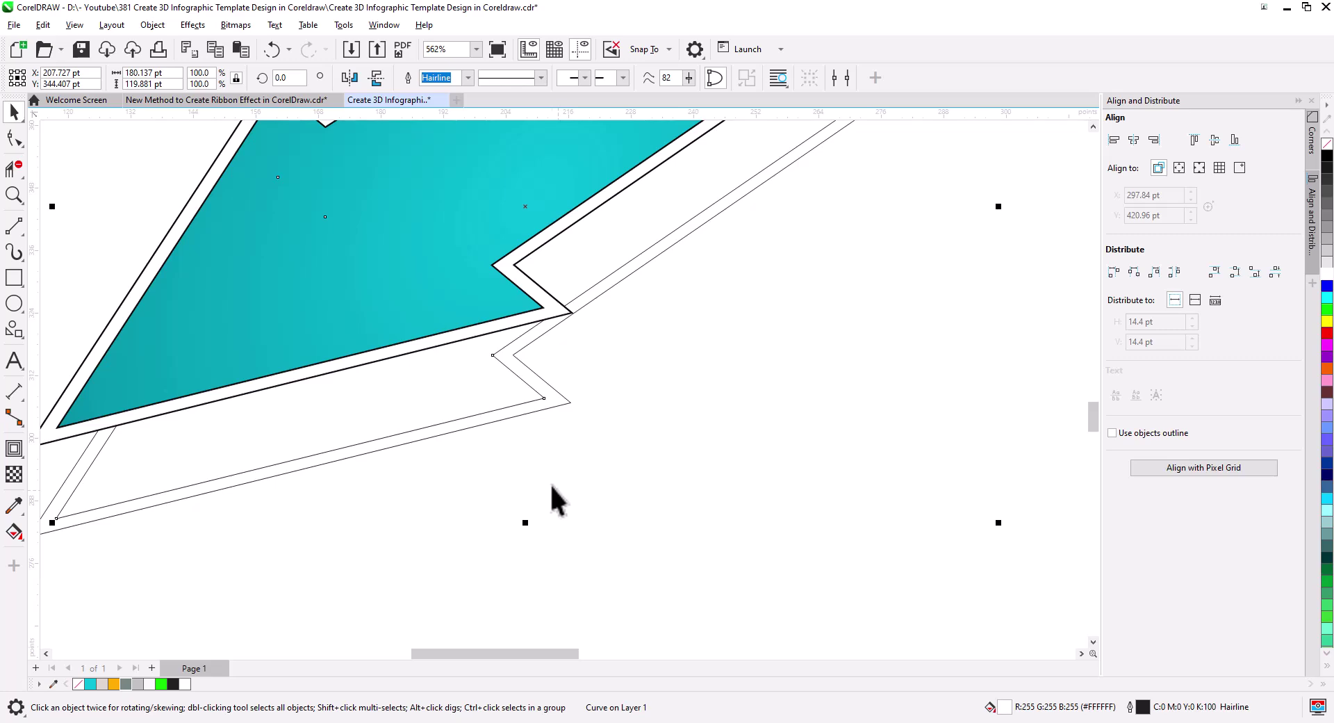
- Delete the inner contour of the lower outline beneath arrow 01 and copy the vertical line to its arrowhead's right corner
{"action": "left_click", "coordinate": [549, 416]}
{"action": "key", "text": "Delete"}
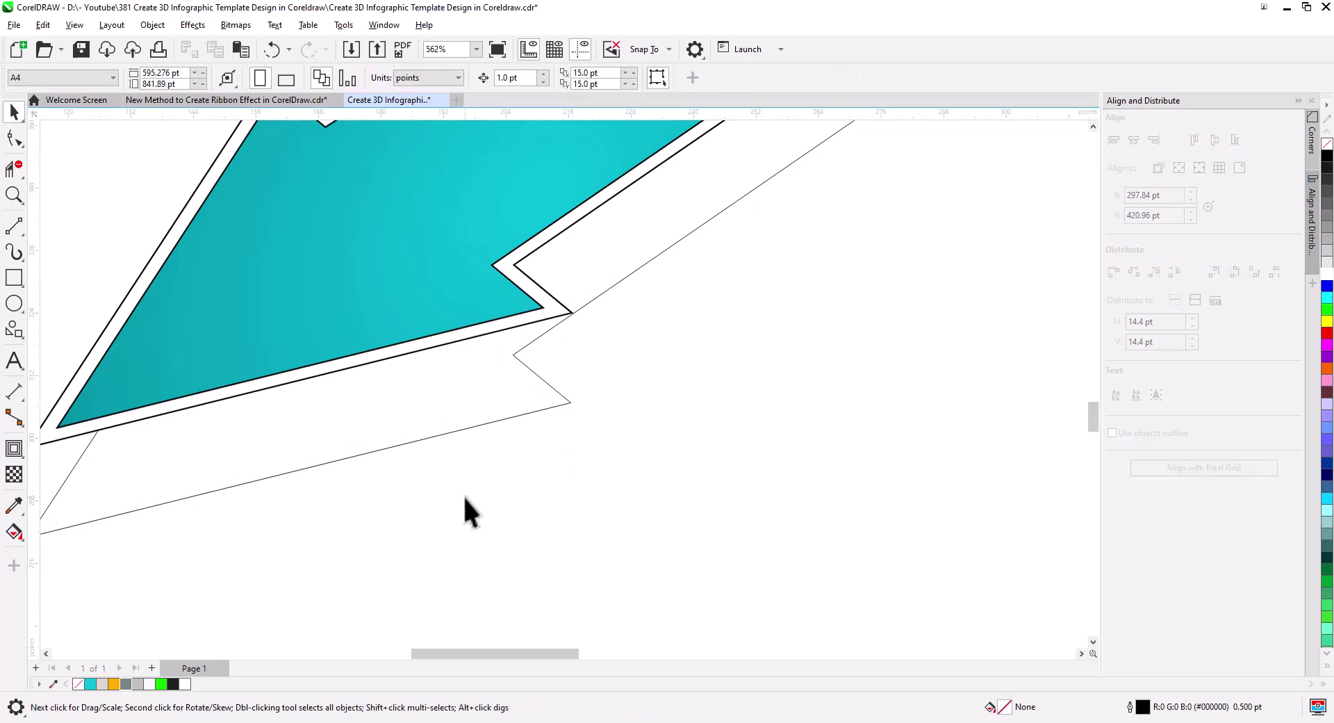
{"action": "left_click_drag", "start_coordinate": [242, 495], "coordinate": [435, 430]}
{"action": "left_click", "coordinate": [222, 409]}
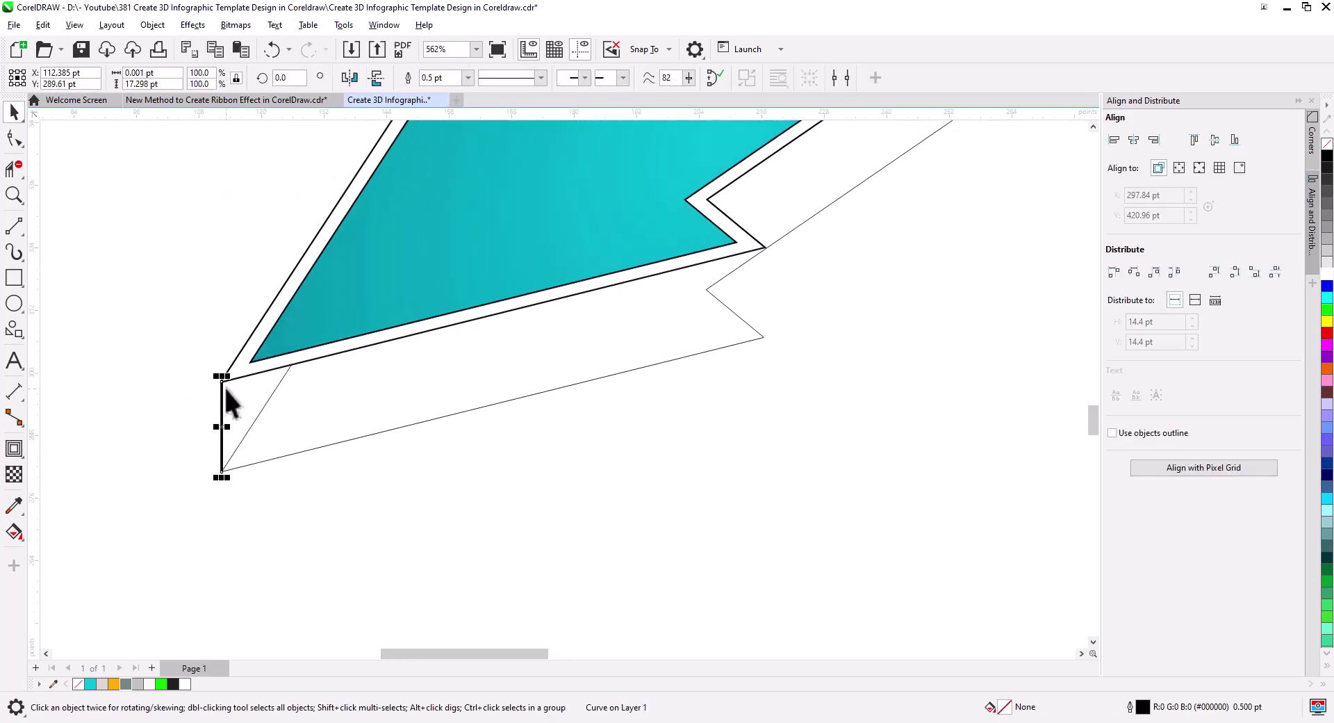
{"action": "left_click_drag", "start_coordinate": [224, 379], "coordinate": [767, 250]}
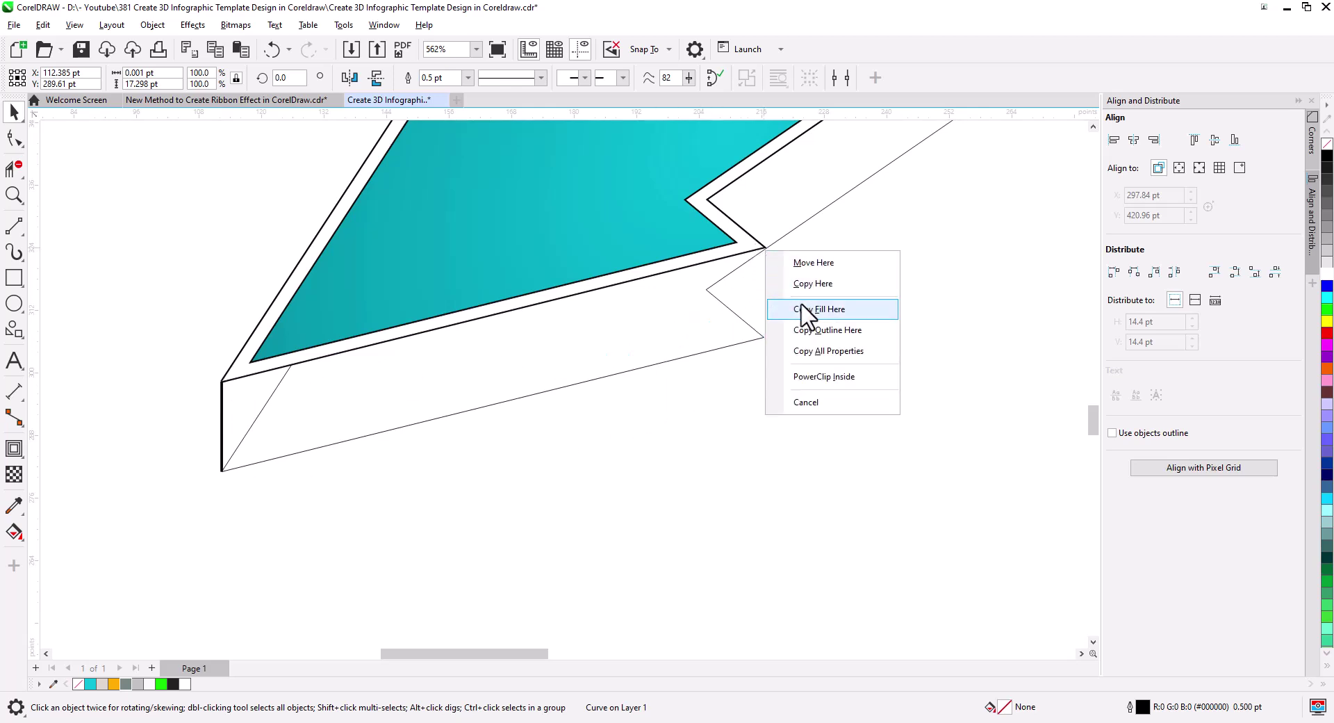
{"action": "left_click", "coordinate": [805, 286]}
- Copy the vertical line to the right tail corner of arrow 01 and to the left tail corner of arrow 02
{"action": "left_click_drag", "start_coordinate": [890, 303], "coordinate": [432, 611]}
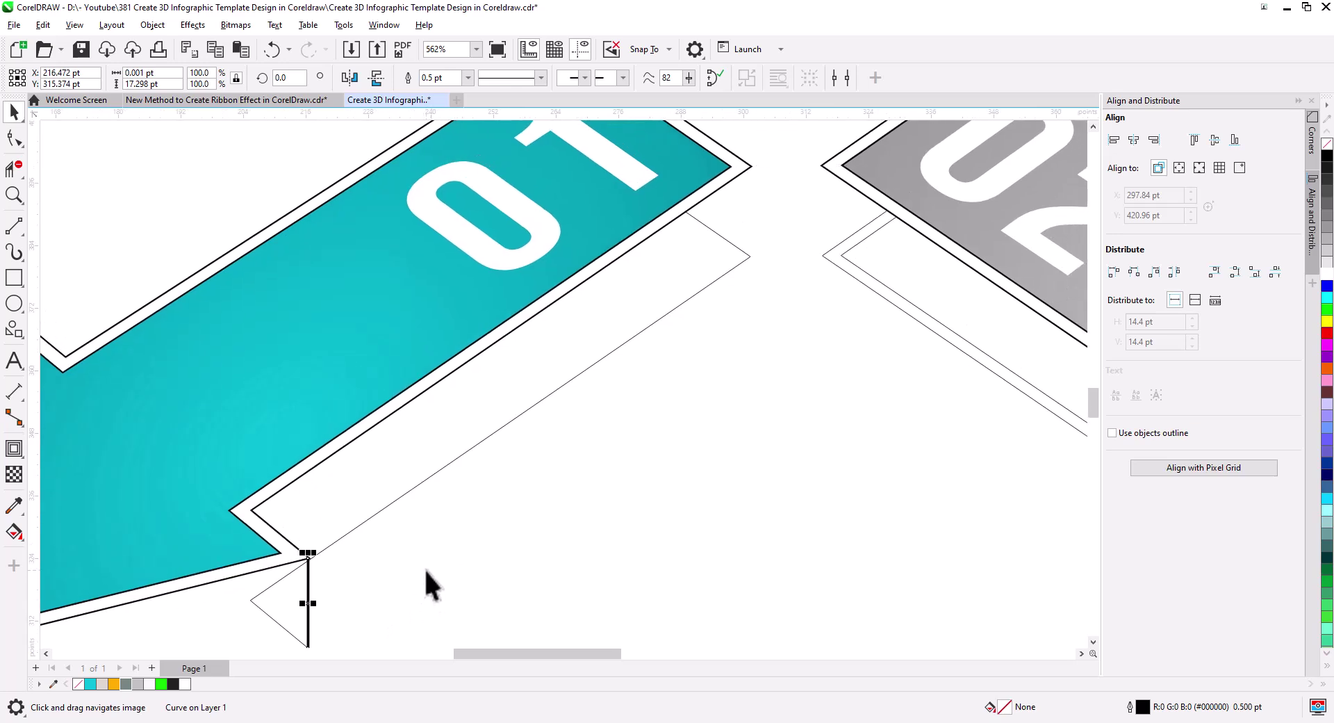
{"action": "left_click_drag", "start_coordinate": [308, 556], "coordinate": [752, 169]}
{"action": "left_click", "coordinate": [782, 207]}
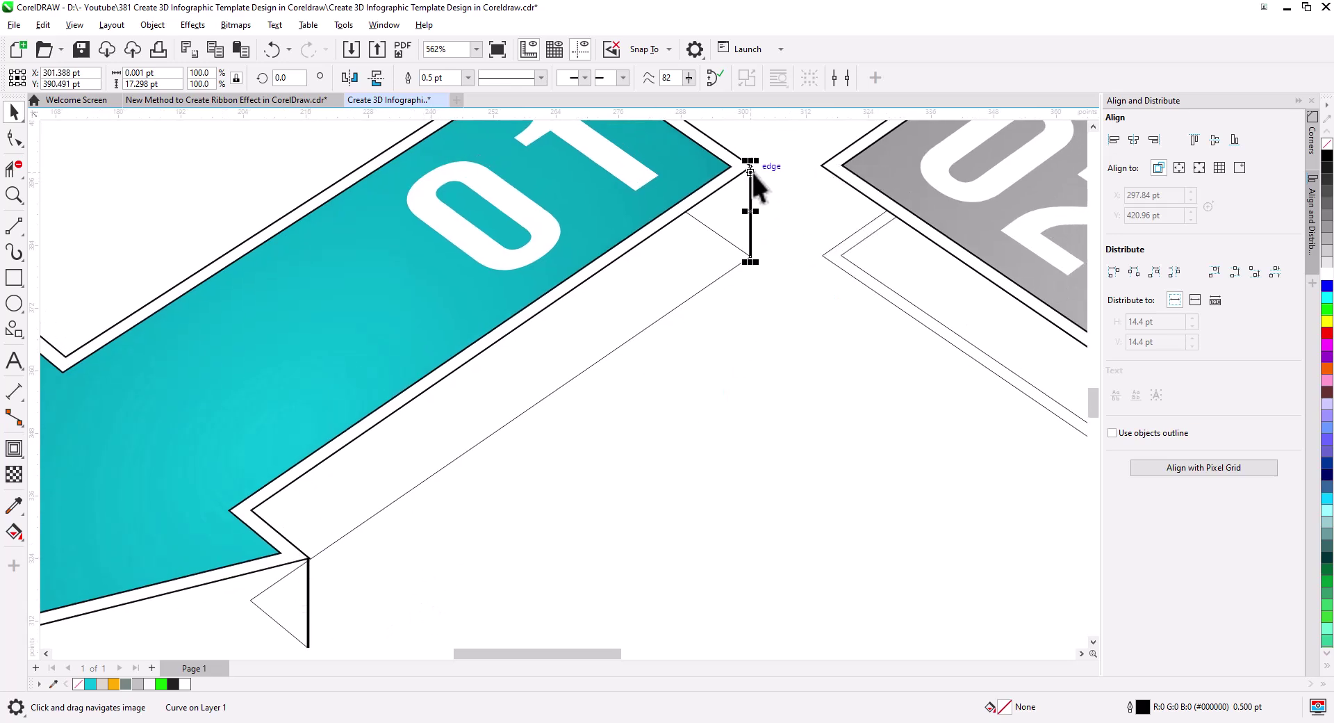
{"action": "left_click_drag", "start_coordinate": [825, 166], "coordinate": [824, 166]}
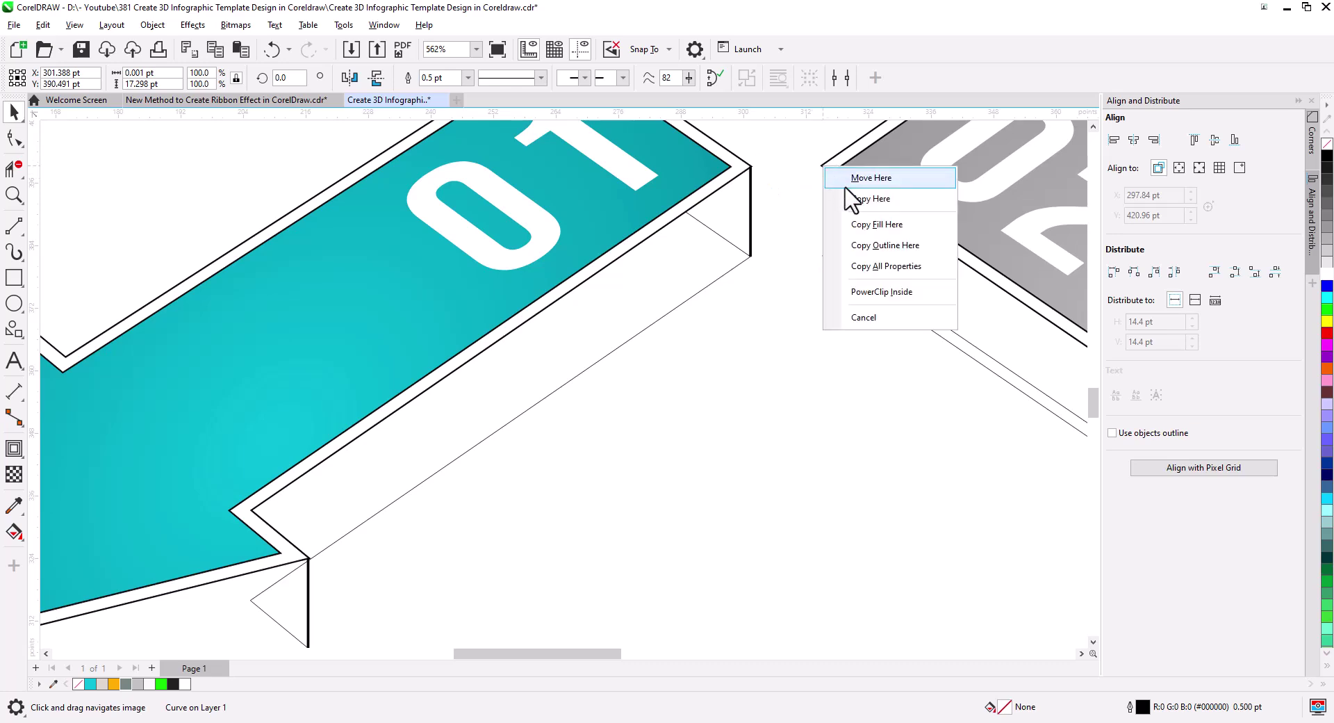
{"action": "left_click", "coordinate": [854, 202]}
- Break apart the lower outline beneath arrow 02 and delete its inner contour
{"action": "left_click_drag", "start_coordinate": [839, 384], "coordinate": [406, 416]}
{"action": "right_click", "coordinate": [523, 367]}
{"action": "key", "text": "b"}
{"action": "key", "text": "Escape"}
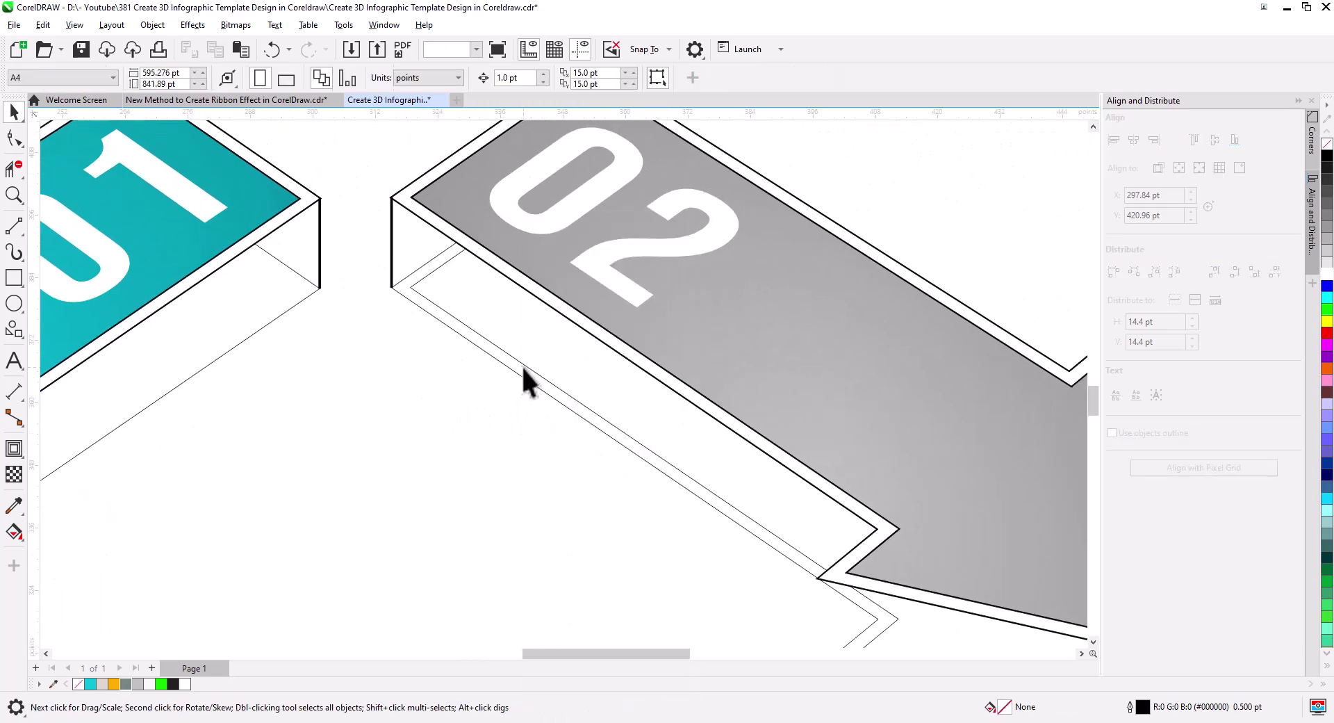
{"action": "left_click", "coordinate": [522, 366]}
{"action": "key", "text": "Delete"}
- Copy the vertical line from arrow 02's tail corner to the lower left corner of its arrowhead
{"action": "left_click", "coordinate": [392, 246]}
{"action": "left_click_drag", "start_coordinate": [373, 262], "coordinate": [899, 516]}
{"action": "left_click", "coordinate": [930, 547]}
{"action": "scroll", "coordinate": [563, 499], "scroll_direction": "down", "scroll_amount": 4}
- Copy the vertical line to the lower and upper side corners of arrow 04's arrowhead
{"action": "left_click_drag", "start_coordinate": [129, 254], "coordinate": [541, 490]}
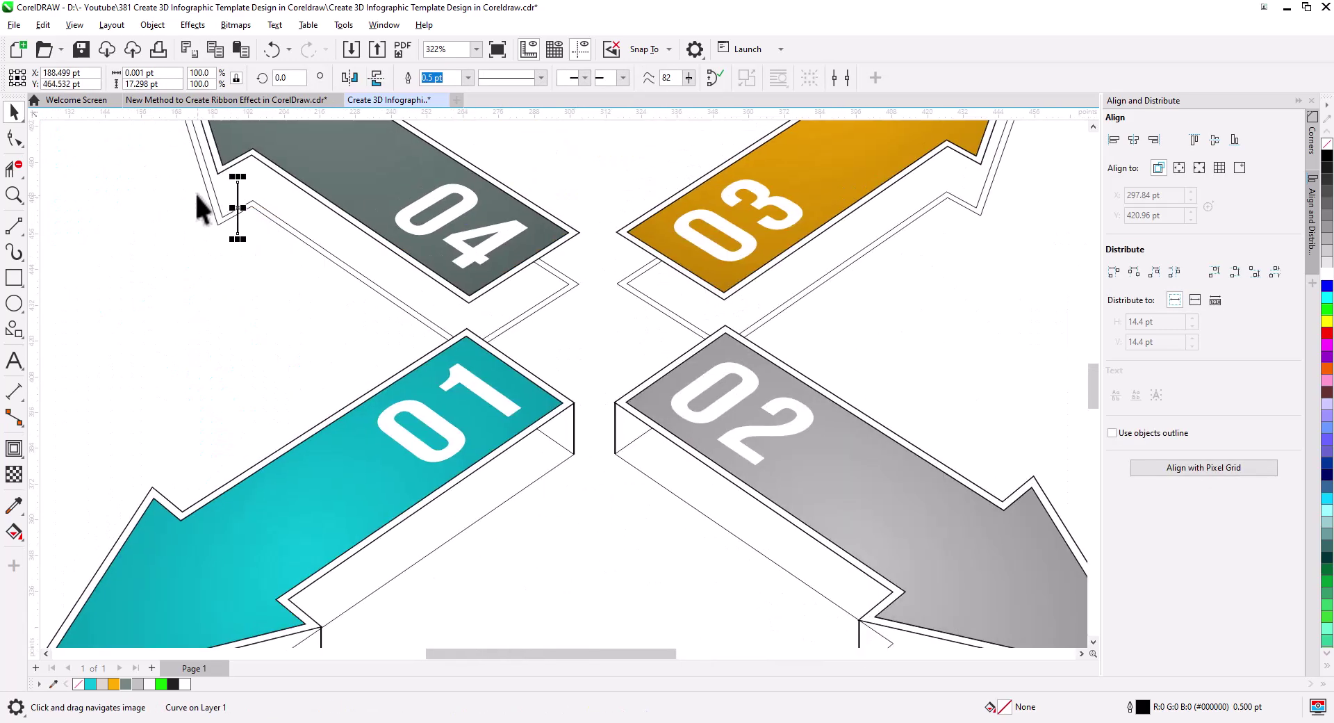
{"action": "scroll", "coordinate": [200, 202], "scroll_direction": "up", "scroll_amount": 2}
{"action": "left_click_drag", "start_coordinate": [308, 412], "coordinate": [614, 246]}
{"action": "left_click_drag", "start_coordinate": [649, 308], "coordinate": [504, 190]}
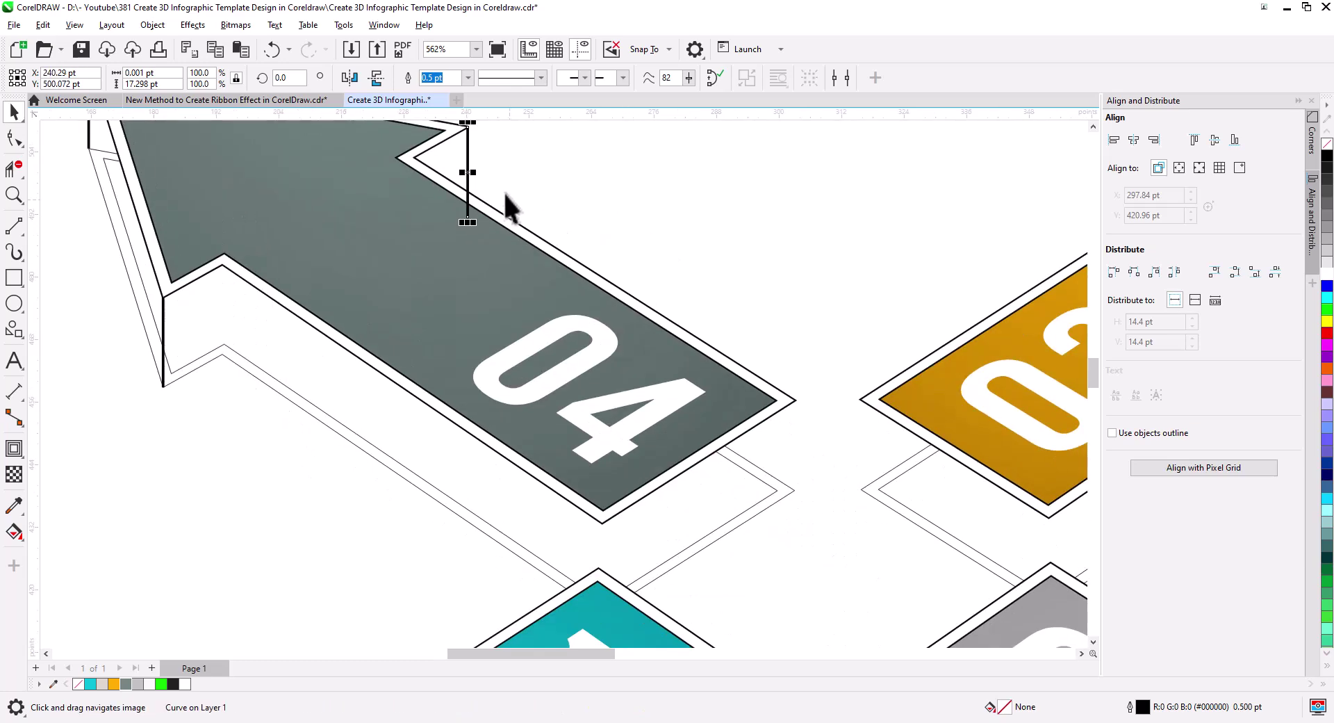
- Copy the vertical line to arrow 04's bottom and right tail corners and to arrow 03's left tail corner
{"action": "left_click_drag", "start_coordinate": [467, 128], "coordinate": [879, 183]}
{"action": "right_click", "coordinate": [603, 526]}
{"action": "left_click", "coordinate": [631, 559]}
{"action": "right_click", "coordinate": [862, 402]}
- Break apart the lower outline beneath arrow 04 and delete its inner contour
{"action": "right_click", "coordinate": [505, 536]}
{"action": "left_click", "coordinate": [590, 29]}
{"action": "key", "text": "Delete"}
- Copy the vertical line to arrow 03's remaining lower corners and delete the inner contour of its lower outline
{"action": "left_click", "coordinate": [241, 303]}
{"action": "left_click", "coordinate": [469, 458]}
{"action": "left_click", "coordinate": [916, 217]}
{"action": "left_click", "coordinate": [796, 258]}
{"action": "left_click", "coordinate": [784, 254]}
{"action": "key", "text": "Delete"}
- Fill the side regions beneath arrow 01 with green using Smart Fill, covering the arrowhead, shaft and tail end
{"action": "scroll", "coordinate": [800, 389], "scroll_direction": "down", "scroll_amount": 2}
{"action": "left_click_drag", "start_coordinate": [889, 414], "coordinate": [953, 160]}
{"action": "scroll", "coordinate": [709, 348], "scroll_direction": "down", "scroll_amount": 4}
{"action": "scroll", "coordinate": [575, 384], "scroll_direction": "up", "scroll_amount": 2}
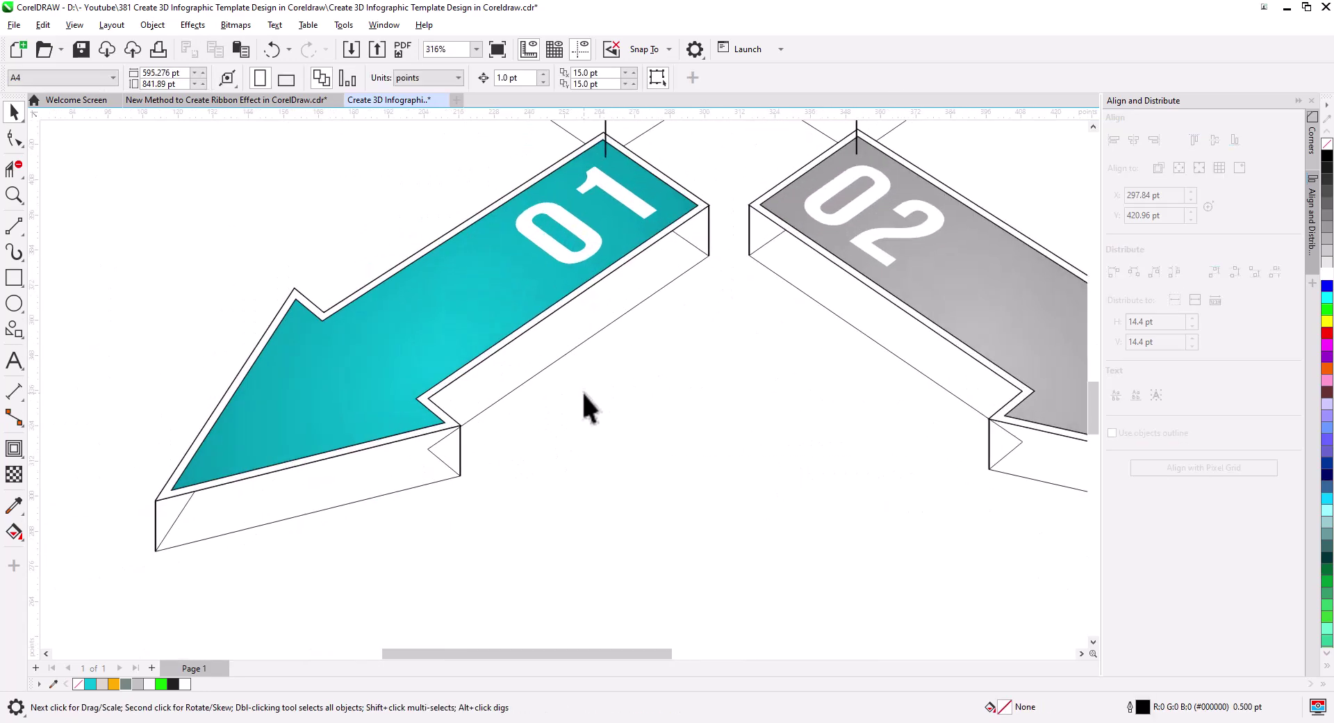
{"action": "left_click", "coordinate": [11, 537]}
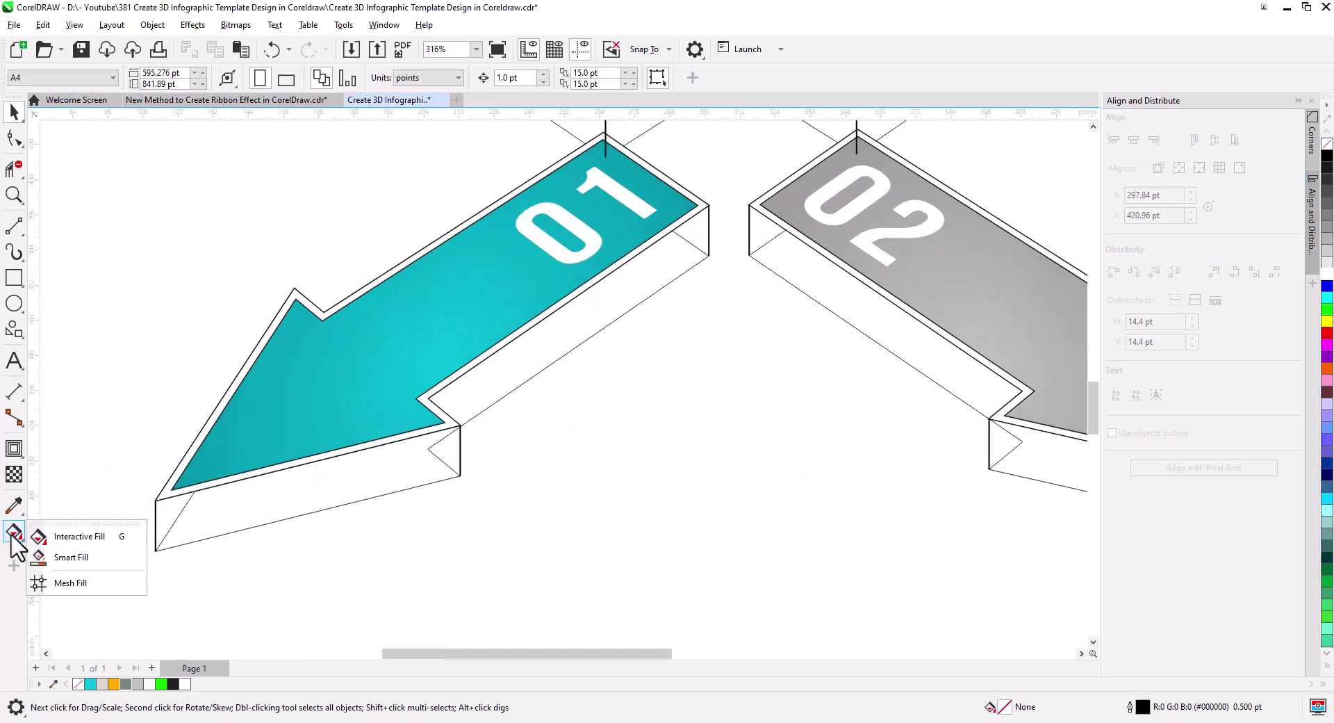
{"action": "left_click", "coordinate": [41, 557]}
{"action": "left_click", "coordinate": [173, 514]}
{"action": "left_click", "coordinate": [341, 507]}
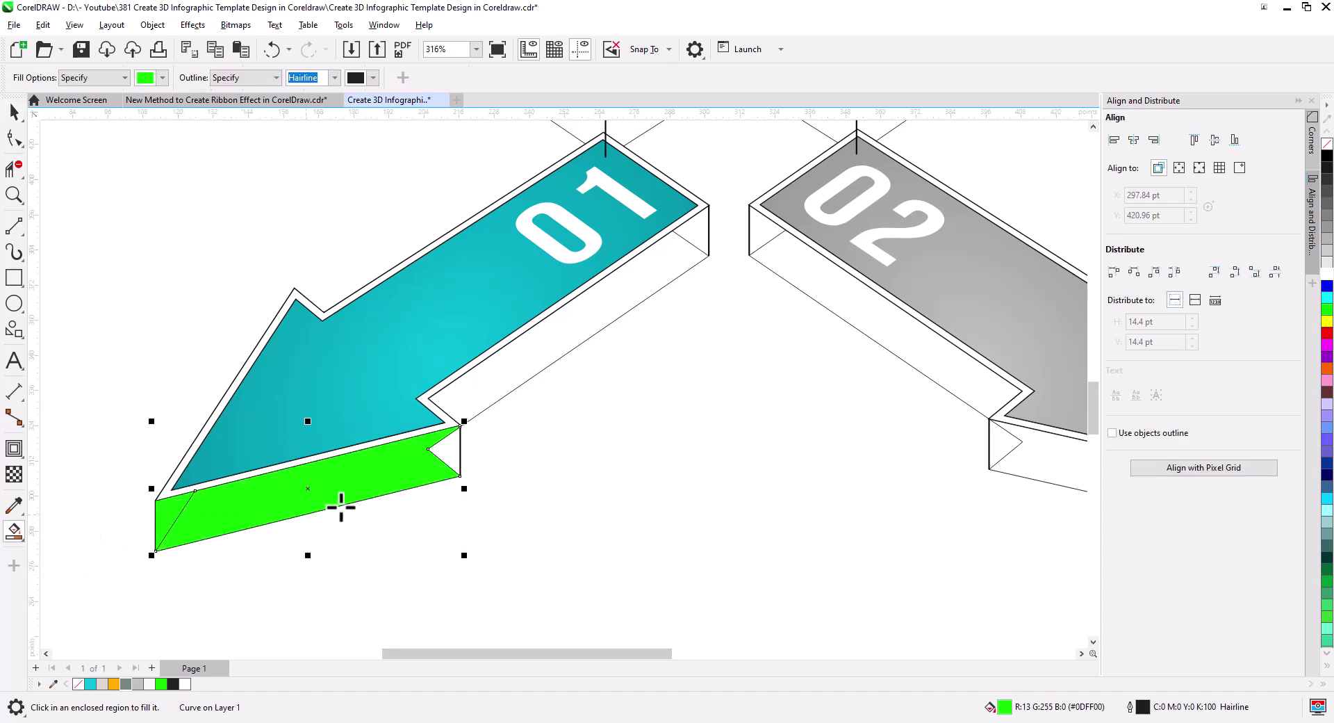
{"action": "left_click", "coordinate": [435, 407]}
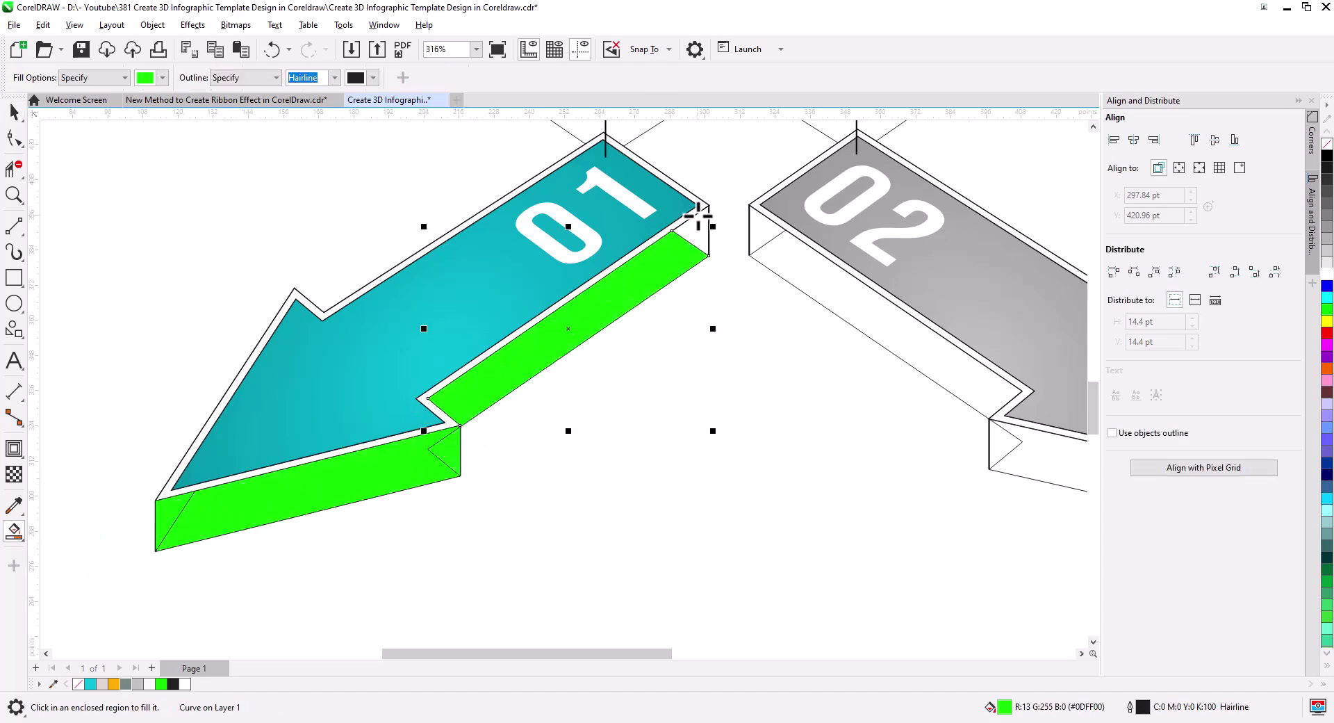
{"action": "left_click", "coordinate": [702, 235]}
- Weld arrow 01's green pieces into one face along the shaft and one face below the arrowhead
{"action": "left_click", "coordinate": [14, 111]}
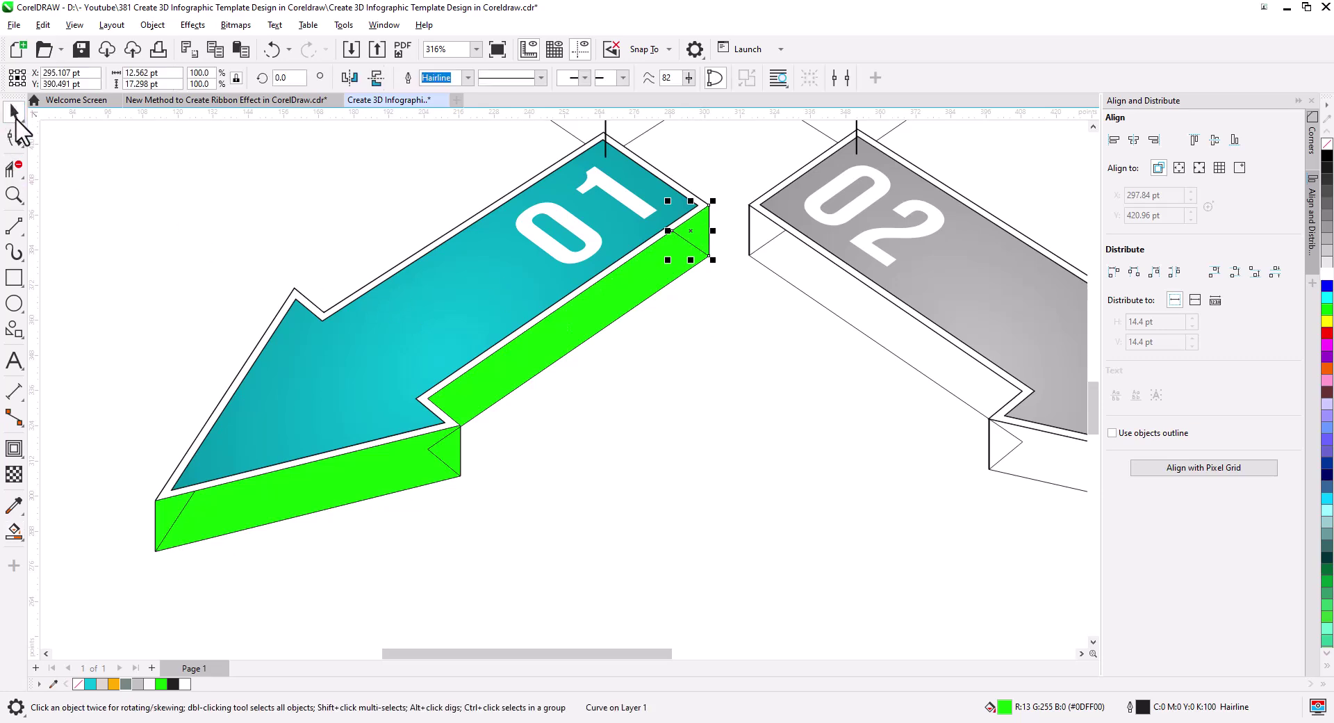
{"action": "left_click", "coordinate": [596, 310], "text": "shift"}
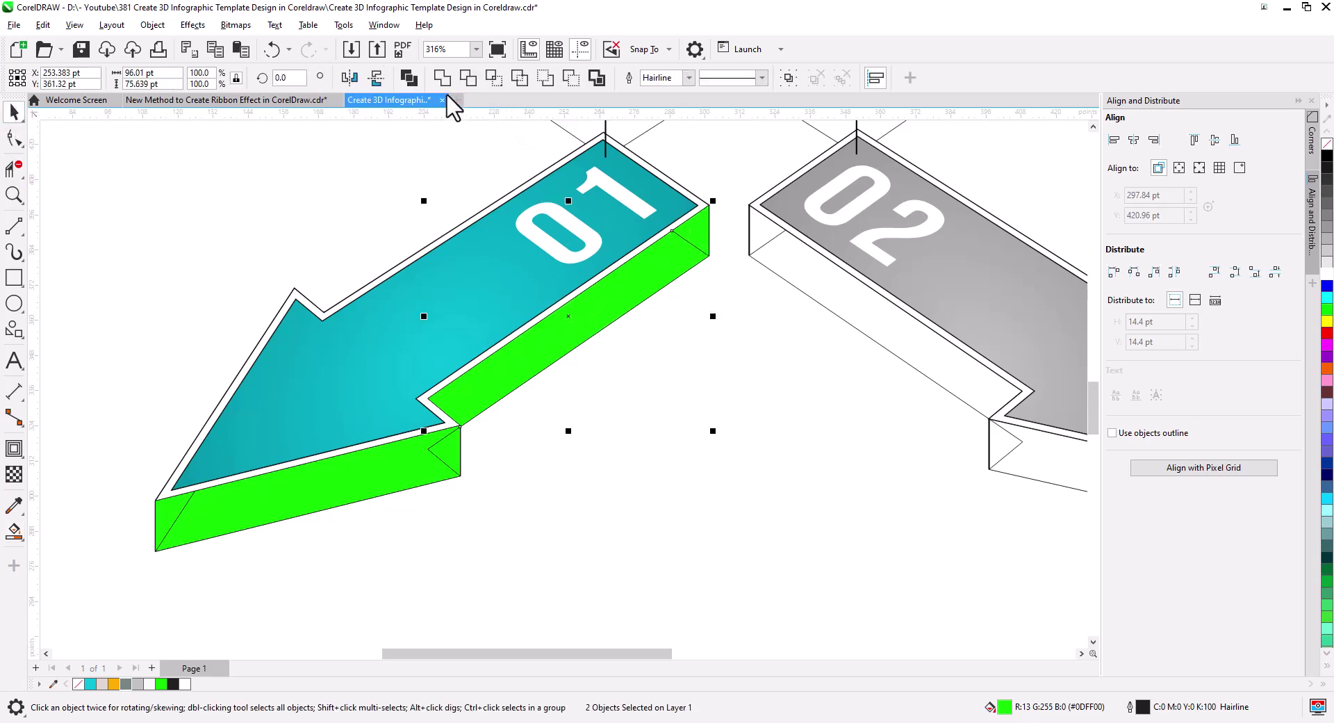
{"action": "left_click", "coordinate": [441, 77]}
{"action": "left_click", "coordinate": [477, 453]}
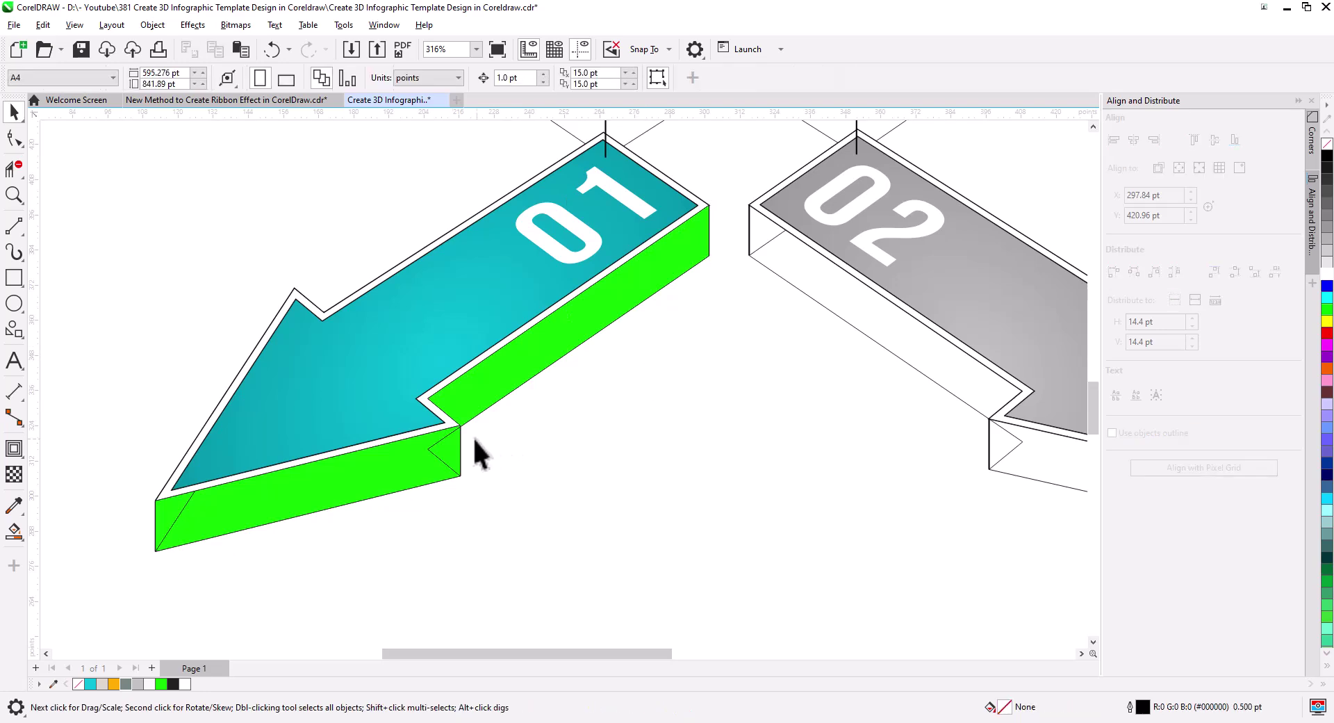
{"action": "left_click", "coordinate": [428, 476]}
{"action": "left_click", "coordinate": [223, 501], "text": "shift"}
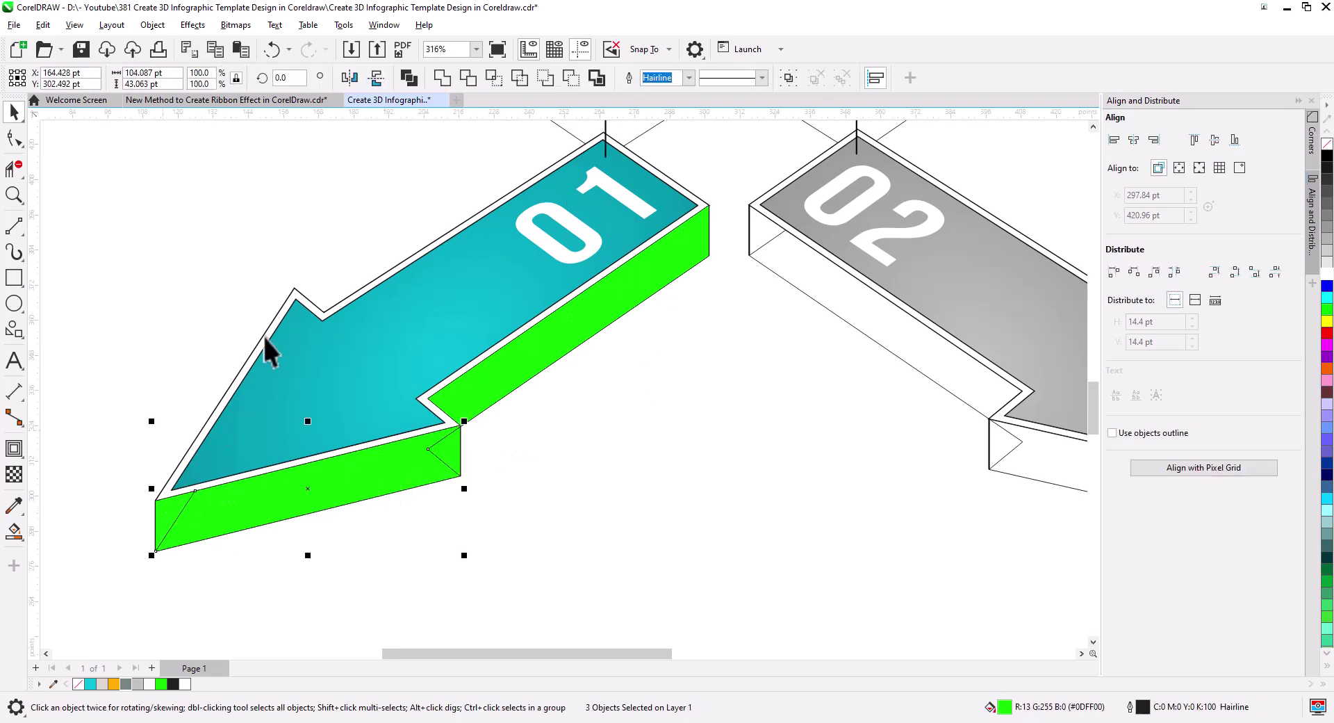
{"action": "left_click", "coordinate": [444, 78]}
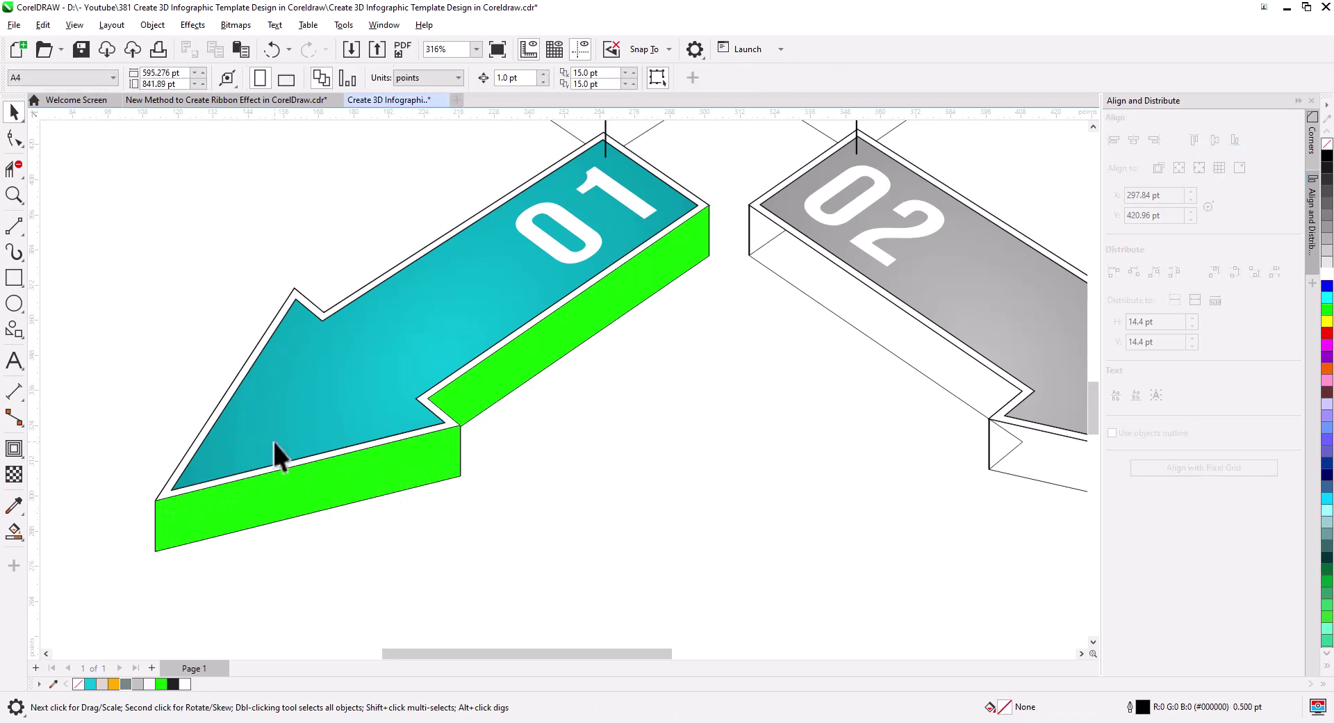
- Cut the two green side faces of arrow 01 and delete the lower outline beneath it
{"action": "left_click", "coordinate": [323, 494]}
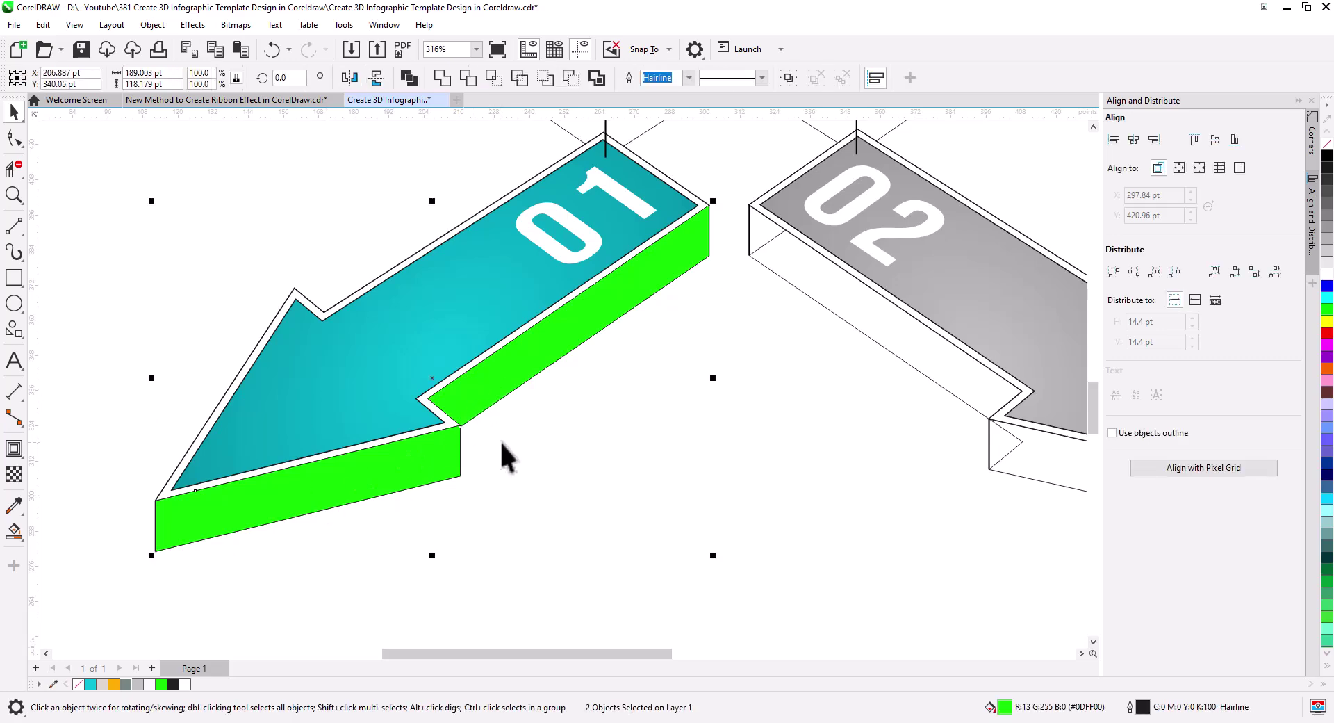
{"action": "key", "text": "Delete"}
{"action": "left_click", "coordinate": [445, 465]}
{"action": "key", "text": "Delete"}
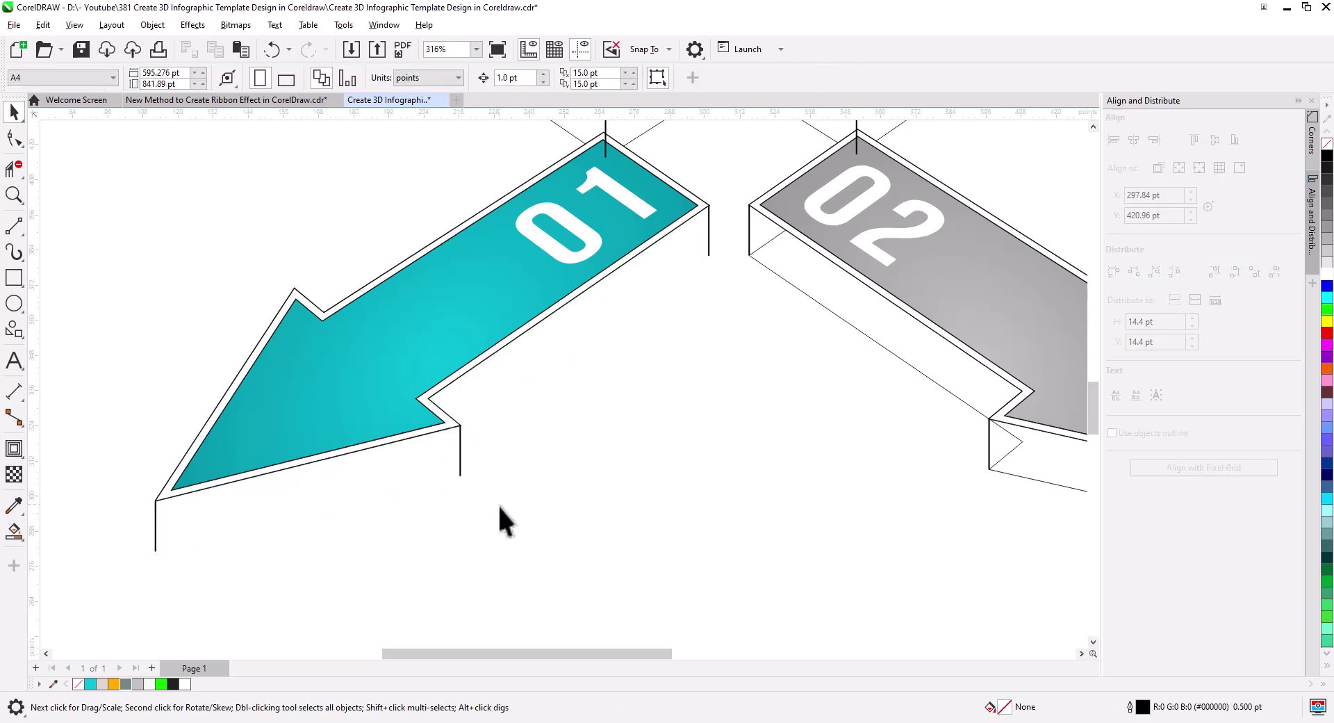
- Delete the vertical lines at arrow 01's corners and paste its green side faces back in place
{"action": "left_click_drag", "start_coordinate": [146, 528], "coordinate": [146, 528]}
{"action": "key", "text": "Delete"}
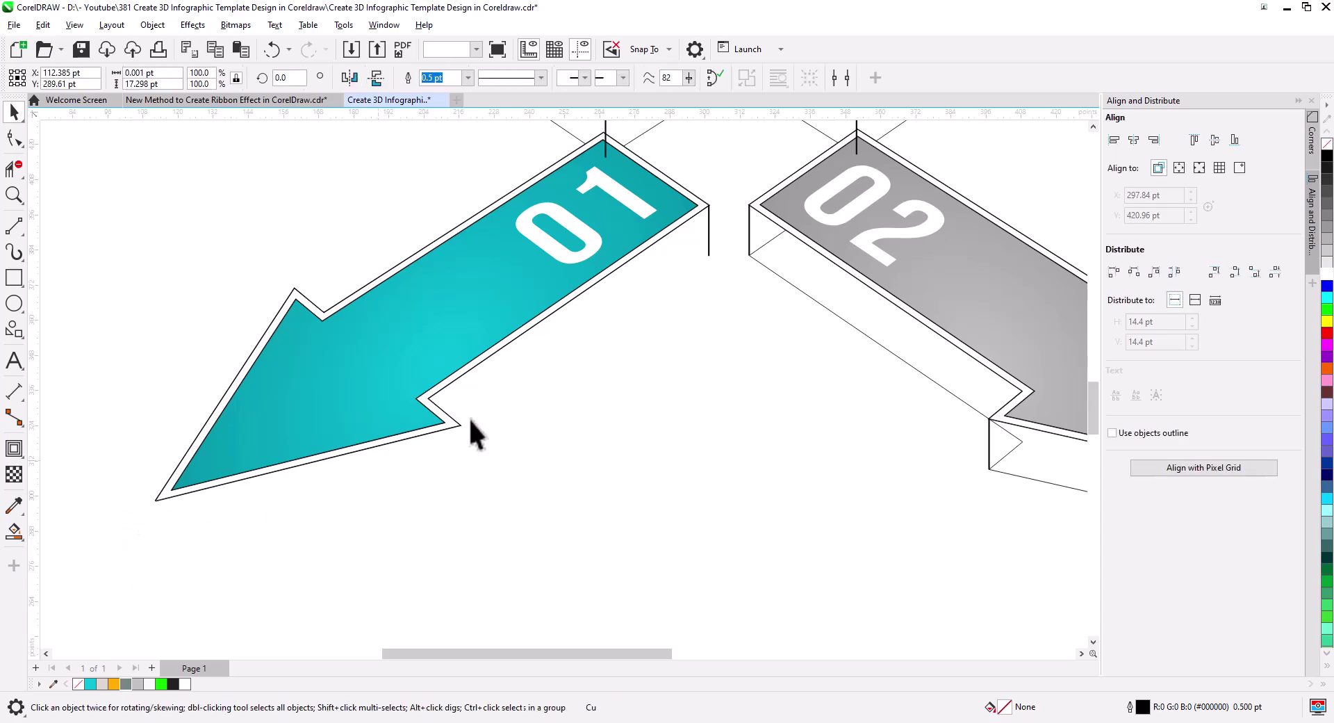
{"action": "key", "text": "Delete"}
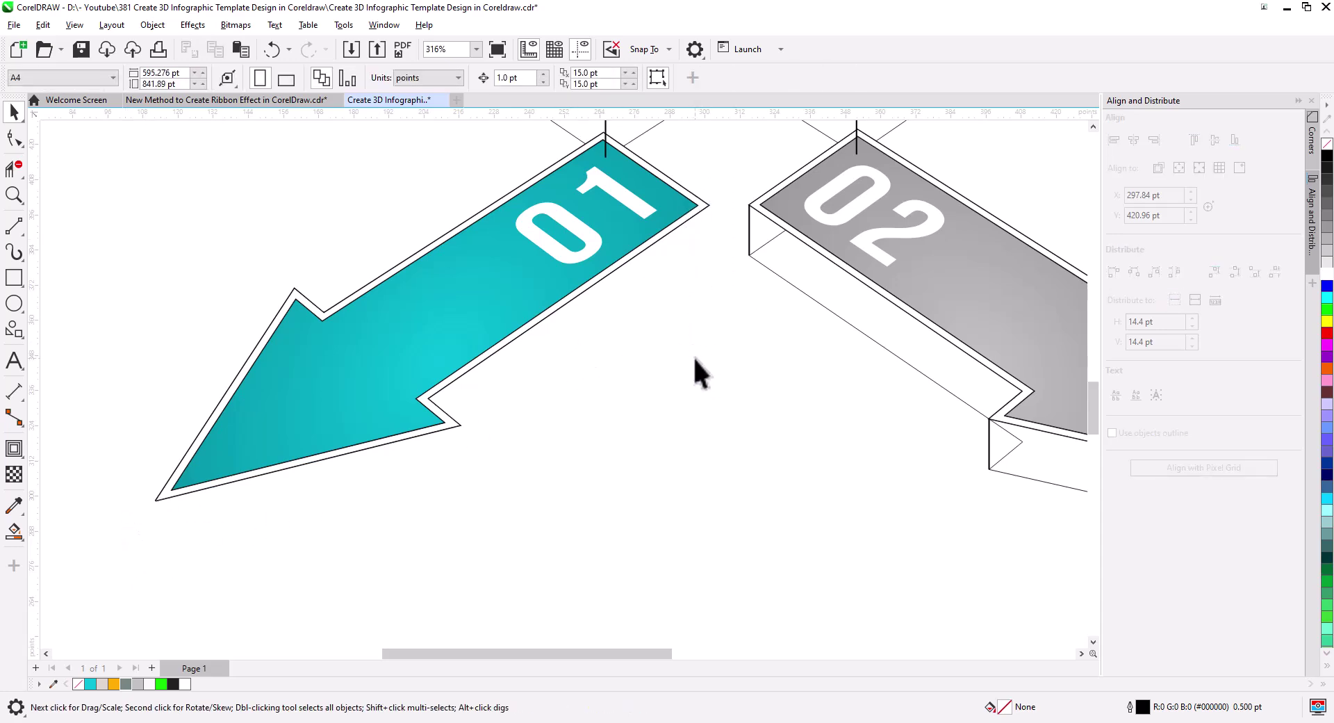
{"action": "key", "text": "ctrl+v"}
- Fill all the side regions beneath arrow 02's tail, shaft and arrowhead with green using Smart Fill
{"action": "left_click_drag", "start_coordinate": [804, 440], "coordinate": [458, 441]}
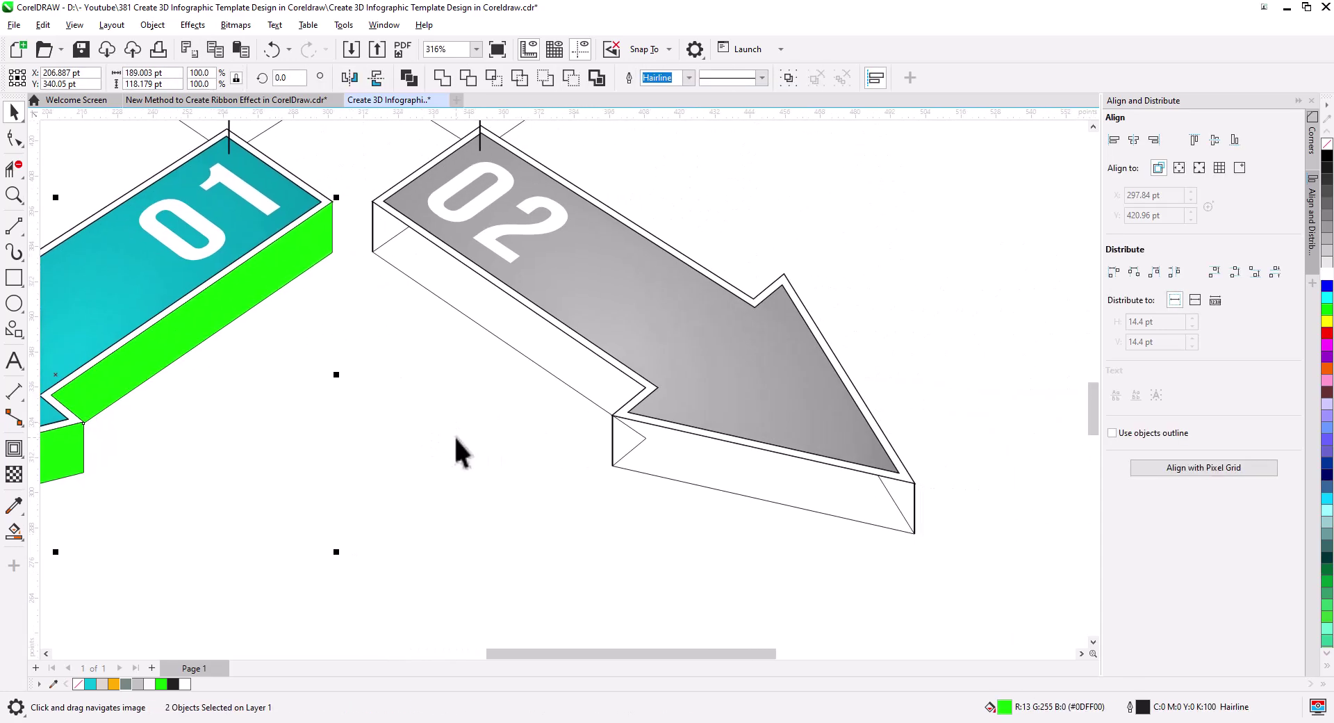
{"action": "left_click", "coordinate": [14, 531]}
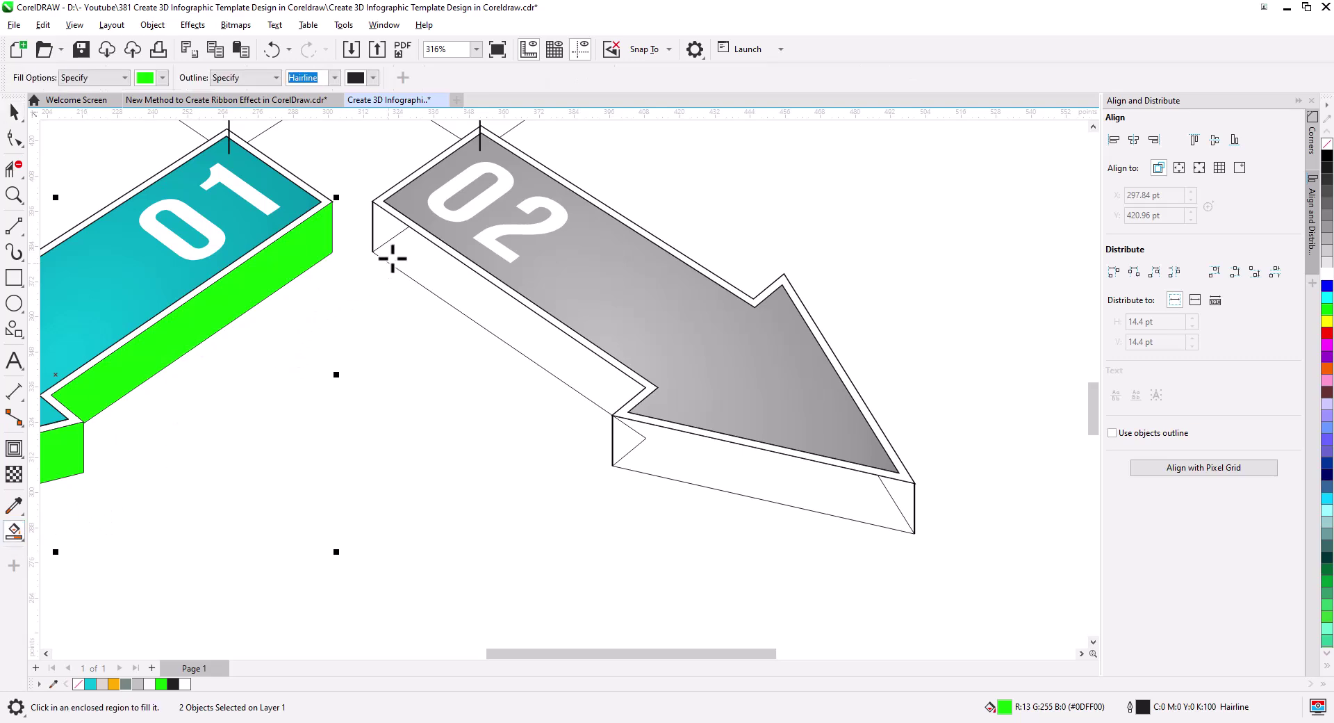
{"action": "left_click", "coordinate": [389, 235]}
{"action": "left_click", "coordinate": [403, 257]}
{"action": "left_click", "coordinate": [626, 433]}
{"action": "left_click", "coordinate": [800, 494]}
{"action": "left_click", "coordinate": [905, 498]}
- Smart Fill arrow 03's arrowhead side green and copy a vertical line to the lower inner notches of arrows 03 and 04
{"action": "left_click_drag", "start_coordinate": [789, 209], "coordinate": [861, 515]}
{"action": "left_click", "coordinate": [845, 201]}
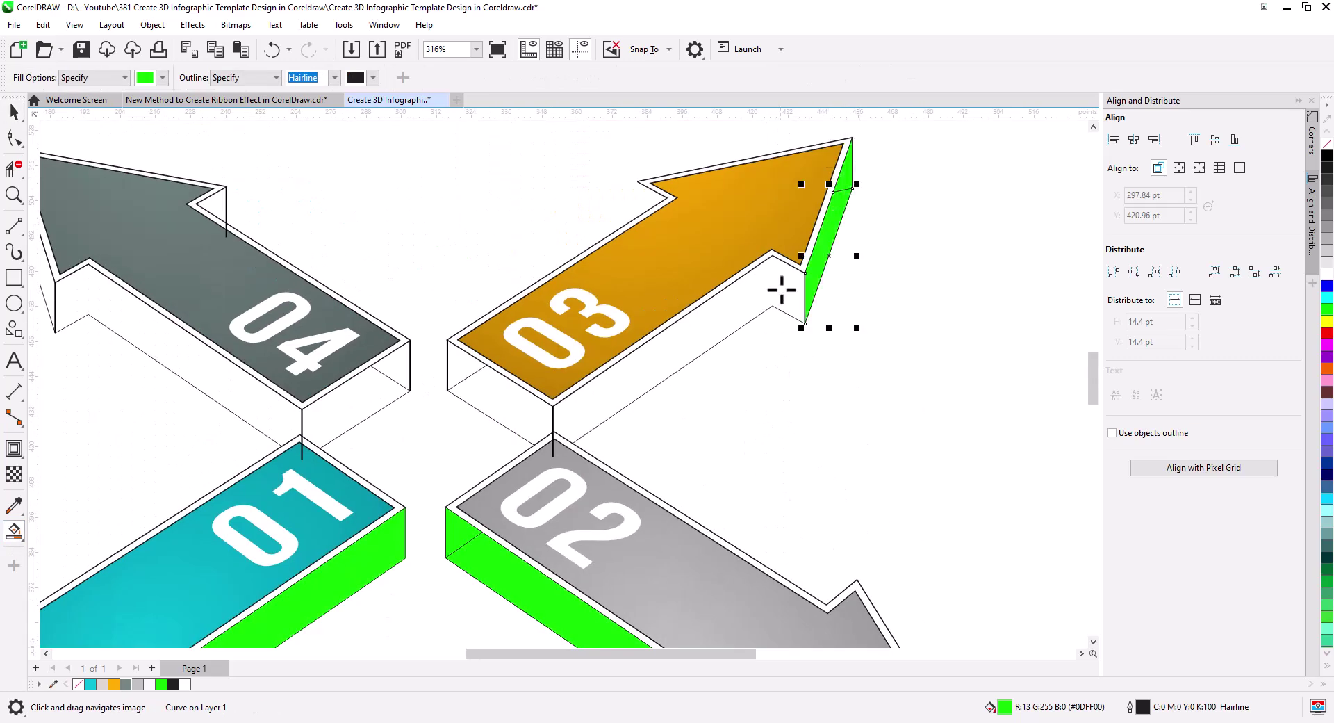
{"action": "left_click", "coordinate": [14, 113]}
{"action": "left_click_drag", "start_coordinate": [554, 412], "coordinate": [91, 271]}
{"action": "left_click", "coordinate": [803, 295]}
- Smart Fill the notch, shaft and tail side regions of arrow 03 with green
{"action": "key", "text": "space"}
{"action": "left_click", "coordinate": [789, 289]}
{"action": "left_click", "coordinate": [681, 347]}
{"action": "left_click", "coordinate": [500, 389]}
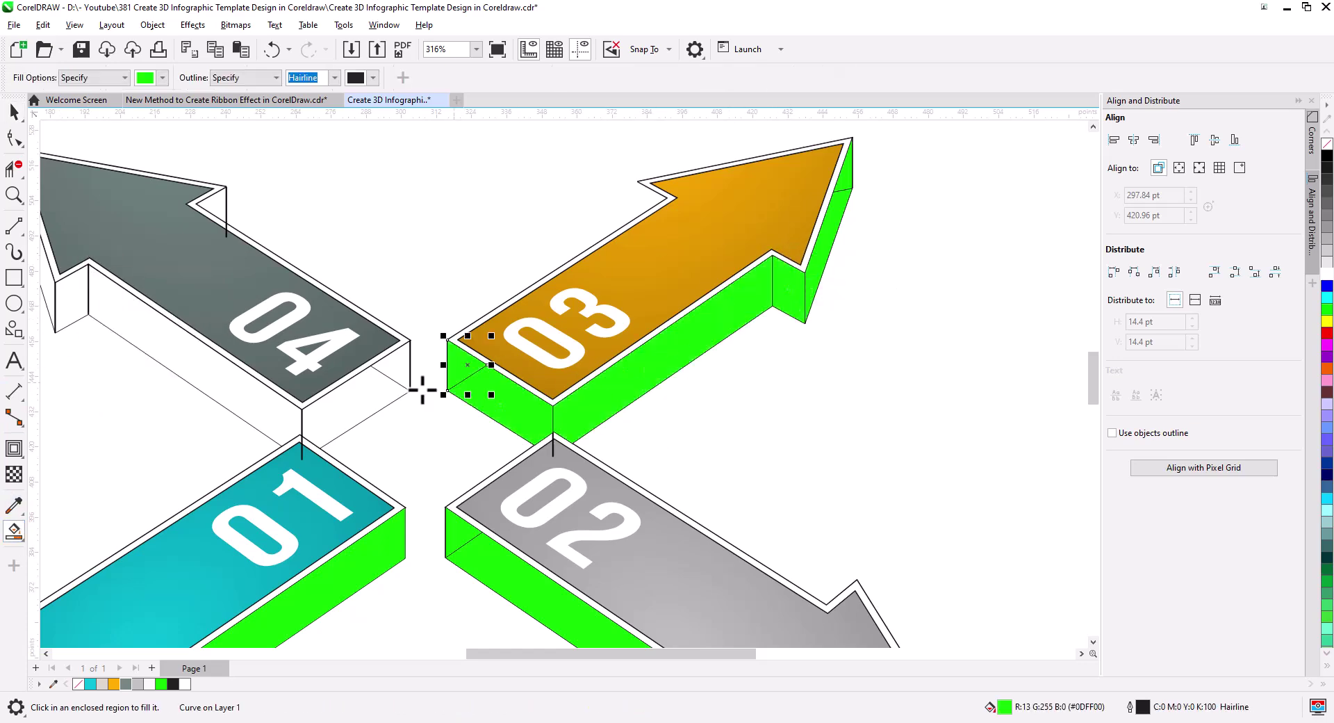
- Smart Fill the tail, shaft and arrowhead side regions of arrow 04 with green, including the small face at its upper corner
{"action": "left_click", "coordinate": [389, 368]}
{"action": "left_click", "coordinate": [105, 303]}
{"action": "left_click", "coordinate": [73, 303]}
{"action": "left_click", "coordinate": [556, 306]}
{"action": "left_click", "coordinate": [375, 333]}
{"action": "left_click", "coordinate": [362, 284]}
- Weld the split green pieces of arrow 04 into single faces at the arrowhead side and the tail end
{"action": "left_click", "coordinate": [14, 113]}
{"action": "scroll", "coordinate": [316, 286], "scroll_direction": "up", "scroll_amount": 1}
{"action": "left_click", "coordinate": [430, 389], "text": "shift"}
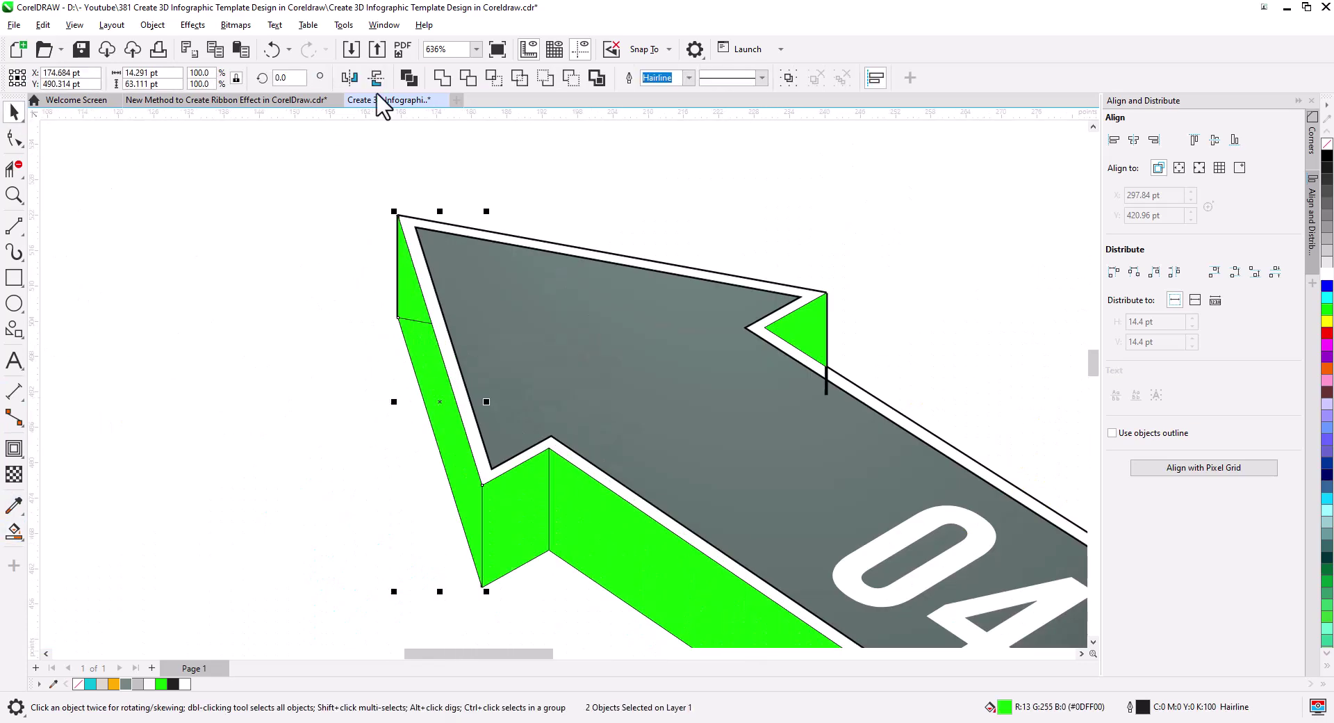
{"action": "left_click", "coordinate": [417, 77]}
{"action": "left_click", "coordinate": [989, 478]}
{"action": "left_click", "coordinate": [952, 536], "text": "shift"}
{"action": "left_click", "coordinate": [443, 78]}
- Select all the green side faces of arrow 04 and cut them
{"action": "left_click", "coordinate": [769, 586], "text": "shift"}
{"action": "left_click", "coordinate": [364, 347], "text": "shift"}
{"action": "left_click", "coordinate": [323, 312], "text": "shift"}
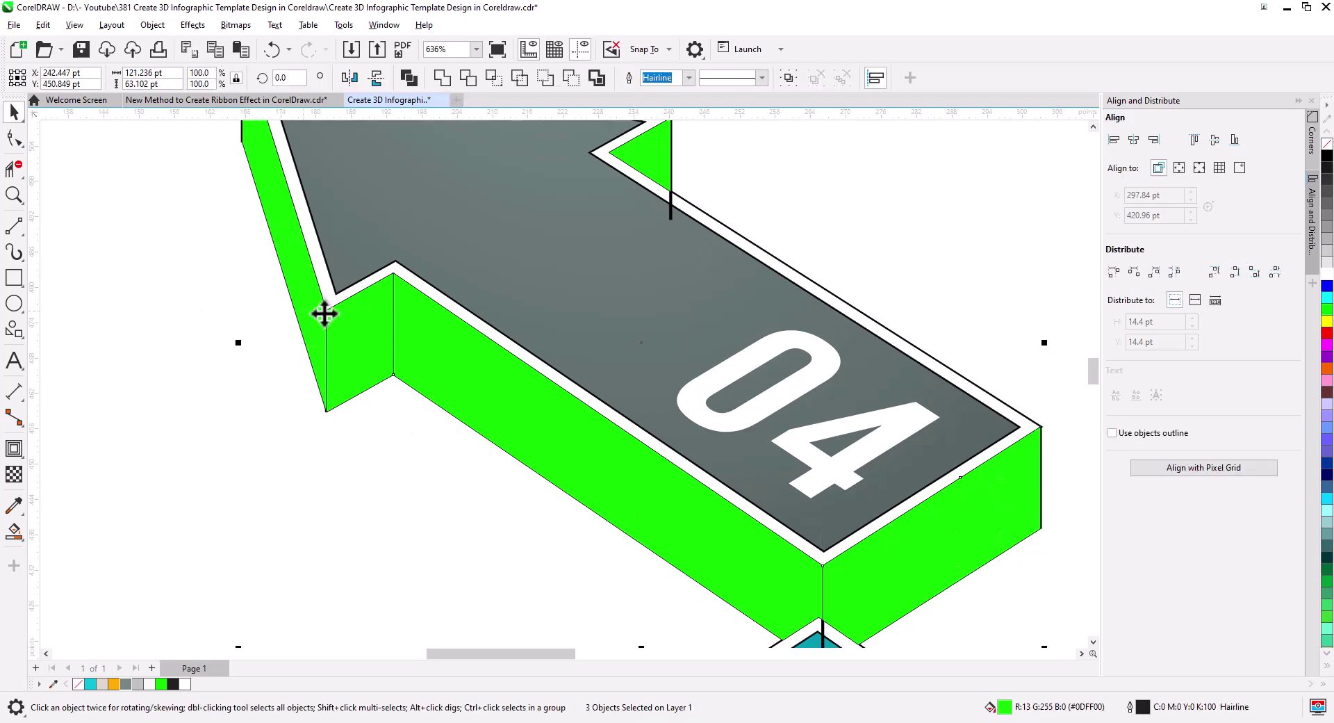
{"action": "left_click", "coordinate": [648, 150], "text": "shift"}
{"action": "key", "text": "ctrl+x"}
- Delete the leftover lower outline and vertical lines around arrow 04 and restore its green side faces
{"action": "scroll", "coordinate": [657, 420], "scroll_direction": "down", "scroll_amount": 2}
{"action": "left_click_drag", "start_coordinate": [373, 171], "coordinate": [538, 426]}
{"action": "key", "text": "Delete"}
{"action": "left_click", "coordinate": [599, 462]}
{"action": "key", "text": "Delete"}
- Weld arrow 03's split green arrowhead pieces and cut all its green side faces
{"action": "left_click", "coordinate": [752, 526]}
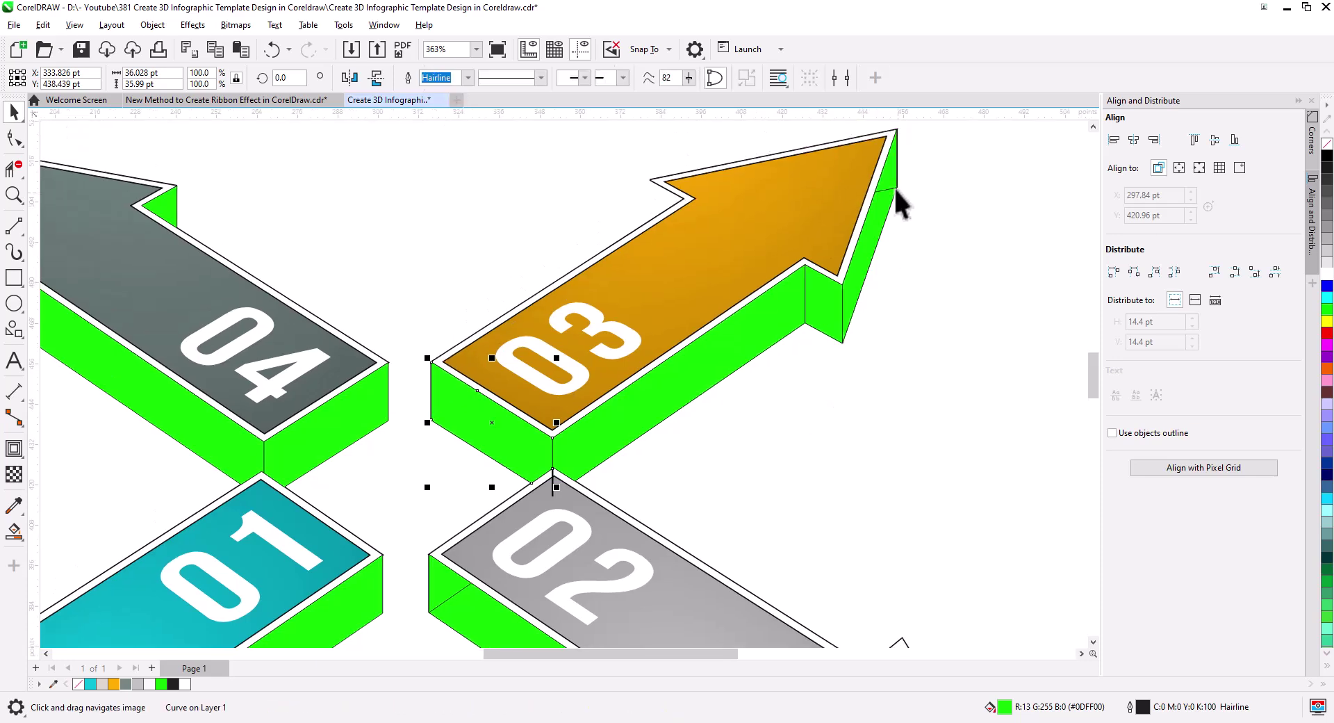
{"action": "left_click", "coordinate": [893, 186]}
{"action": "left_click", "coordinate": [442, 78]}
{"action": "left_click", "coordinate": [825, 300], "text": "shift"}
{"action": "left_click", "coordinate": [702, 379], "text": "shift"}
{"action": "left_click", "coordinate": [537, 439], "text": "shift"}
{"action": "key", "text": "ctrl+x"}
- Delete the leftover outline and vertical lines around arrow 03 and paste its green side faces behind all other objects
{"action": "left_click_drag", "start_coordinate": [979, 417], "coordinate": [775, 119]}
{"action": "key", "text": "Delete"}
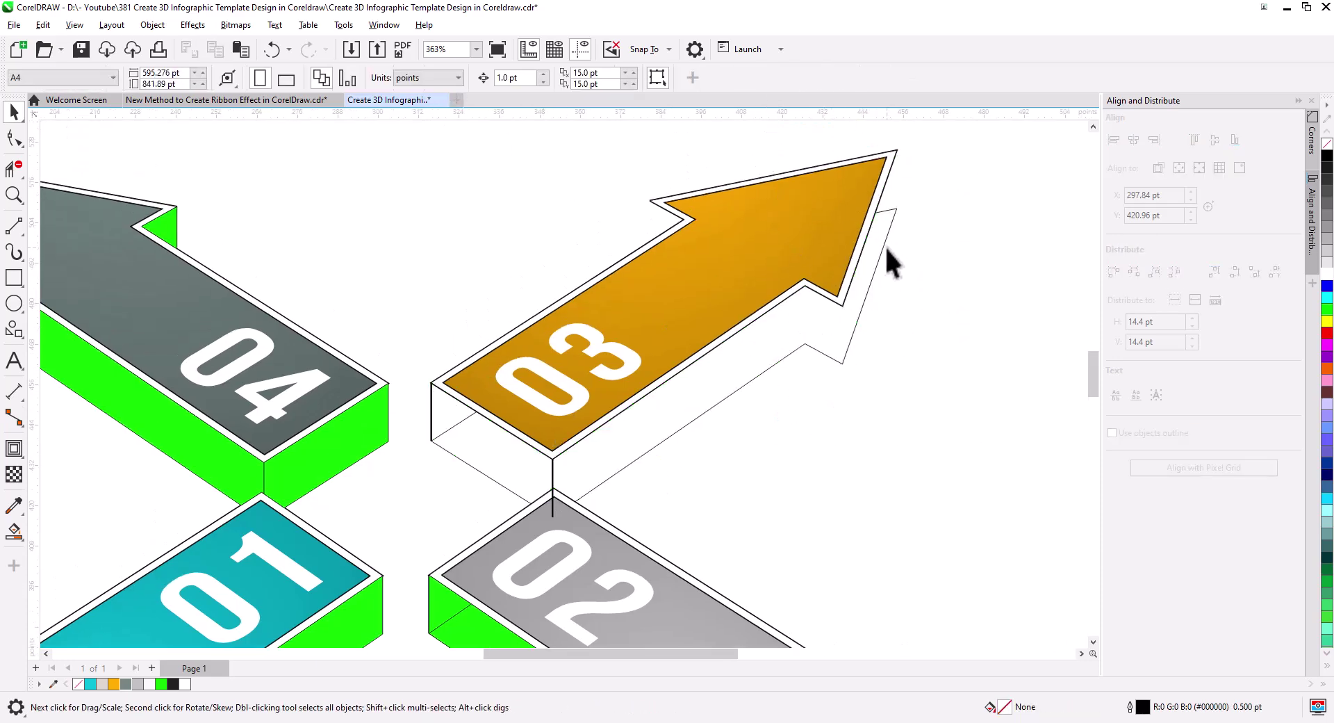
{"action": "left_click", "coordinate": [885, 245]}
{"action": "left_click", "coordinate": [432, 421]}
{"action": "key", "text": "Delete"}
{"action": "key", "text": "ctrl+v"}
{"action": "key", "text": "shift+Page_Down"}
- Weld arrow 02's split green pieces into one shaft face and one arrowhead face
{"action": "left_click", "coordinate": [369, 294]}
{"action": "left_click", "coordinate": [445, 367], "text": "shift"}
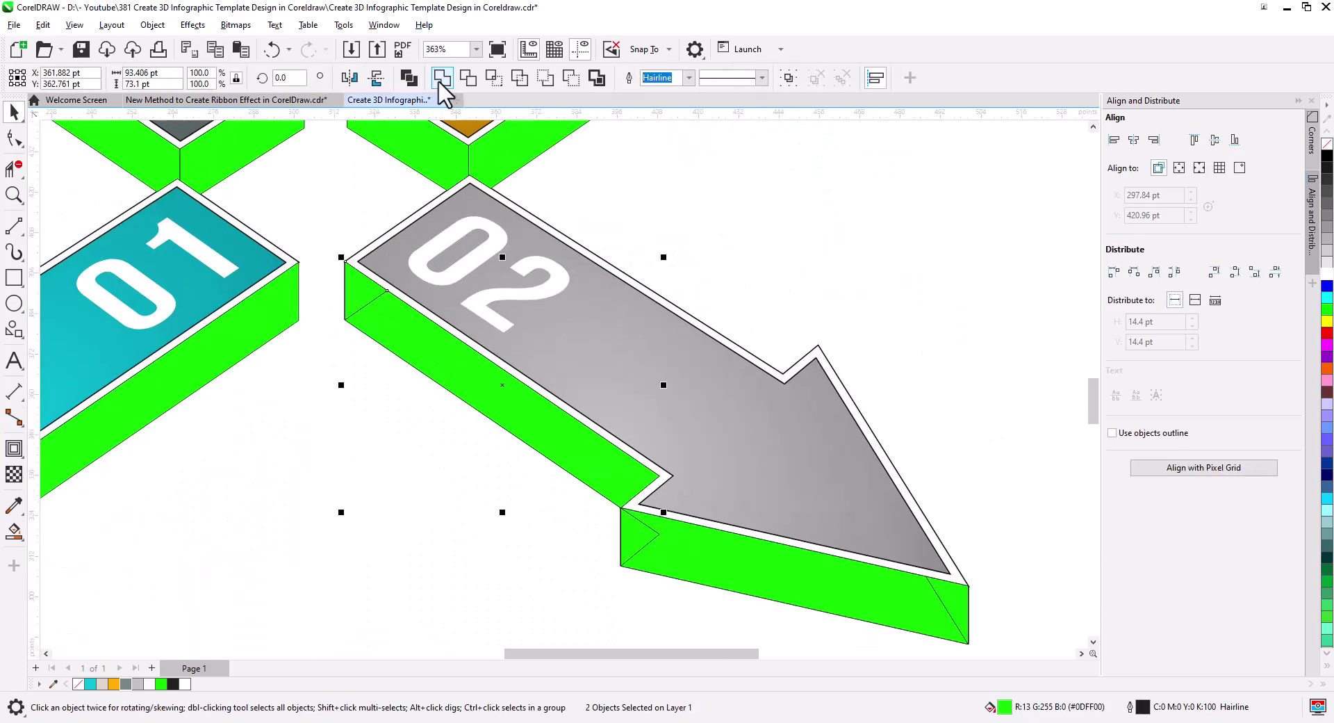
{"action": "left_click", "coordinate": [442, 78]}
{"action": "left_click", "coordinate": [634, 537]}
{"action": "left_click", "coordinate": [443, 78]}
- Select the green shaft and arrowhead side faces of arrow 02 and cut them
{"action": "left_click", "coordinate": [909, 378]}
{"action": "left_click", "coordinate": [667, 547]}
{"action": "left_click", "coordinate": [564, 460], "text": "shift"}
{"action": "key", "text": "ctrl+x"}
- Delete the lower outline and vertical lines beneath arrow 02 and paste its green side faces back in place
{"action": "left_click", "coordinate": [594, 467]}
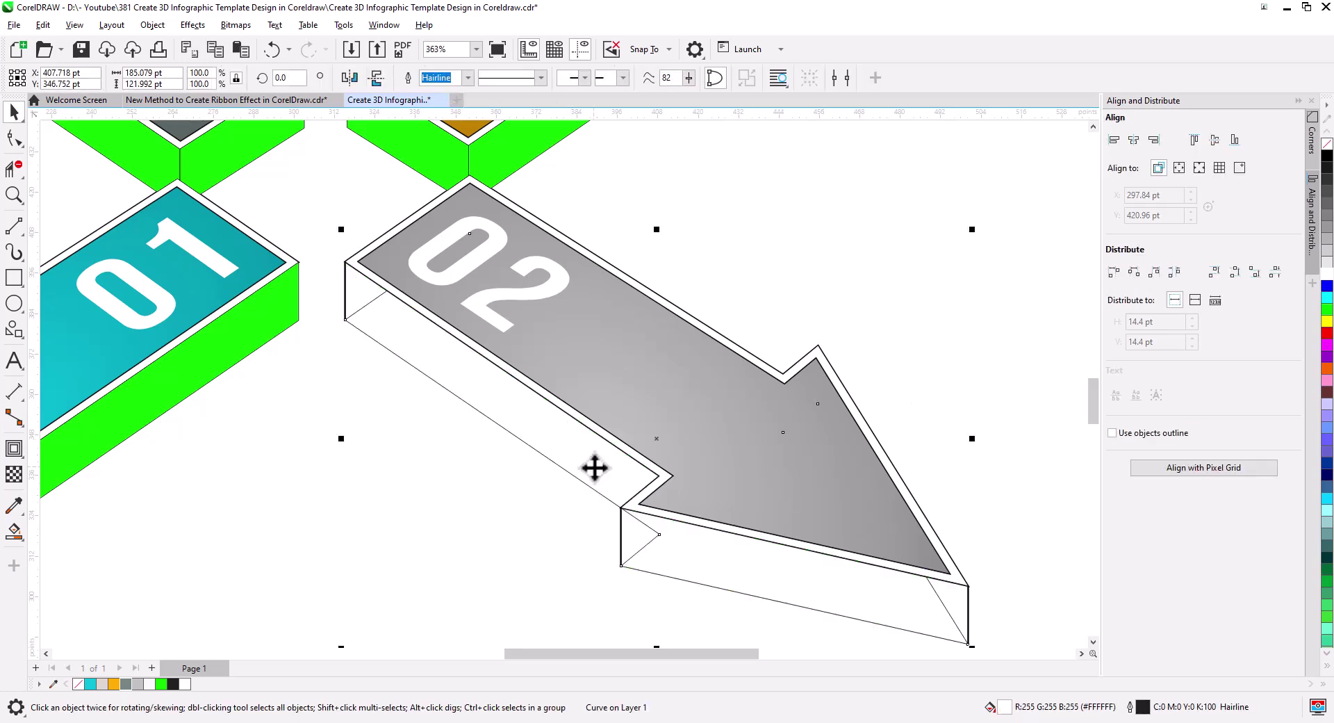
{"action": "key", "text": "Delete"}
{"action": "left_click_drag", "start_coordinate": [516, 654], "coordinate": [667, 653]}
{"action": "scroll", "coordinate": [335, 623], "scroll_direction": "down", "scroll_amount": 1}
{"action": "left_click", "coordinate": [942, 483]}
{"action": "key", "text": "Delete"}
{"action": "left_click", "coordinate": [641, 423]}
{"action": "key", "text": "Delete"}
{"action": "left_click_drag", "start_coordinate": [451, 298], "coordinate": [374, 139]}
{"action": "key", "text": "Delete"}
{"action": "key", "text": "ctrl+v"}
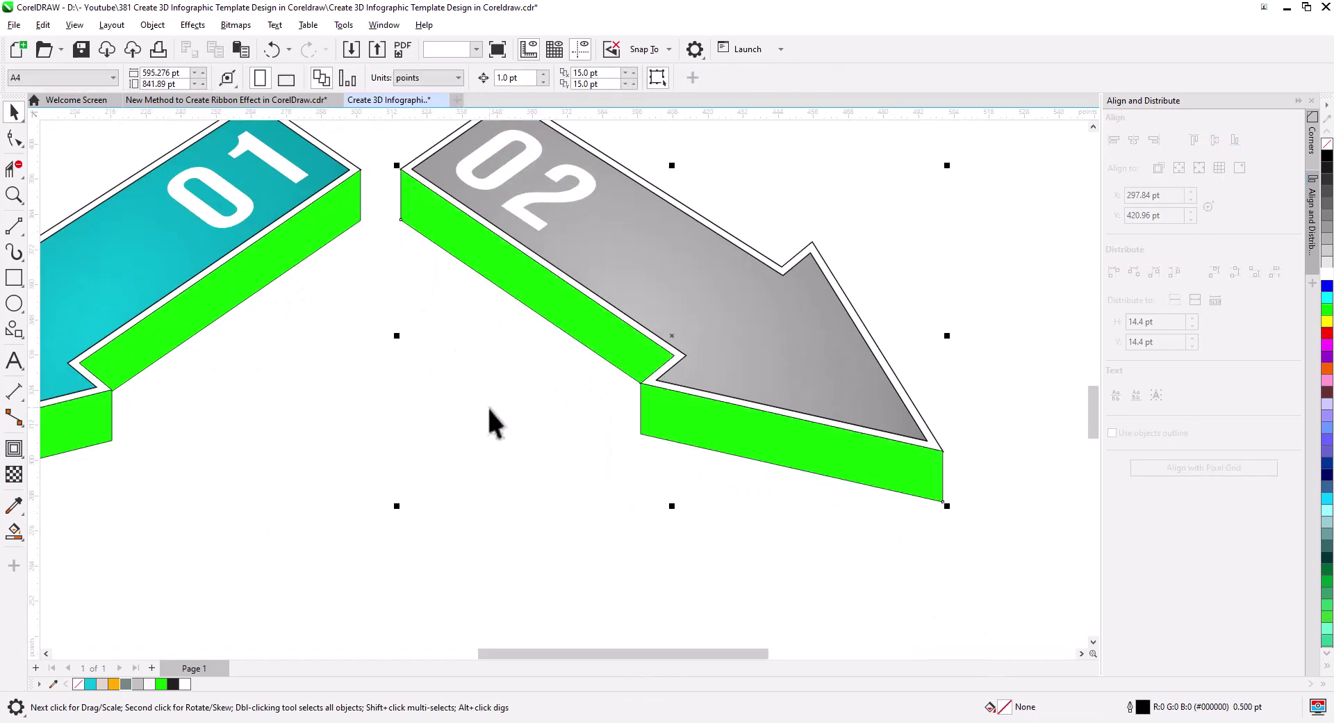
- Fill arrow 01's green shaft and arrowhead side faces with the cyan document colour
{"action": "left_click_drag", "start_coordinate": [610, 456], "coordinate": [628, 444]}
{"action": "left_click_drag", "start_coordinate": [576, 450], "coordinate": [579, 444]}
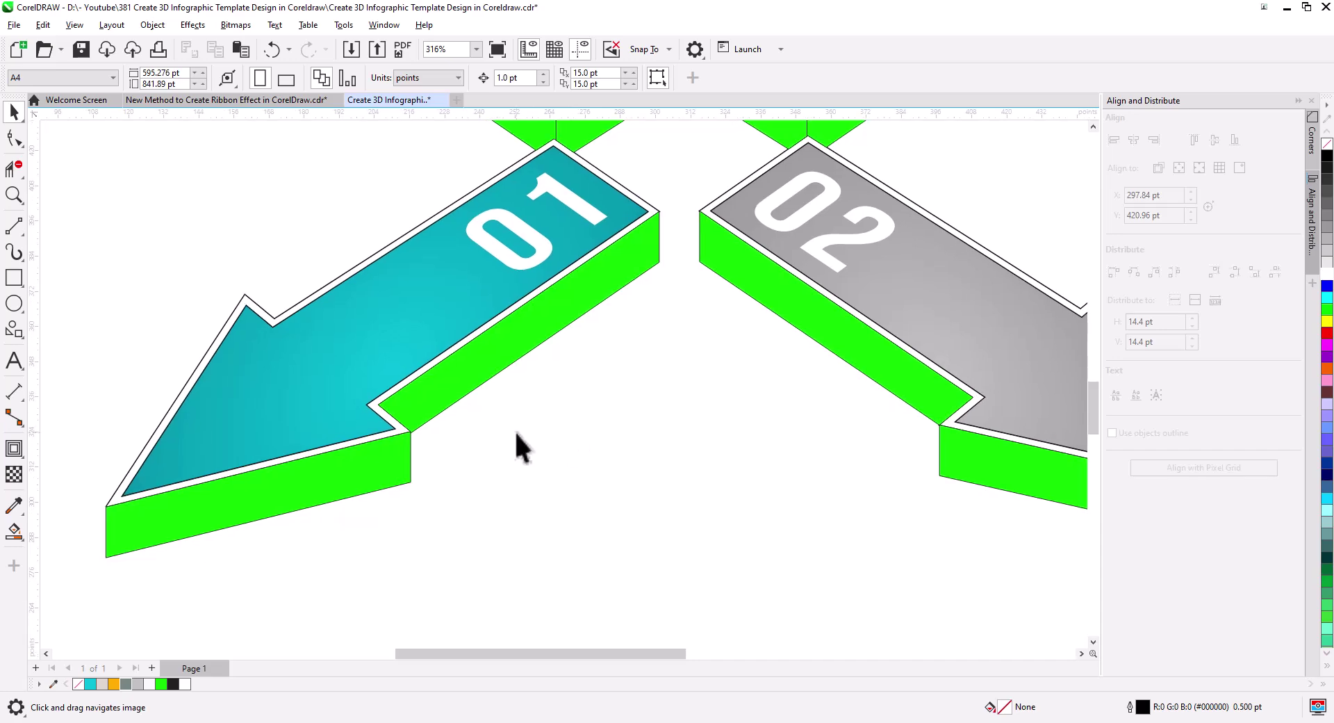
{"action": "left_click", "coordinate": [463, 381]}
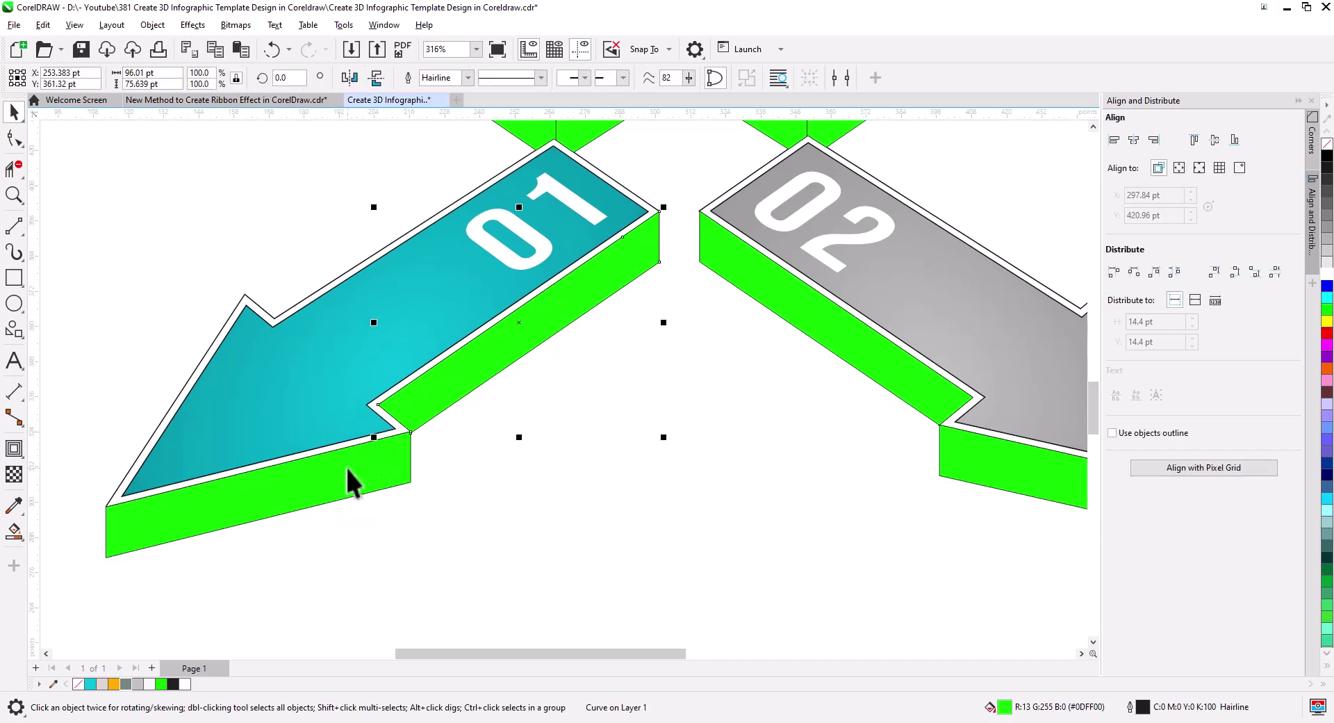
{"action": "left_click", "coordinate": [92, 683]}
{"action": "left_click", "coordinate": [421, 424]}
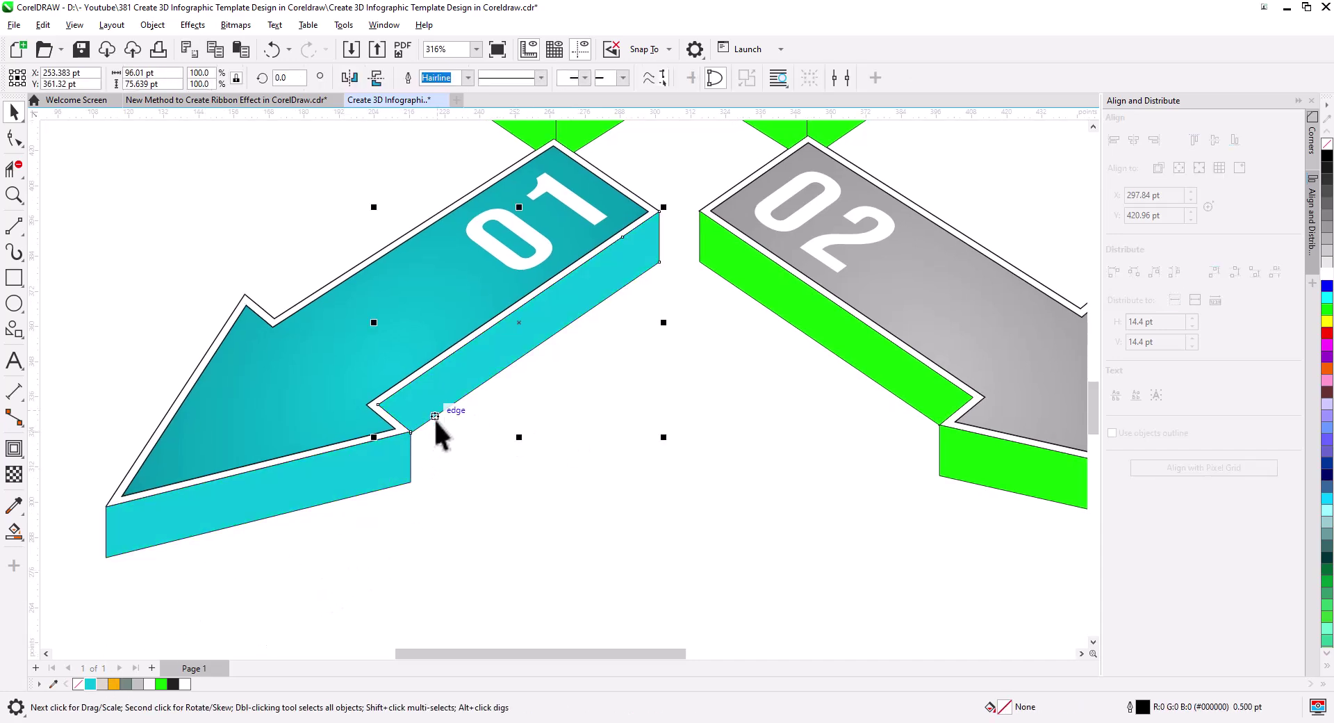
- Fill arrow 02's green shaft and arrowhead side faces with the light grey document colour
{"action": "left_click_drag", "start_coordinate": [596, 486], "coordinate": [531, 481]}
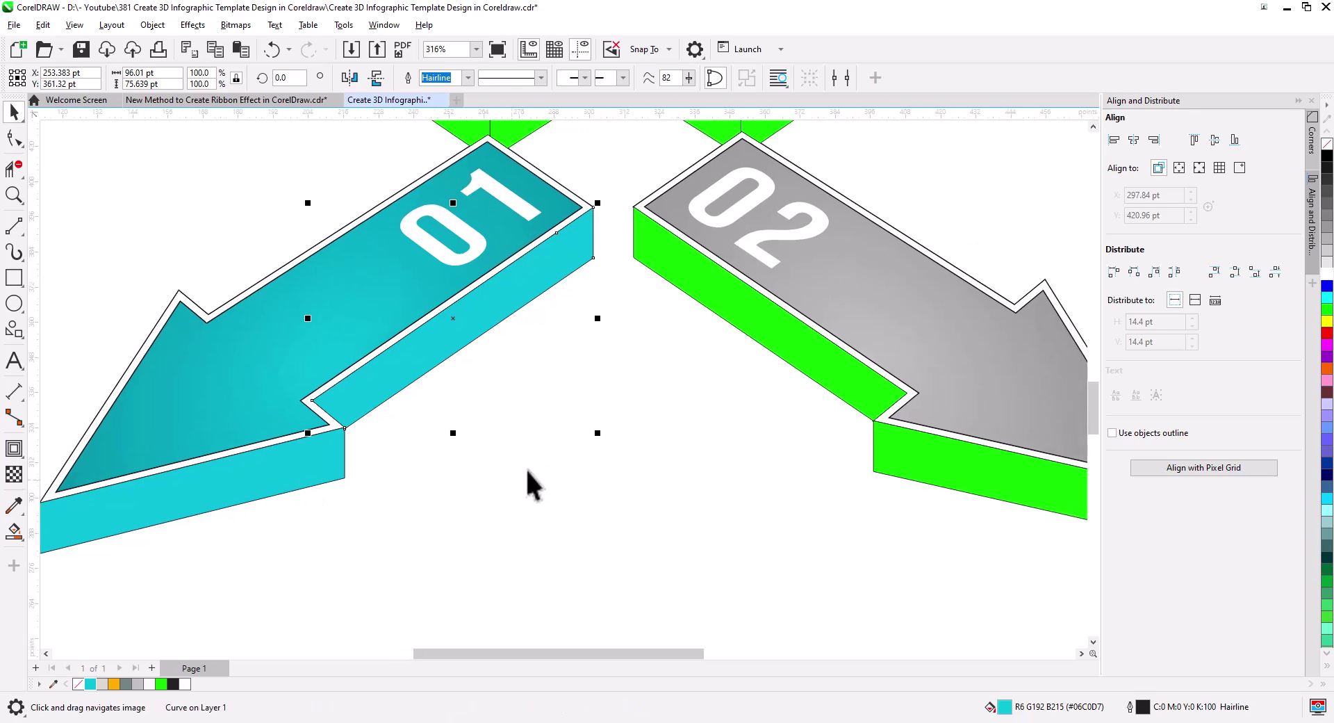
{"action": "left_click", "coordinate": [798, 357]}
{"action": "left_click", "coordinate": [947, 461], "text": "shift"}
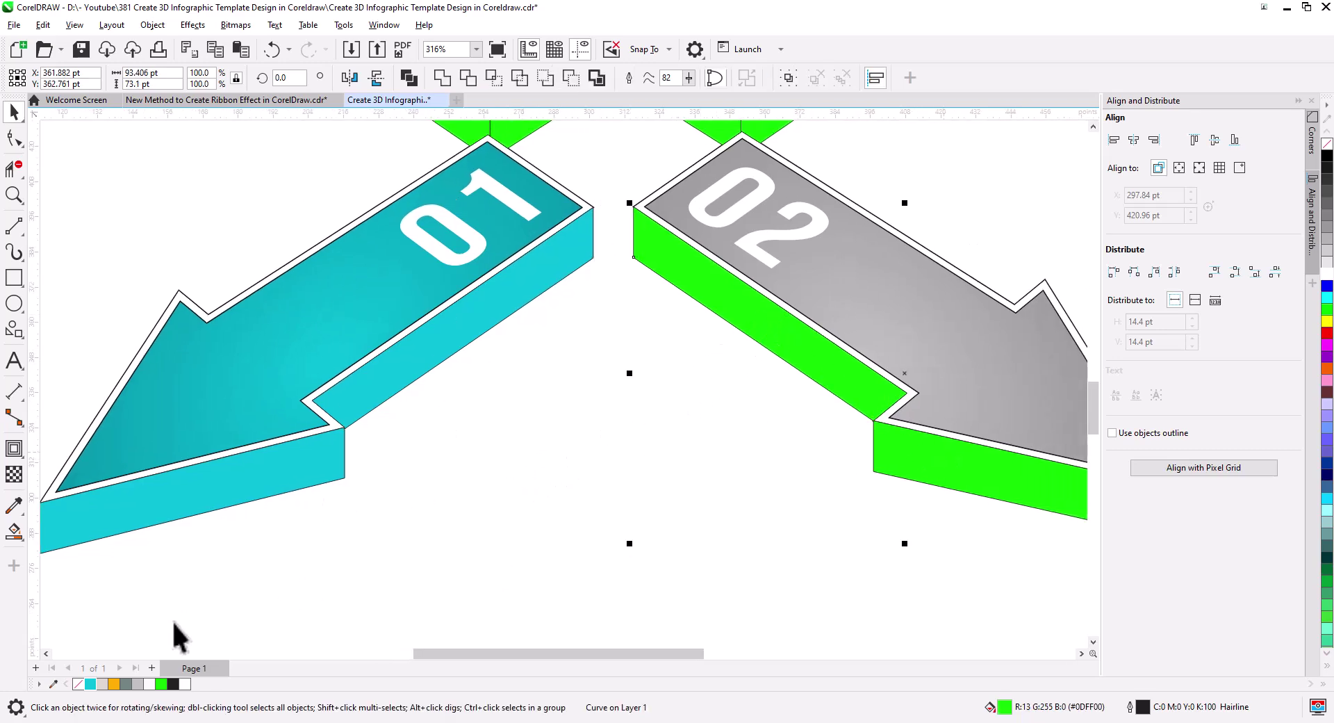
{"action": "left_click", "coordinate": [138, 684]}
- Fill all the green side faces of arrow 03 with the orange document colour
{"action": "left_click_drag", "start_coordinate": [582, 427], "coordinate": [332, 600]}
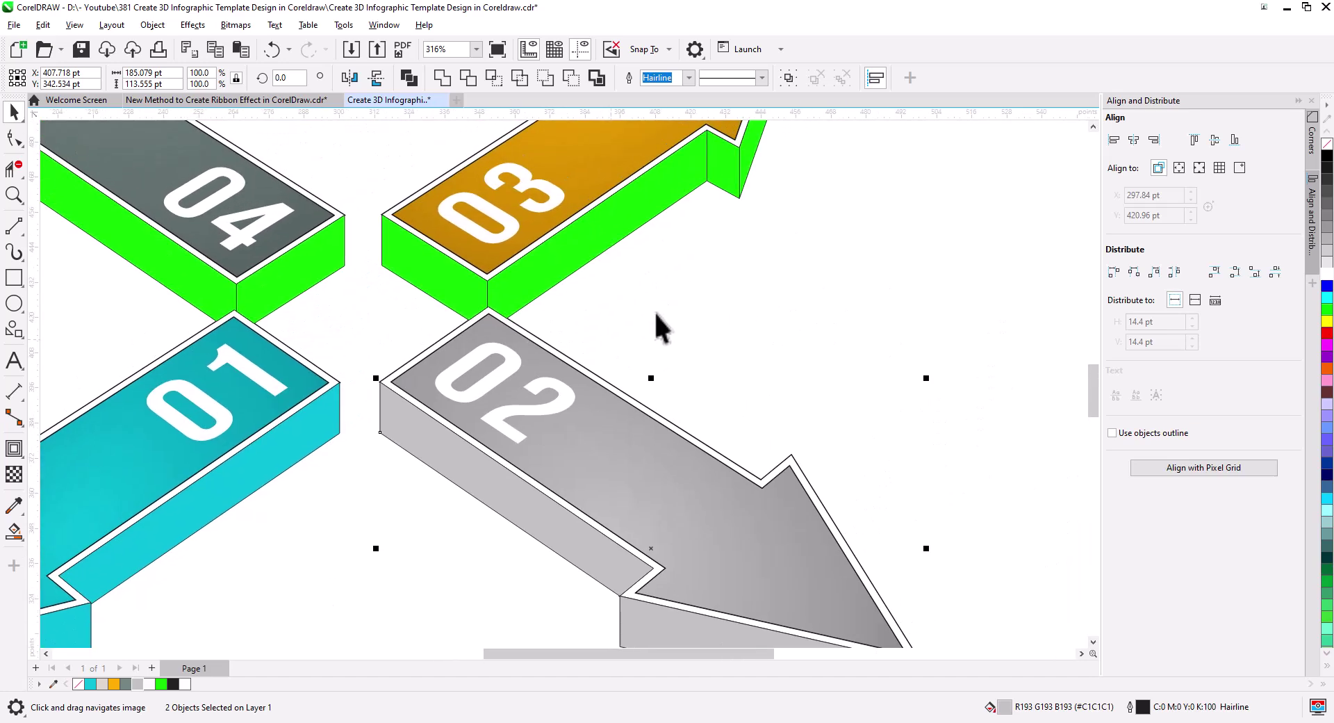
{"action": "left_click_drag", "start_coordinate": [654, 311], "coordinate": [644, 356]}
{"action": "left_click", "coordinate": [596, 285]}
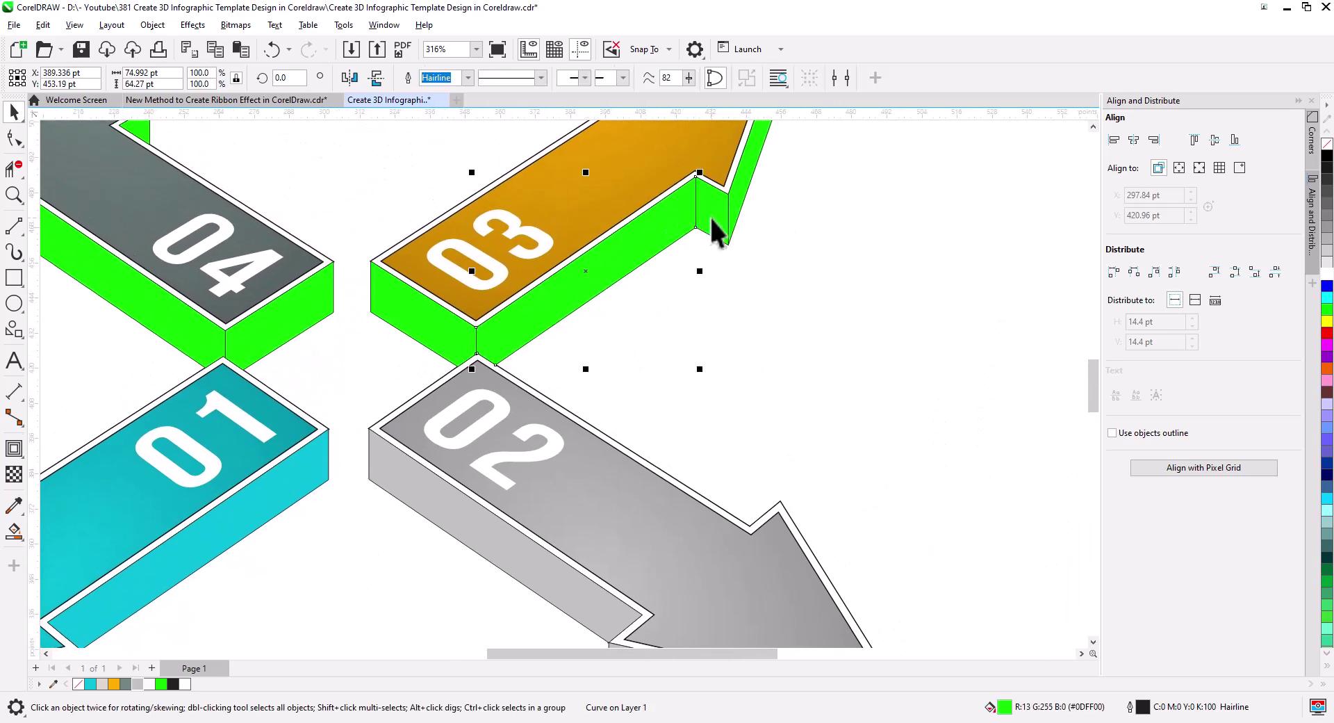
{"action": "left_click", "coordinate": [710, 216], "text": "shift"}
{"action": "left_click", "coordinate": [734, 190], "text": "shift"}
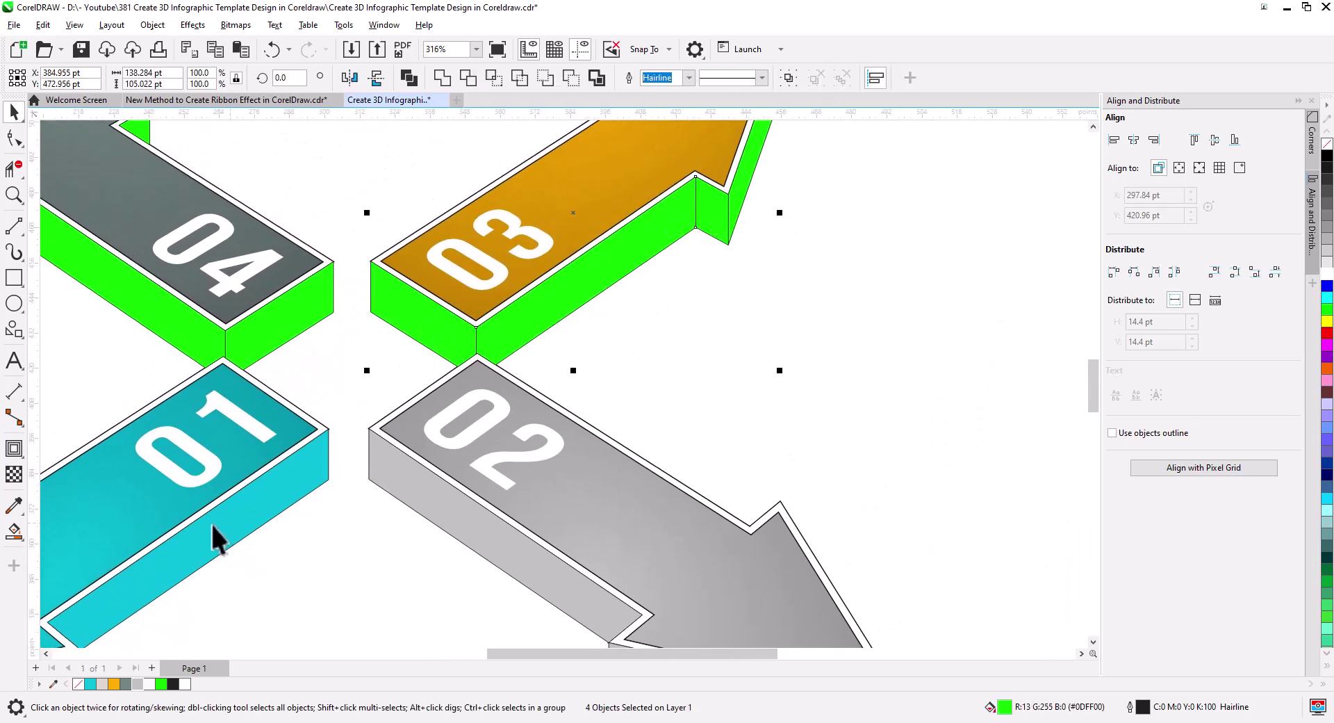
{"action": "left_click", "coordinate": [114, 683]}
- Fill all five green side faces of arrow 04 with the dark slate grey document colour
{"action": "left_click", "coordinate": [294, 326]}
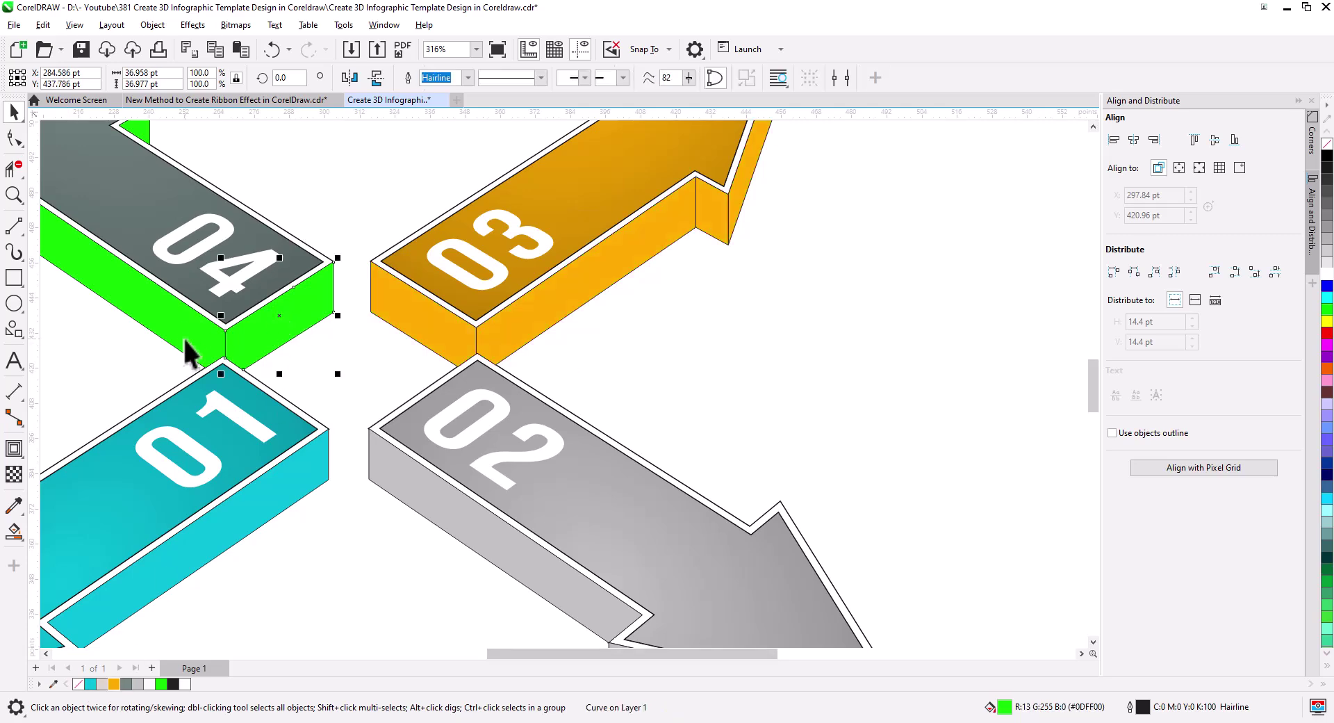
{"action": "left_click", "coordinate": [188, 344], "text": "shift"}
{"action": "left_click_drag", "start_coordinate": [136, 359], "coordinate": [326, 470]}
{"action": "left_click", "coordinate": [189, 335], "text": "shift"}
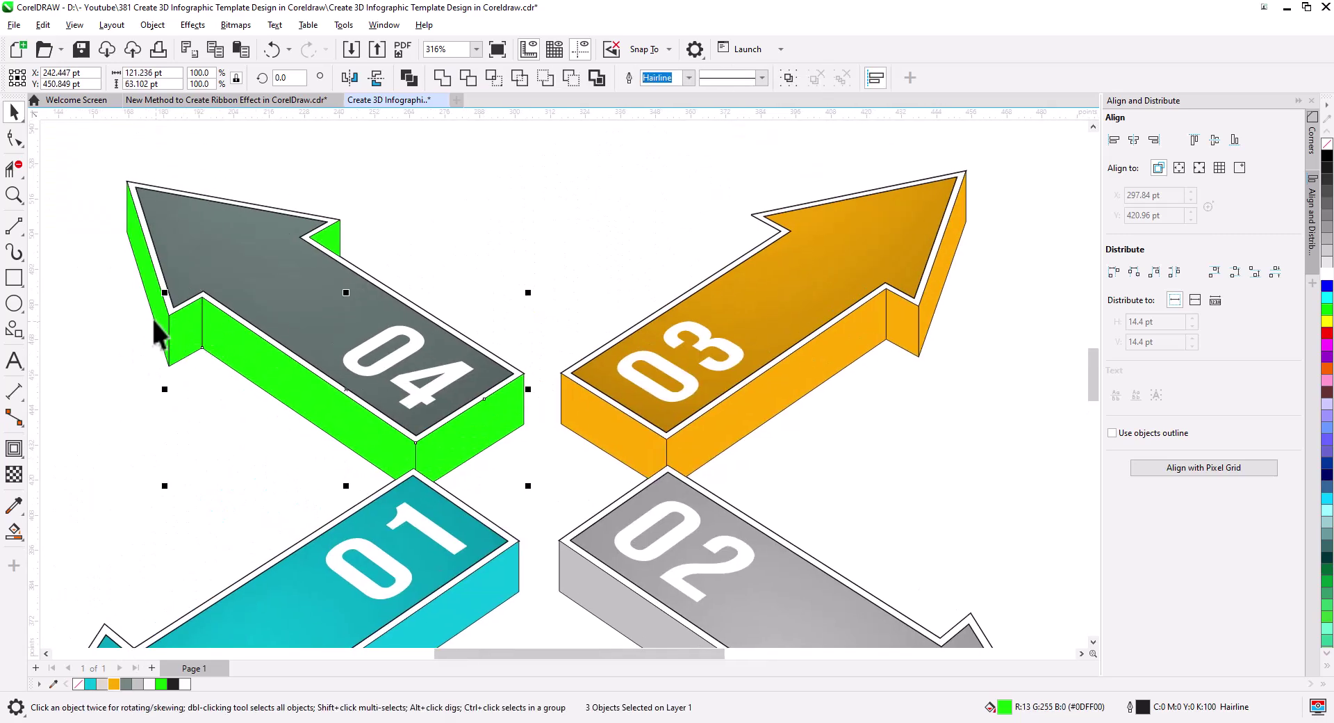
{"action": "left_click", "coordinate": [151, 301], "text": "shift"}
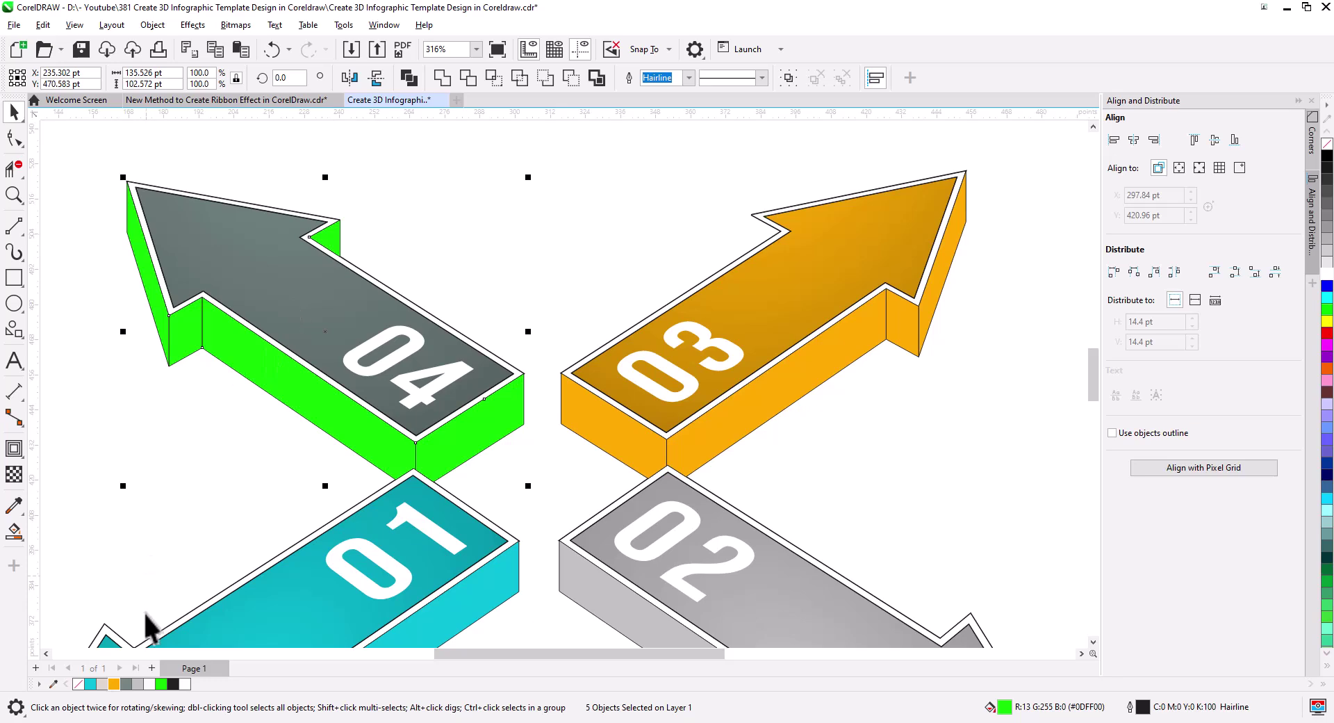
{"action": "left_click", "coordinate": [125, 683]}
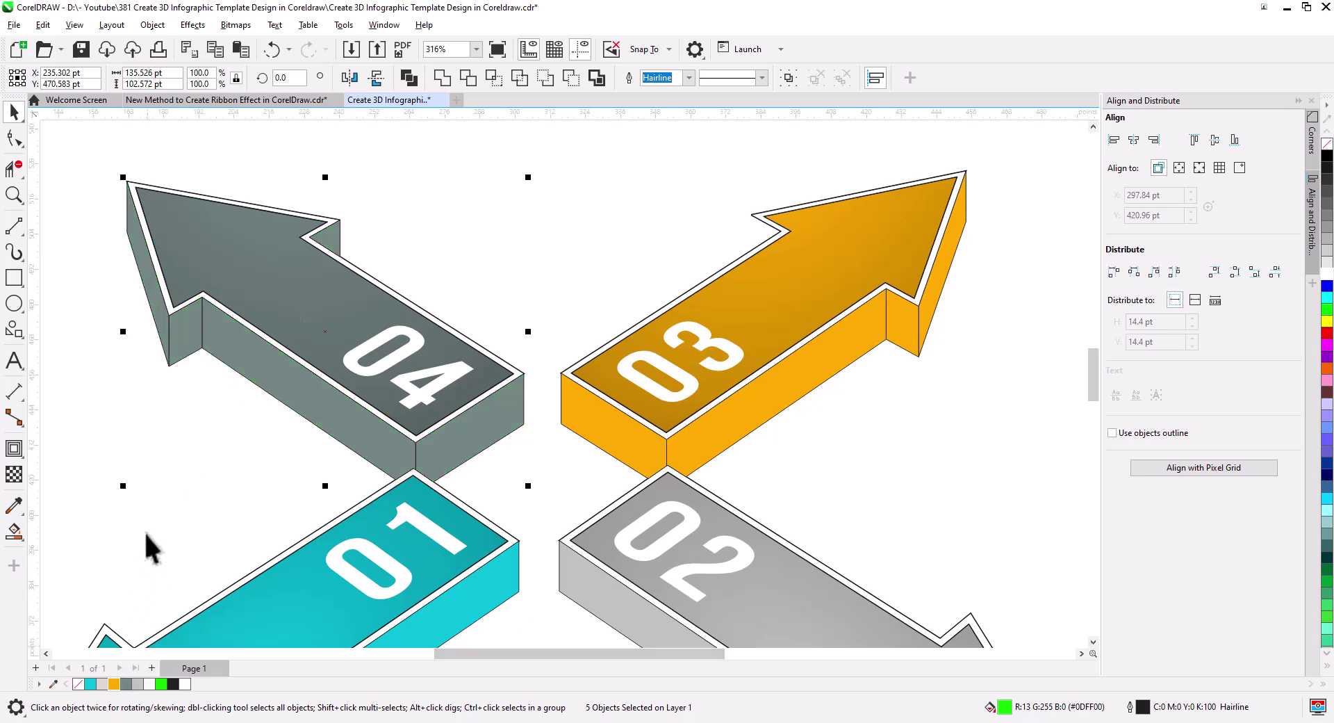
{"action": "left_click", "coordinate": [168, 435]}
- Duplicate arrow 04's five side faces in place with copy and paste, and fill the duplicates black
{"action": "scroll", "coordinate": [169, 413], "scroll_direction": "up", "scroll_amount": 2}
{"action": "scroll", "coordinate": [212, 459], "scroll_direction": "down", "scroll_amount": 3}
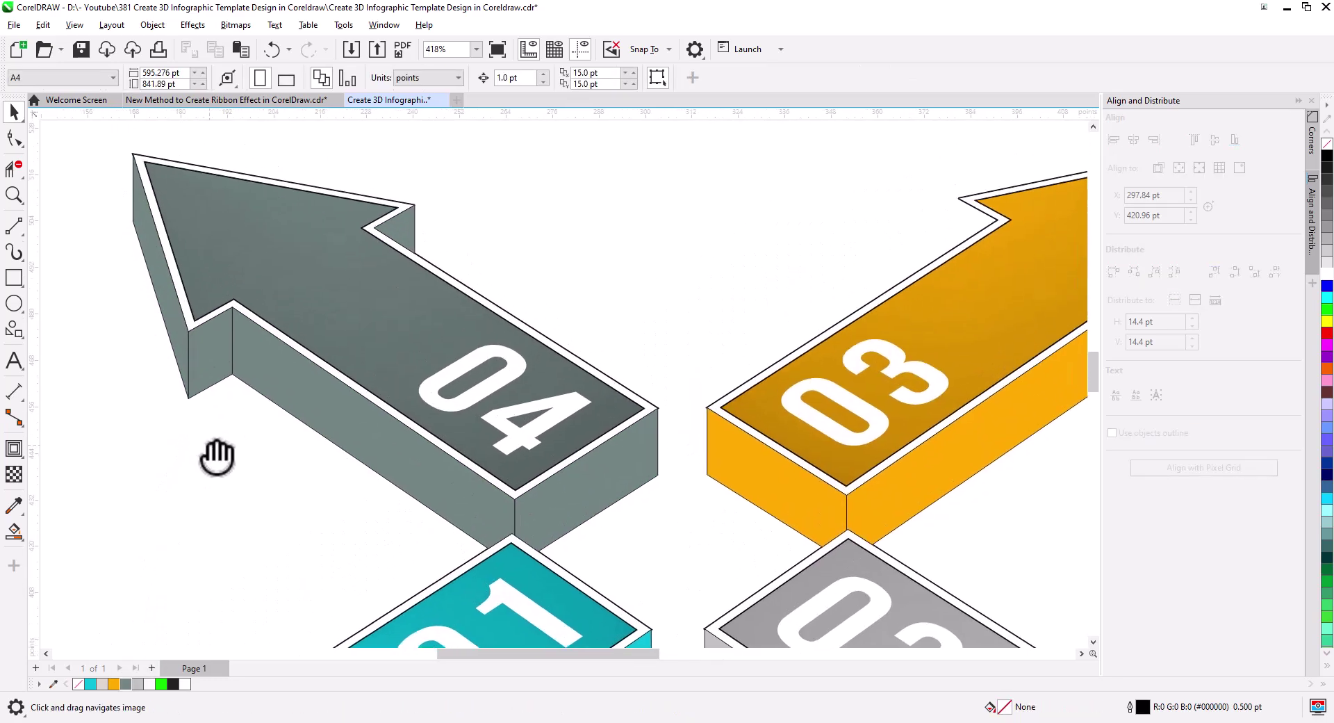
{"action": "left_click_drag", "start_coordinate": [264, 479], "coordinate": [320, 420]}
{"action": "scroll", "coordinate": [289, 408], "scroll_direction": "up", "scroll_amount": 3}
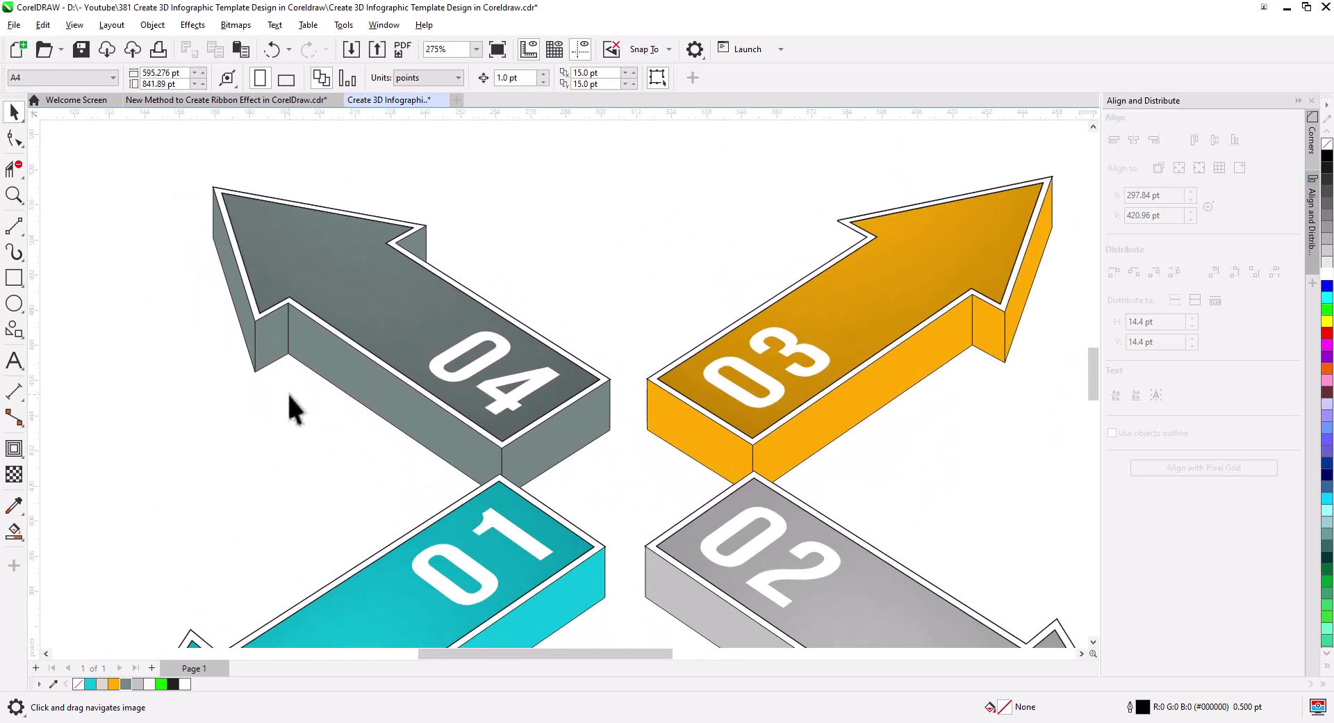
{"action": "left_click", "coordinate": [237, 373]}
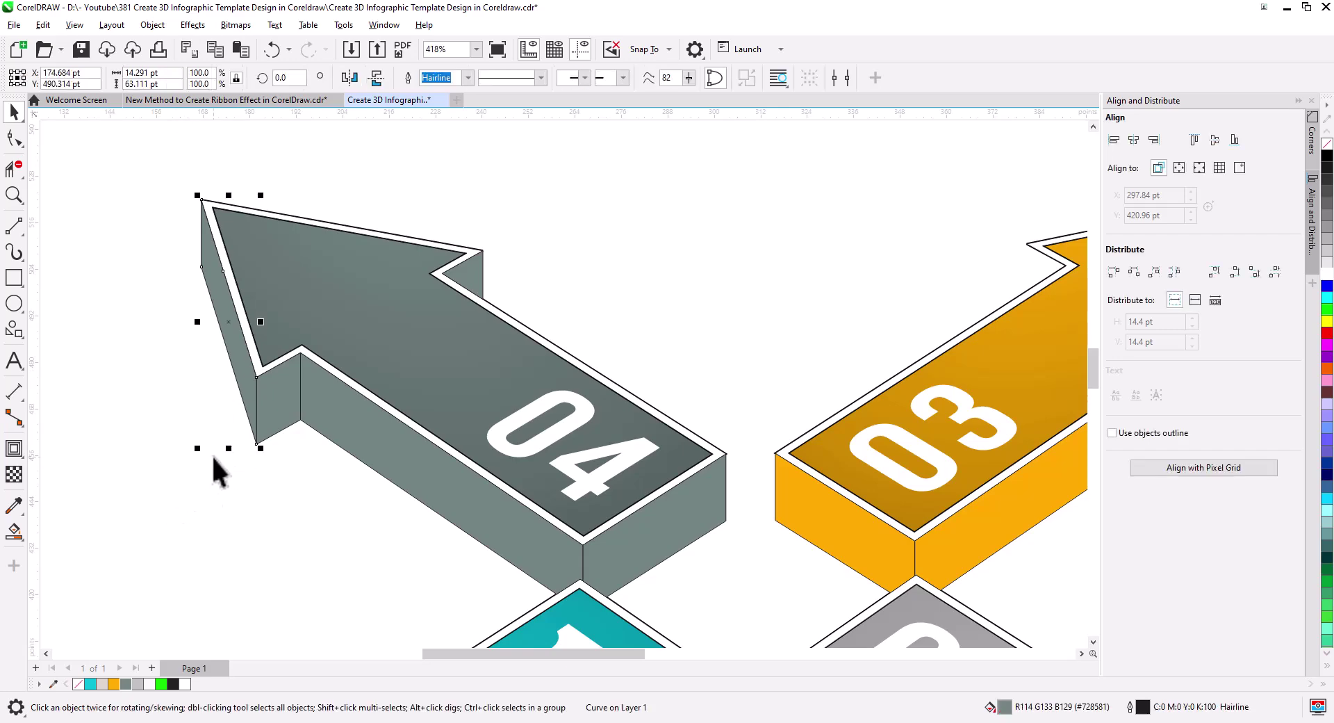
{"action": "left_click", "coordinate": [287, 405], "text": "shift"}
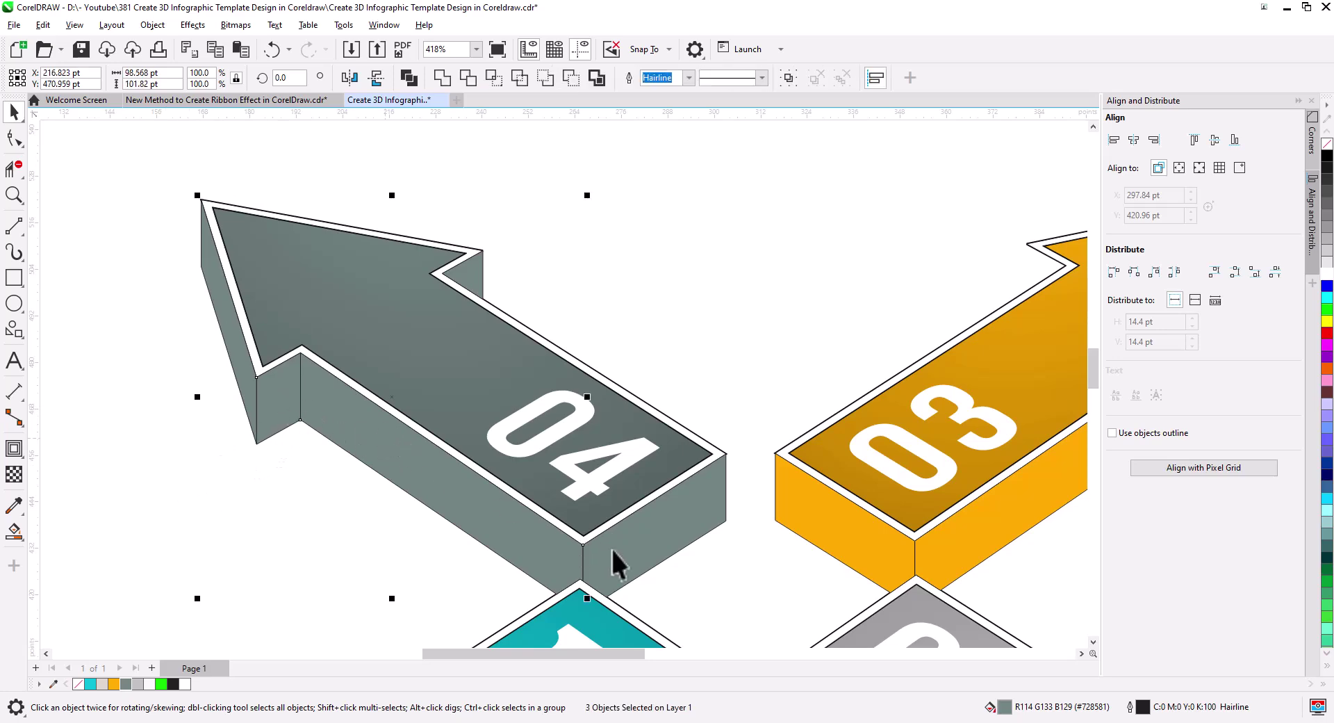
{"action": "left_click", "coordinate": [634, 556], "text": "shift"}
{"action": "left_click", "coordinate": [467, 275], "text": "shift"}
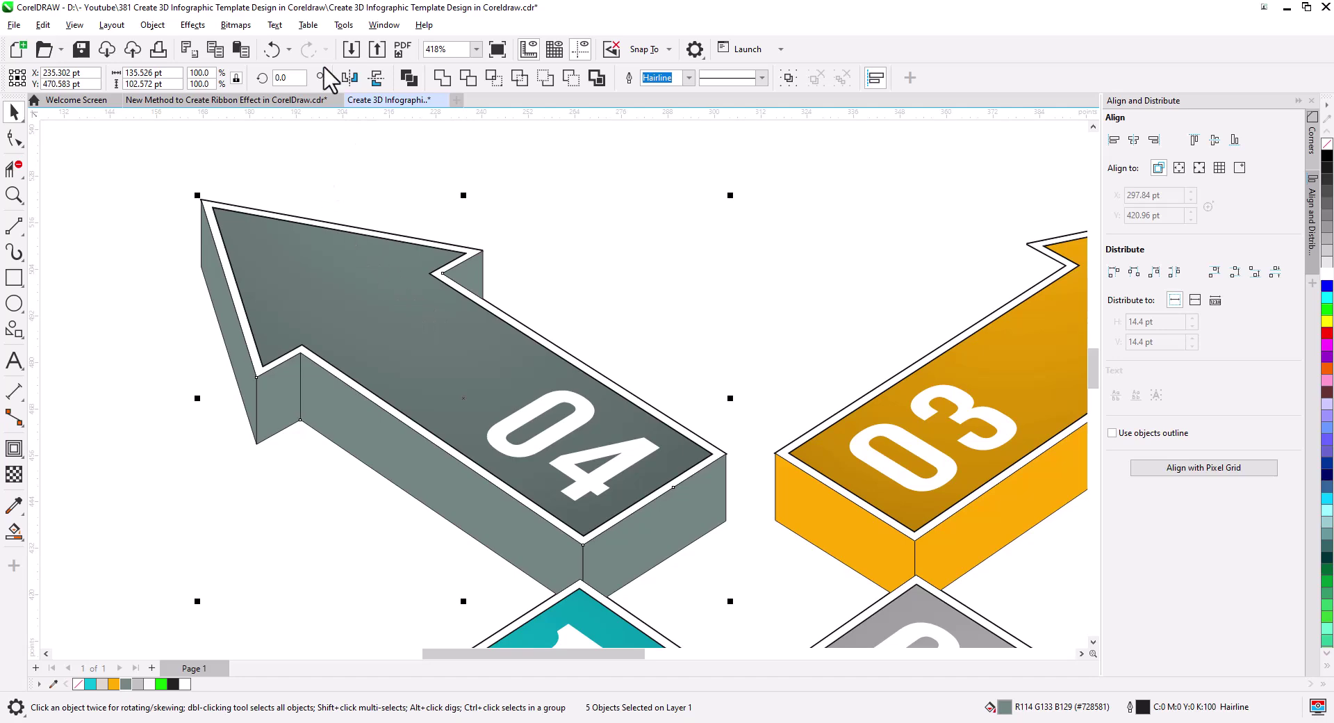
{"action": "left_click", "coordinate": [217, 50]}
{"action": "left_click", "coordinate": [242, 49]}
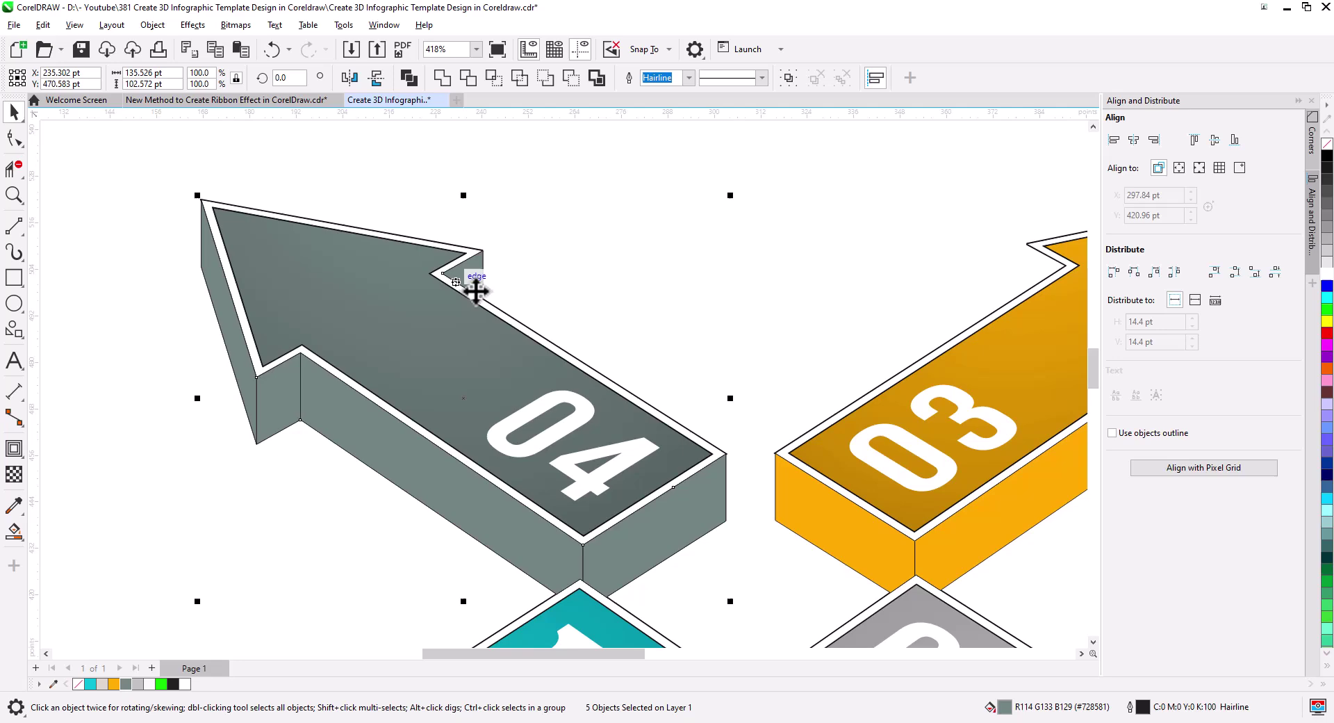
{"action": "left_click", "coordinate": [1327, 157]}
- Apply an upward linear fountain transparency to the black outer arrowhead face of arrow 04, skewed to follow its slanted lower edge
{"action": "left_click", "coordinate": [233, 330]}
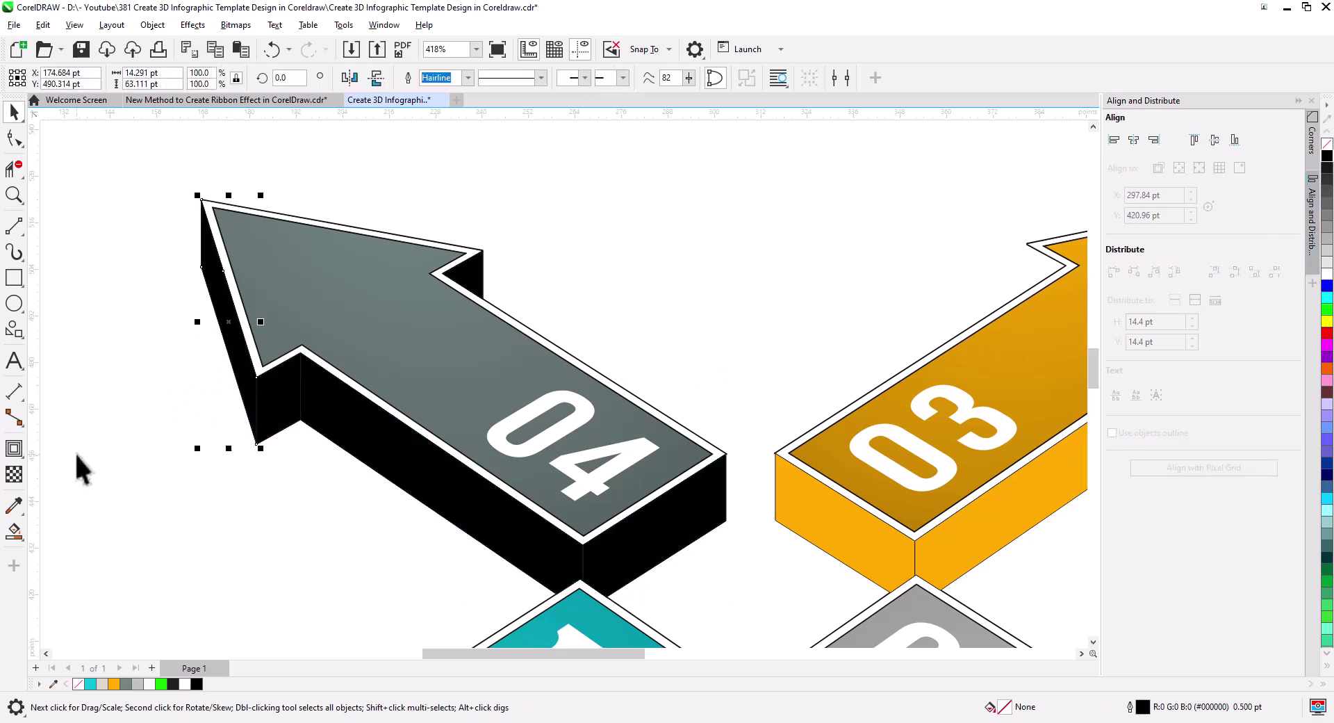
{"action": "left_click", "coordinate": [14, 474]}
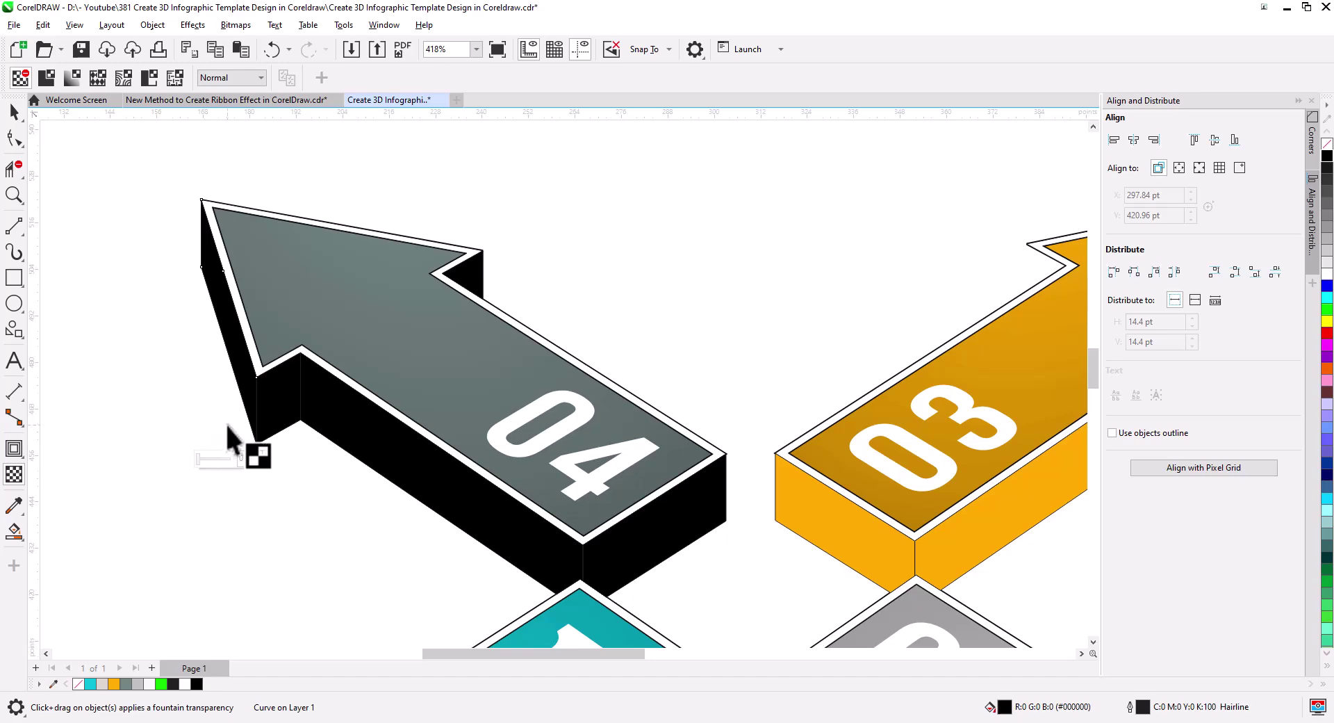
{"action": "left_click_drag", "start_coordinate": [229, 426], "coordinate": [227, 321]}
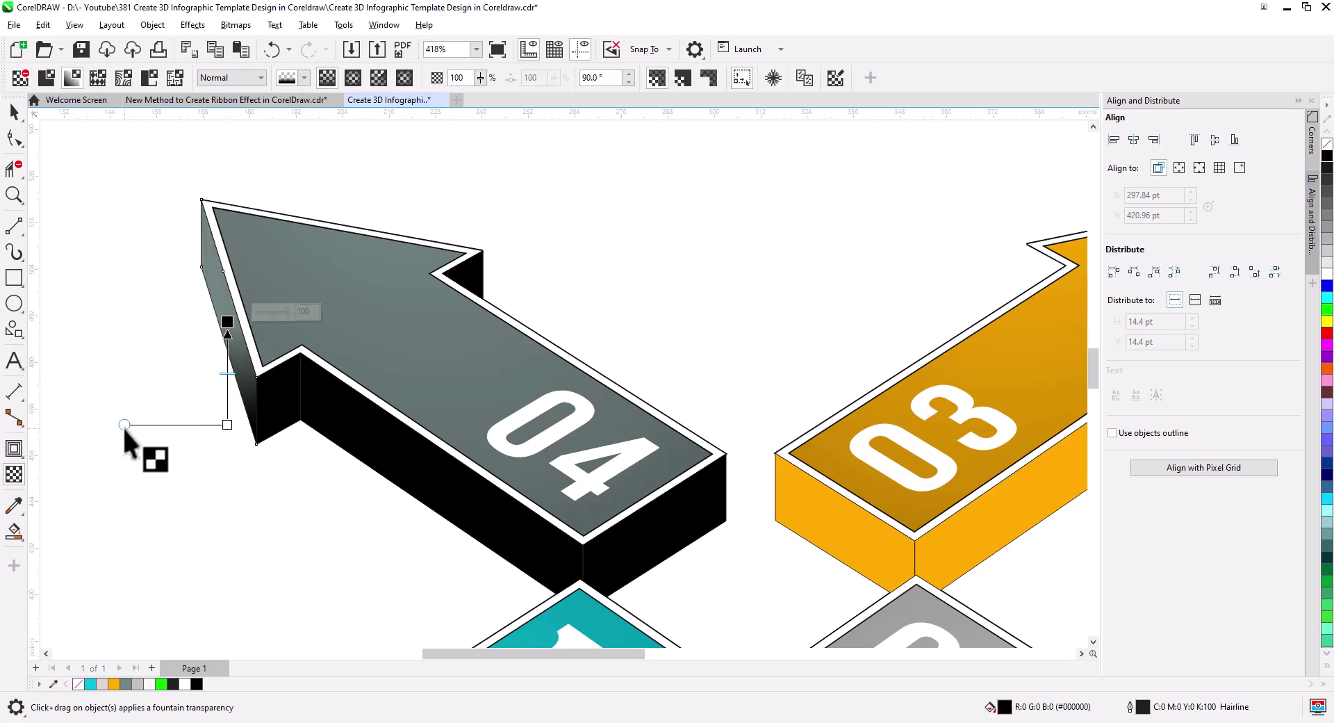
{"action": "left_click_drag", "start_coordinate": [123, 425], "coordinate": [193, 307]}
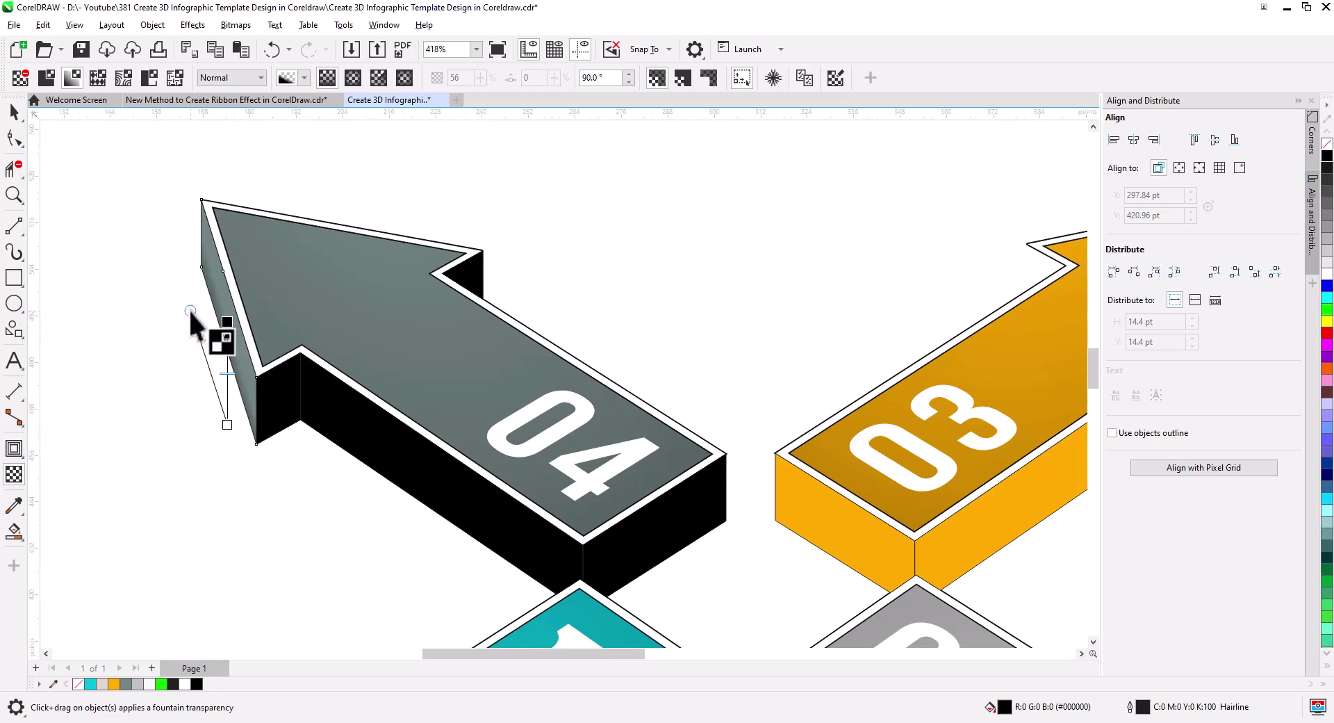
{"action": "left_click_drag", "start_coordinate": [228, 322], "coordinate": [231, 289]}
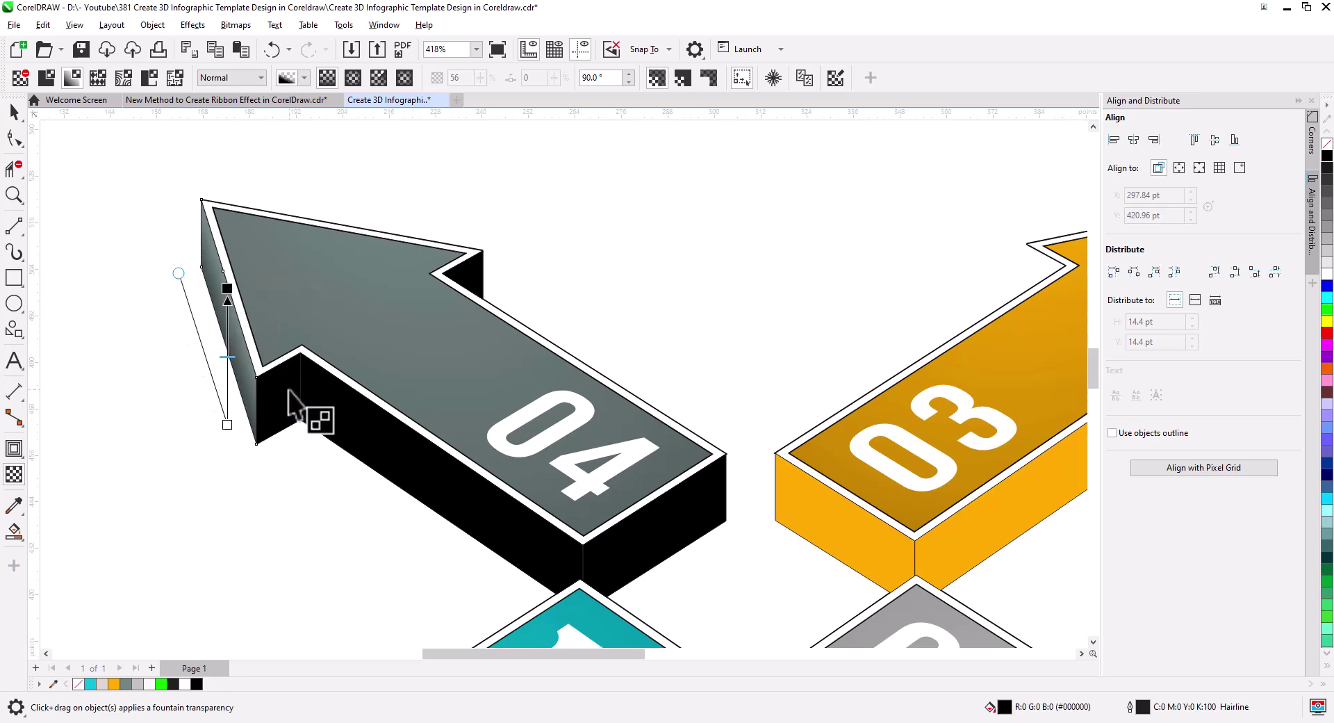
- Fade the black face under arrow 04's front notch upward with a linear transparency skewed along its lower edge
{"action": "left_click", "coordinate": [285, 441]}
{"action": "left_click_drag", "start_coordinate": [285, 439], "coordinate": [286, 356]}
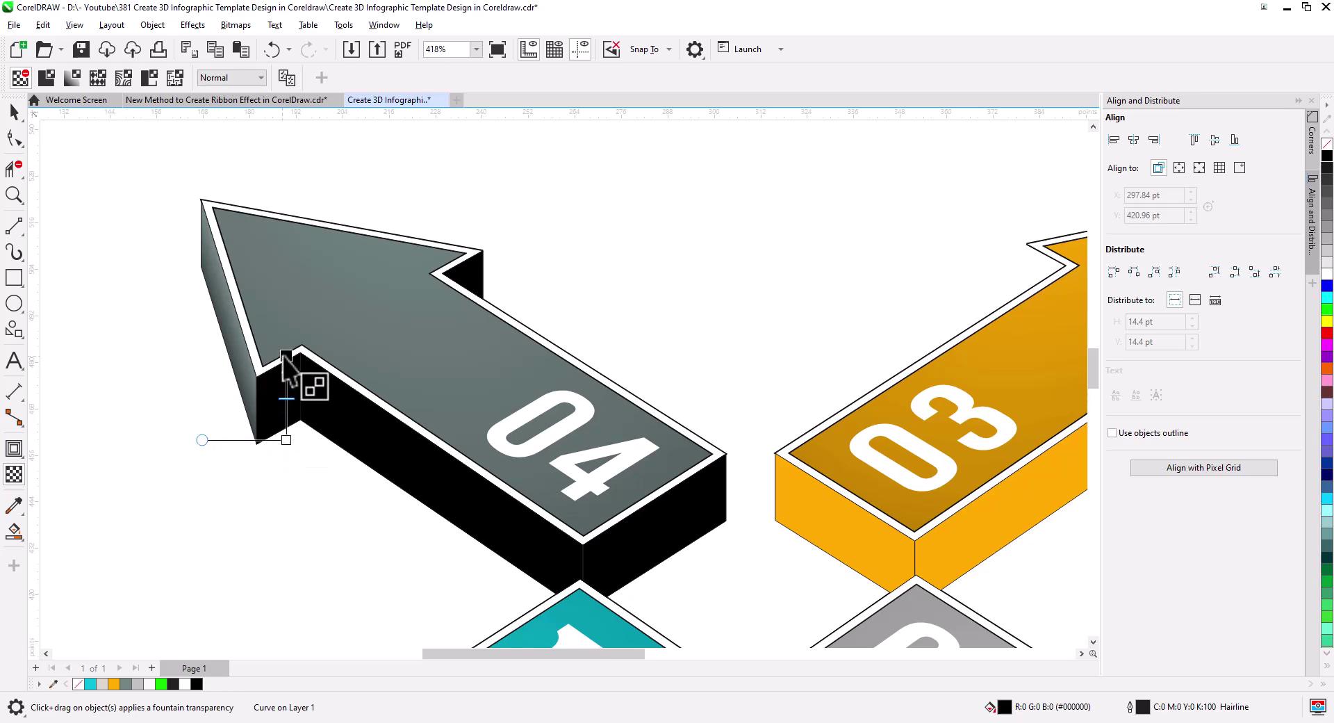
{"action": "left_click_drag", "start_coordinate": [202, 441], "coordinate": [207, 478]}
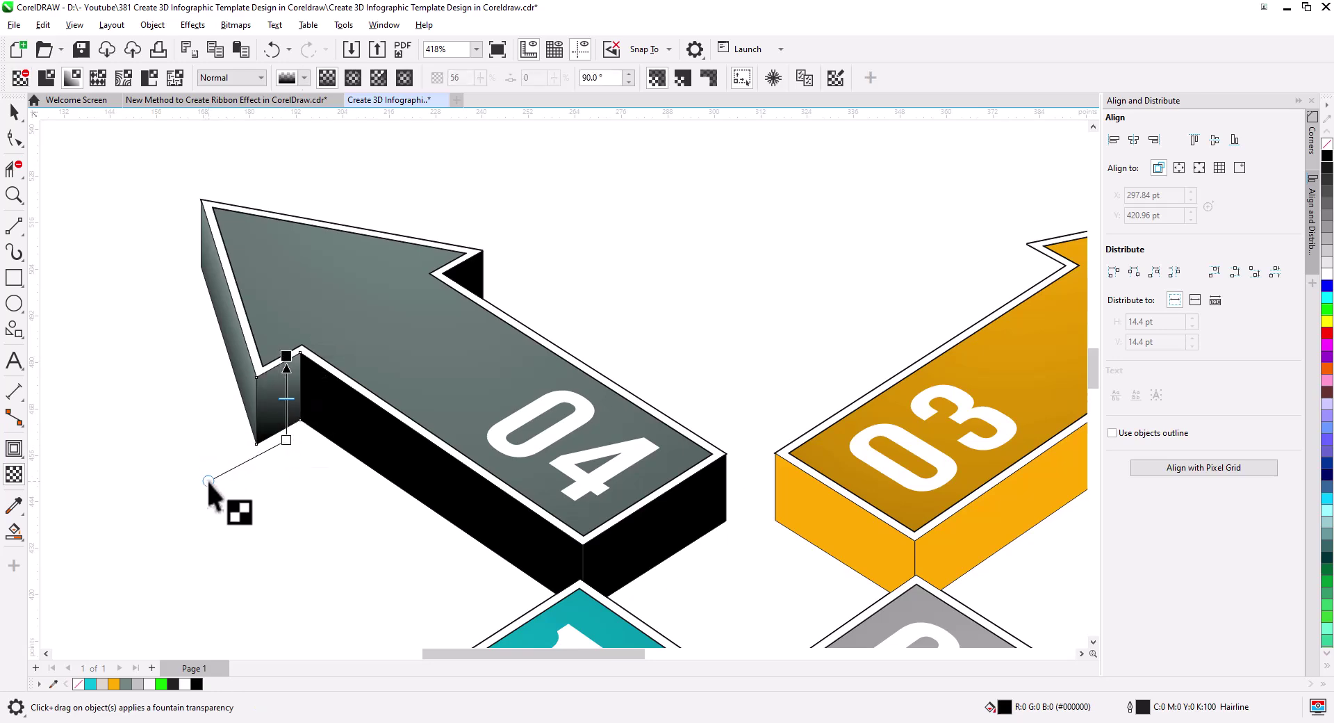
- Fade the black long shaft face of arrow 04 upward with a linear transparency skewed parallel to the shaft
{"action": "left_click", "coordinate": [375, 488]}
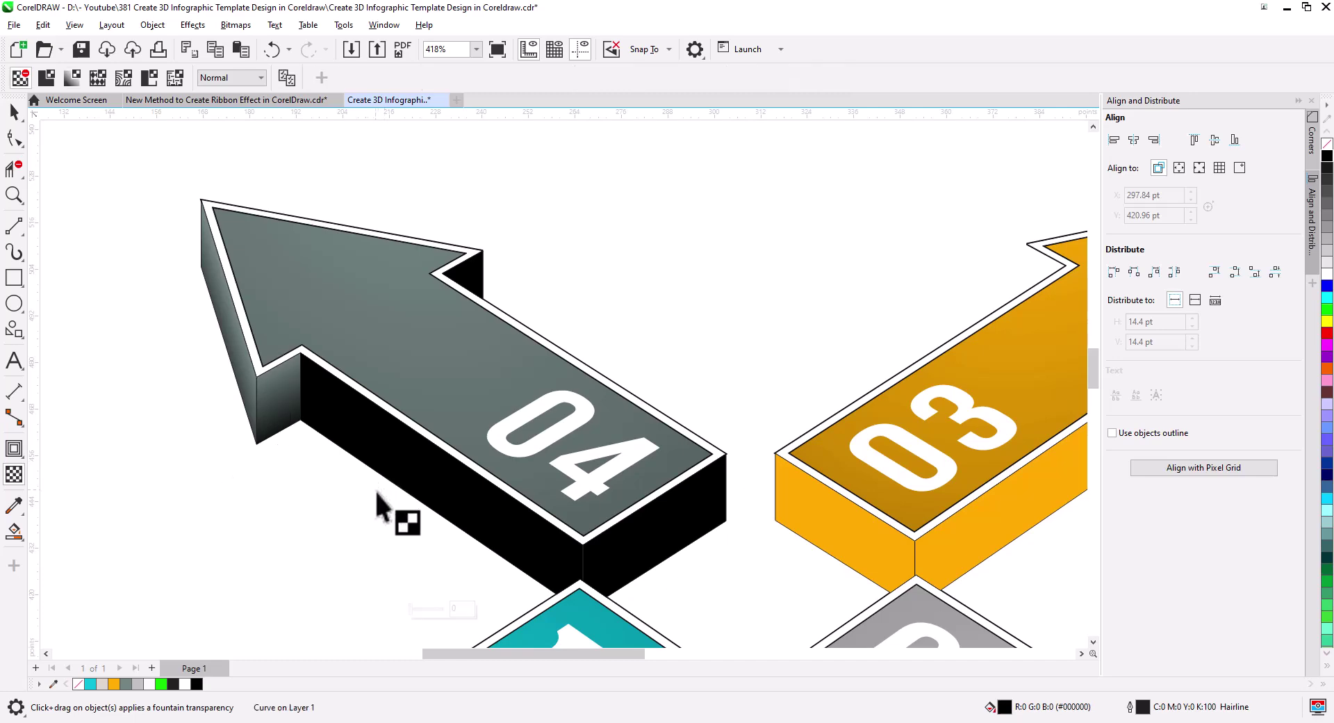
{"action": "left_click_drag", "start_coordinate": [391, 506], "coordinate": [391, 415]}
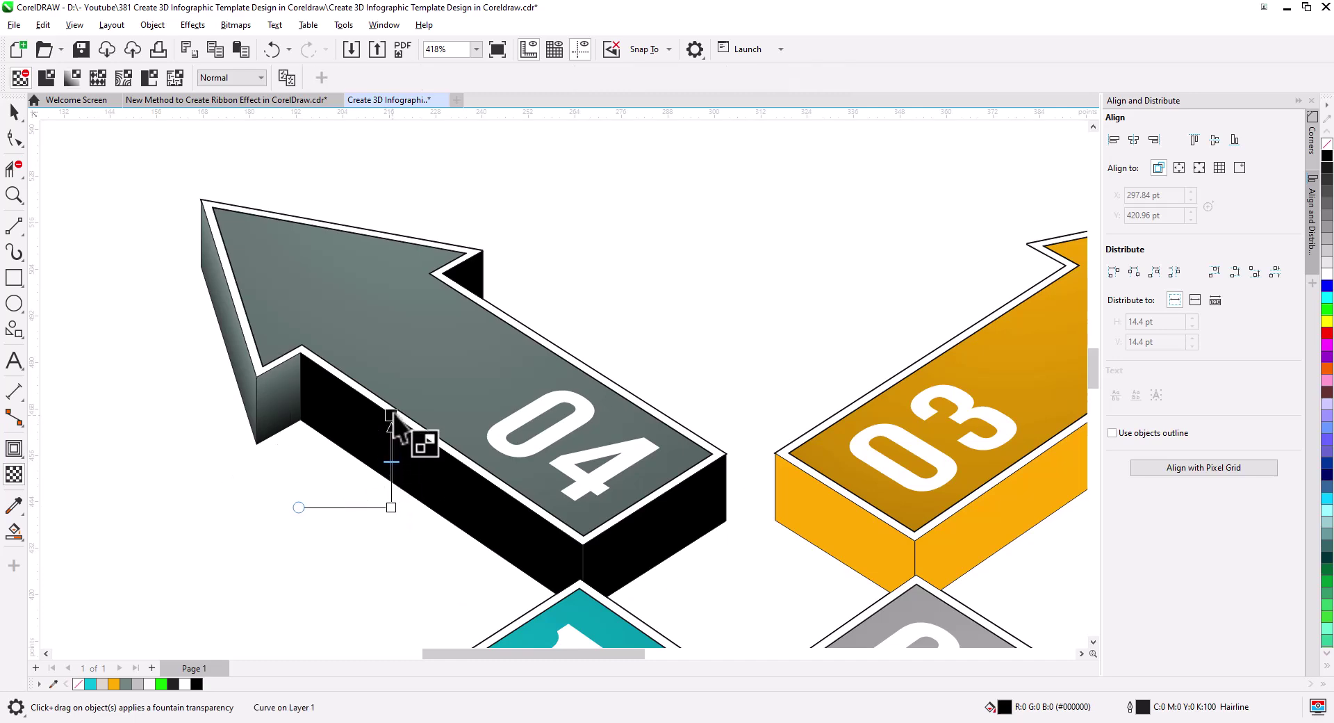
{"action": "left_click_drag", "start_coordinate": [298, 507], "coordinate": [310, 449]}
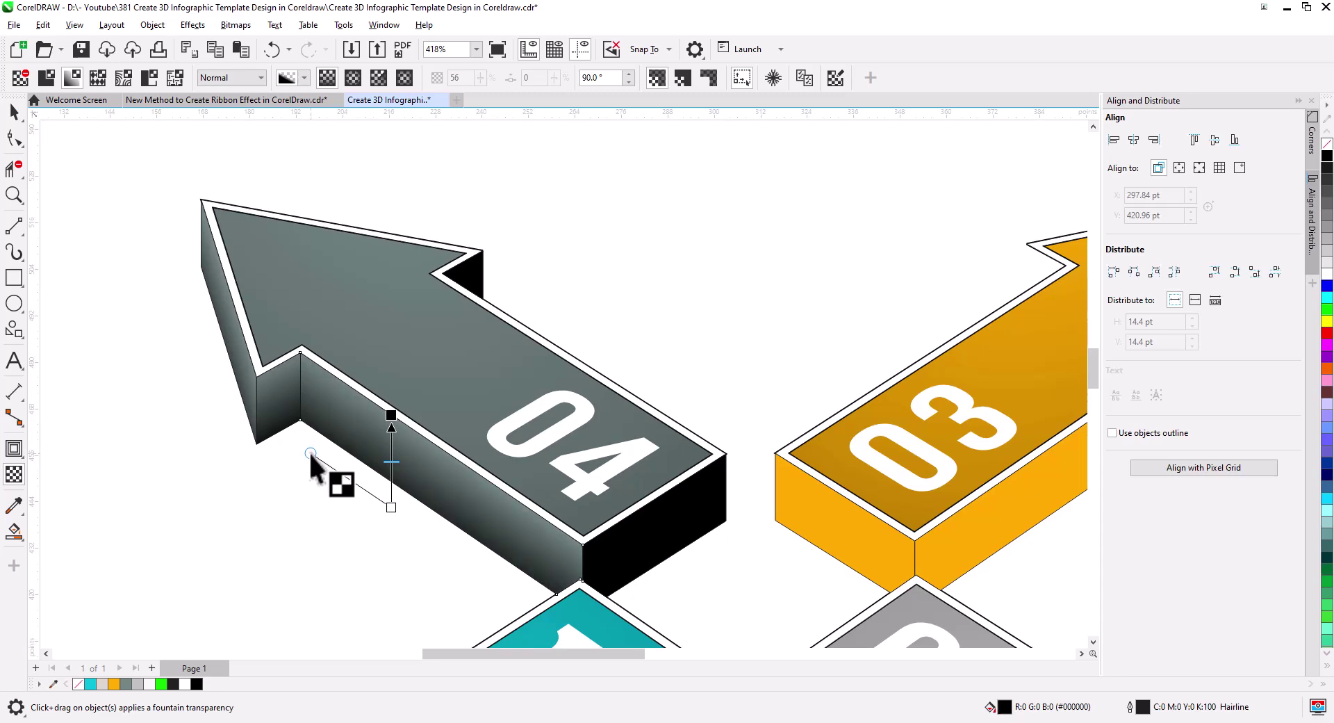
- Fade the black end face of arrow 04's shaft upward with a linear transparency, aligning its skew with the lower edge
{"action": "left_click_drag", "start_coordinate": [494, 558], "coordinate": [347, 498]}
{"action": "left_click", "coordinate": [515, 489]}
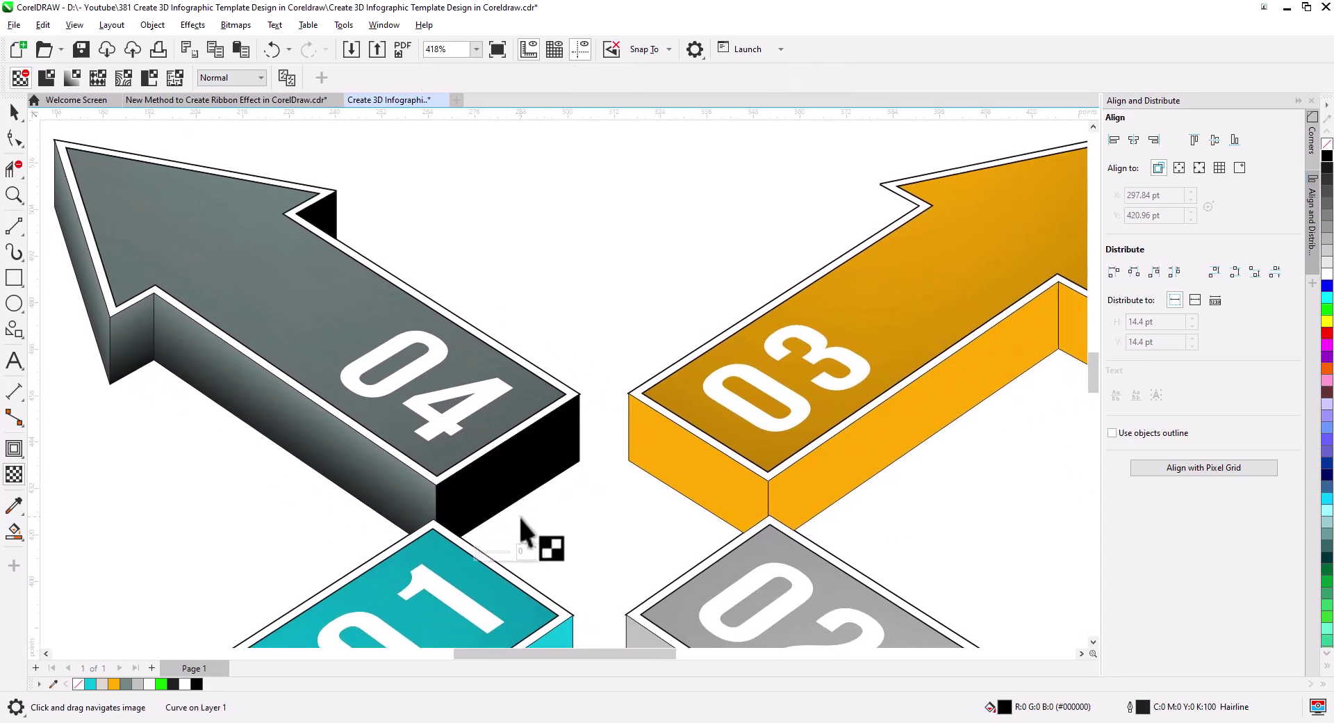
{"action": "left_click_drag", "start_coordinate": [521, 517], "coordinate": [522, 439]}
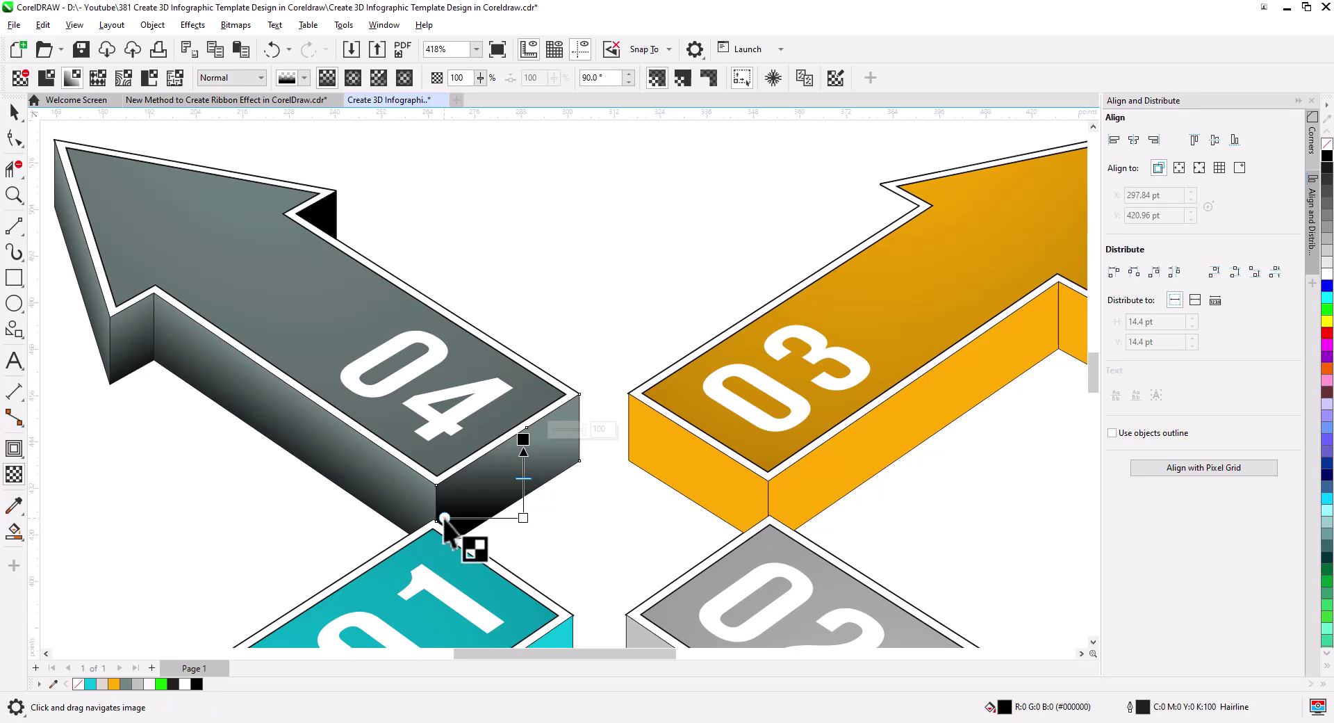
{"action": "left_click_drag", "start_coordinate": [445, 518], "coordinate": [457, 549]}
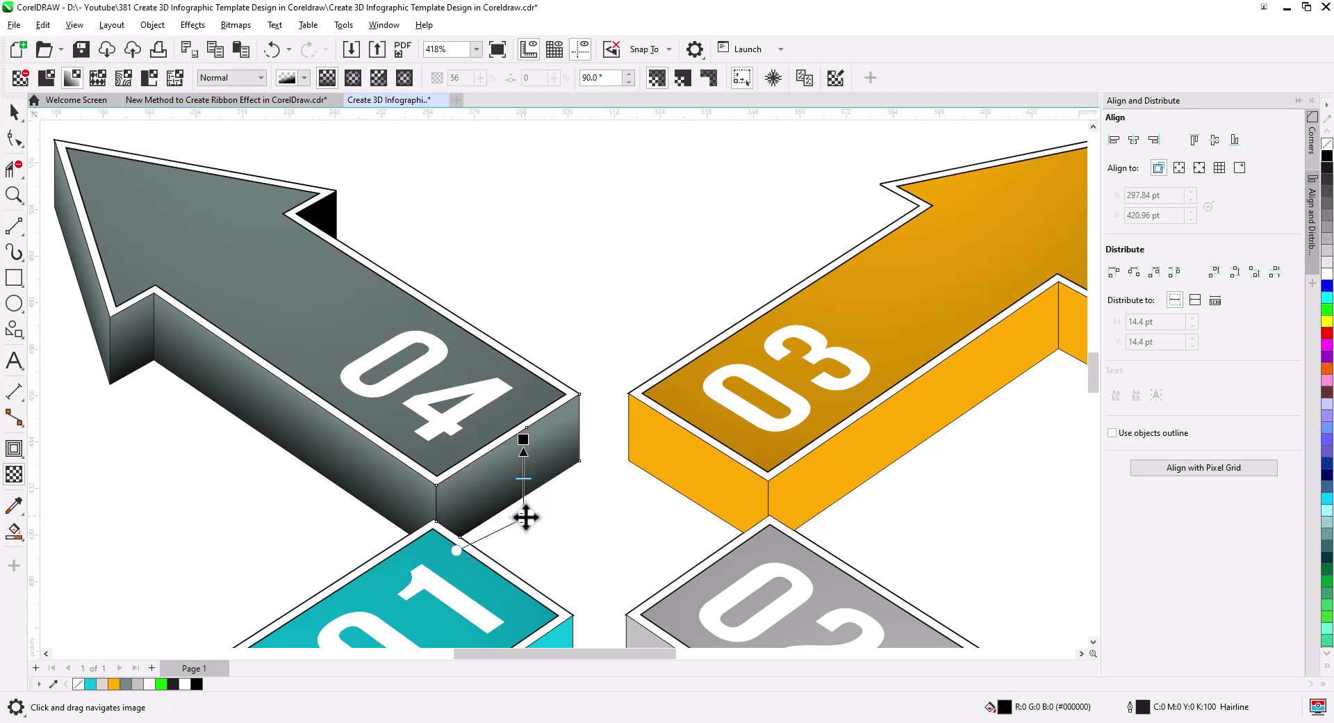
{"action": "left_click_drag", "start_coordinate": [526, 517], "coordinate": [526, 509]}
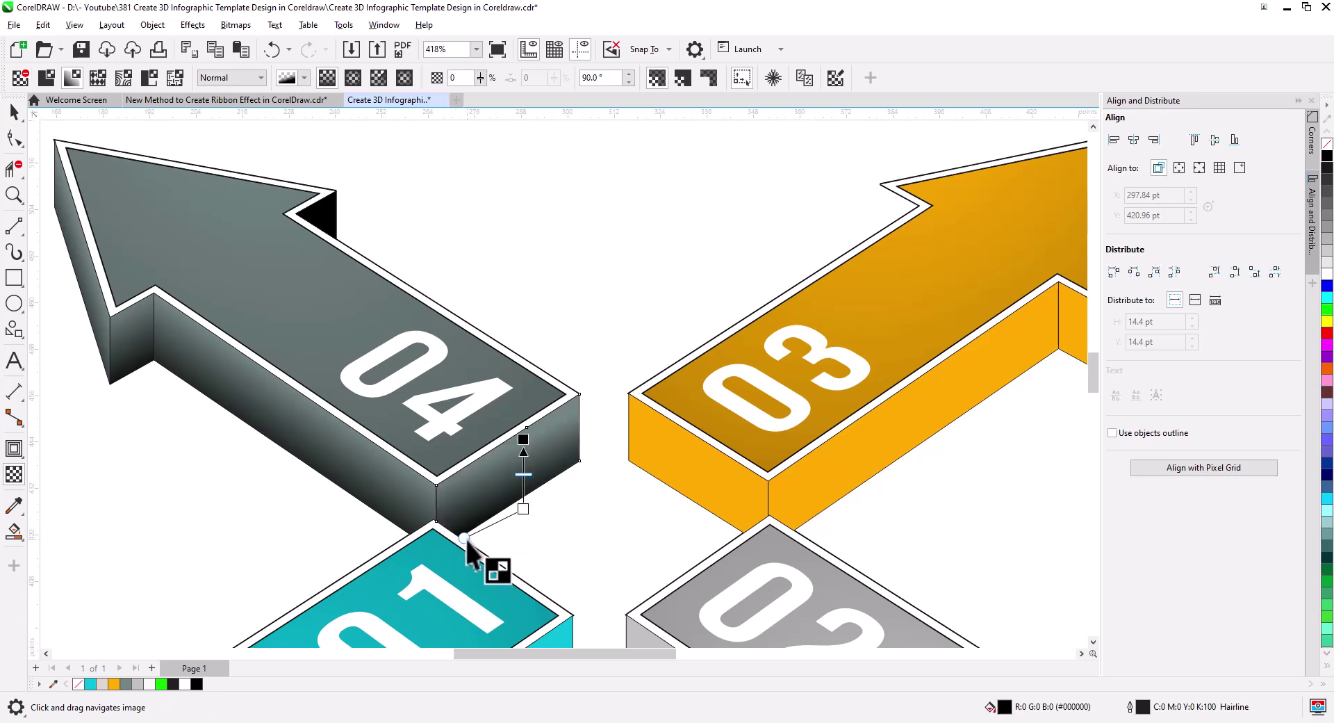
{"action": "left_click_drag", "start_coordinate": [466, 540], "coordinate": [471, 550]}
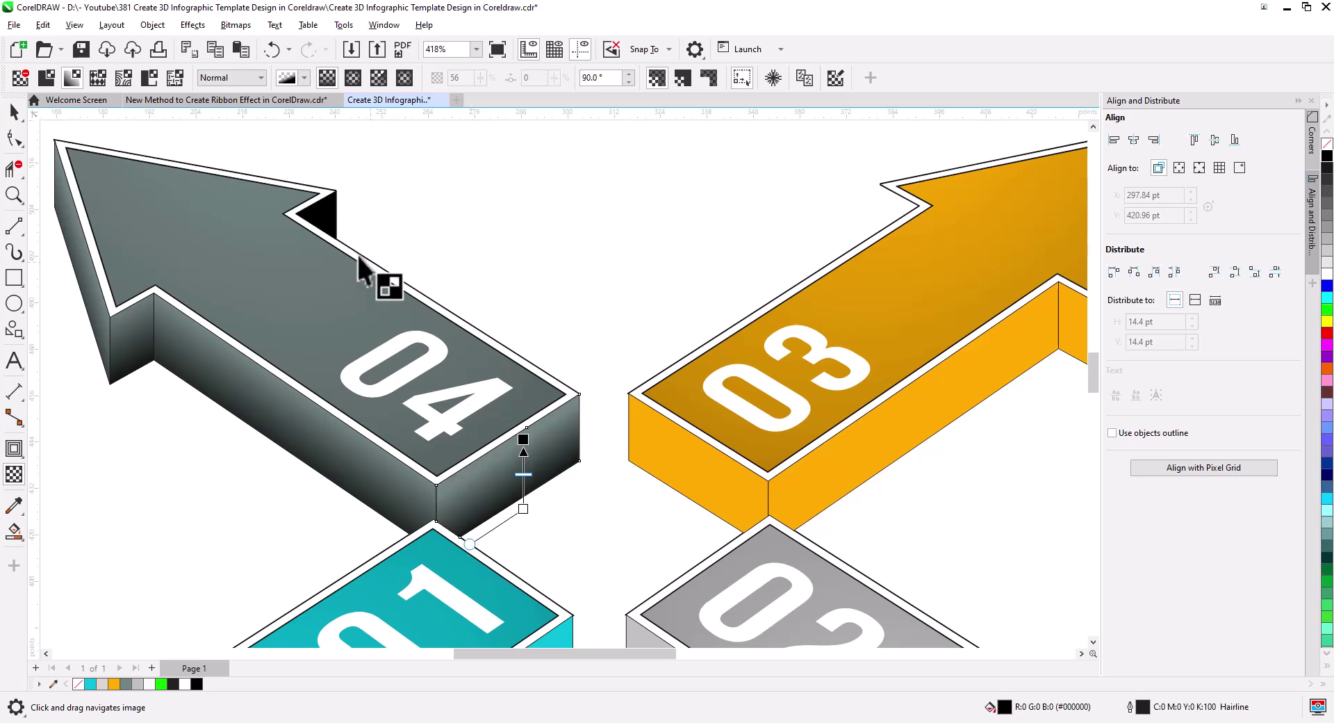
- Fade the small black face behind arrow 04's rear notch upward with a linear transparency and adjust its skew and length
{"action": "left_click", "coordinate": [331, 223]}
{"action": "left_click_drag", "start_coordinate": [400, 273], "coordinate": [388, 309]}
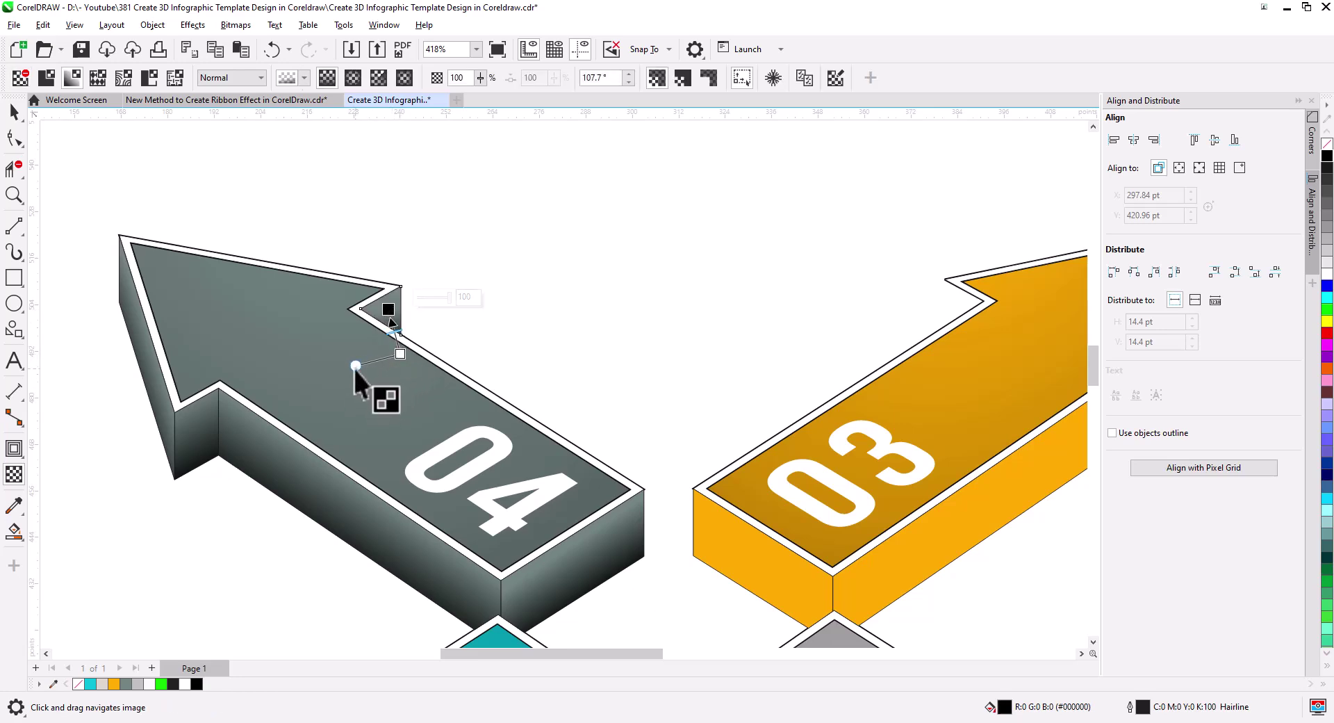
{"action": "left_click_drag", "start_coordinate": [356, 366], "coordinate": [362, 382]}
{"action": "left_click_drag", "start_coordinate": [387, 308], "coordinate": [389, 289]}
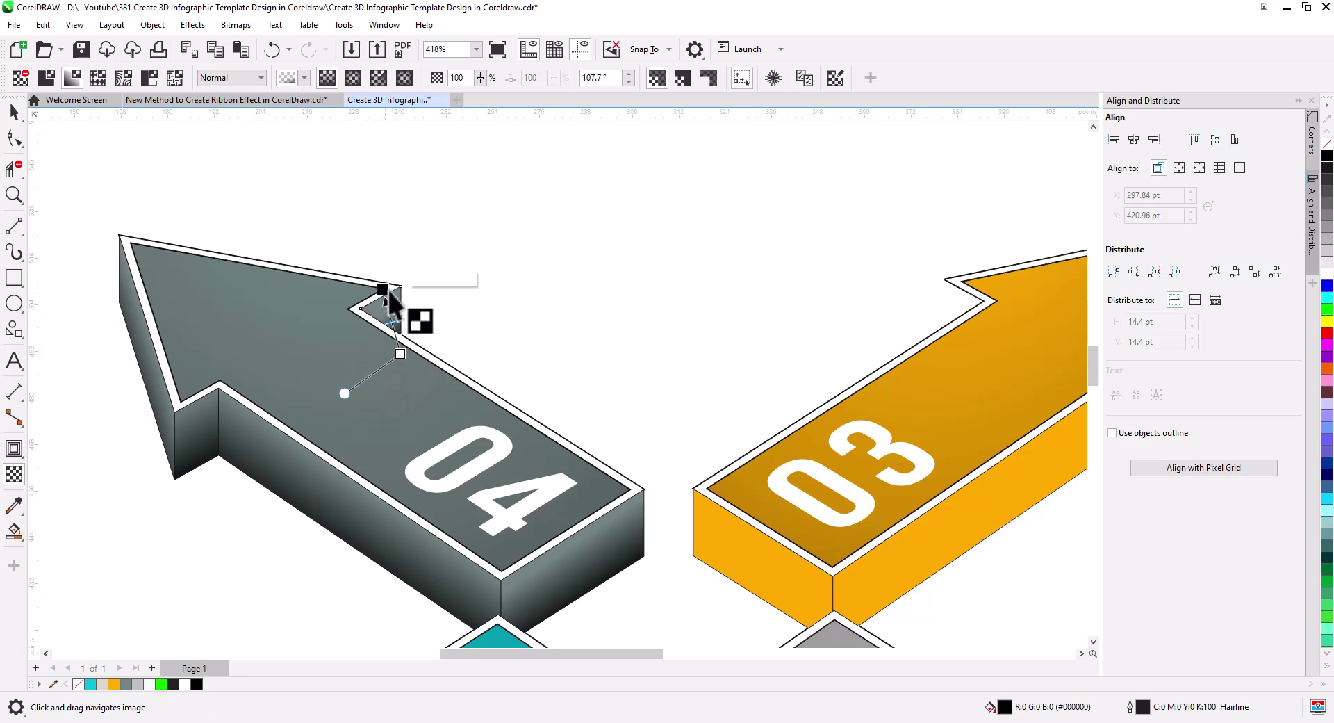
- Undo the last transparency change on arrow 04's rear notch face and realign its gradient vertically at 90°
{"action": "key", "text": "ctrl+z"}
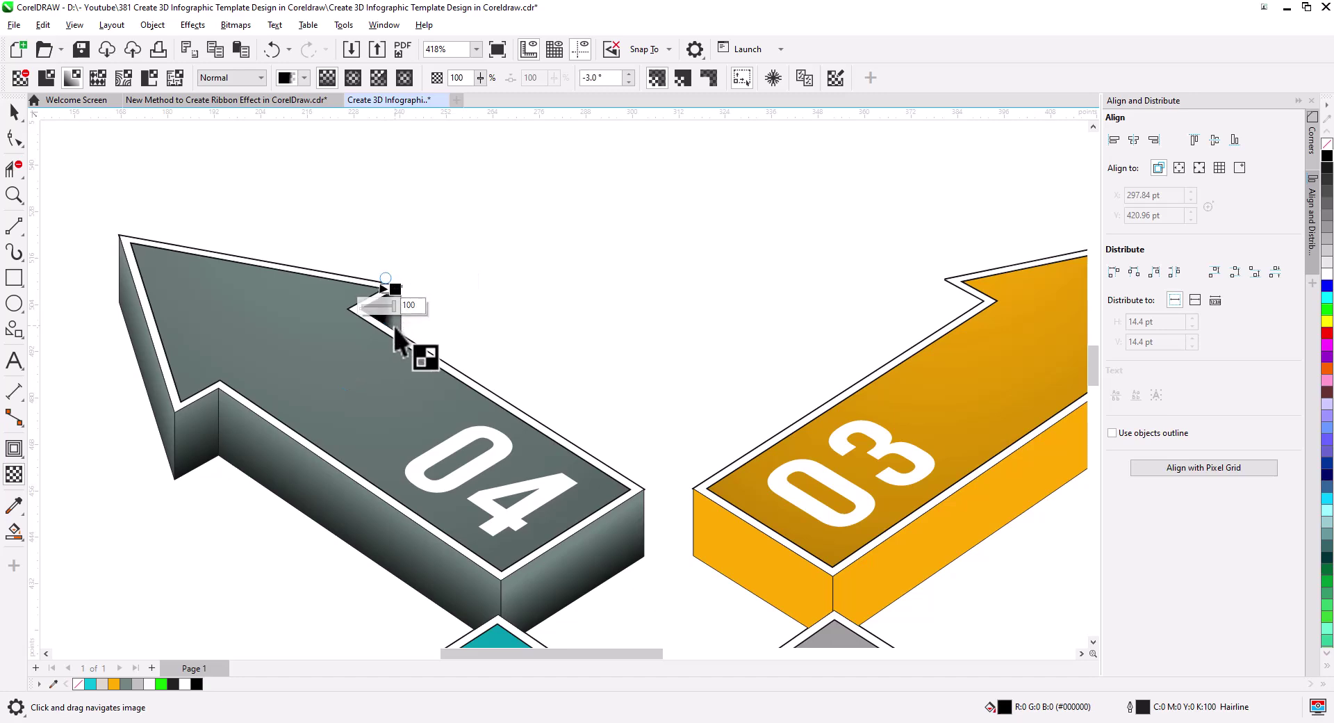
{"action": "left_click_drag", "start_coordinate": [383, 289], "coordinate": [395, 285]}
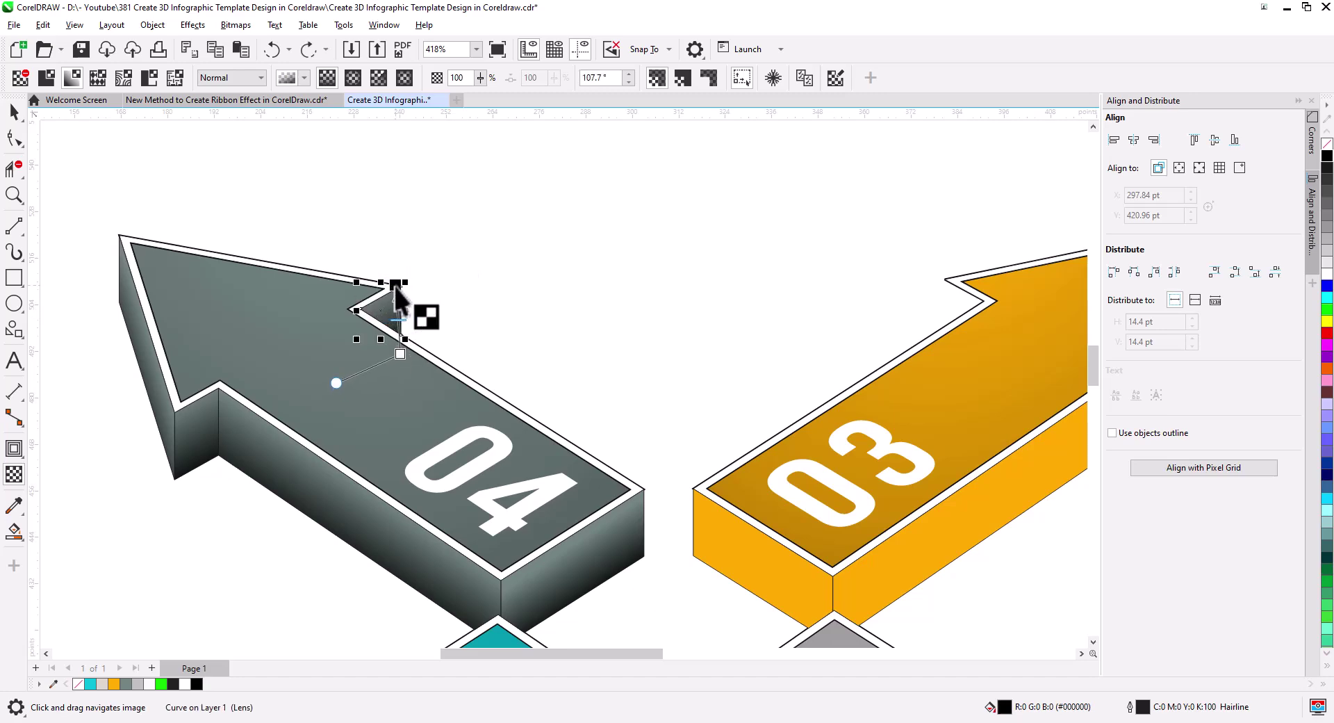
{"action": "left_click_drag", "start_coordinate": [397, 358], "coordinate": [396, 346]}
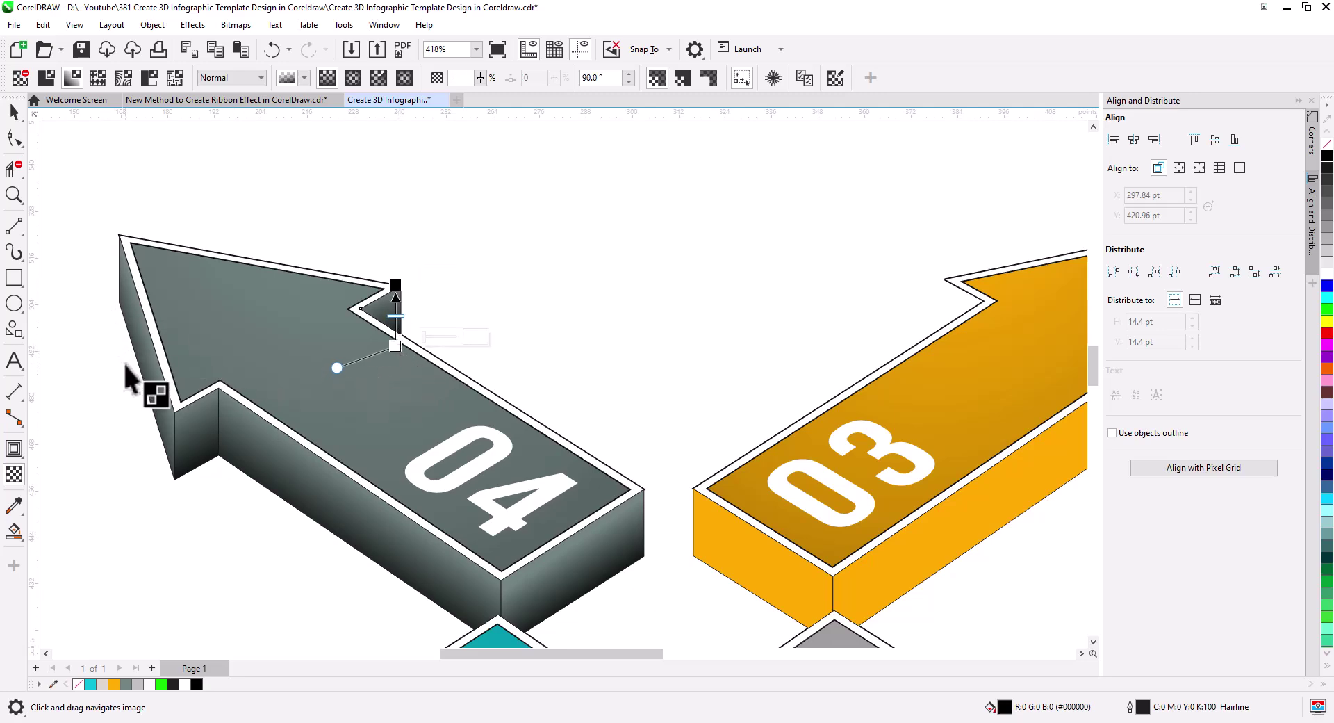
- Set the transparency length on arrow 04's outer arrowhead face and skew it along the face's lower edge
{"action": "left_click_drag", "start_coordinate": [145, 324], "coordinate": [145, 417]}
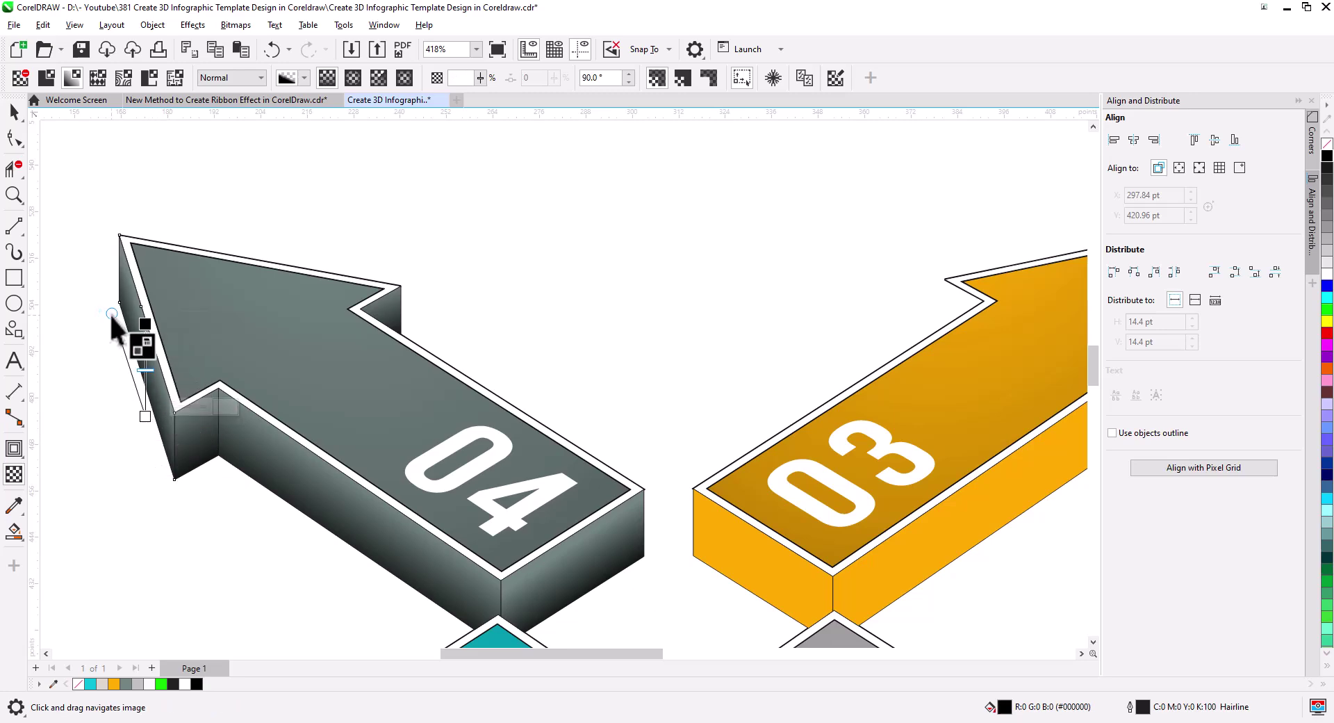
{"action": "left_click_drag", "start_coordinate": [111, 315], "coordinate": [107, 315]}
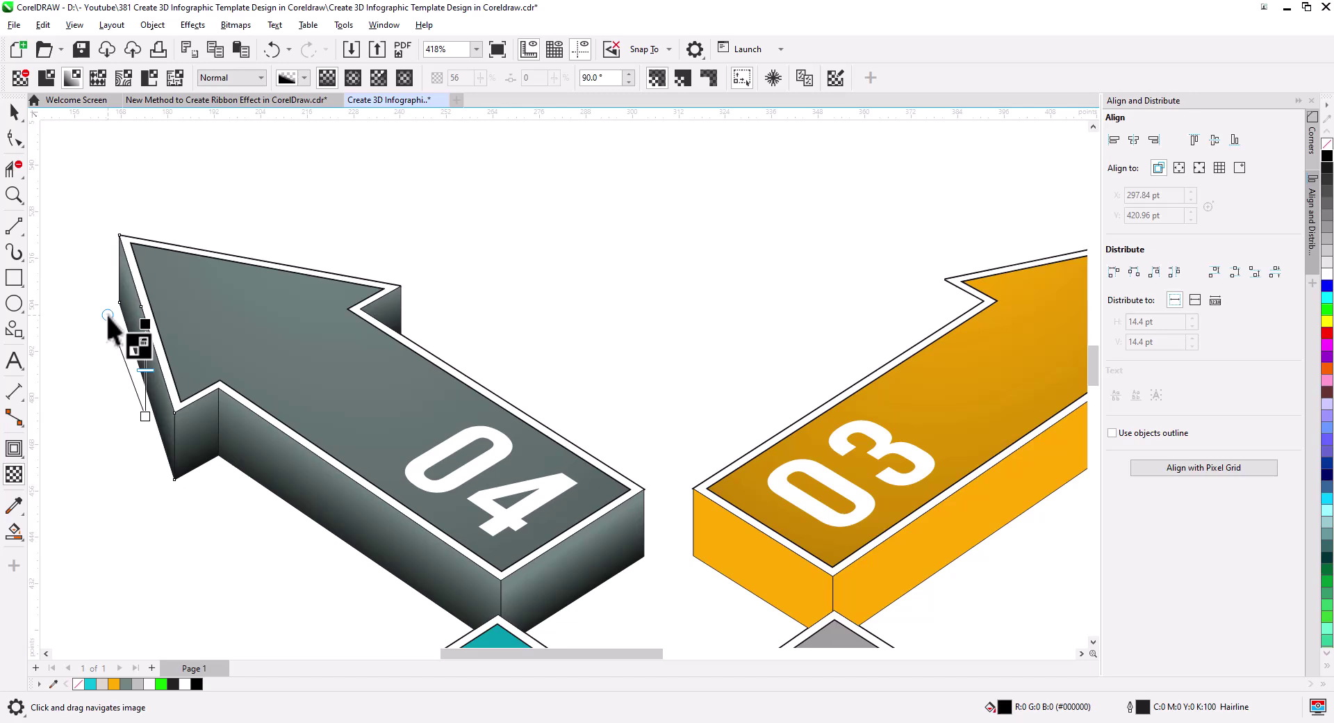
{"action": "left_click", "coordinate": [153, 485]}
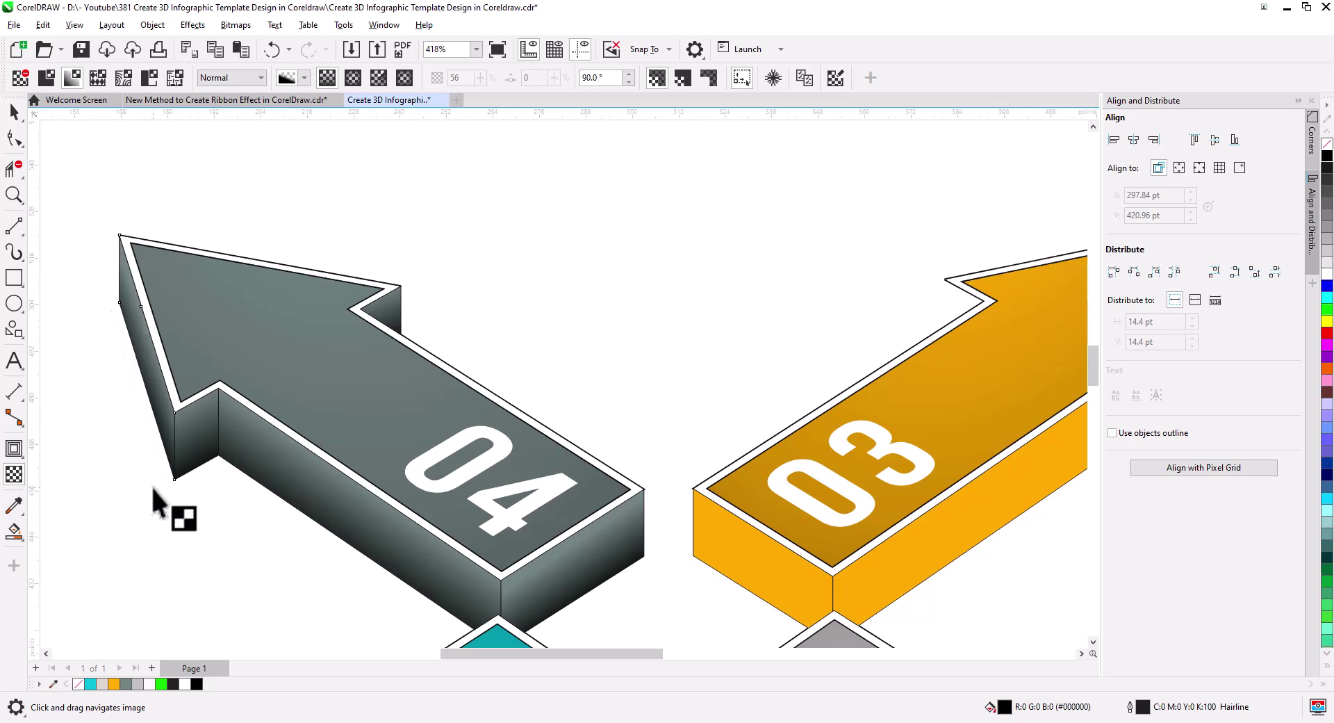
{"action": "left_click", "coordinate": [13, 120]}
{"action": "scroll", "coordinate": [272, 554], "scroll_direction": "down", "scroll_amount": 2}
{"action": "left_click_drag", "start_coordinate": [281, 577], "coordinate": [223, 437]}
{"action": "scroll", "coordinate": [412, 429], "scroll_direction": "up", "scroll_amount": 1}
{"action": "left_click_drag", "start_coordinate": [451, 432], "coordinate": [237, 456]}
{"action": "left_click", "coordinate": [278, 427]}
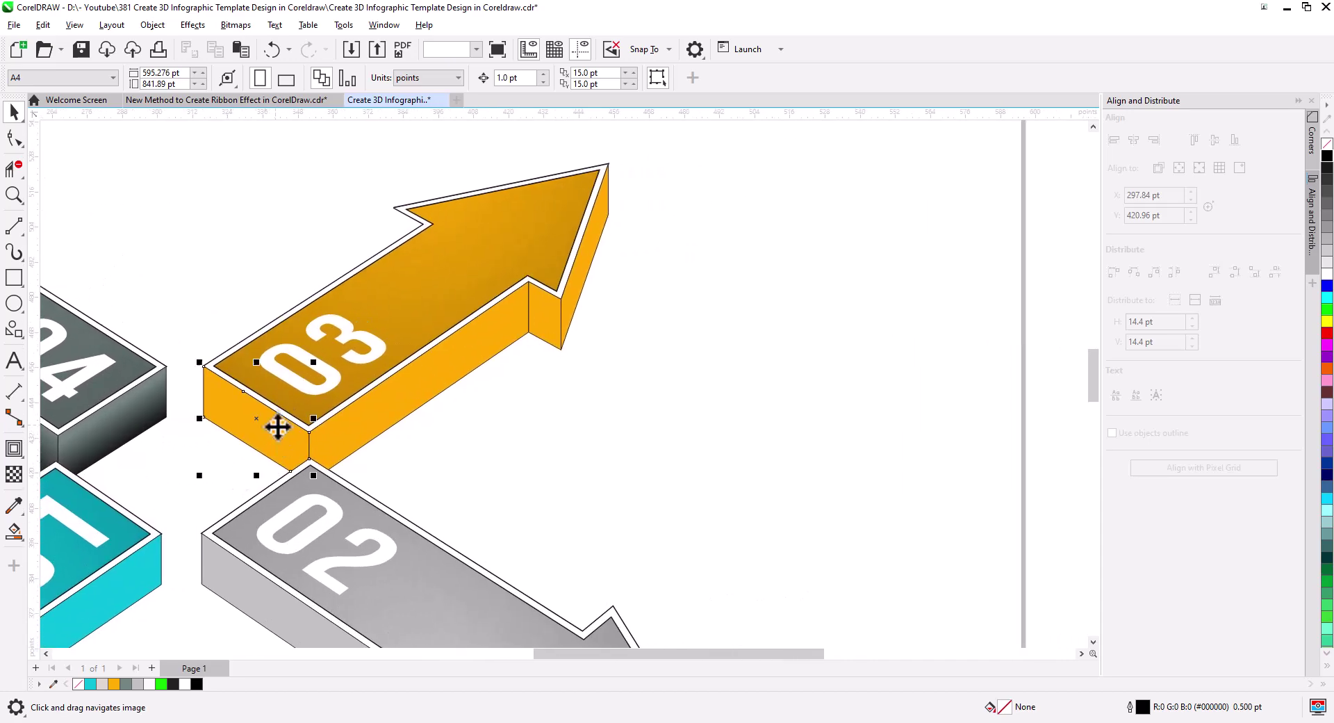
{"action": "left_click", "coordinate": [391, 412], "text": "shift"}
{"action": "left_click", "coordinate": [538, 327], "text": "shift"}
{"action": "left_click", "coordinate": [581, 297], "text": "shift"}
{"action": "left_click", "coordinate": [514, 409]}
- Draw a vertical line along arrow 03's front notch edge and move it to the outer corner of the rear notch
{"action": "scroll", "coordinate": [514, 409], "scroll_direction": "up", "scroll_amount": 1}
{"action": "left_click_drag", "start_coordinate": [514, 408], "coordinate": [576, 481]}
{"action": "scroll", "coordinate": [581, 389], "scroll_direction": "up", "scroll_amount": 2}
{"action": "key", "text": "F5"}
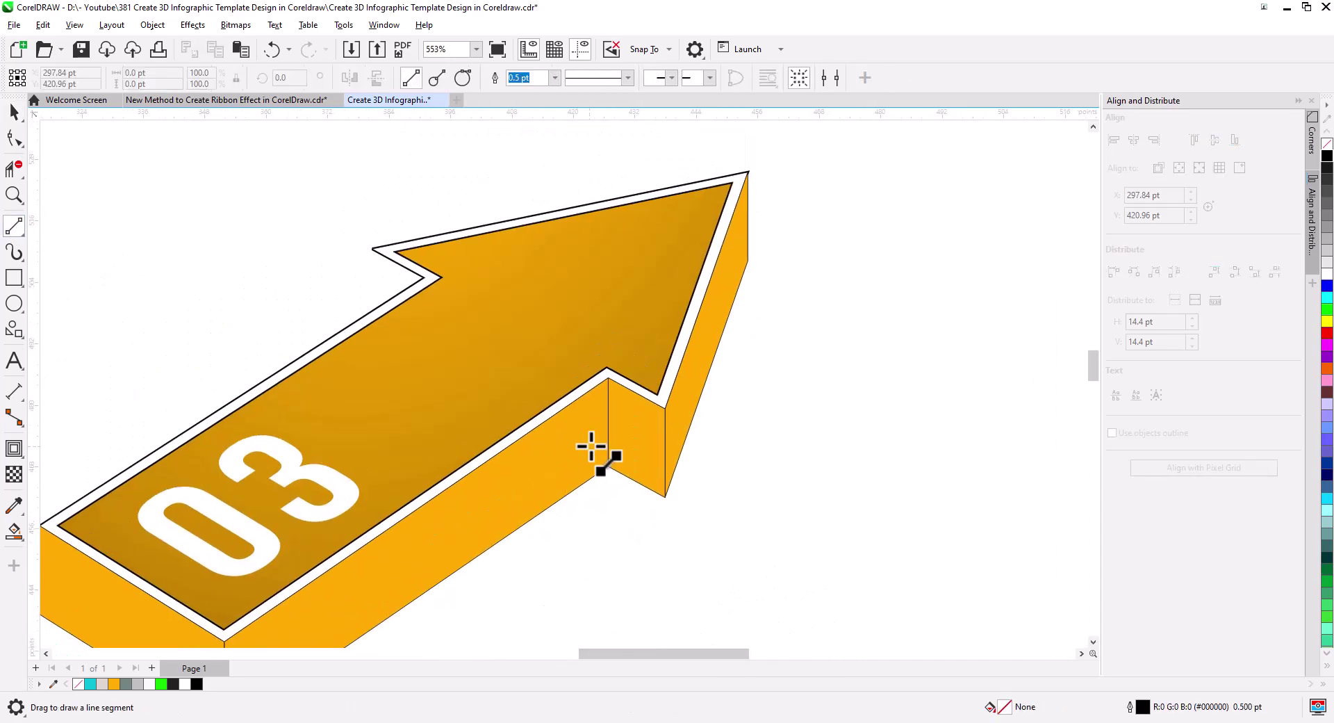
{"action": "left_click_drag", "start_coordinate": [608, 378], "coordinate": [608, 466]}
{"action": "left_click", "coordinate": [14, 114]}
{"action": "left_click_drag", "start_coordinate": [608, 379], "coordinate": [372, 249]}
- Smart-fill the enclosed rear notch region of arrow 03, delete the helper line and colour the new face orange
{"action": "left_click", "coordinate": [13, 531]}
{"action": "left_click", "coordinate": [393, 280]}
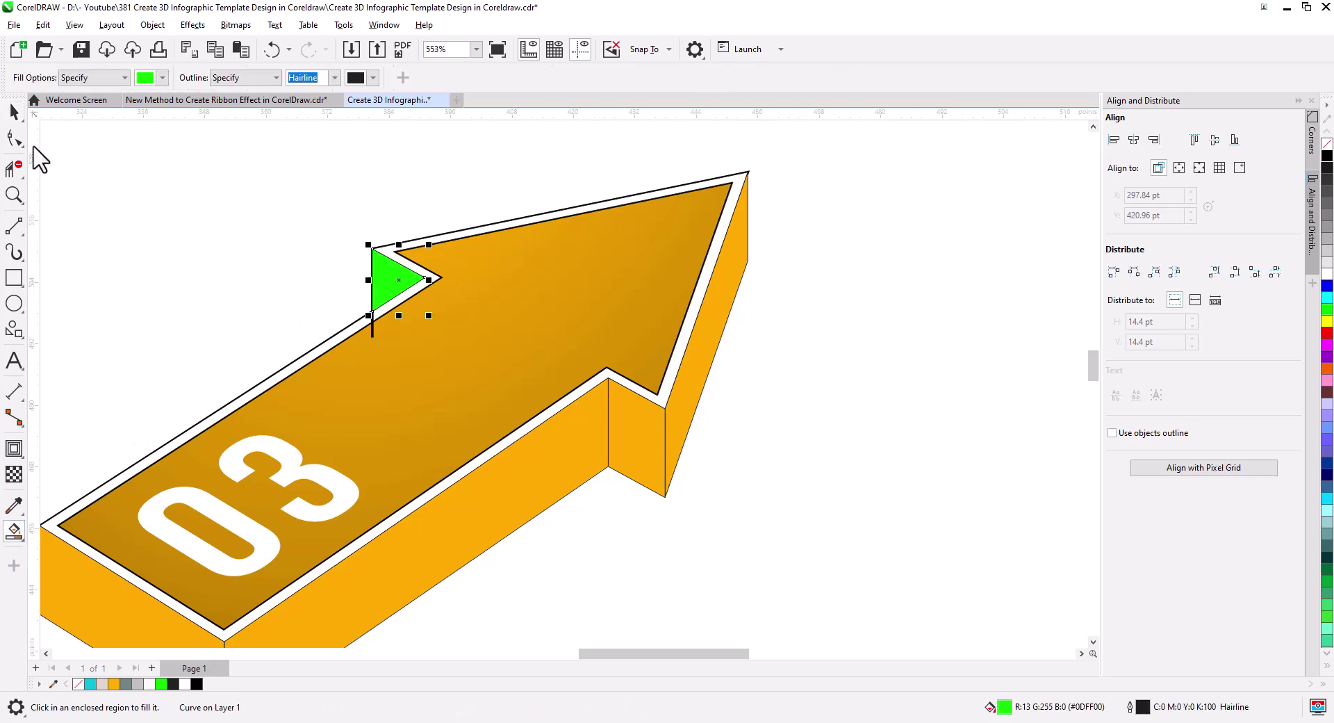
{"action": "left_click", "coordinate": [14, 113]}
{"action": "left_click", "coordinate": [373, 331]}
{"action": "key", "text": "Delete"}
{"action": "left_click", "coordinate": [392, 280]}
{"action": "left_click", "coordinate": [114, 684]}
- Duplicate all five side faces of arrow 03 in place and fill the copies black
{"action": "scroll", "coordinate": [417, 514], "scroll_direction": "down", "scroll_amount": 1}
{"action": "left_click", "coordinate": [590, 388], "text": "shift"}
{"action": "left_click", "coordinate": [630, 356], "text": "shift"}
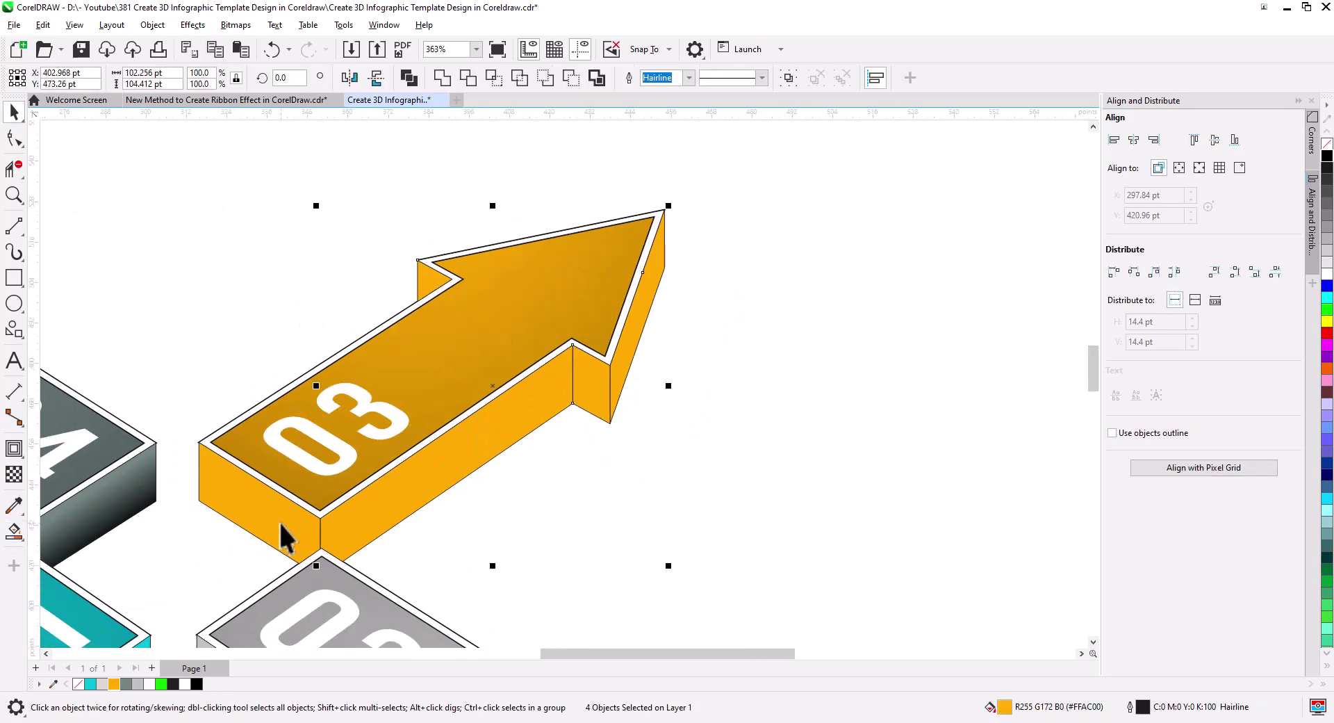
{"action": "left_click", "coordinate": [281, 523], "text": "shift"}
{"action": "left_click", "coordinate": [1328, 155]}
- Fade the black rear and front notch faces of arrow 03 upward with linear transparencies skewed along their lower edges
{"action": "left_click", "coordinate": [765, 457]}
{"action": "left_click", "coordinate": [430, 279]}
{"action": "left_click", "coordinate": [14, 474]}
{"action": "scroll", "coordinate": [436, 296], "scroll_direction": "up", "scroll_amount": 1}
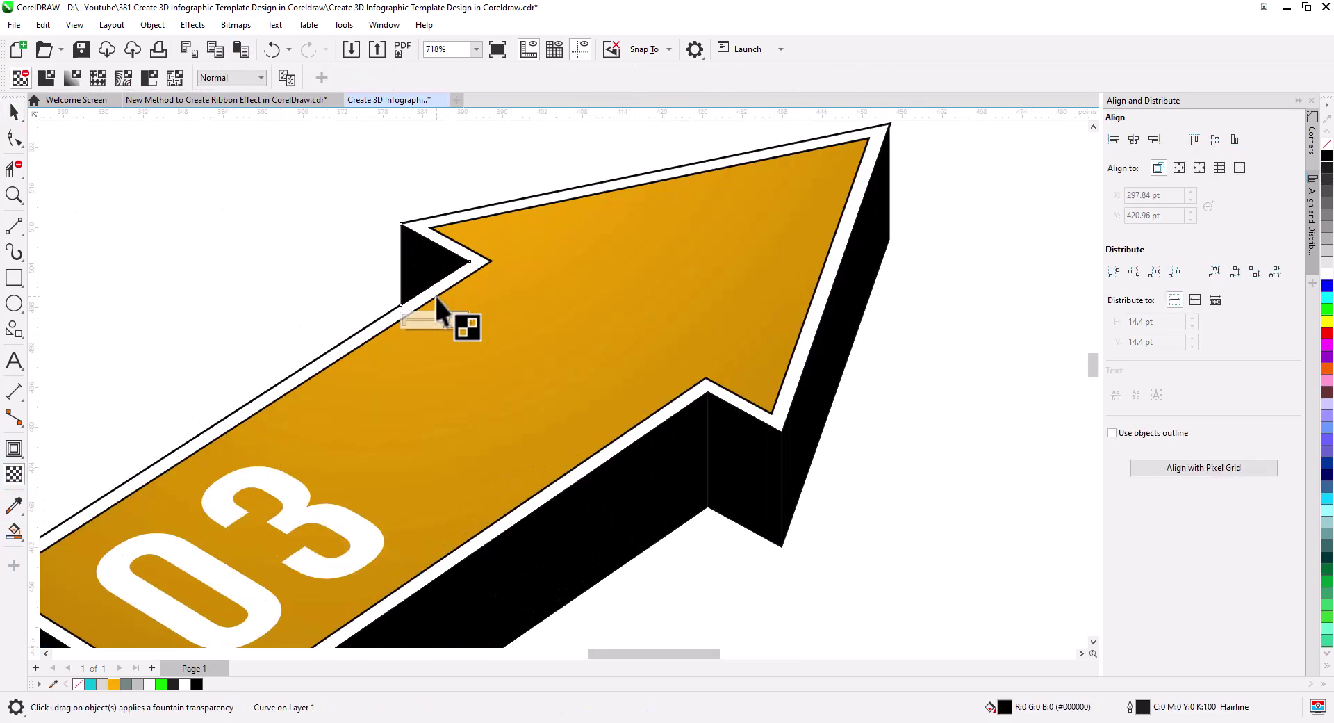
{"action": "left_click_drag", "start_coordinate": [437, 309], "coordinate": [435, 240]}
{"action": "left_click_drag", "start_coordinate": [748, 529], "coordinate": [750, 415]}
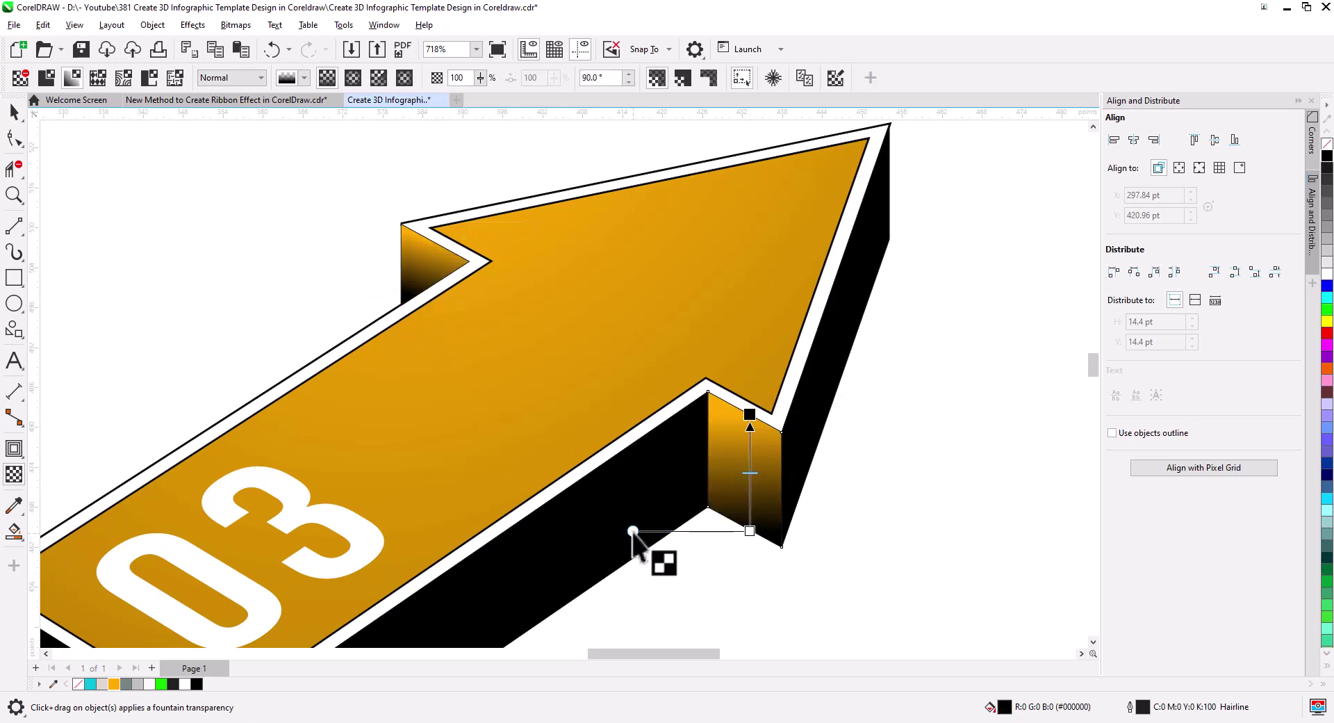
{"action": "left_click_drag", "start_coordinate": [633, 531], "coordinate": [659, 483]}
- Fade the black outer arrowhead face of arrow 03 upward with a linear transparency skewed parallel to its sloping lower edge
{"action": "left_click", "coordinate": [806, 448]}
{"action": "left_click_drag", "start_coordinate": [830, 477], "coordinate": [829, 295]}
{"action": "left_click_drag", "start_coordinate": [649, 477], "coordinate": [781, 623]}
{"action": "left_click_drag", "start_coordinate": [830, 476], "coordinate": [825, 415]}
{"action": "left_click_drag", "start_coordinate": [798, 513], "coordinate": [789, 532]}
{"action": "left_click_drag", "start_coordinate": [829, 416], "coordinate": [836, 447]}
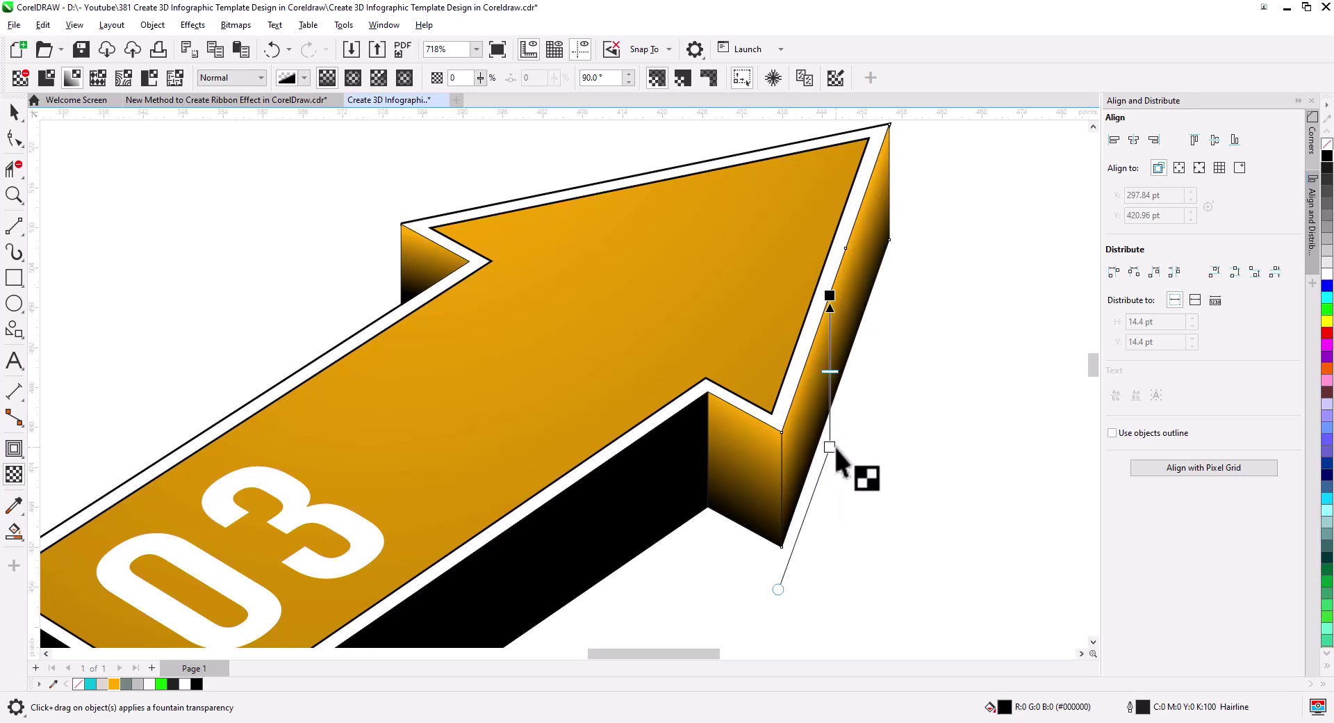
{"action": "scroll", "coordinate": [800, 515], "scroll_direction": "down", "scroll_amount": 1}
{"action": "left_click_drag", "start_coordinate": [780, 554], "coordinate": [806, 523]}
- Fade the black long shaft face of arrow 03 upward with a shortened linear transparency skewed parallel to the shaft
{"action": "left_click", "coordinate": [706, 466]}
{"action": "left_click_drag", "start_coordinate": [718, 556], "coordinate": [840, 429]}
{"action": "left_click_drag", "start_coordinate": [746, 450], "coordinate": [743, 327]}
{"action": "left_click_drag", "start_coordinate": [623, 449], "coordinate": [641, 522]}
{"action": "left_click_drag", "start_coordinate": [747, 450], "coordinate": [745, 417]}
{"action": "left_click_drag", "start_coordinate": [669, 475], "coordinate": [664, 477]}
- Fade the black end face of arrow 03's shaft upward with a linear transparency skewed along its lower edge
{"action": "left_click", "coordinate": [361, 528]}
{"action": "left_click_drag", "start_coordinate": [349, 568], "coordinate": [604, 422]}
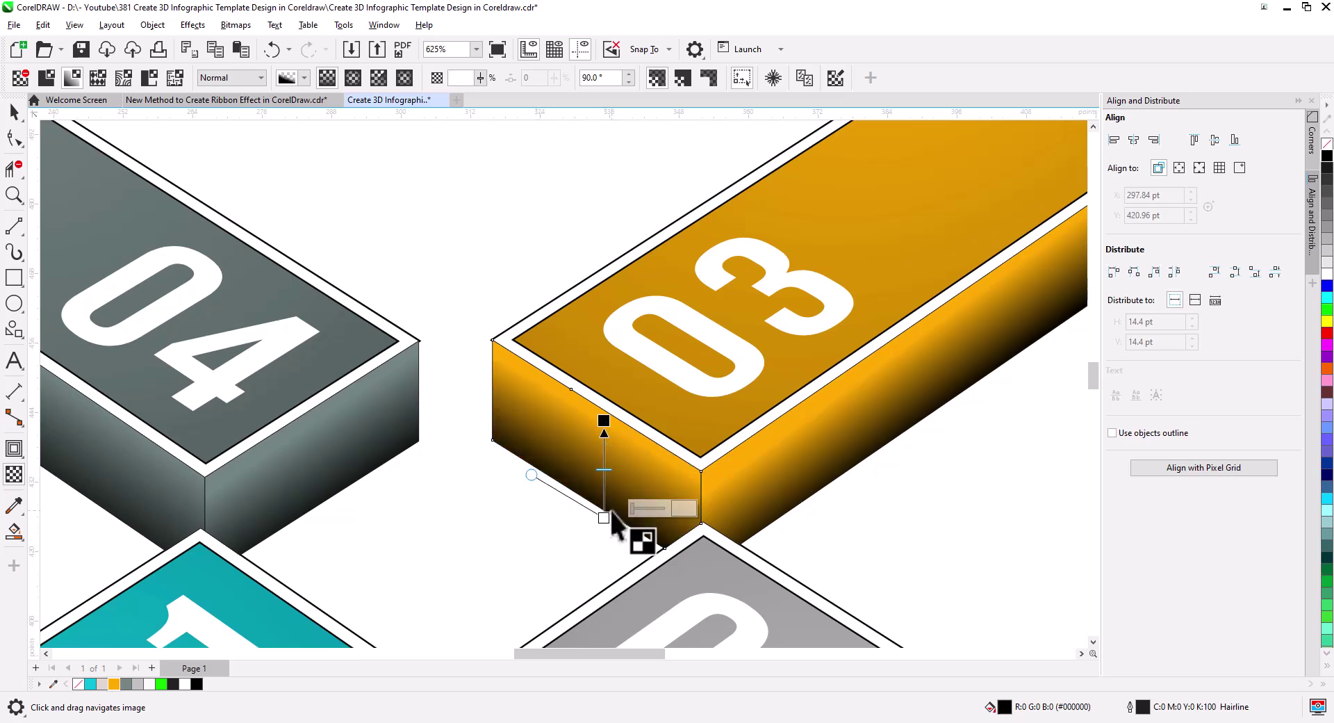
{"action": "scroll", "coordinate": [612, 507], "scroll_direction": "down", "scroll_amount": 2}
{"action": "scroll", "coordinate": [631, 334], "scroll_direction": "up", "scroll_amount": 1}
{"action": "left_click_drag", "start_coordinate": [633, 321], "coordinate": [632, 328]}
- Lengthen the transparencies on arrow 03's front notch, outer arrowhead and rear notch faces slightly downward
{"action": "left_click", "coordinate": [769, 285]}
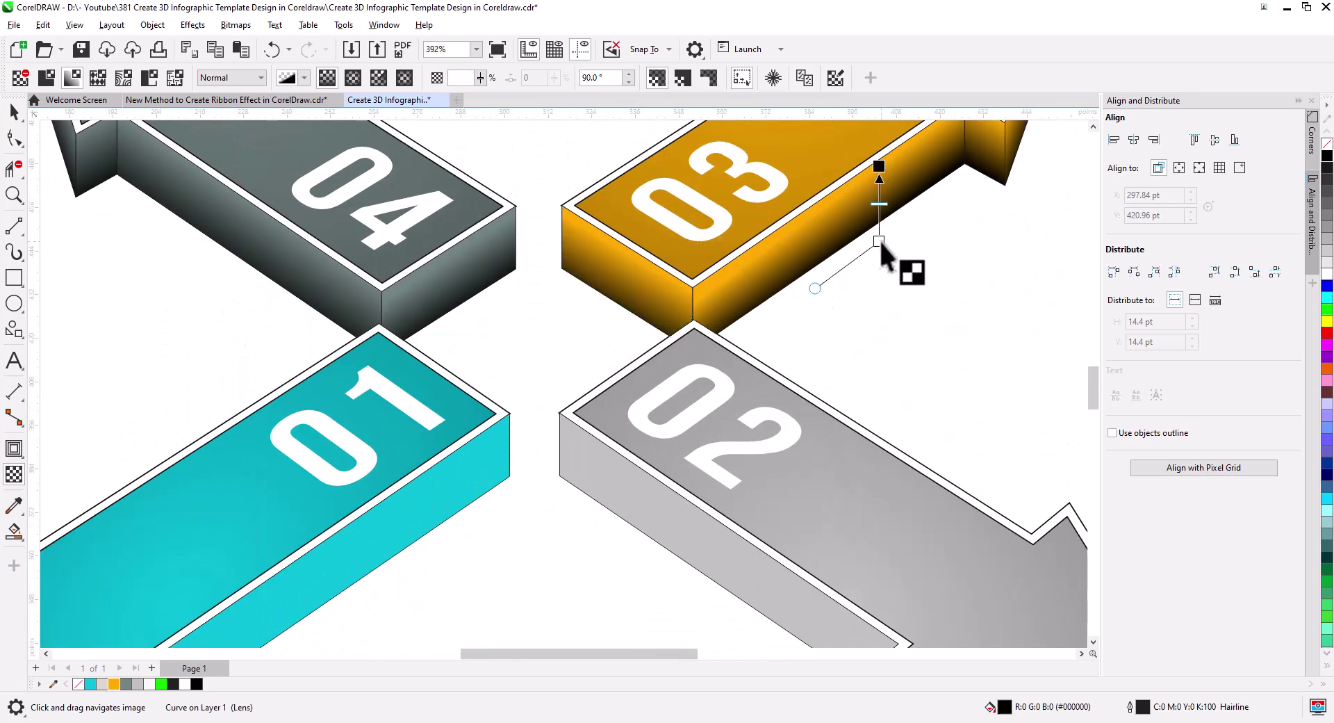
{"action": "left_click_drag", "start_coordinate": [886, 244], "coordinate": [640, 425]}
{"action": "left_click", "coordinate": [738, 326]}
{"action": "left_click_drag", "start_coordinate": [740, 364], "coordinate": [742, 376]}
{"action": "left_click", "coordinate": [770, 316]}
{"action": "left_click_drag", "start_coordinate": [785, 318], "coordinate": [786, 327]}
{"action": "left_click", "coordinate": [561, 217]}
{"action": "left_click_drag", "start_coordinate": [570, 241], "coordinate": [569, 254]}
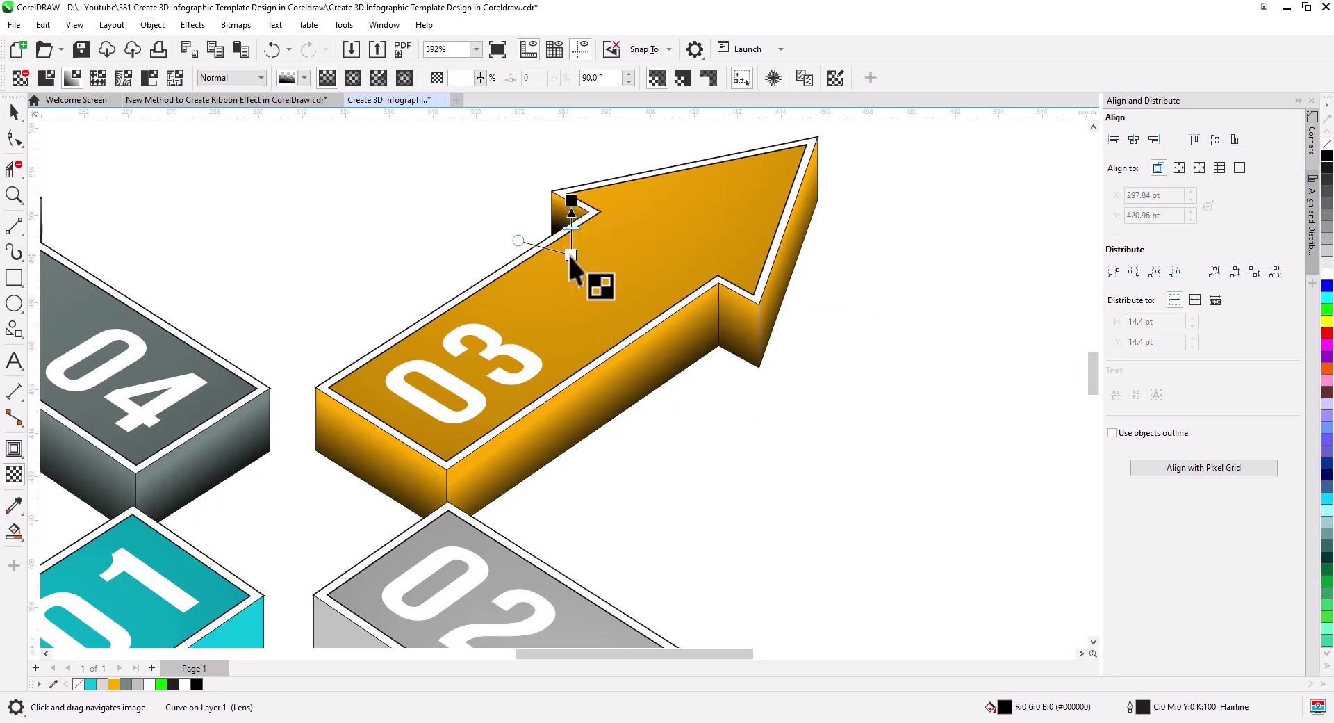
- Duplicate the two side faces of arrow 01 in place and fill the copies black
{"action": "key", "text": "space"}
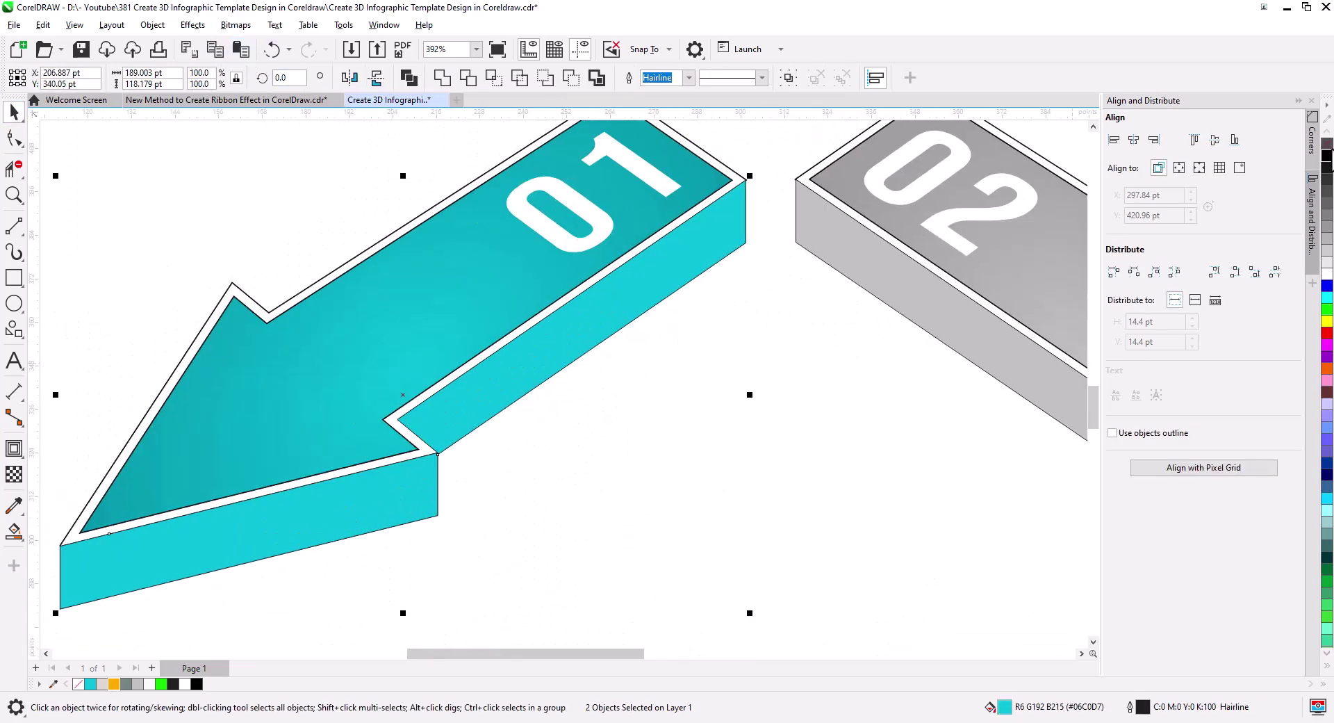
{"action": "left_click", "coordinate": [1328, 155]}
{"action": "left_click", "coordinate": [13, 474]}
{"action": "key", "text": "space"}
{"action": "left_click", "coordinate": [569, 465]}
- Fade the black shaft and arrowhead faces of arrow 01 upward with linear transparencies skewed along their lower edges
{"action": "left_click", "coordinate": [554, 348]}
{"action": "left_click", "coordinate": [14, 474]}
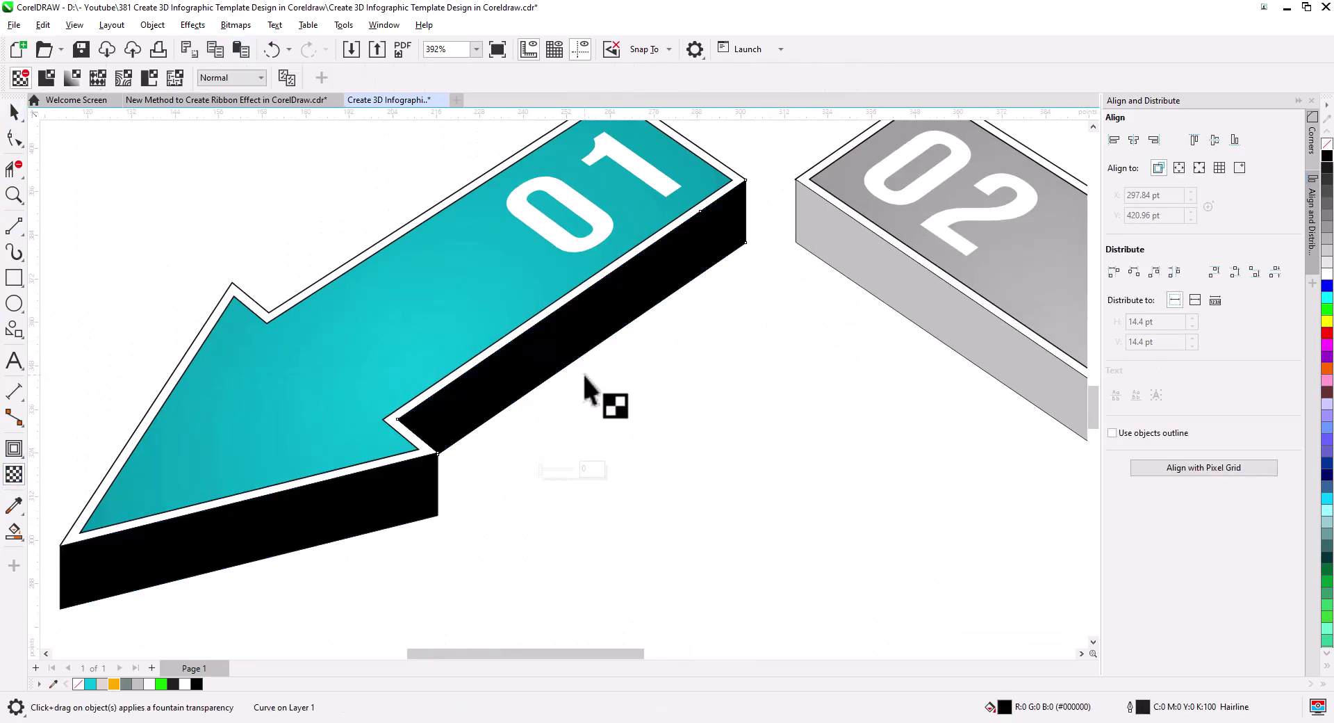
{"action": "left_click_drag", "start_coordinate": [602, 279], "coordinate": [608, 279]}
{"action": "left_click_drag", "start_coordinate": [549, 338], "coordinate": [548, 378]}
{"action": "left_click_drag", "start_coordinate": [609, 337], "coordinate": [746, 243]}
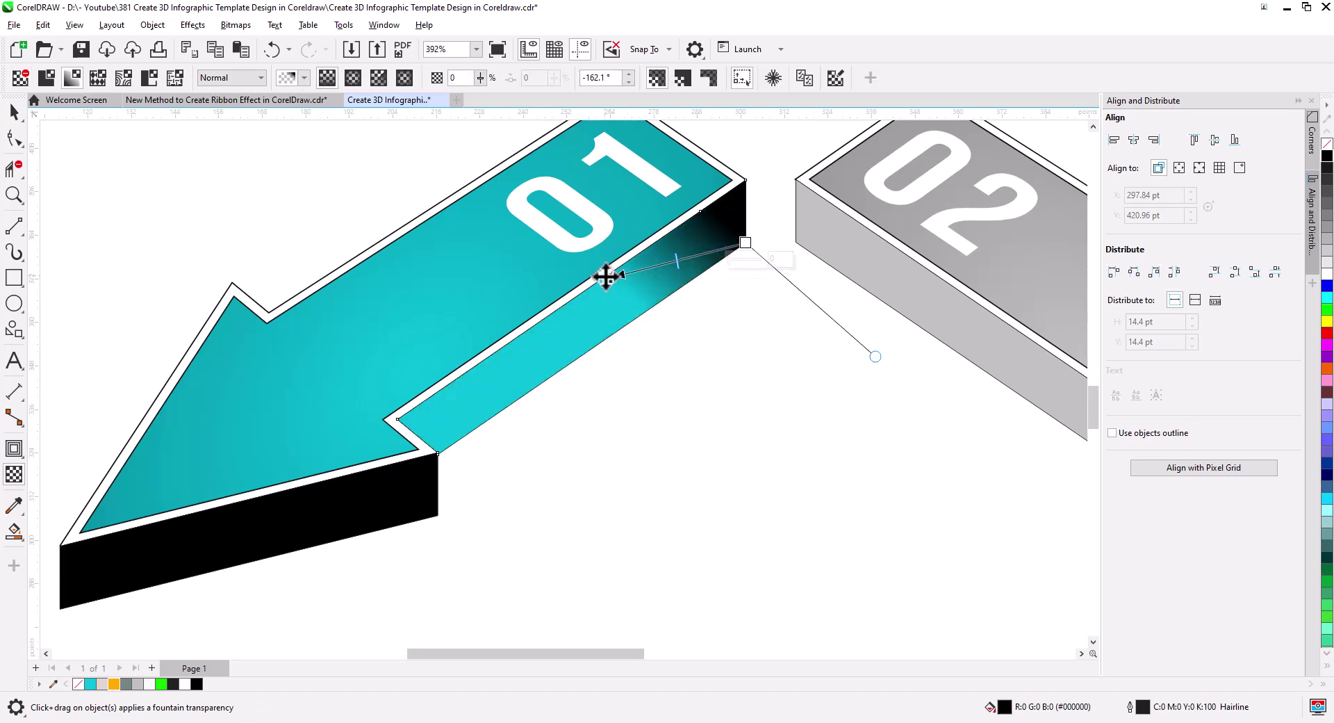
{"action": "left_click_drag", "start_coordinate": [608, 278], "coordinate": [746, 180]}
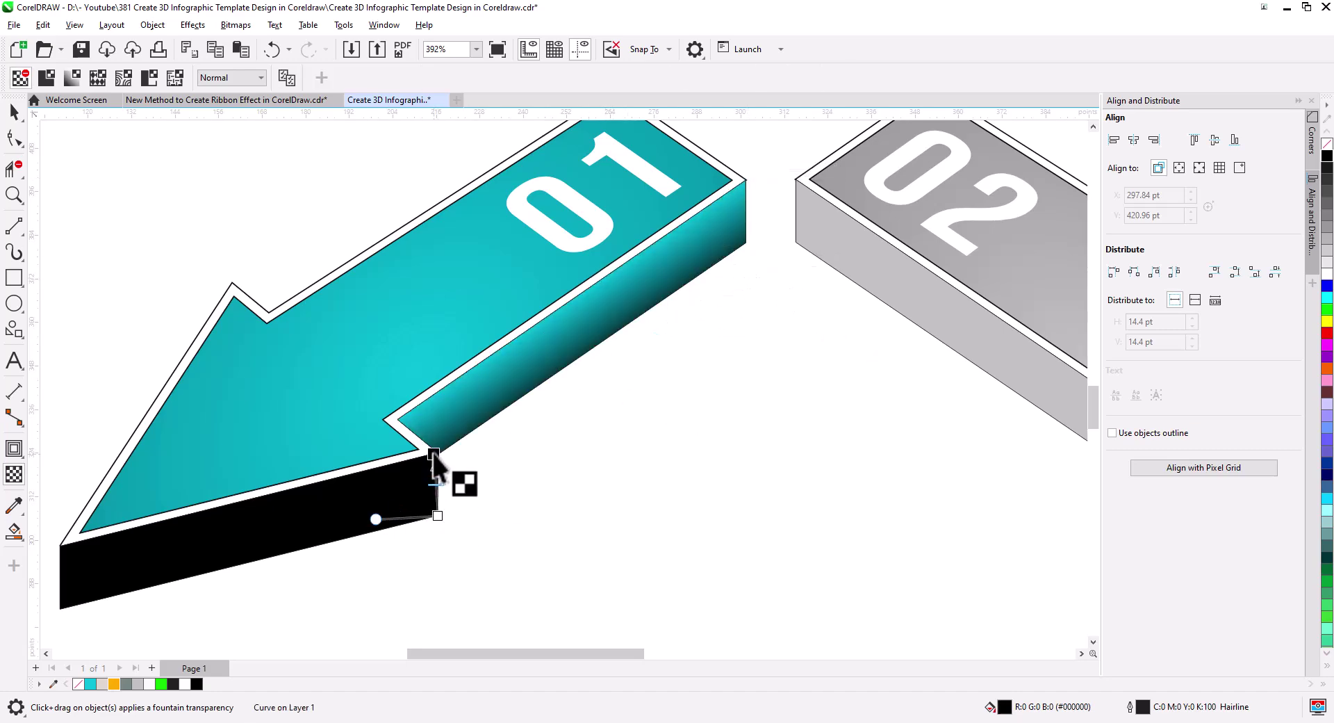
{"action": "left_click_drag", "start_coordinate": [438, 452], "coordinate": [375, 531]}
{"action": "left_click_drag", "start_coordinate": [438, 516], "coordinate": [437, 524]}
- Duplicate the two side faces of arrow 02 in place and fill the copies black
{"action": "left_click_drag", "start_coordinate": [844, 526], "coordinate": [344, 540]}
{"action": "key", "text": "space"}
{"action": "left_click", "coordinate": [539, 403]}
{"action": "left_click", "coordinate": [617, 493], "text": "shift"}
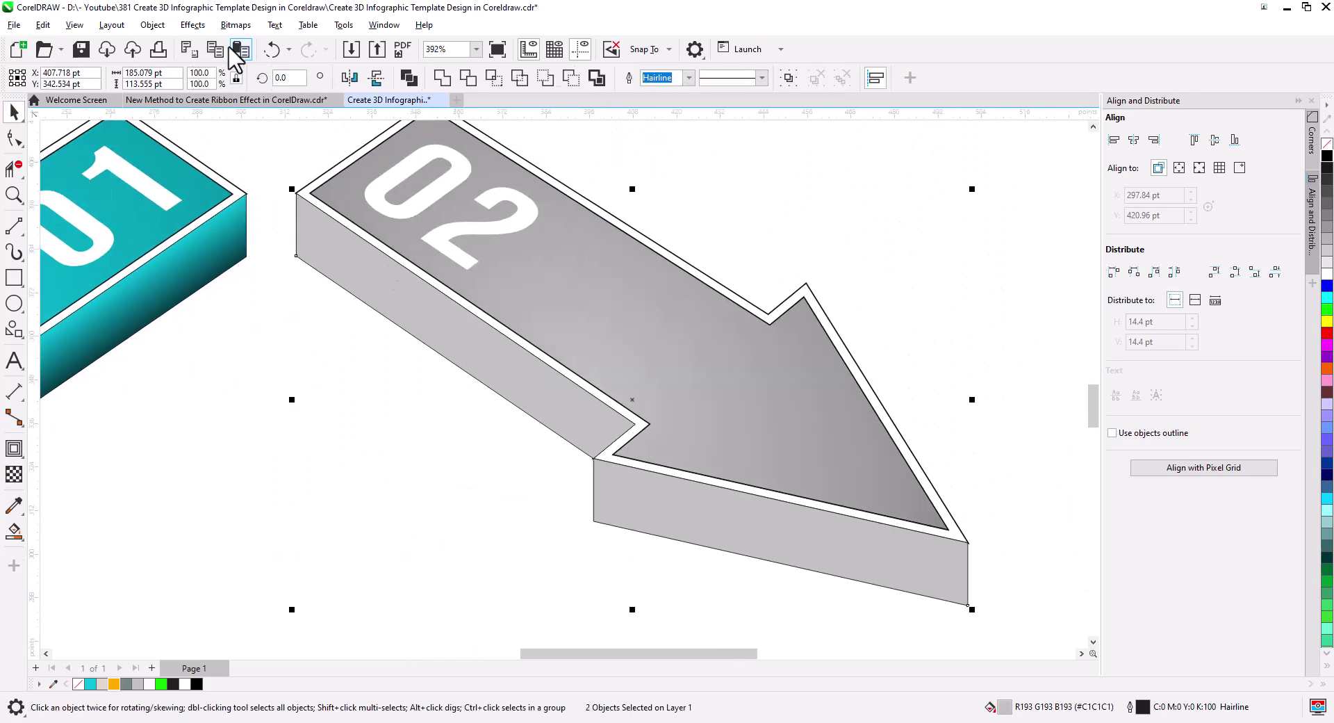
{"action": "left_click", "coordinate": [1327, 158]}
- Fade the black shaft and arrowhead faces of arrow 02 upward with linear transparencies skewed along their lower edges
{"action": "key", "text": "space"}
{"action": "left_click_drag", "start_coordinate": [296, 256], "coordinate": [296, 193]}
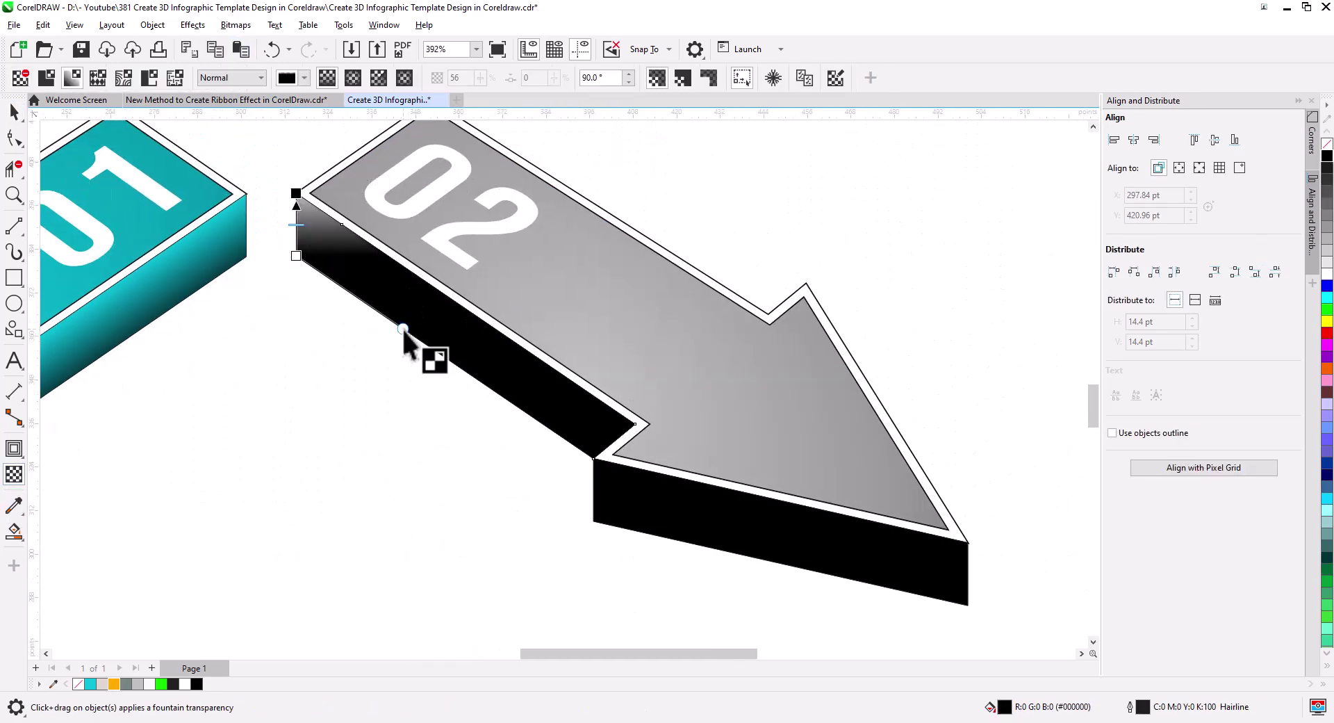
{"action": "left_click_drag", "start_coordinate": [403, 329], "coordinate": [403, 329]}
{"action": "left_click_drag", "start_coordinate": [296, 255], "coordinate": [297, 280]}
{"action": "left_click_drag", "start_coordinate": [599, 505], "coordinate": [336, 314]}
{"action": "key", "text": "ctrl+z"}
{"action": "left_click", "coordinate": [409, 365]}
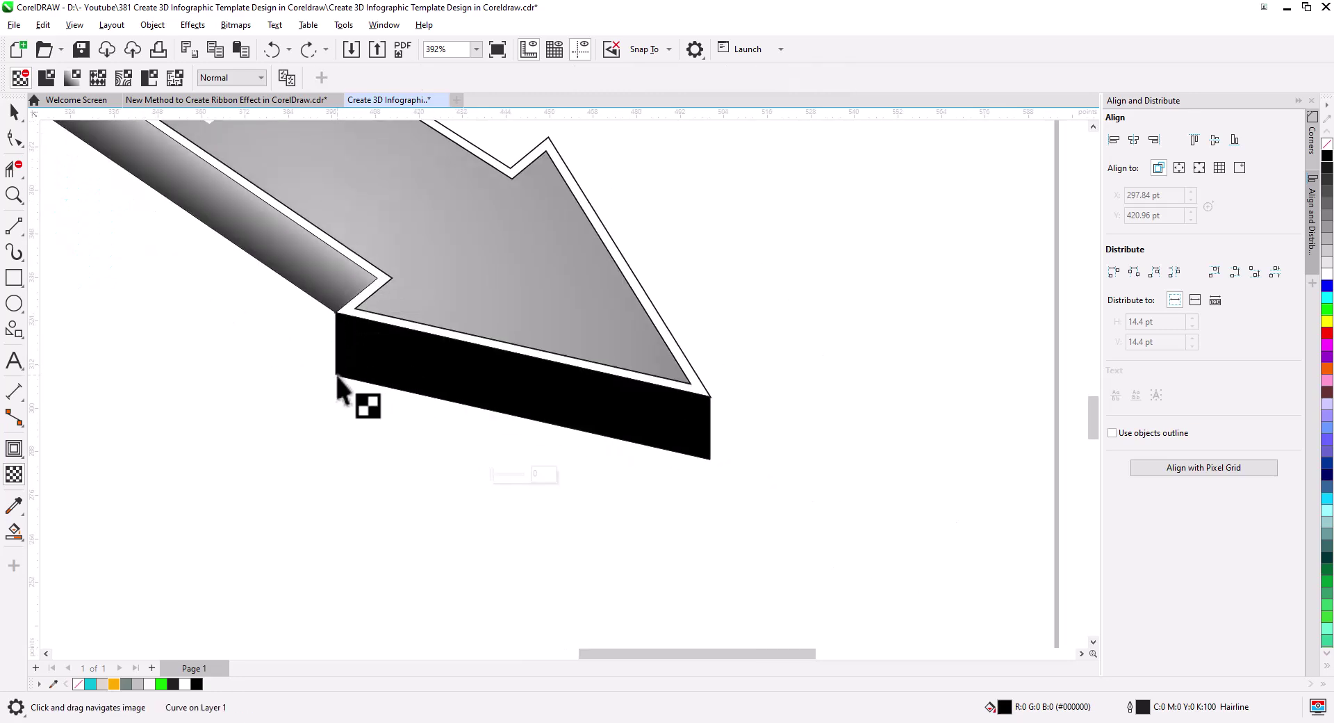
{"action": "left_click_drag", "start_coordinate": [336, 375], "coordinate": [340, 389]}
{"action": "scroll", "coordinate": [340, 389], "scroll_direction": "down", "scroll_amount": 3}
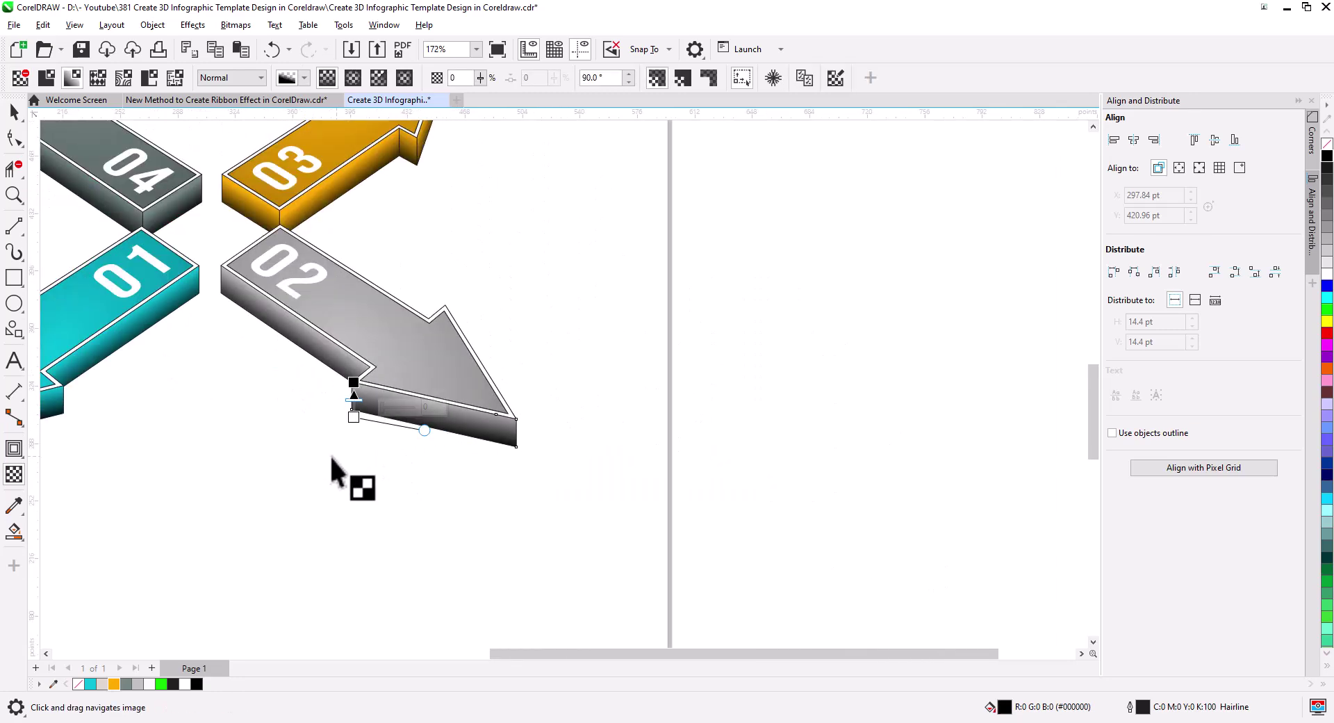
- Select all four arrows and remove the outlines from their parts
{"action": "scroll", "coordinate": [331, 456], "scroll_direction": "down", "scroll_amount": 1}
{"action": "left_click_drag", "start_coordinate": [331, 456], "coordinate": [500, 476]}
{"action": "left_click", "coordinate": [15, 114]}
{"action": "scroll", "coordinate": [452, 497], "scroll_direction": "down", "scroll_amount": 1}
{"action": "left_click_drag", "start_coordinate": [674, 542], "coordinate": [182, 180]}
{"action": "right_click", "coordinate": [1327, 144]}
{"action": "left_click", "coordinate": [737, 333]}
{"action": "left_click_drag", "start_coordinate": [568, 380], "coordinate": [645, 395]}
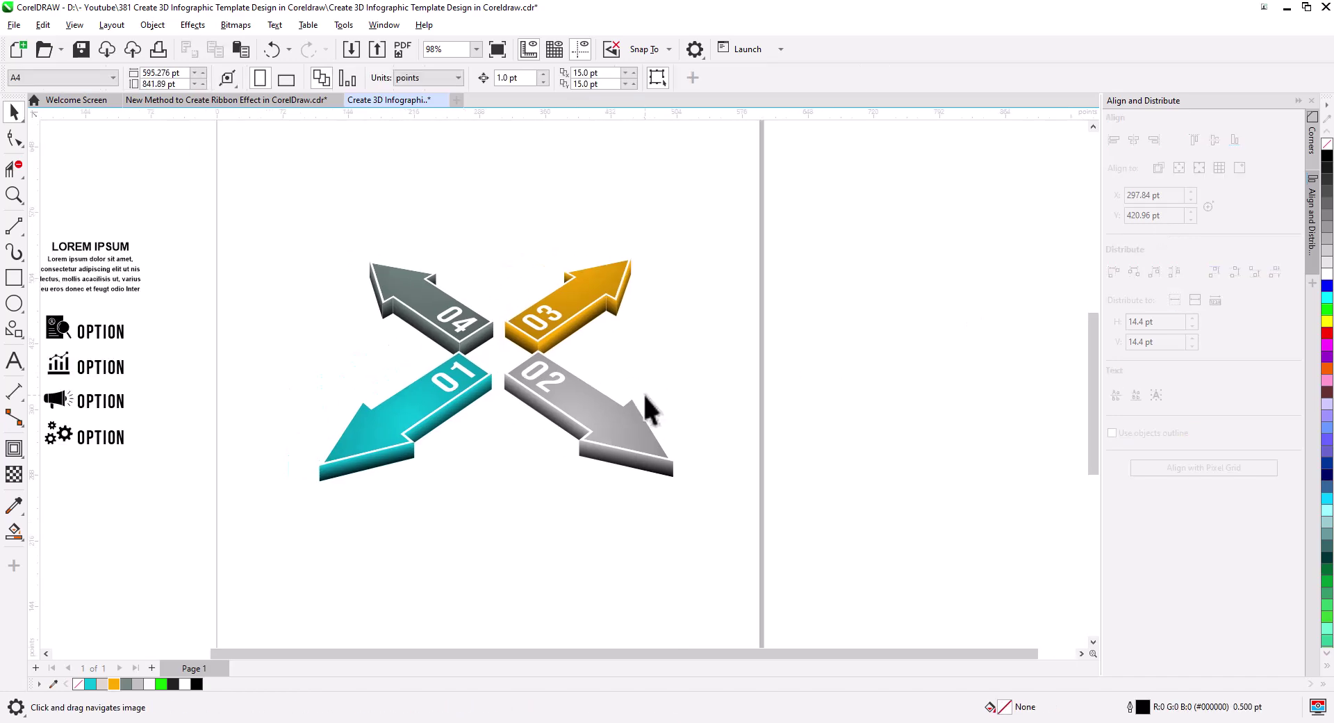
- Group all parts of the four arrows and centre the group on the page
{"action": "left_click_drag", "start_coordinate": [250, 227], "coordinate": [250, 227]}
{"action": "key", "text": "ctrl+g"}
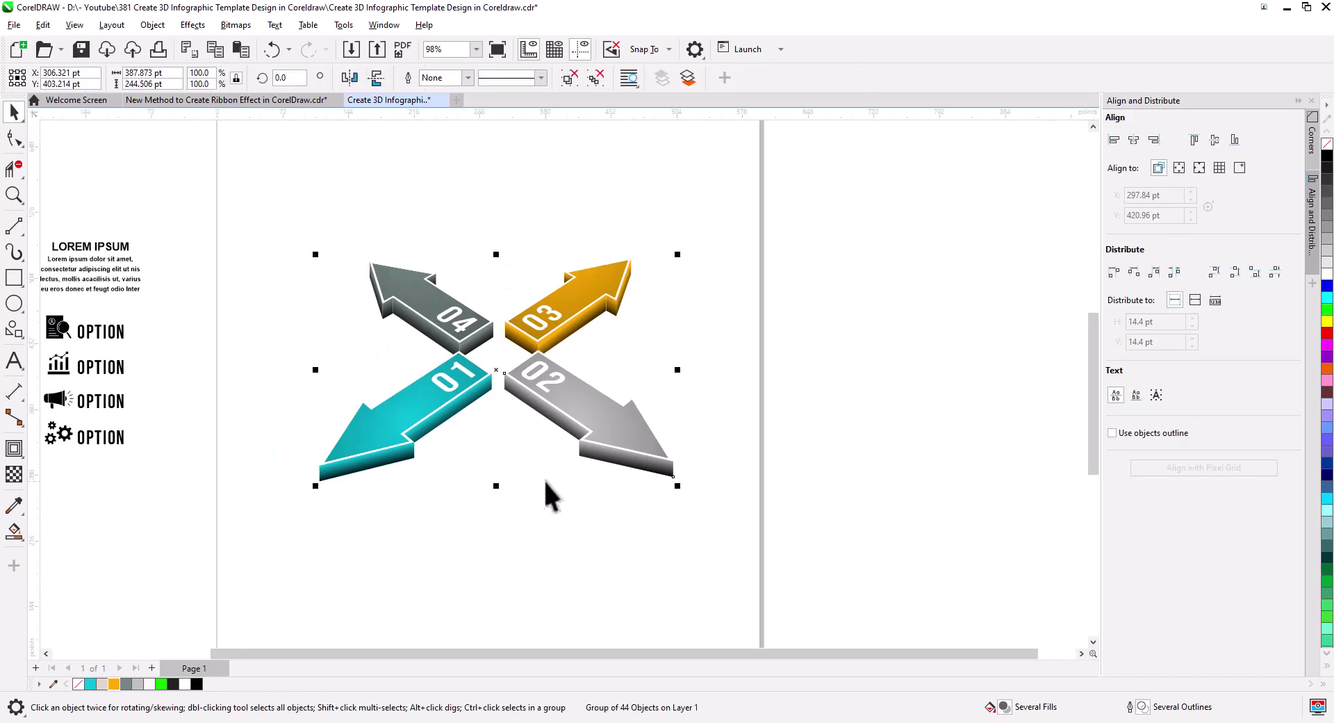
{"action": "scroll", "coordinate": [604, 462], "scroll_direction": "down", "scroll_amount": 1}
{"action": "left_click", "coordinate": [627, 447]}
{"action": "left_click_drag", "start_coordinate": [586, 516], "coordinate": [655, 554]}
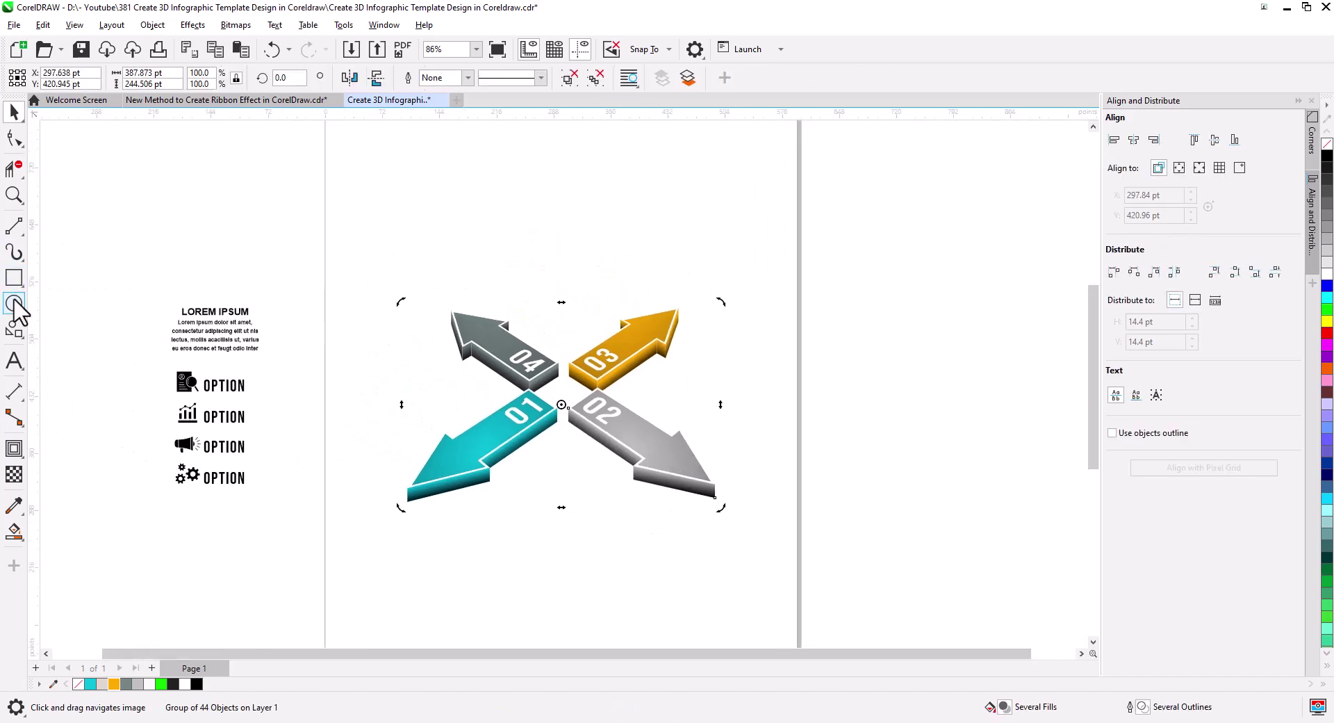
- Add a page-sized rectangle behind the arrows and reduce its height symmetrically to about 511 pt
{"action": "double_click", "coordinate": [14, 278]}
{"action": "scroll", "coordinate": [491, 372], "scroll_direction": "down", "scroll_amount": 2}
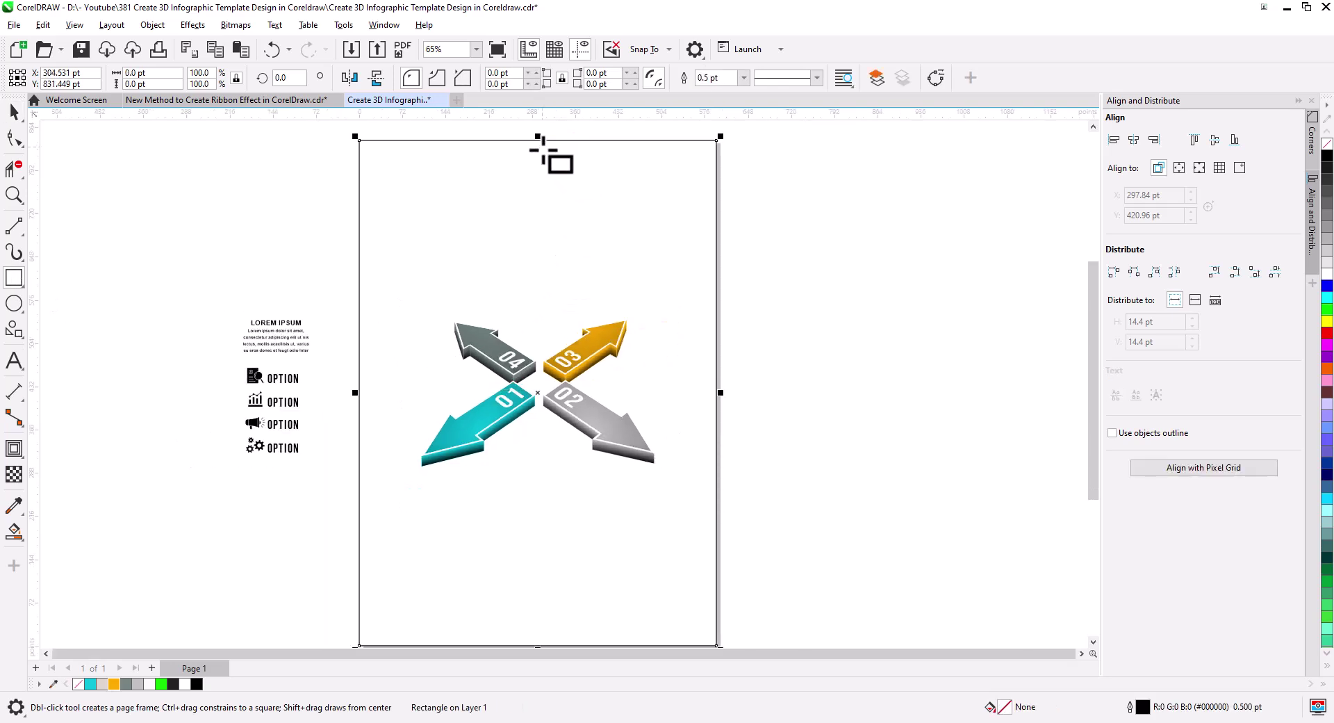
{"action": "key", "text": "space"}
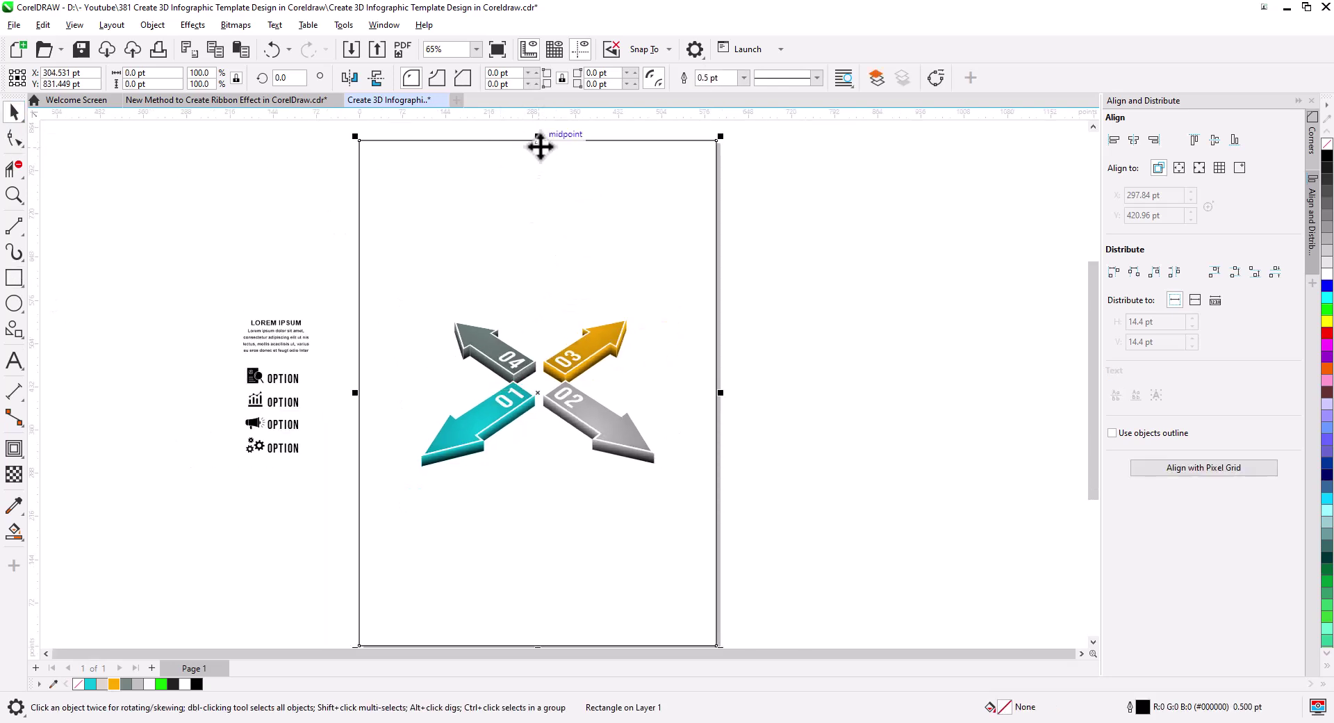
{"action": "left_click_drag", "start_coordinate": [540, 139], "coordinate": [541, 239]}
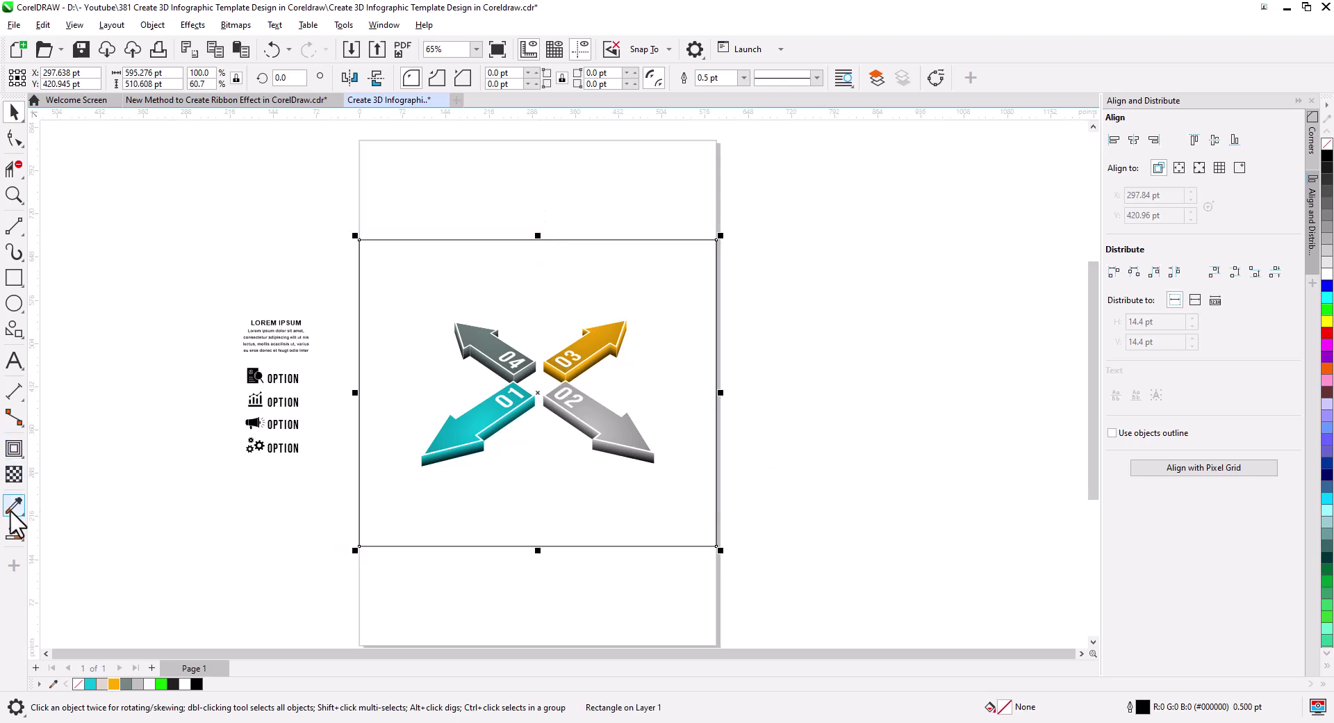
- Apply a diagonal linear fountain fill from light grey to white to the background rectangle
{"action": "left_click", "coordinate": [13, 536]}
{"action": "left_click", "coordinate": [66, 536]}
{"action": "left_click_drag", "start_coordinate": [421, 356], "coordinate": [542, 473]}
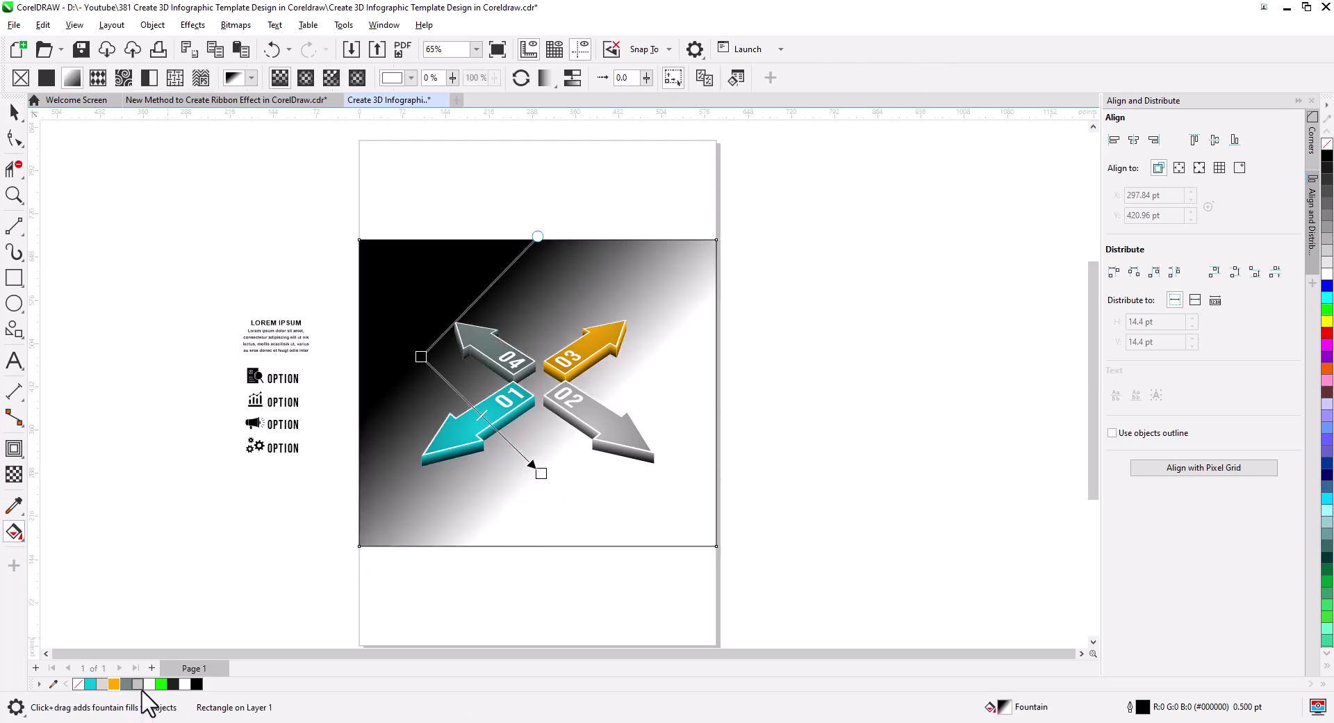
{"action": "left_click_drag", "start_coordinate": [415, 354], "coordinate": [417, 356]}
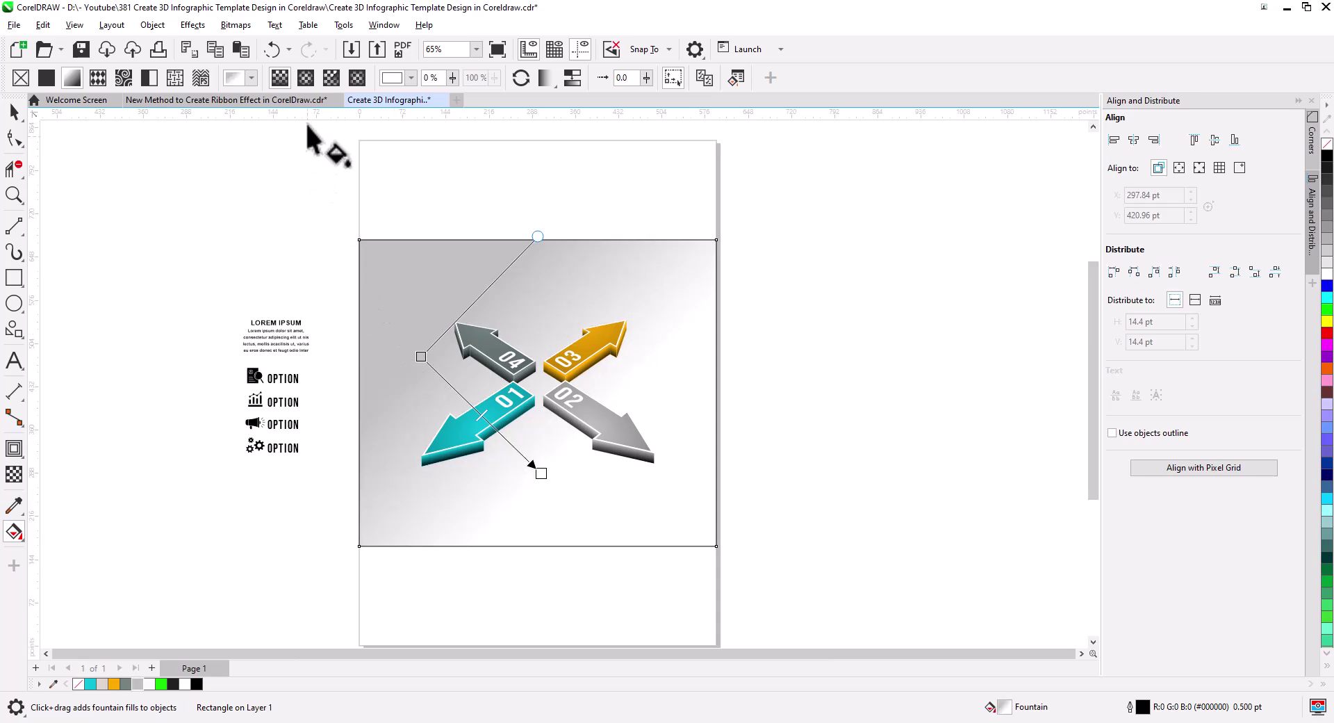
- Make the background's fountain fill elliptical, centre its white core between the arrows and extend its grey end beyond the rectangle's lower edge
{"action": "left_click", "coordinate": [306, 78]}
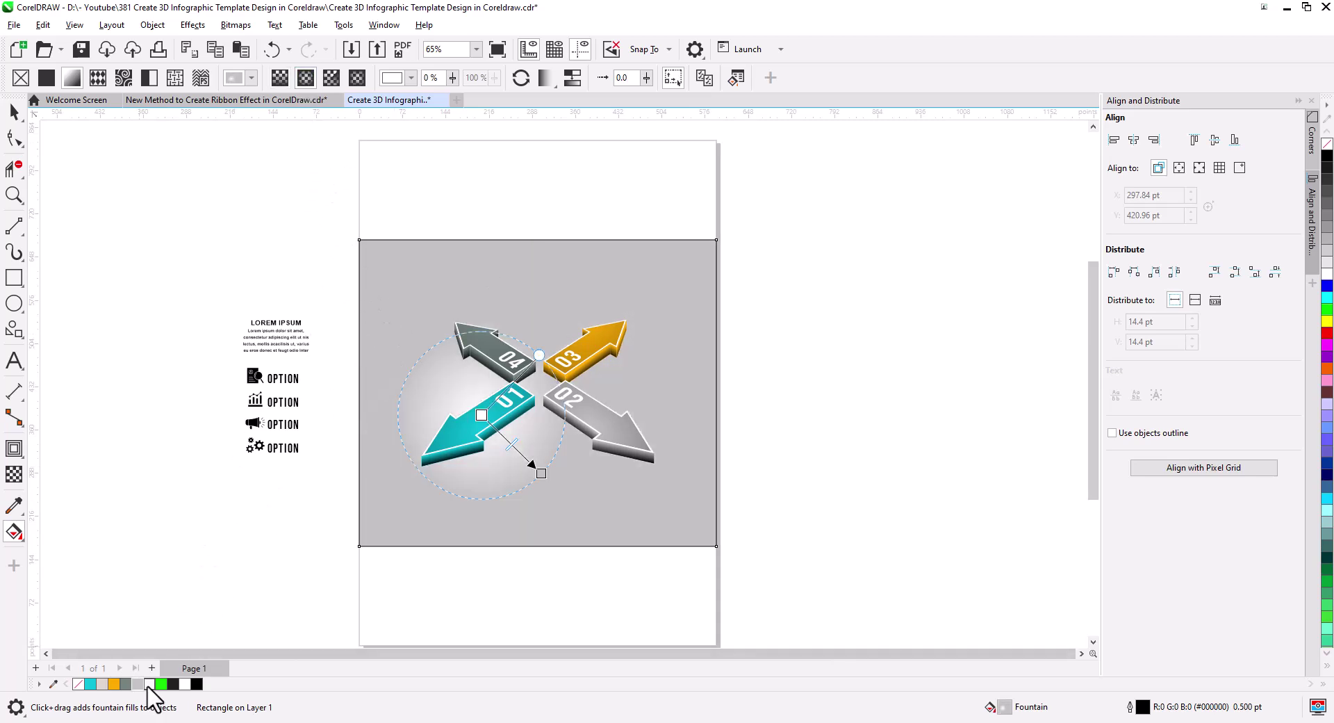
{"action": "mouse_move", "coordinate": [517, 422]}
{"action": "left_mouse_down"}
{"action": "mouse_move", "coordinate": [486, 421]}
{"action": "mouse_move", "coordinate": [540, 380]}
{"action": "left_mouse_up"}
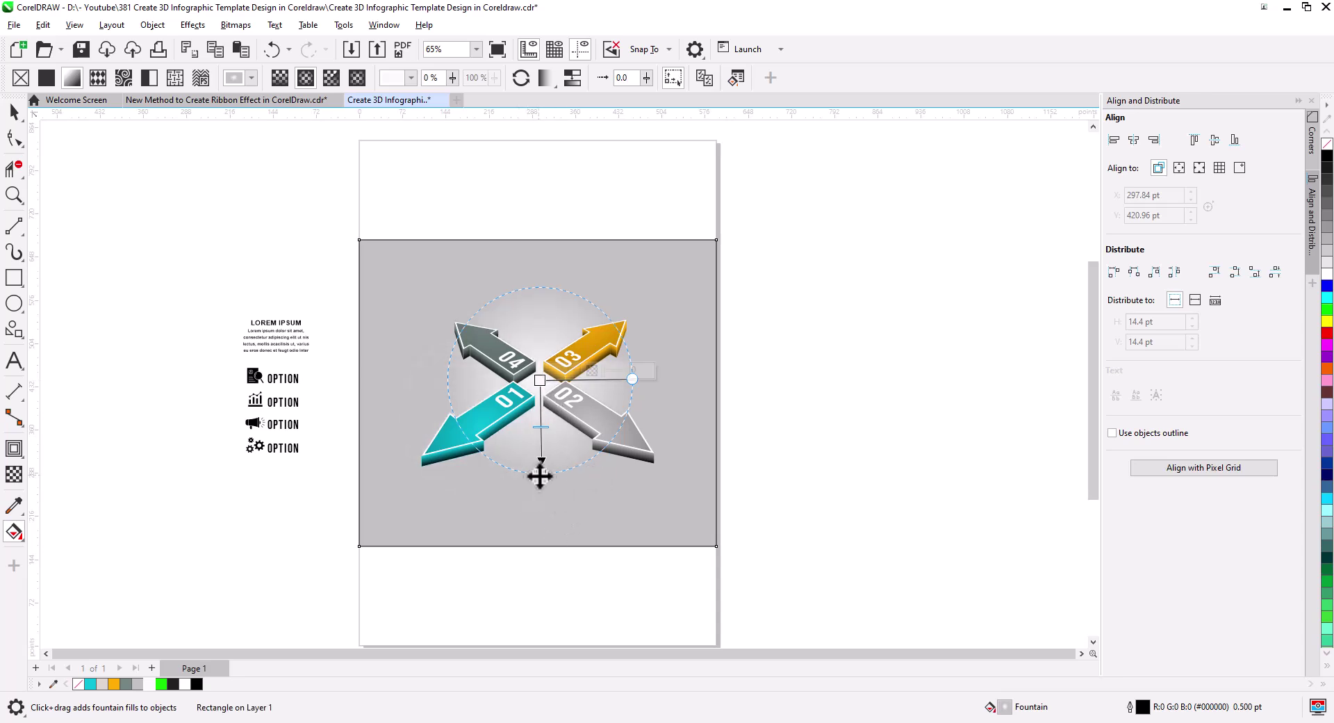
{"action": "left_click_drag", "start_coordinate": [541, 473], "coordinate": [548, 572]}
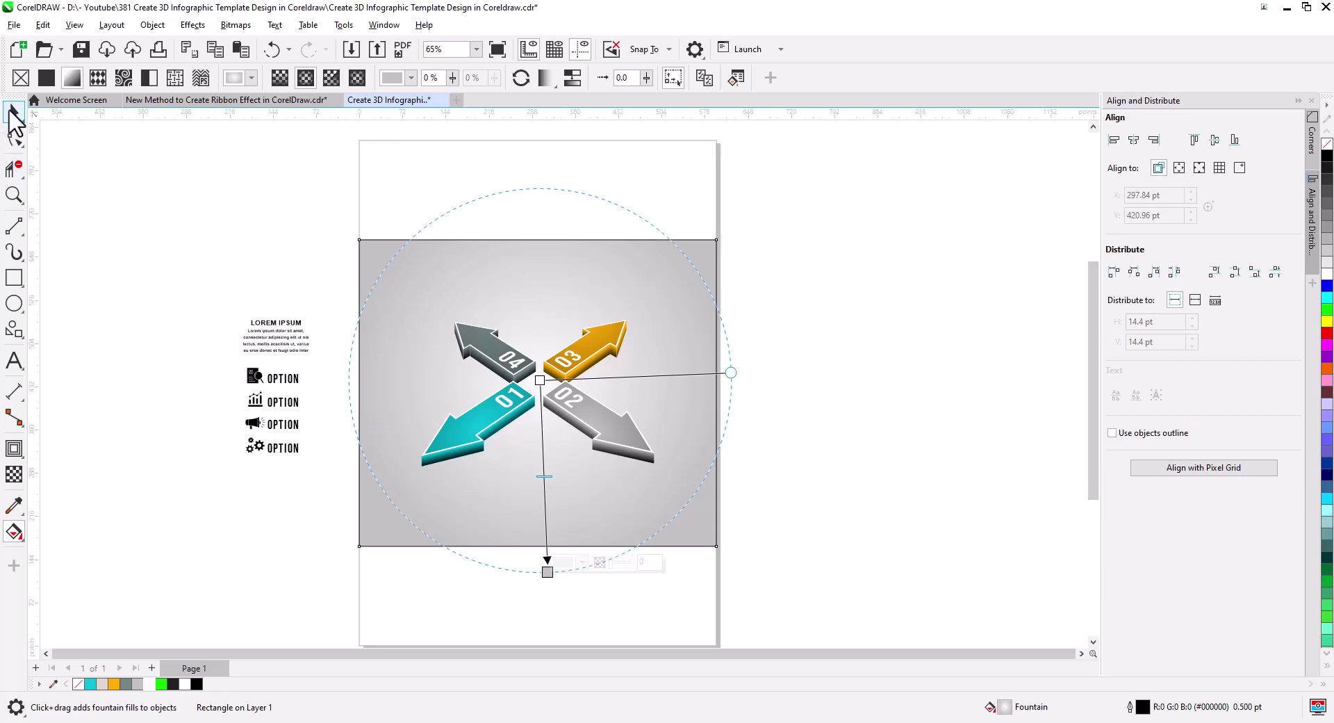
- Draw a closed straight-line shape about 189 by 129 pt over arrow 01, tracing its lower side edges
{"action": "left_click", "coordinate": [13, 111]}
{"action": "left_click", "coordinate": [209, 265]}
{"action": "scroll", "coordinate": [540, 426], "scroll_direction": "up", "scroll_amount": 3}
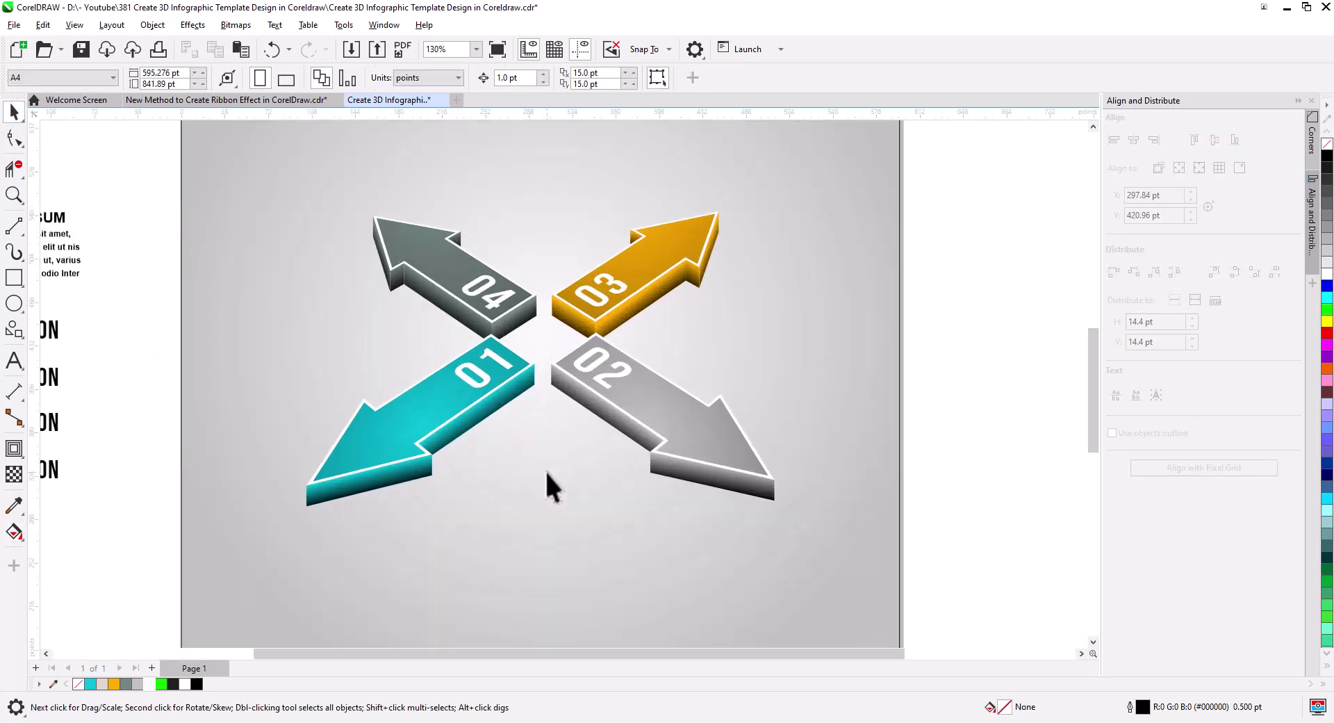
{"action": "scroll", "coordinate": [546, 485], "scroll_direction": "up", "scroll_amount": 1}
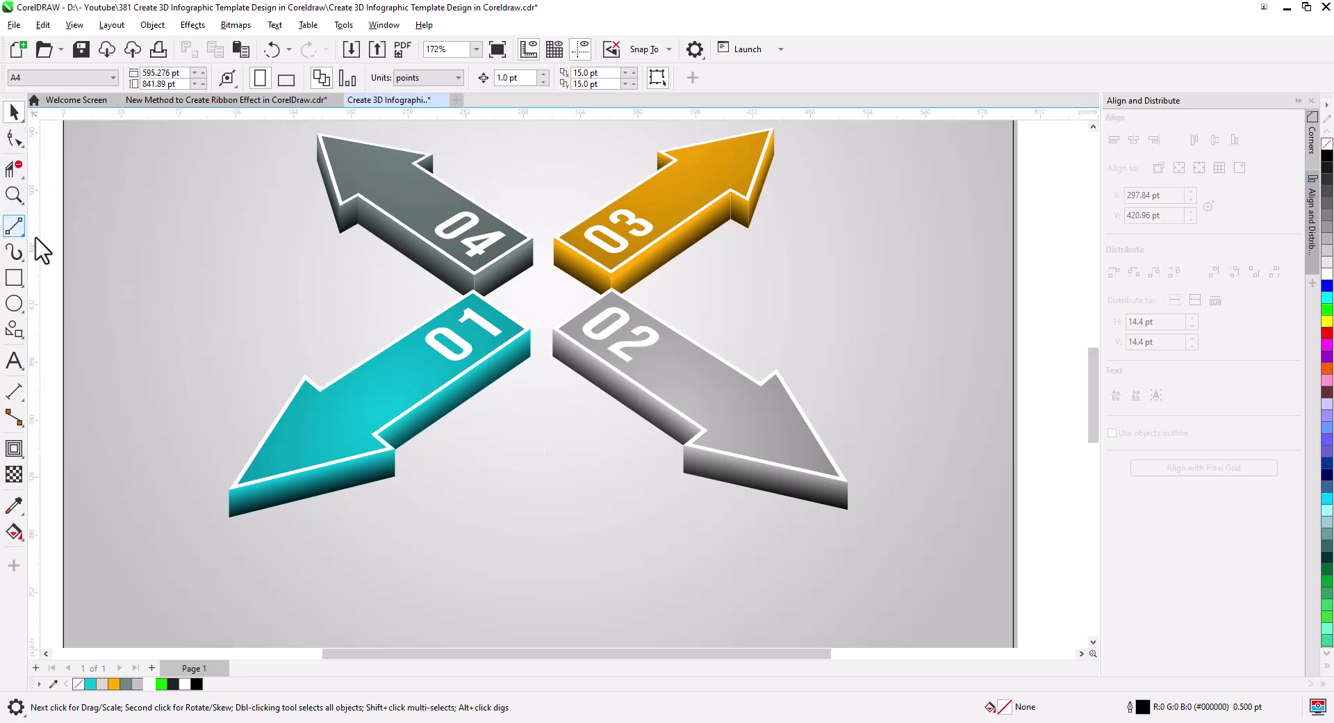
{"action": "scroll", "coordinate": [539, 365], "scroll_direction": "up", "scroll_amount": 2}
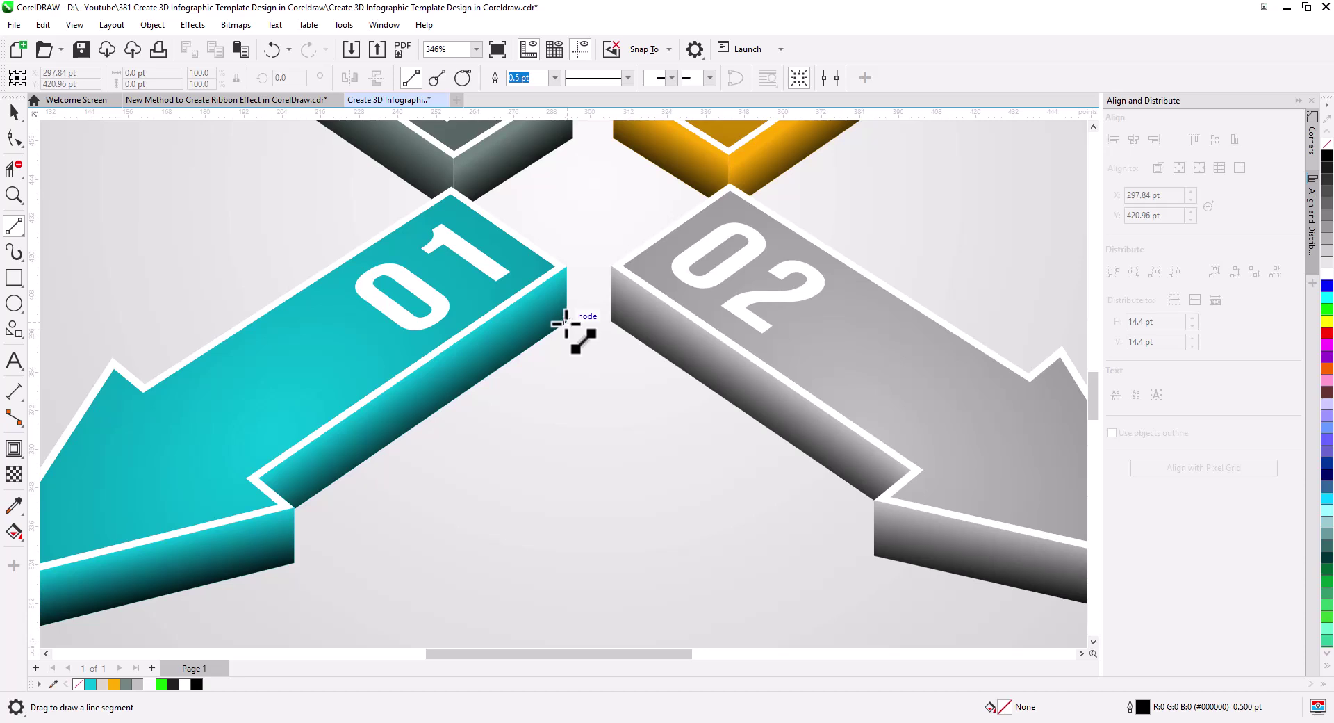
{"action": "mouse_move", "coordinate": [566, 321]}
{"action": "left_mouse_down"}
{"action": "mouse_move", "coordinate": [310, 527]}
{"action": "mouse_move", "coordinate": [291, 510]}
{"action": "mouse_move", "coordinate": [293, 563]}
{"action": "mouse_move", "coordinate": [515, 449]}
{"action": "mouse_move", "coordinate": [616, 366]}
{"action": "mouse_move", "coordinate": [278, 450]}
{"action": "mouse_move", "coordinate": [545, 227]}
{"action": "mouse_move", "coordinate": [566, 185]}
{"action": "mouse_move", "coordinate": [384, 316]}
{"action": "mouse_move", "coordinate": [370, 309]}
{"action": "left_mouse_up"}
{"action": "mouse_move", "coordinate": [370, 309]}
{"action": "left_mouse_down"}
{"action": "mouse_move", "coordinate": [432, 285]}
{"action": "mouse_move", "coordinate": [626, 155]}
{"action": "mouse_move", "coordinate": [322, 453]}
{"action": "mouse_move", "coordinate": [434, 306]}
{"action": "mouse_move", "coordinate": [470, 297]}
{"action": "mouse_move", "coordinate": [462, 332]}
{"action": "left_mouse_up"}
{"action": "left_click_drag", "start_coordinate": [462, 332], "coordinate": [582, 422]}
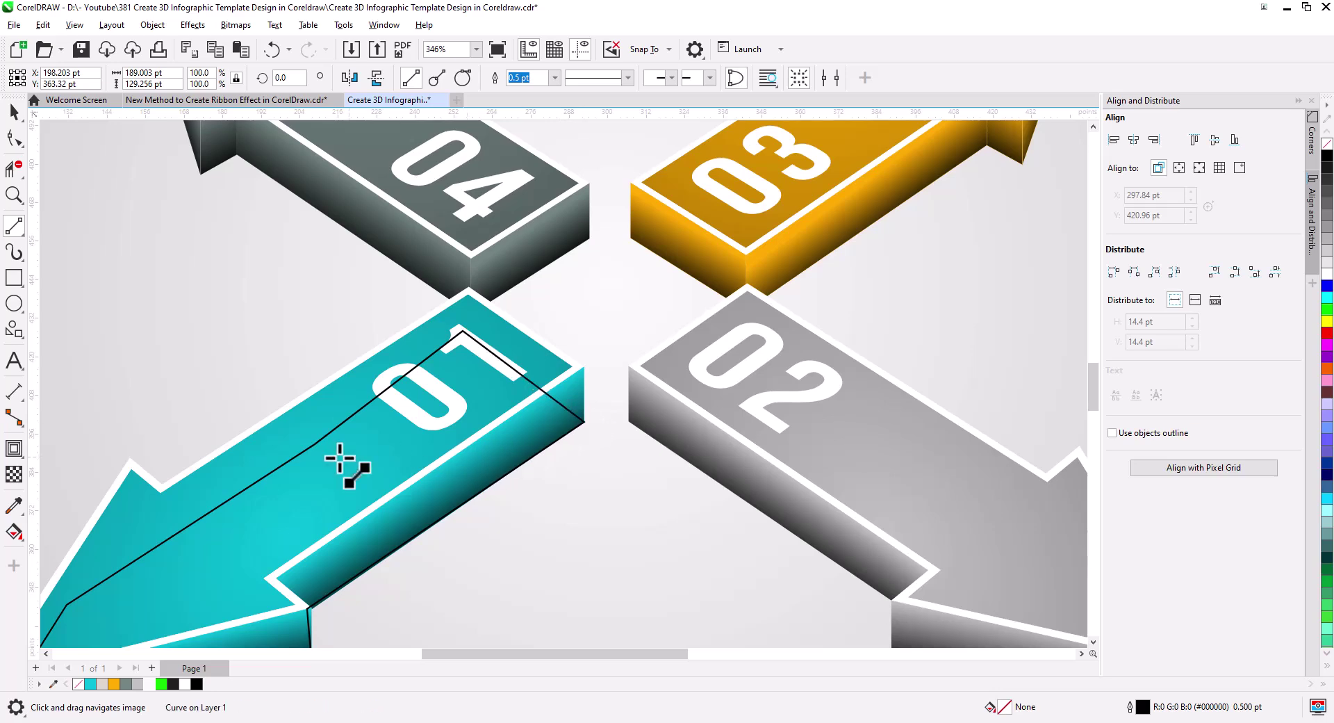
- Move the shape's misplaced inner corner node exactly onto the corner where arrow 01's shaft side meets the arrowhead side
{"action": "left_click", "coordinate": [14, 139]}
{"action": "scroll", "coordinate": [336, 556], "scroll_direction": "up", "scroll_amount": 3}
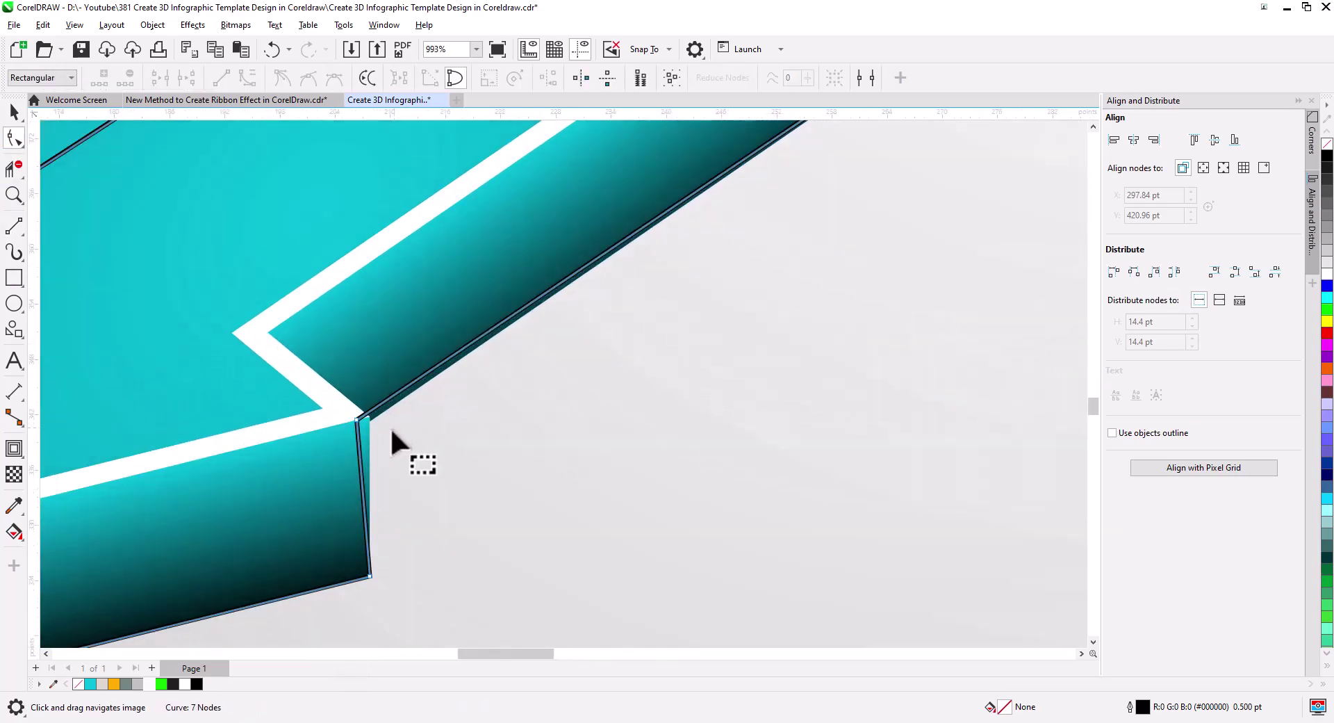
{"action": "left_click_drag", "start_coordinate": [356, 419], "coordinate": [370, 420]}
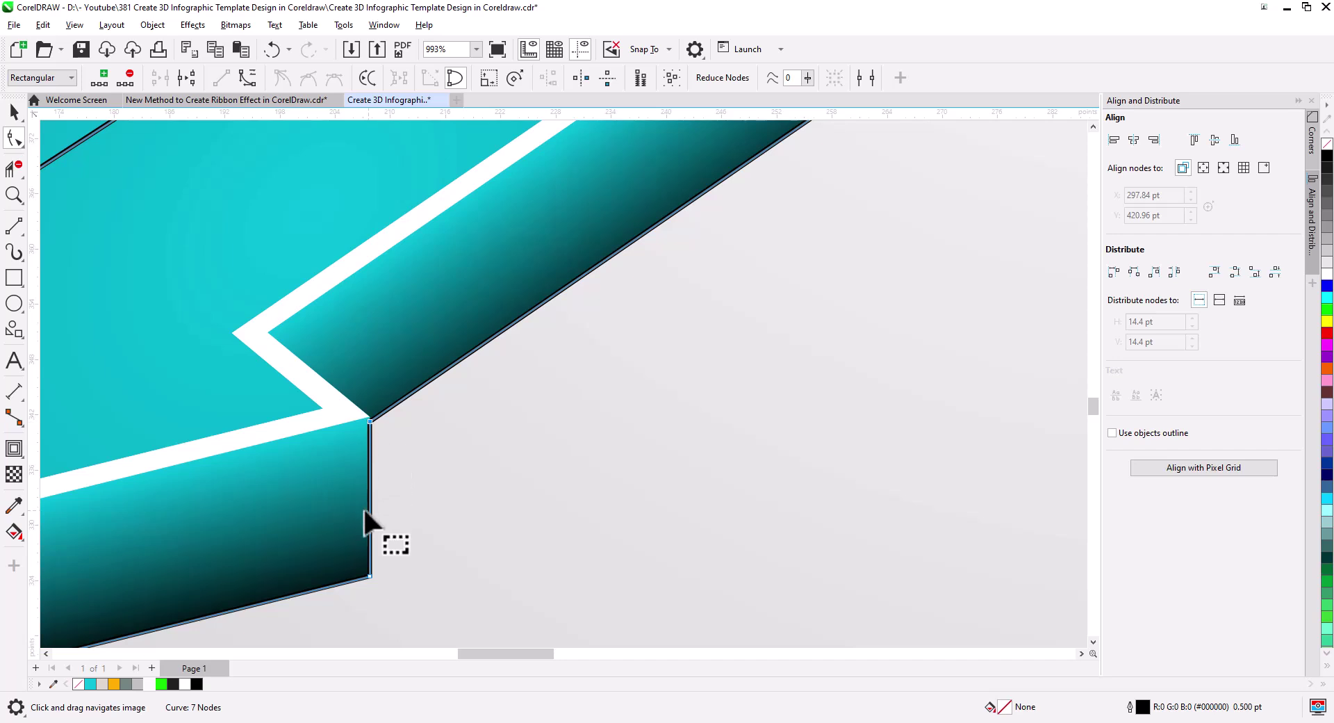
{"action": "scroll", "coordinate": [360, 479], "scroll_direction": "down", "scroll_amount": 2}
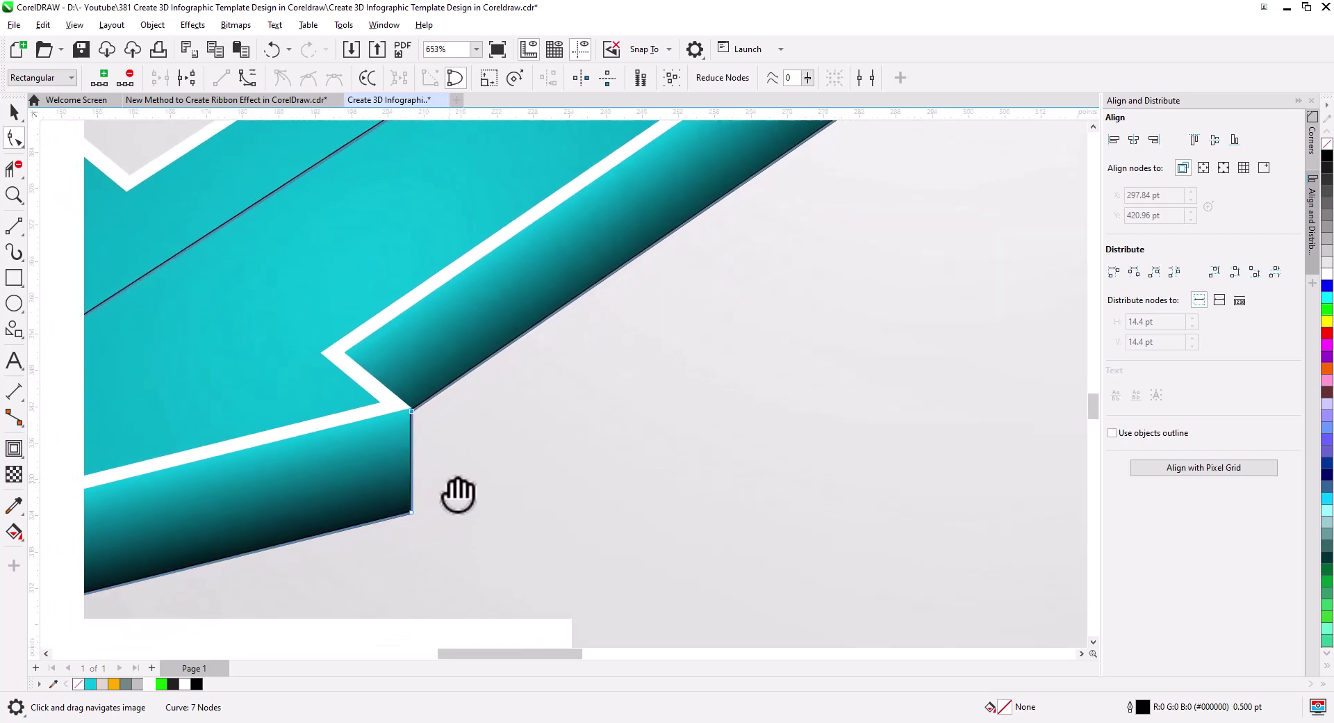
- Fill the shape with black and place it behind the arrows, directly above the background rectangle
{"action": "left_click", "coordinate": [12, 114]}
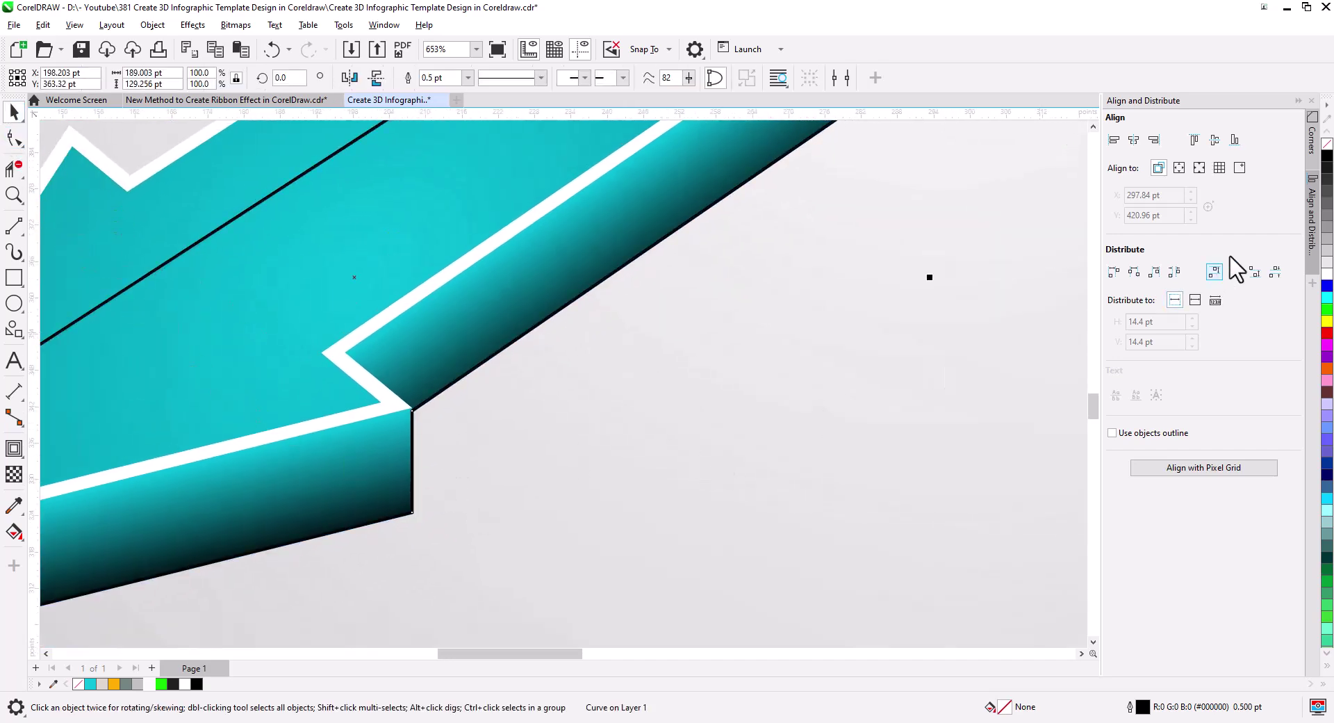
{"action": "left_click", "coordinate": [1327, 156]}
{"action": "scroll", "coordinate": [588, 480], "scroll_direction": "down", "scroll_amount": 3}
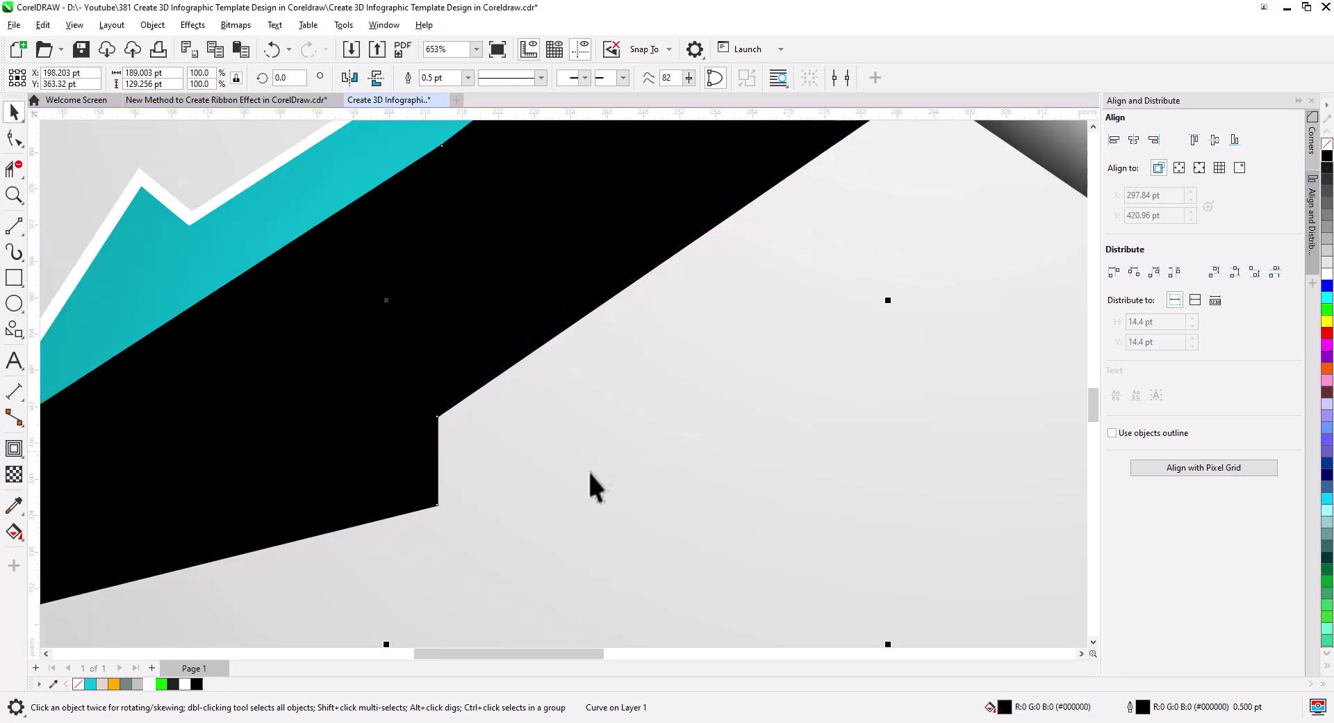
{"action": "left_click_drag", "start_coordinate": [596, 495], "coordinate": [594, 504]}
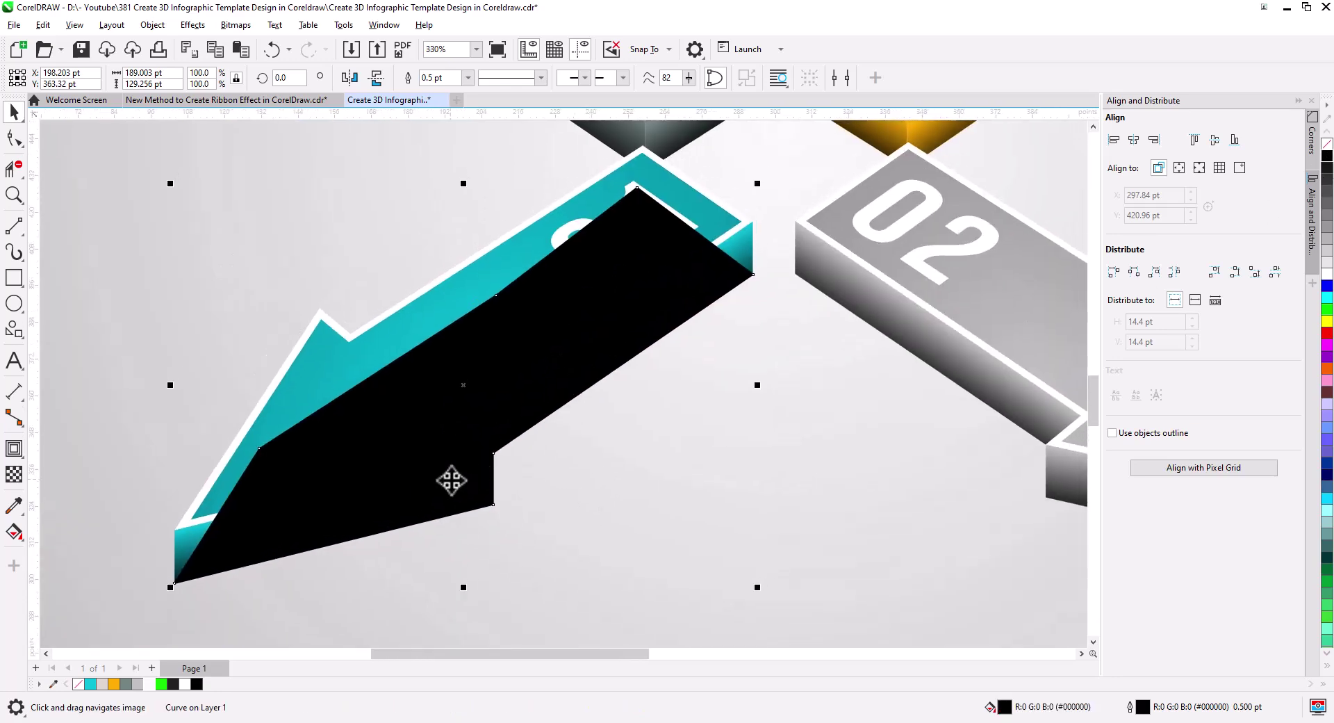
{"action": "key", "text": "shift+Page_Down"}
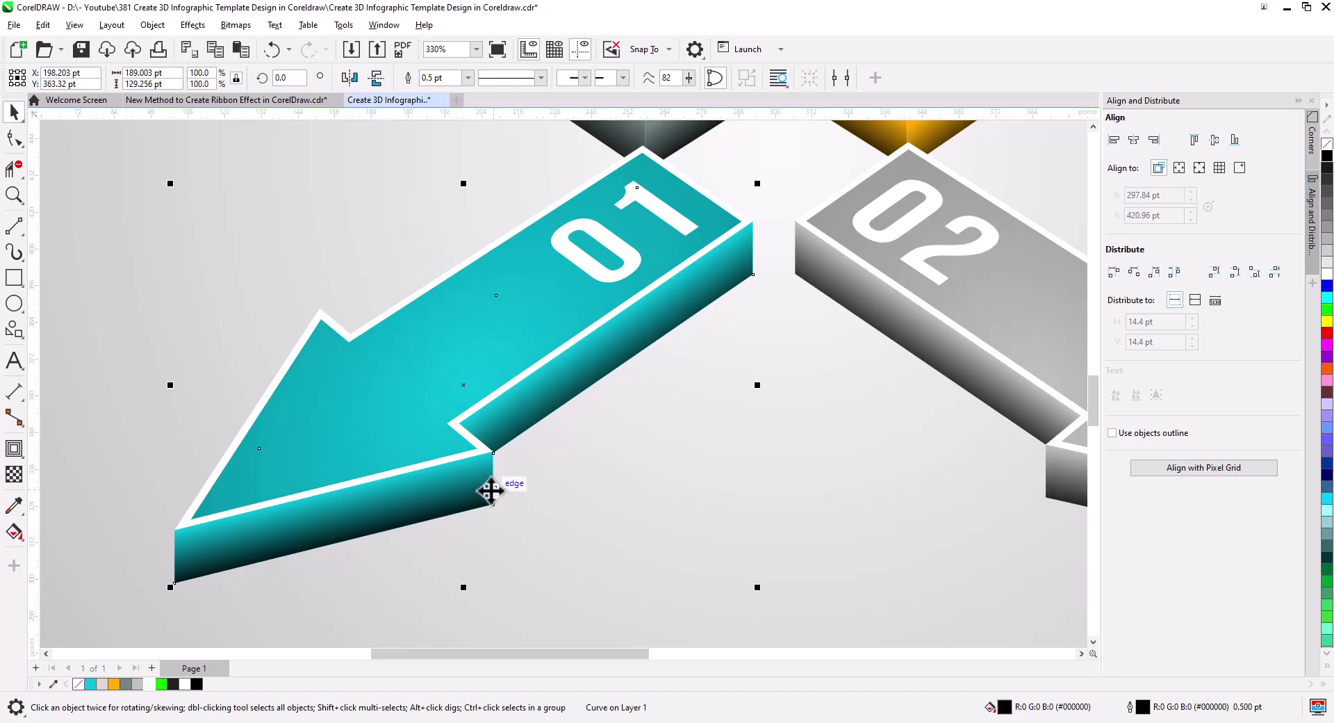
{"action": "key", "text": "ctrl+Page_Up"}
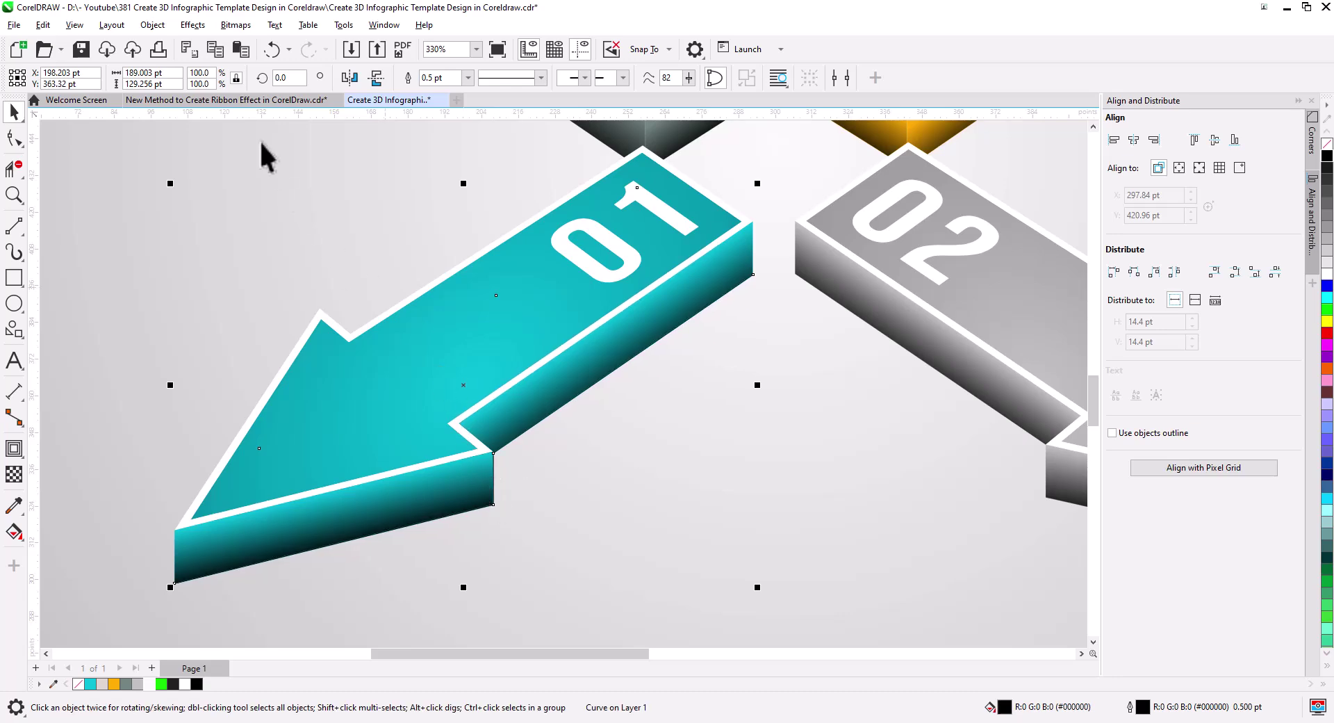
- Apply a Gaussian Blur with a radius of 18.7 pixels to the black shape under arrow 01
{"action": "left_click", "coordinate": [193, 26]}
{"action": "mouse_move", "coordinate": [226, 139]}
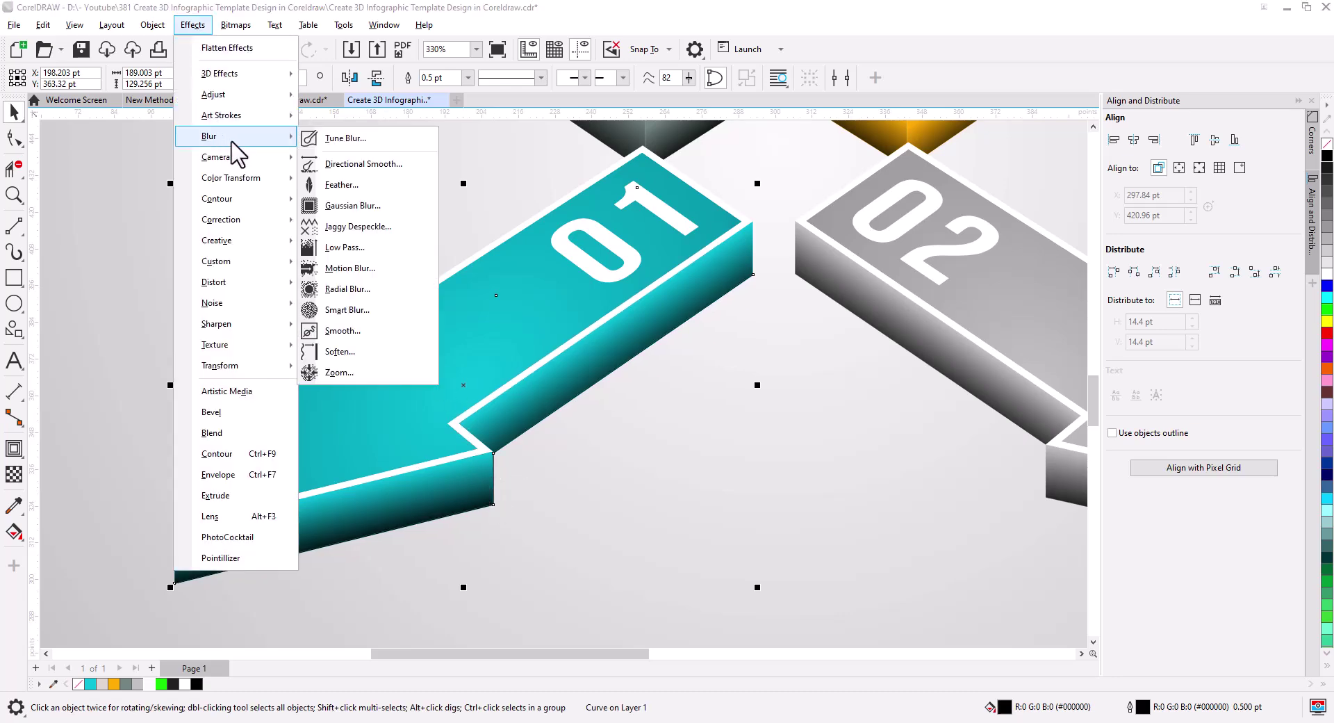
{"action": "left_click", "coordinate": [375, 206]}
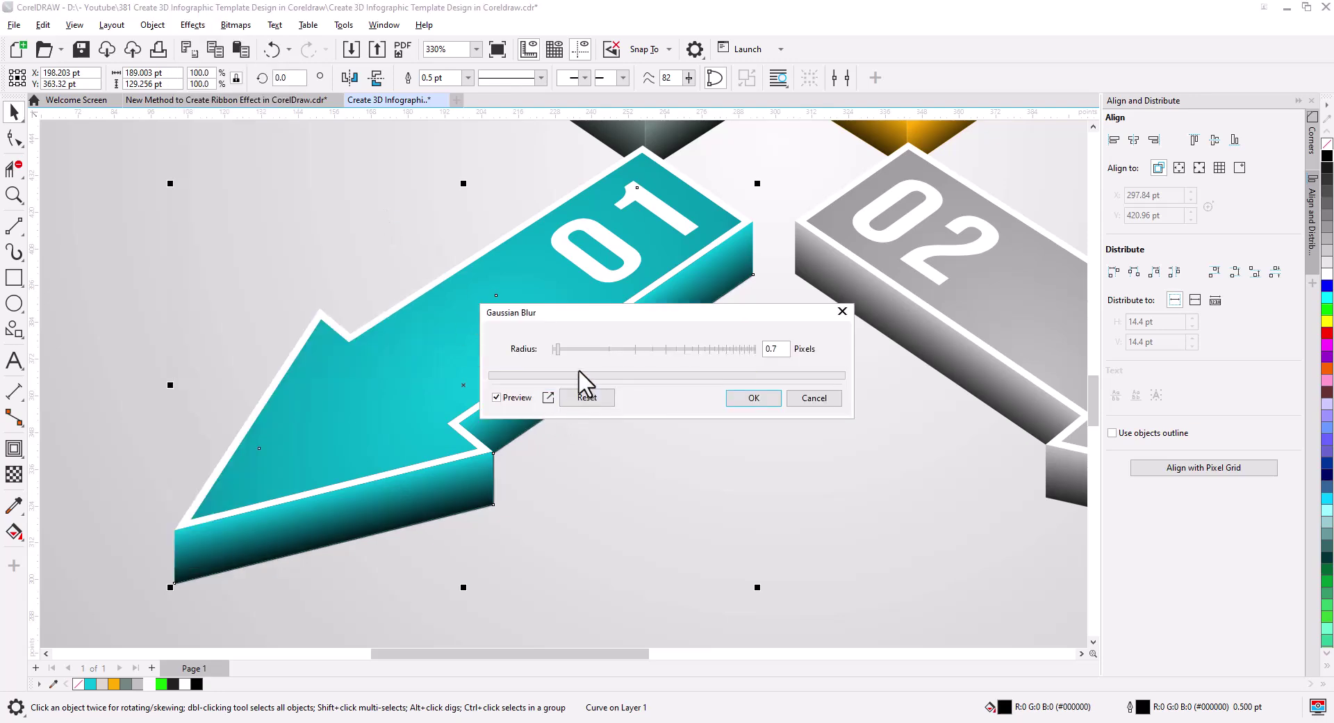
{"action": "left_click_drag", "start_coordinate": [585, 350], "coordinate": [619, 360]}
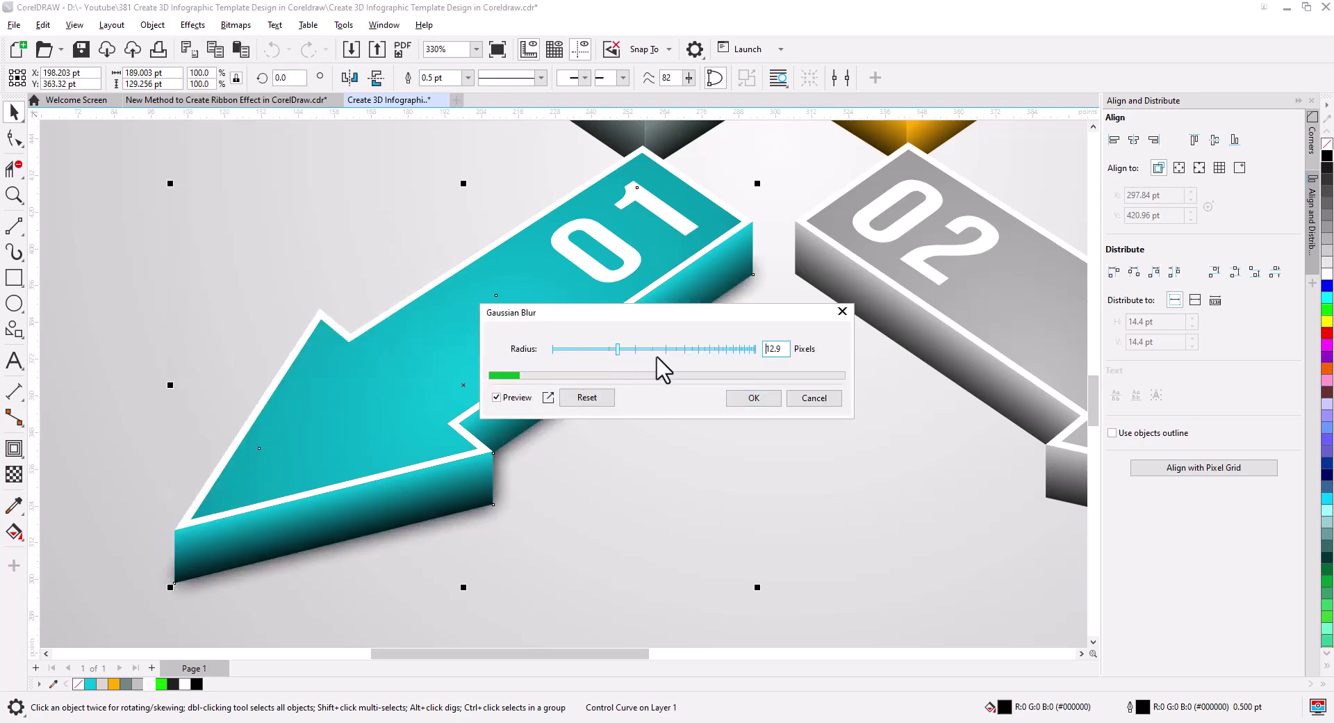
{"action": "left_click", "coordinate": [648, 351]}
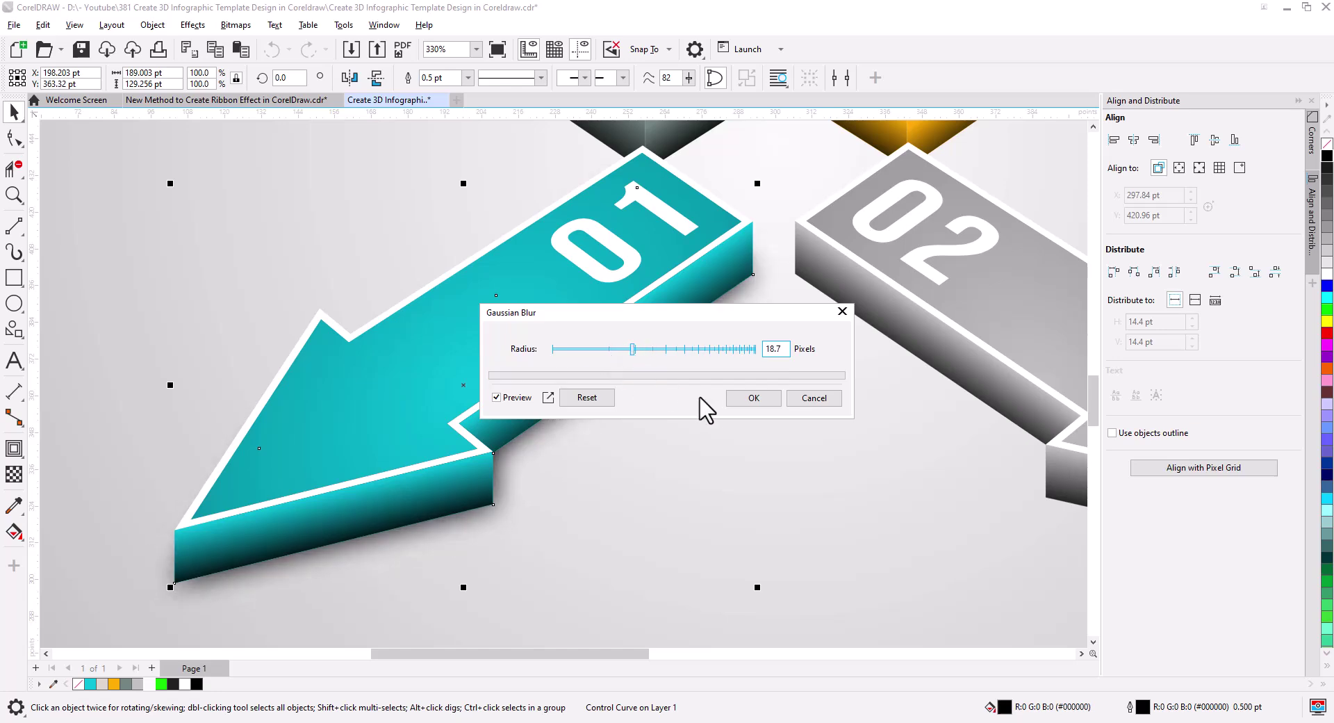
{"action": "left_click", "coordinate": [738, 403]}
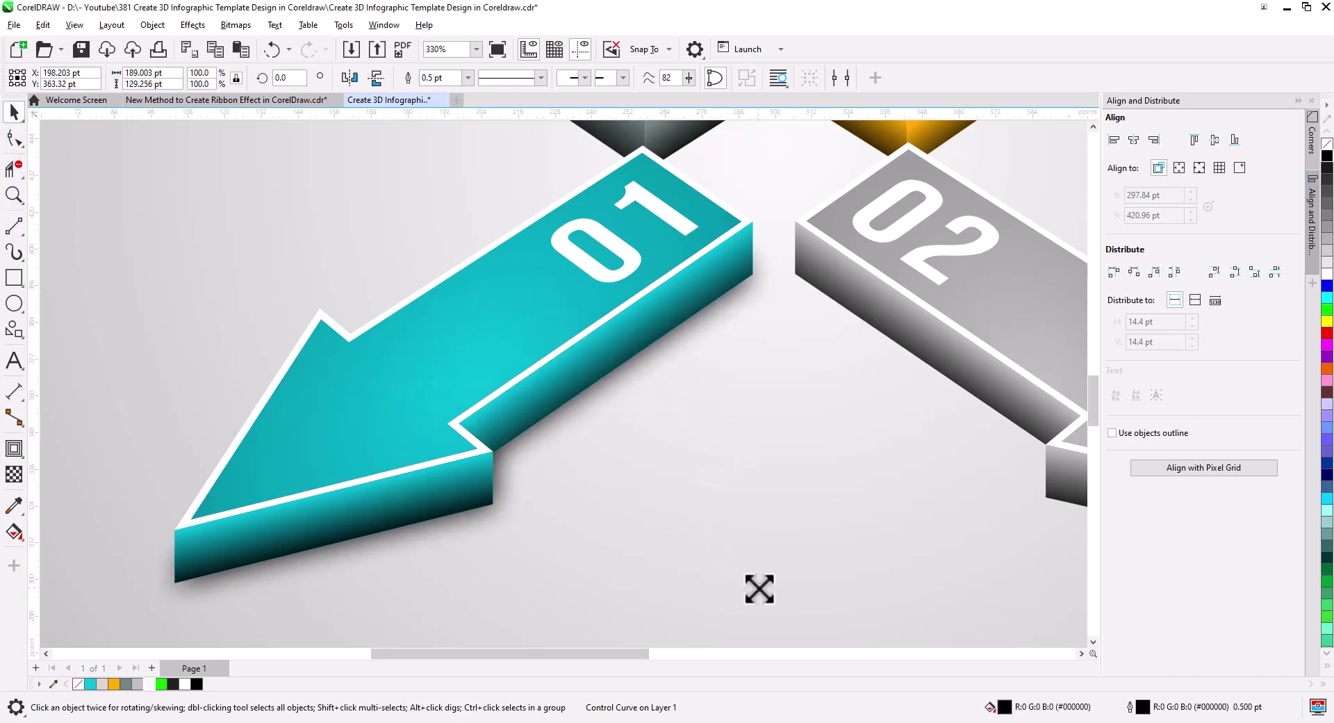
- Enlarge the blurred shadow proportionally to 101.4 % from its upper-left corner so it extends further below arrow 01
{"action": "left_click_drag", "start_coordinate": [759, 589], "coordinate": [771, 594]}
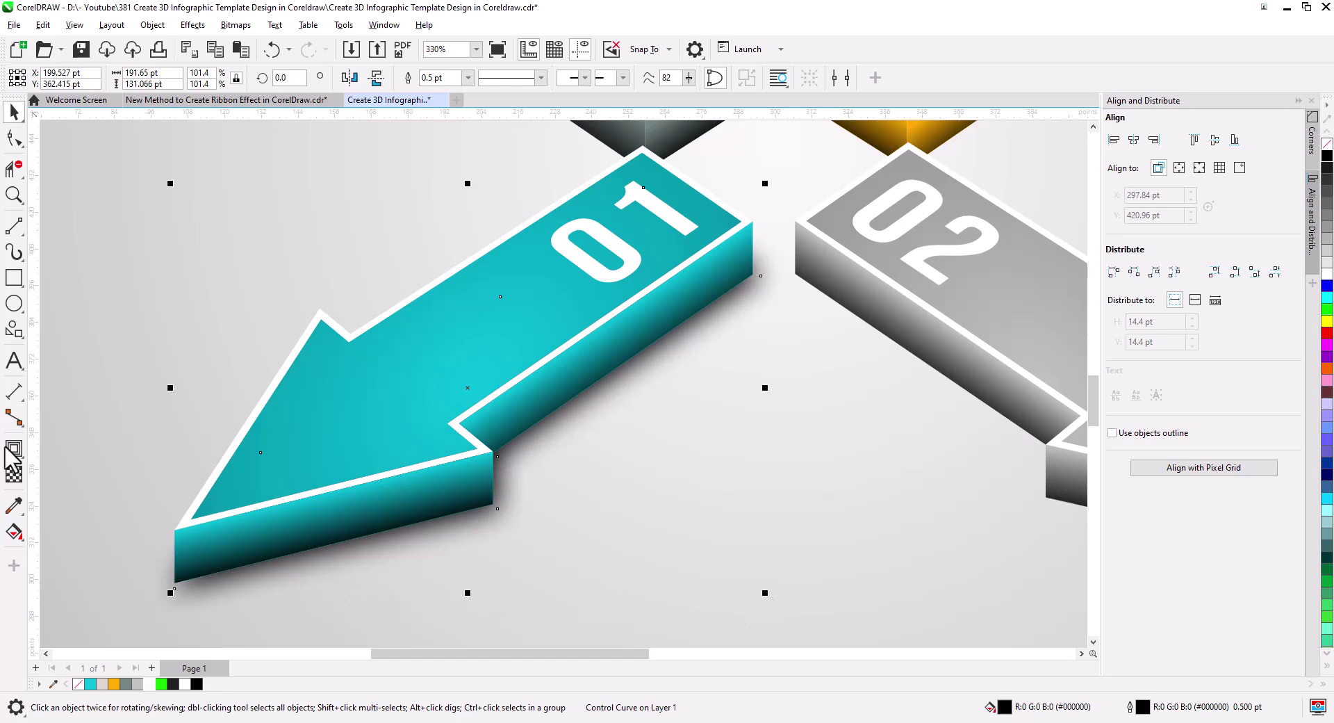
{"action": "left_click", "coordinate": [15, 138]}
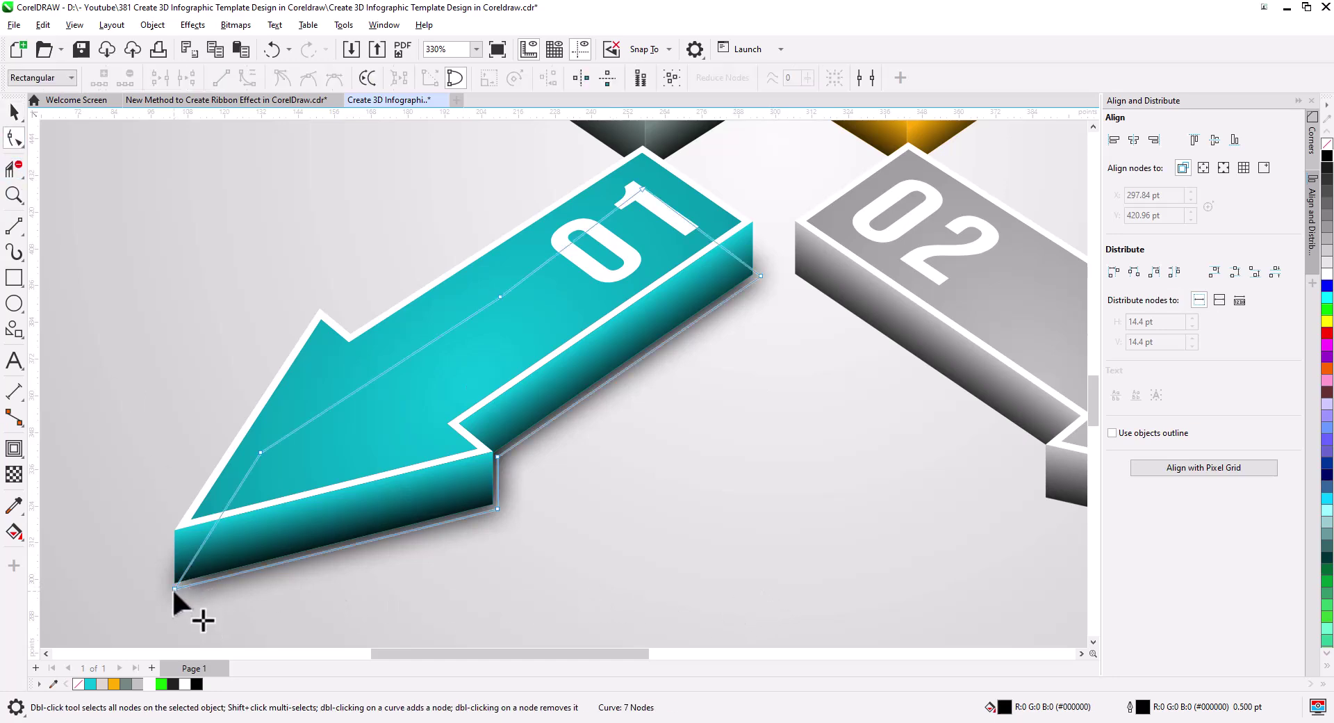
{"action": "left_click", "coordinate": [13, 110]}
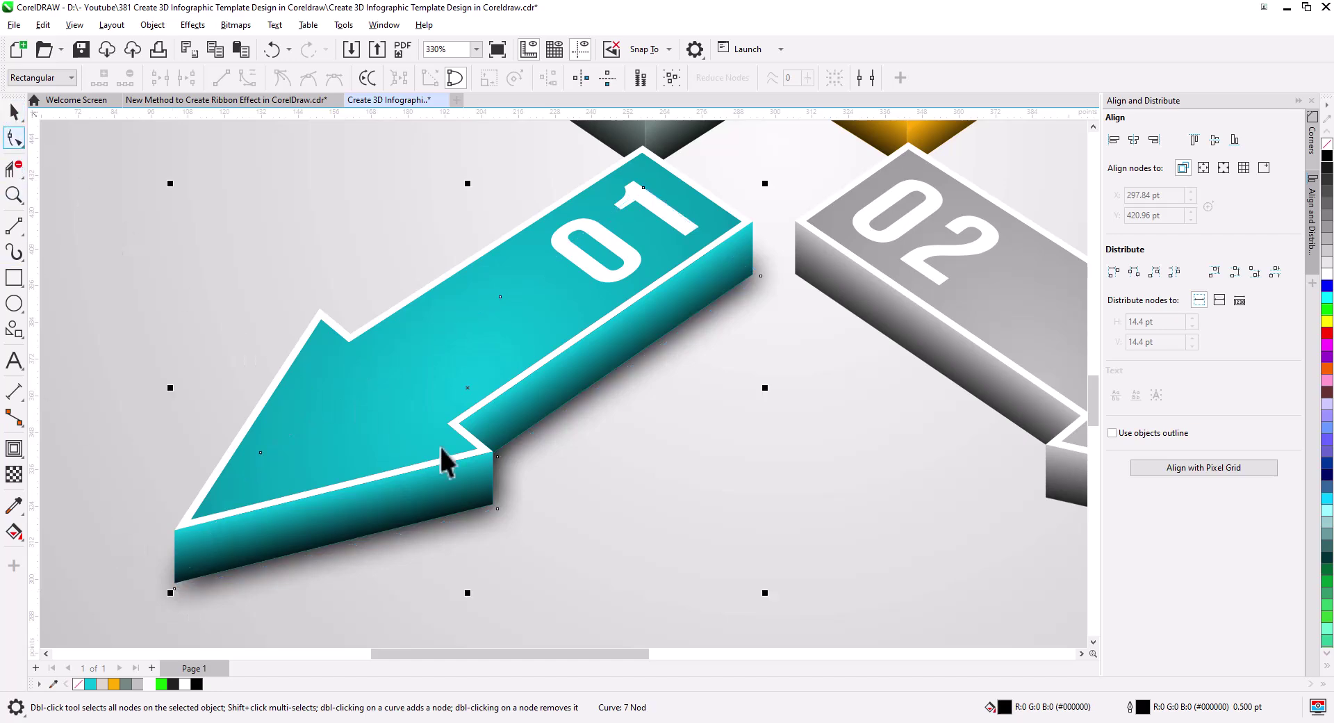
{"action": "left_click_drag", "start_coordinate": [626, 464], "coordinate": [364, 493]}
{"action": "left_click_drag", "start_coordinate": [460, 458], "coordinate": [568, 462]}
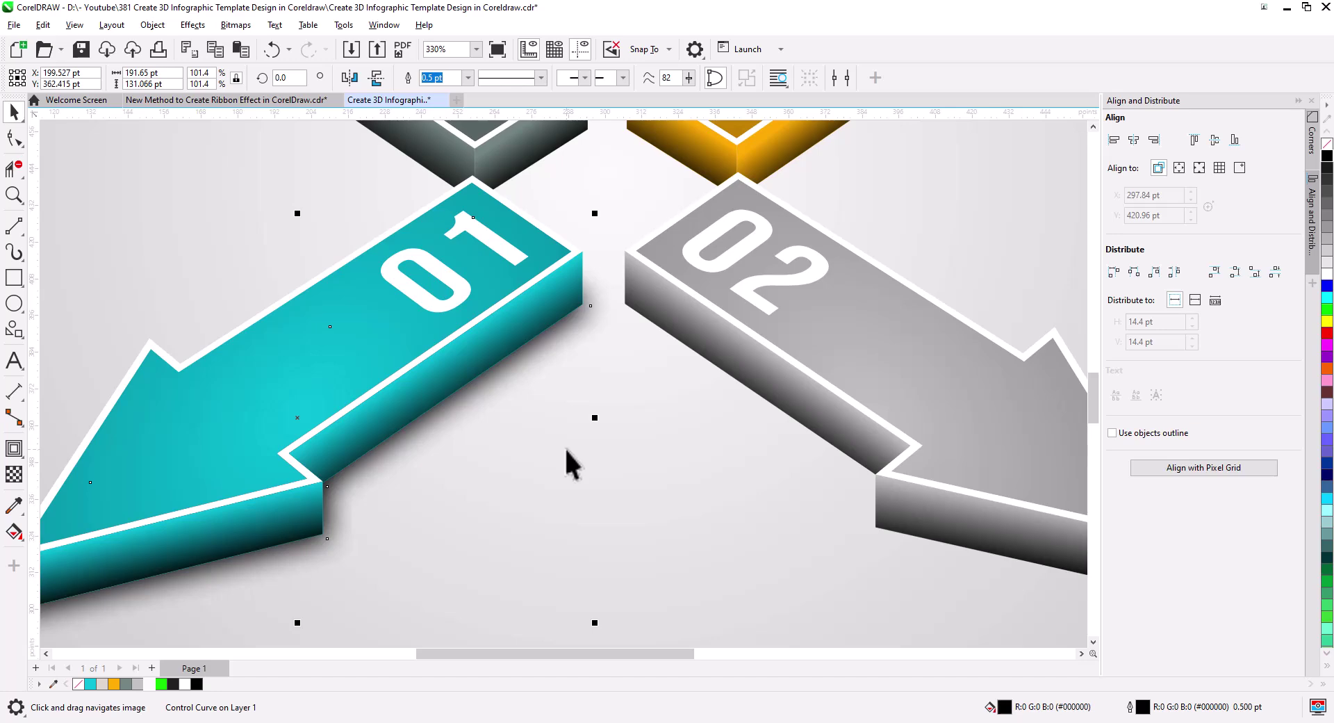
{"action": "left_click_drag", "start_coordinate": [412, 565], "coordinate": [490, 483]}
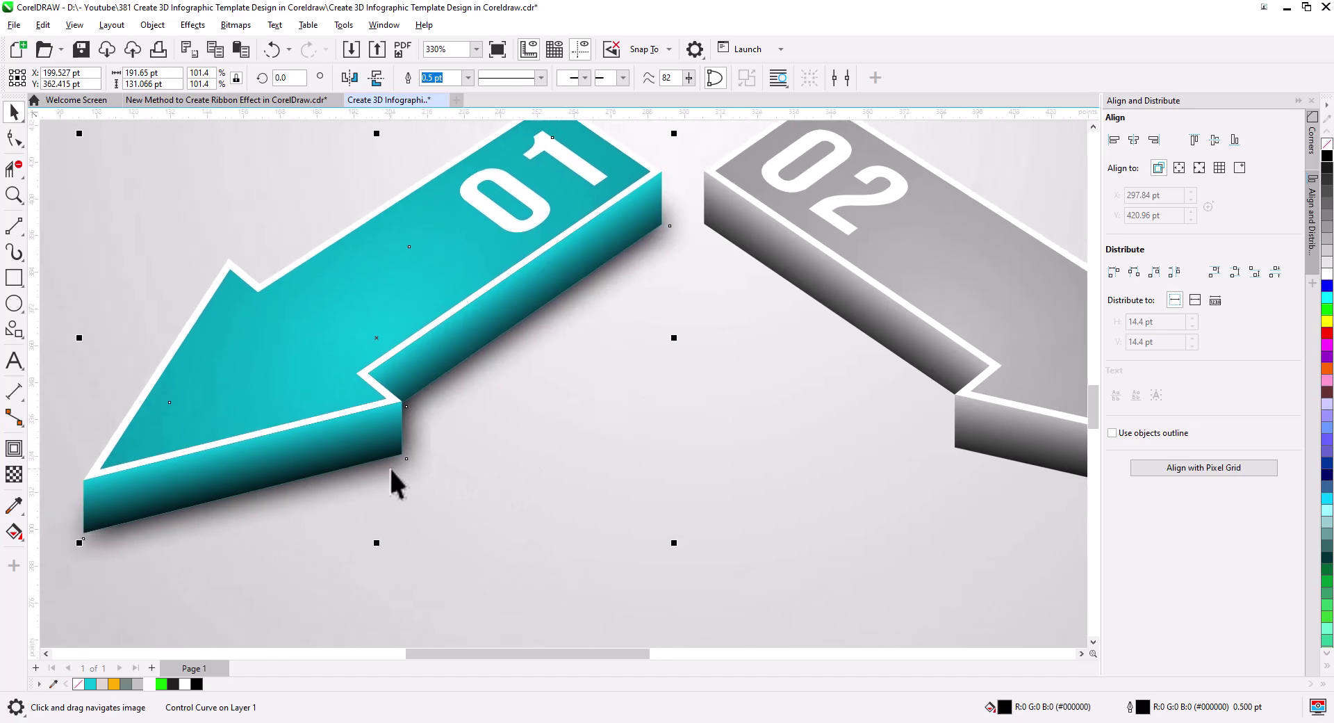
- Add a second copy of the shadow behind arrow 01 with a Gaussian Blur radius of 0.1 pixels
{"action": "scroll", "coordinate": [389, 466], "scroll_direction": "up", "scroll_amount": 2}
{"action": "left_click", "coordinate": [415, 452]}
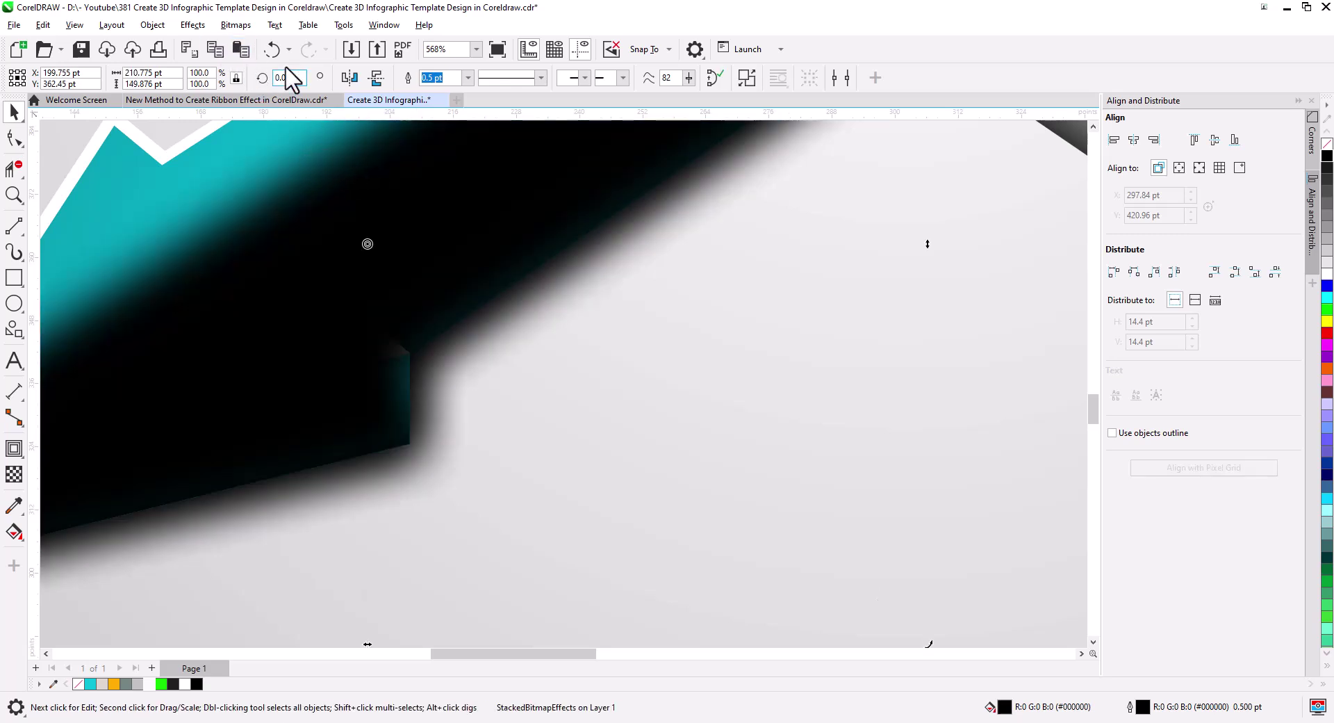
{"action": "left_click", "coordinate": [193, 25]}
{"action": "mouse_move", "coordinate": [212, 136]}
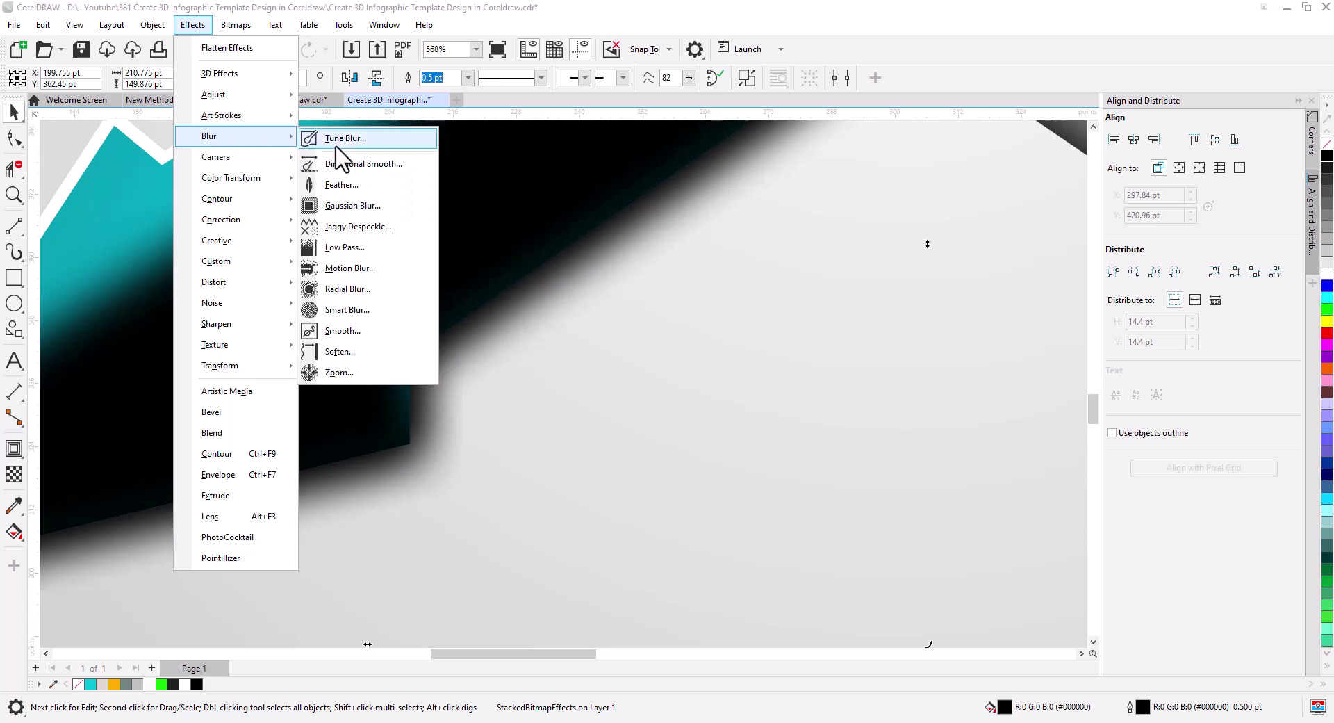
{"action": "left_click", "coordinate": [363, 207]}
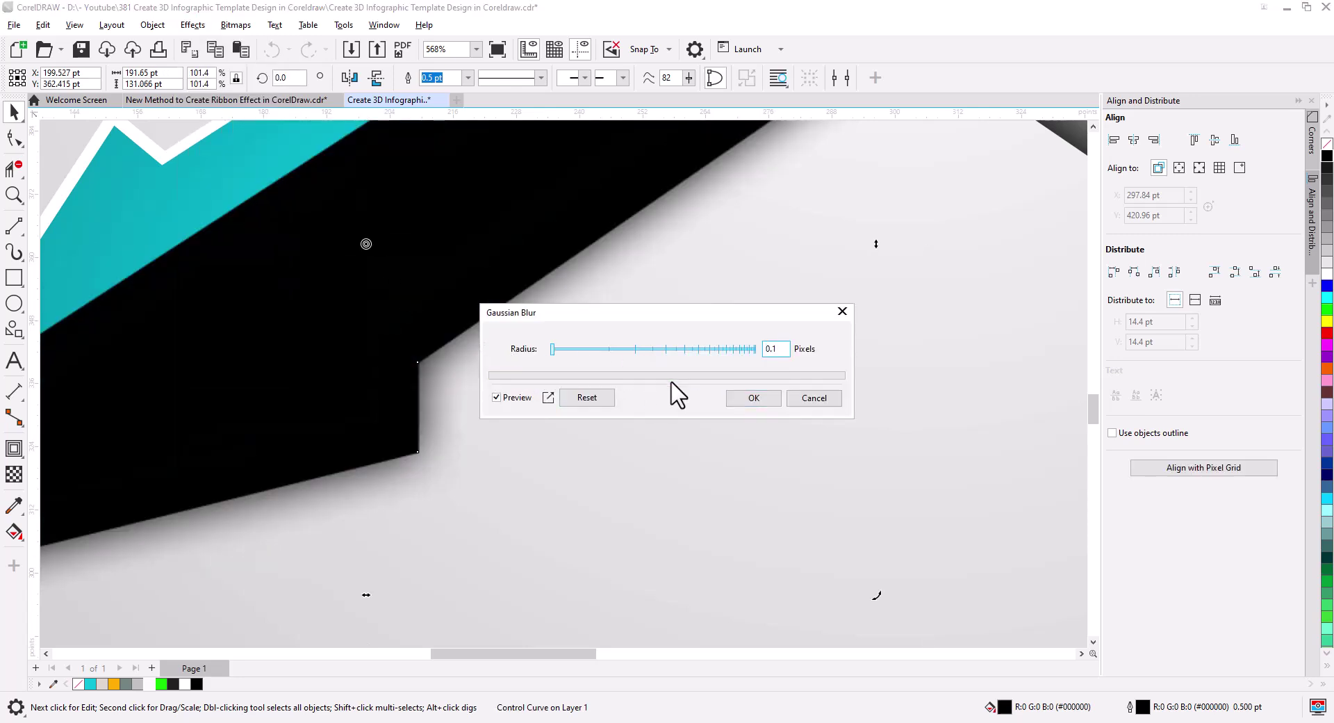
{"action": "left_click", "coordinate": [764, 403]}
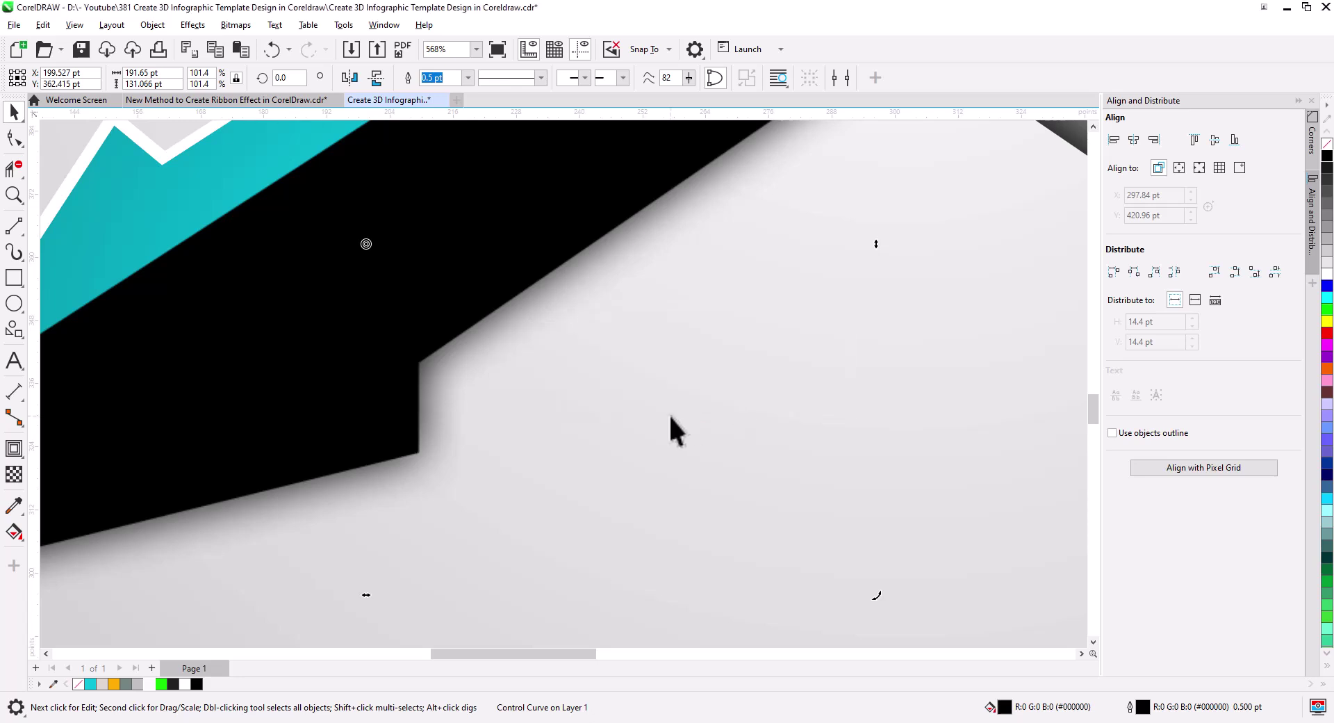
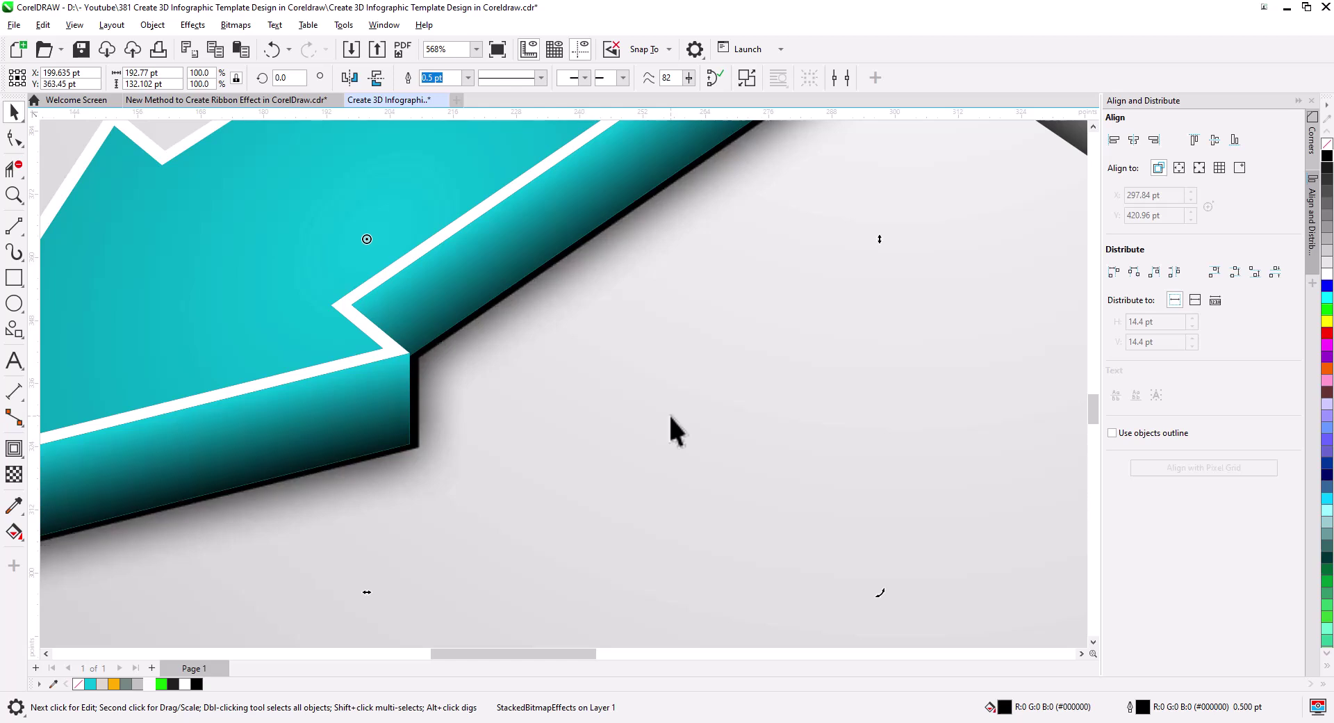
- Nudge the sharp shadow copy 1 pt left and 1 pt up and apply a uniform transparency of 72 to it
{"action": "key", "text": "Left"}
{"action": "key", "text": "Up"}
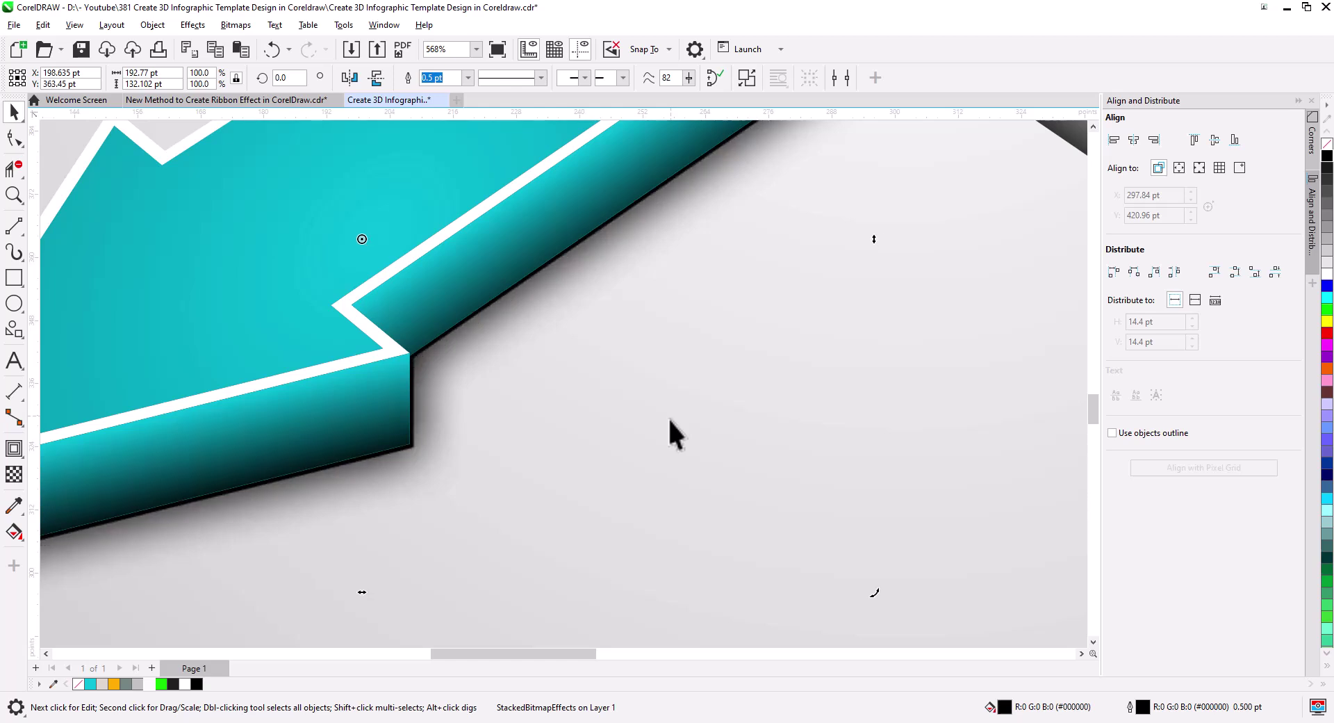
{"action": "left_click", "coordinate": [13, 475]}
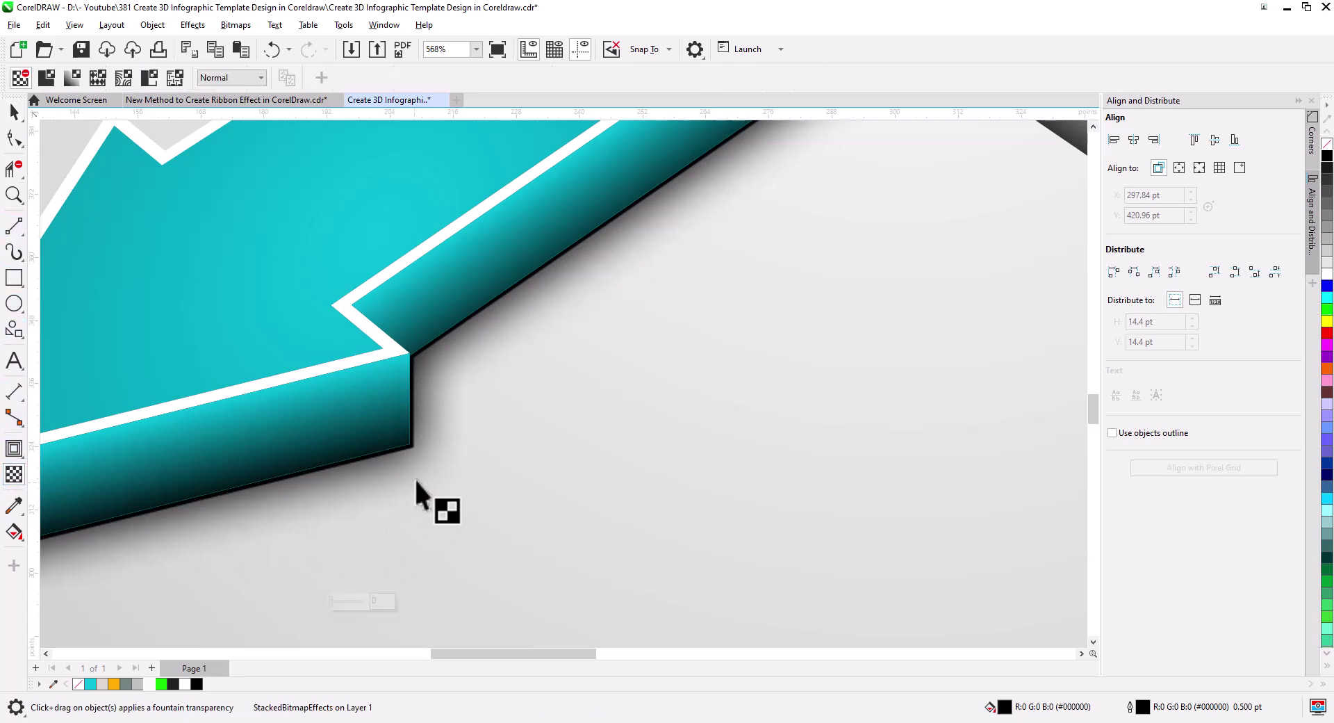
{"action": "left_click_drag", "start_coordinate": [343, 602], "coordinate": [355, 602]}
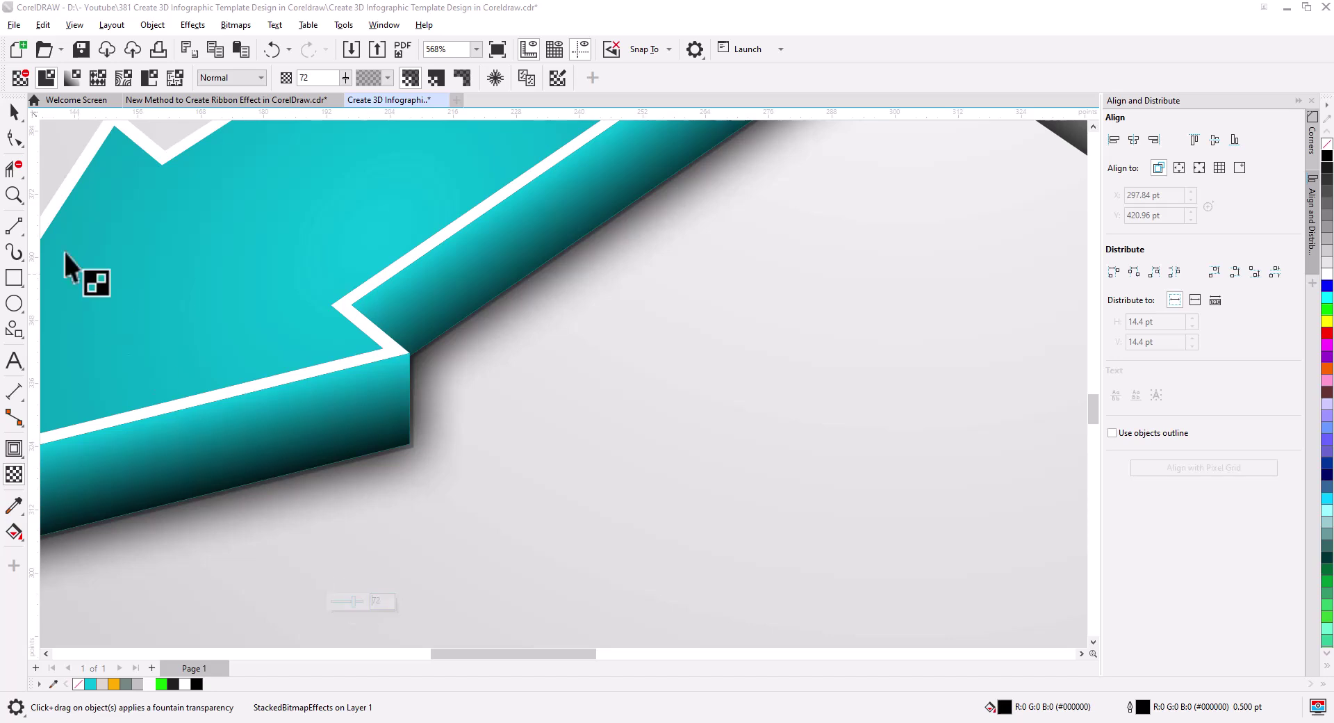
- Move the sharp shadow's inner corner node inward so it is hidden beneath the arrowhead's side face
{"action": "left_click", "coordinate": [14, 139]}
{"action": "left_click", "coordinate": [274, 332]}
{"action": "scroll", "coordinate": [402, 386], "scroll_direction": "up", "scroll_amount": 3}
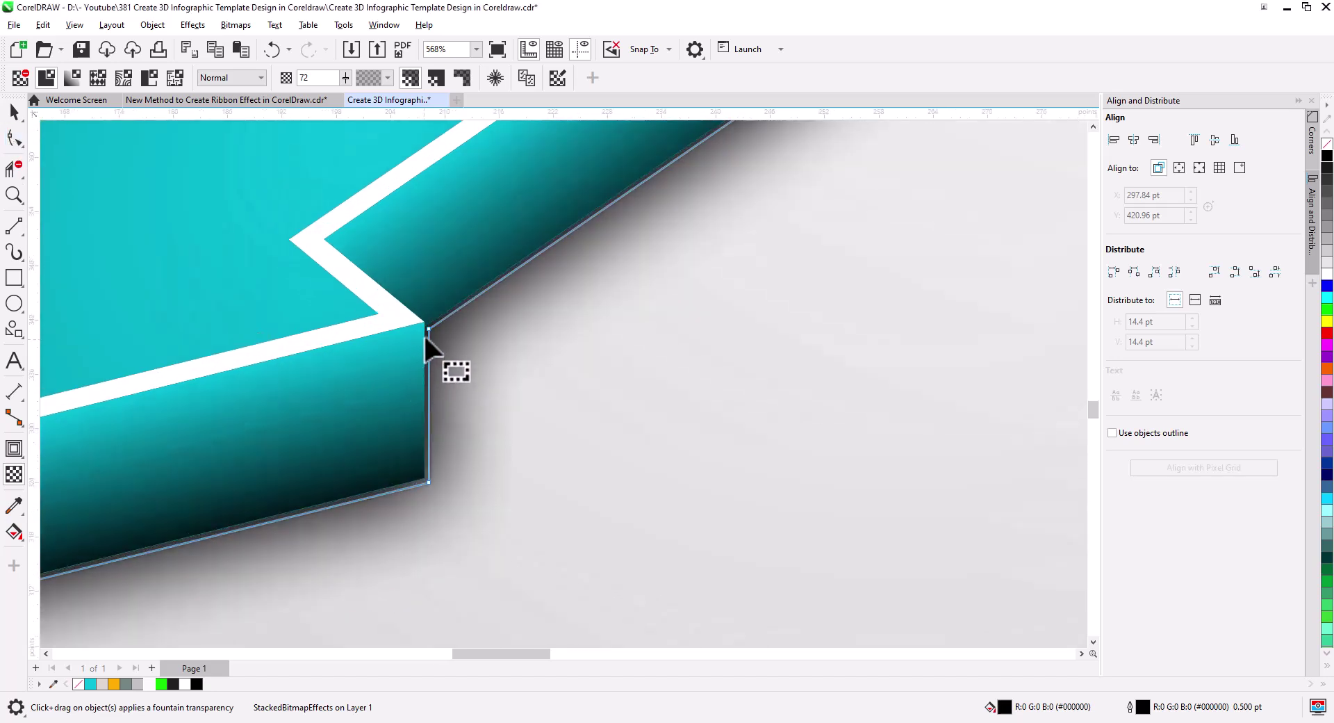
{"action": "left_click_drag", "start_coordinate": [429, 328], "coordinate": [321, 401]}
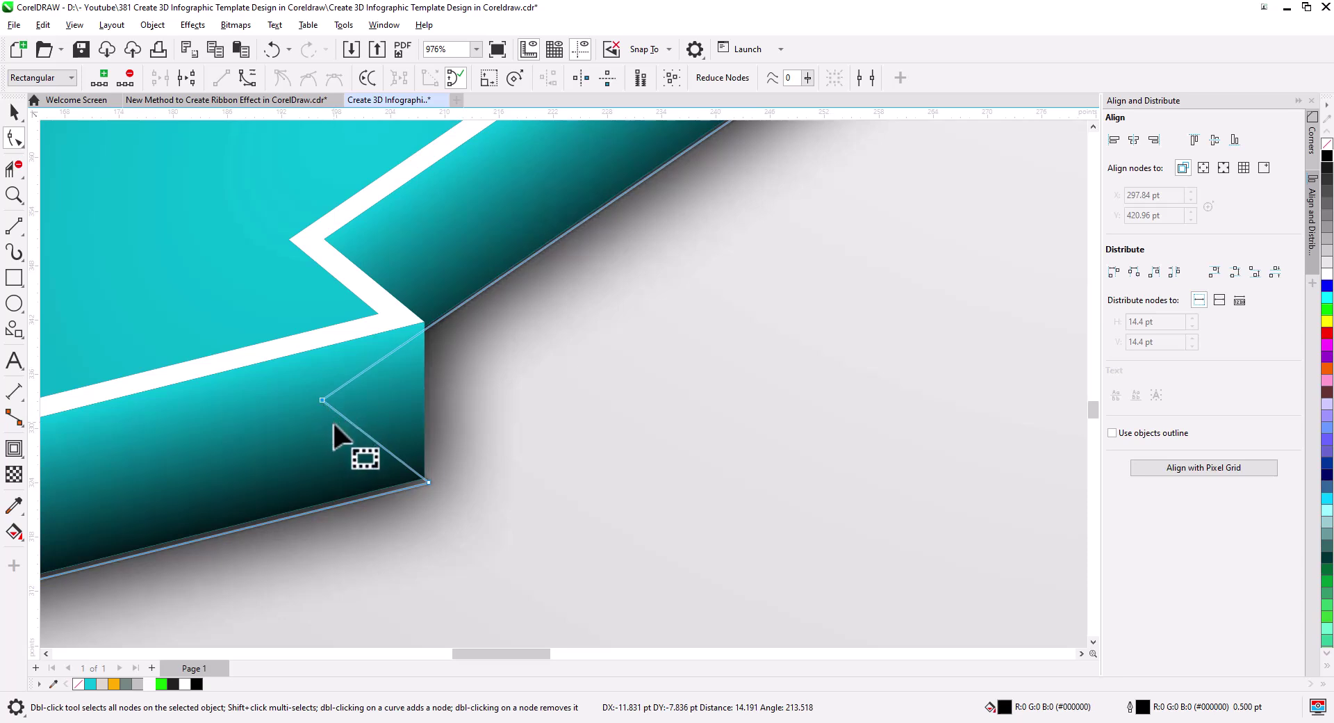
{"action": "left_click", "coordinate": [6, 118]}
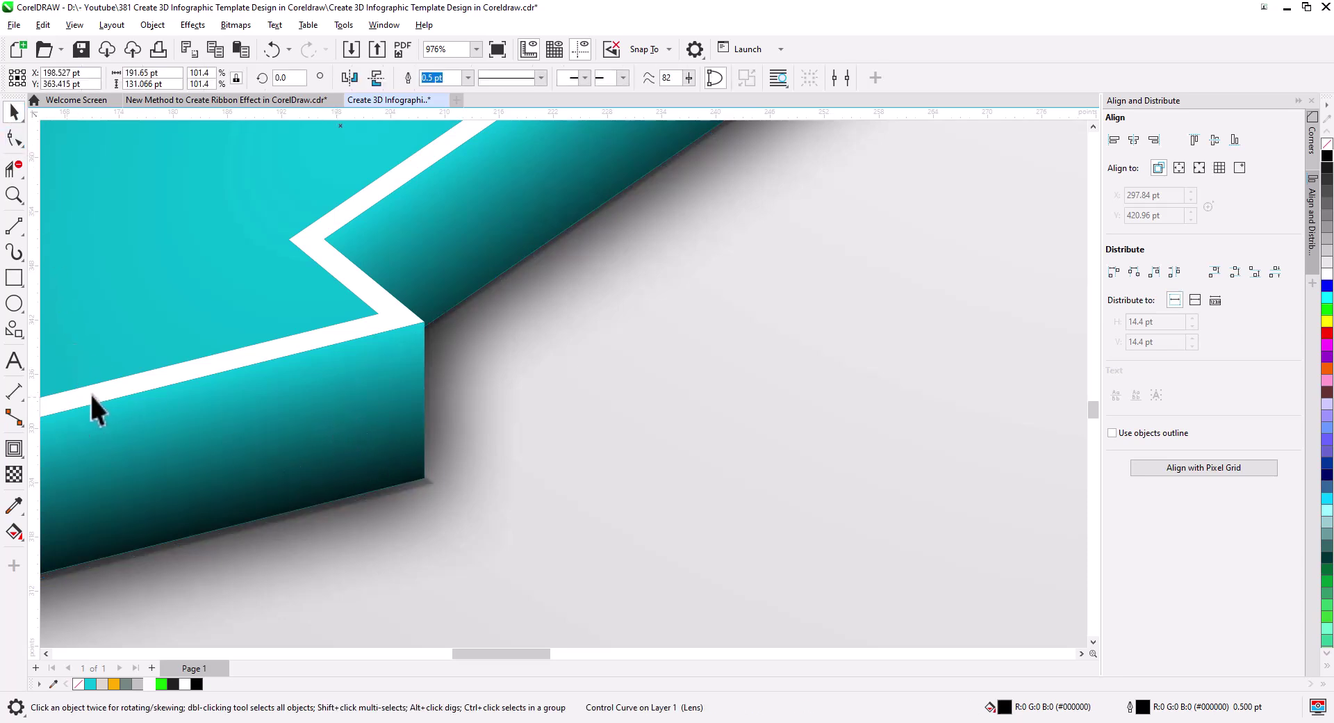
- Set the sharp shadow's uniform transparency to 47
{"action": "left_click", "coordinate": [13, 474]}
{"action": "scroll", "coordinate": [386, 520], "scroll_direction": "down", "scroll_amount": 2}
{"action": "left_click_drag", "start_coordinate": [414, 538], "coordinate": [428, 432]}
{"action": "scroll", "coordinate": [438, 421], "scroll_direction": "down", "scroll_amount": 2}
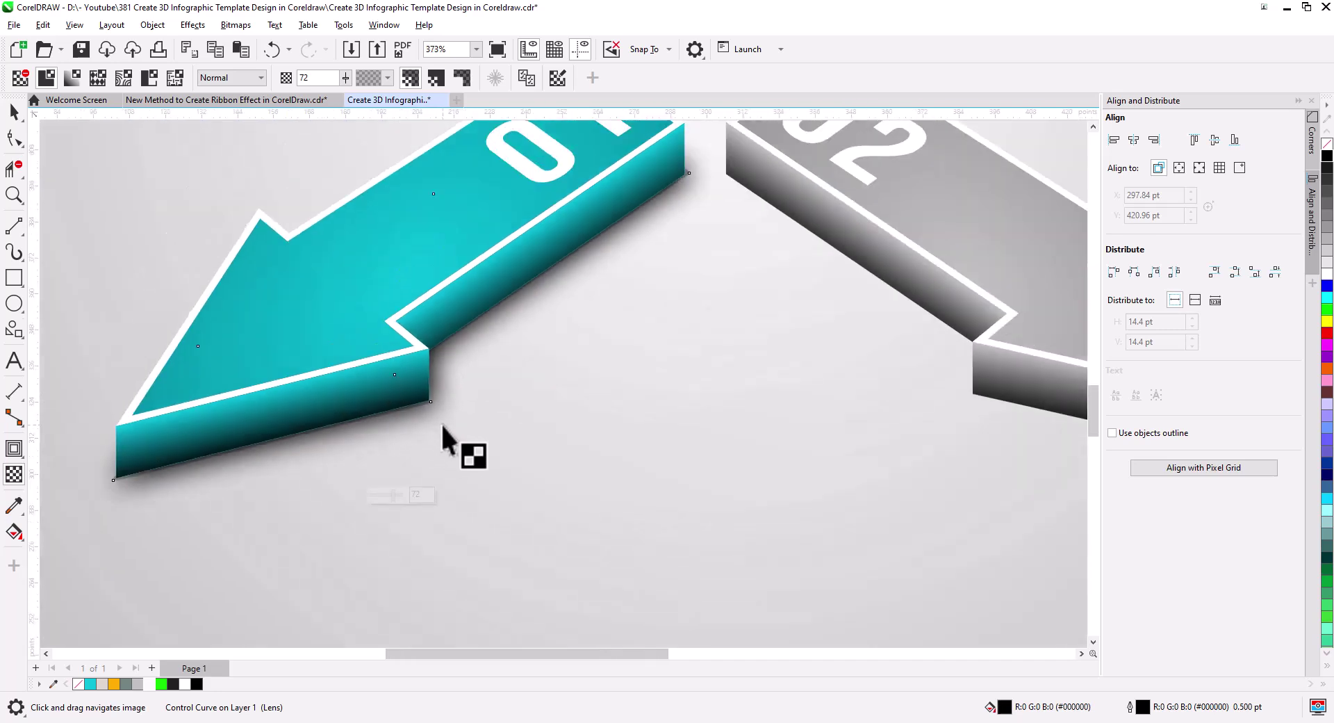
{"action": "left_click_drag", "start_coordinate": [385, 494], "coordinate": [381, 495]}
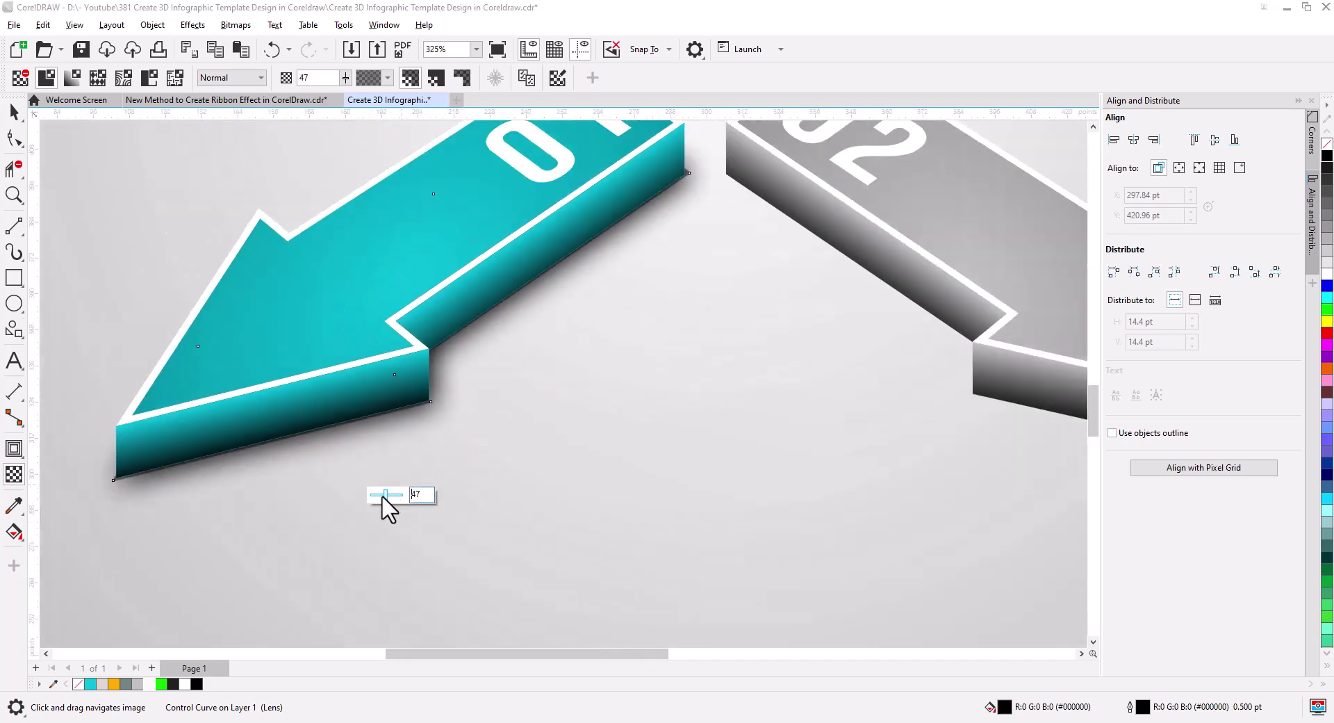
- Move the sharp shadow's outer corner nodes onto the bottom corners of arrow 01's side faces
{"action": "left_click", "coordinate": [12, 143]}
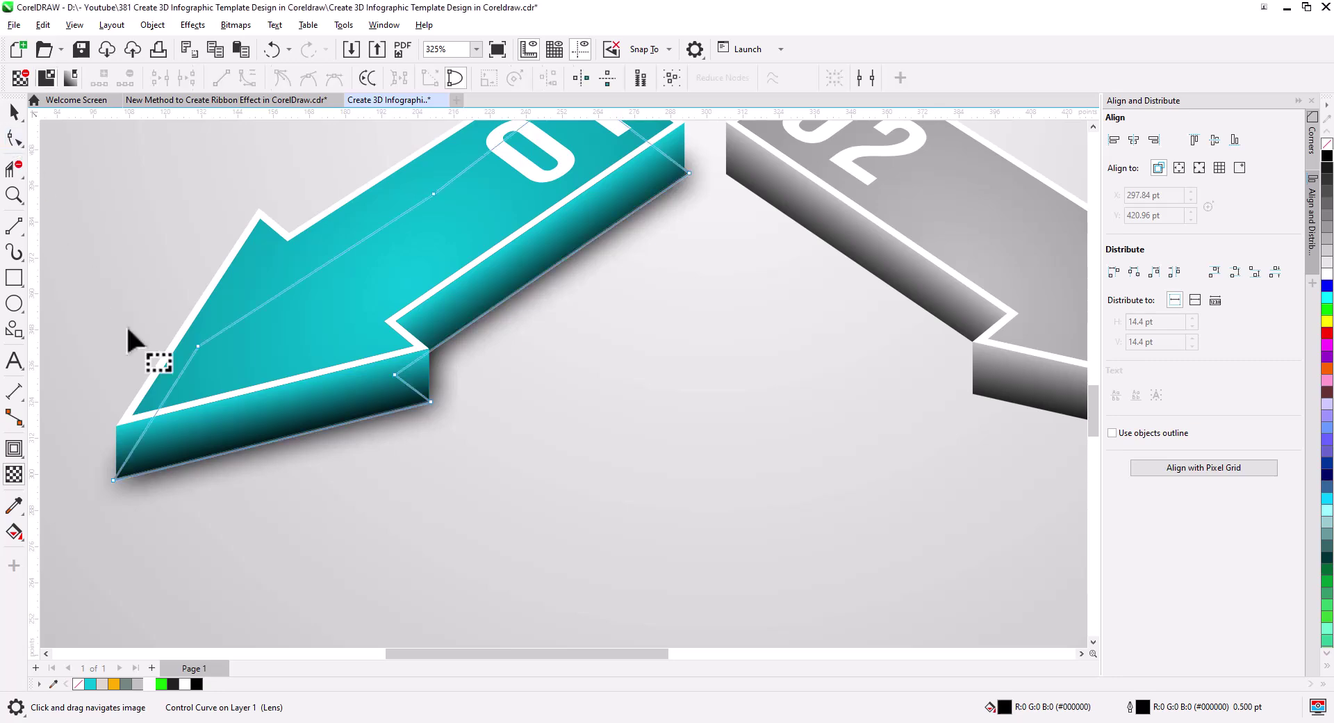
{"action": "scroll", "coordinate": [170, 441], "scroll_direction": "up", "scroll_amount": 3}
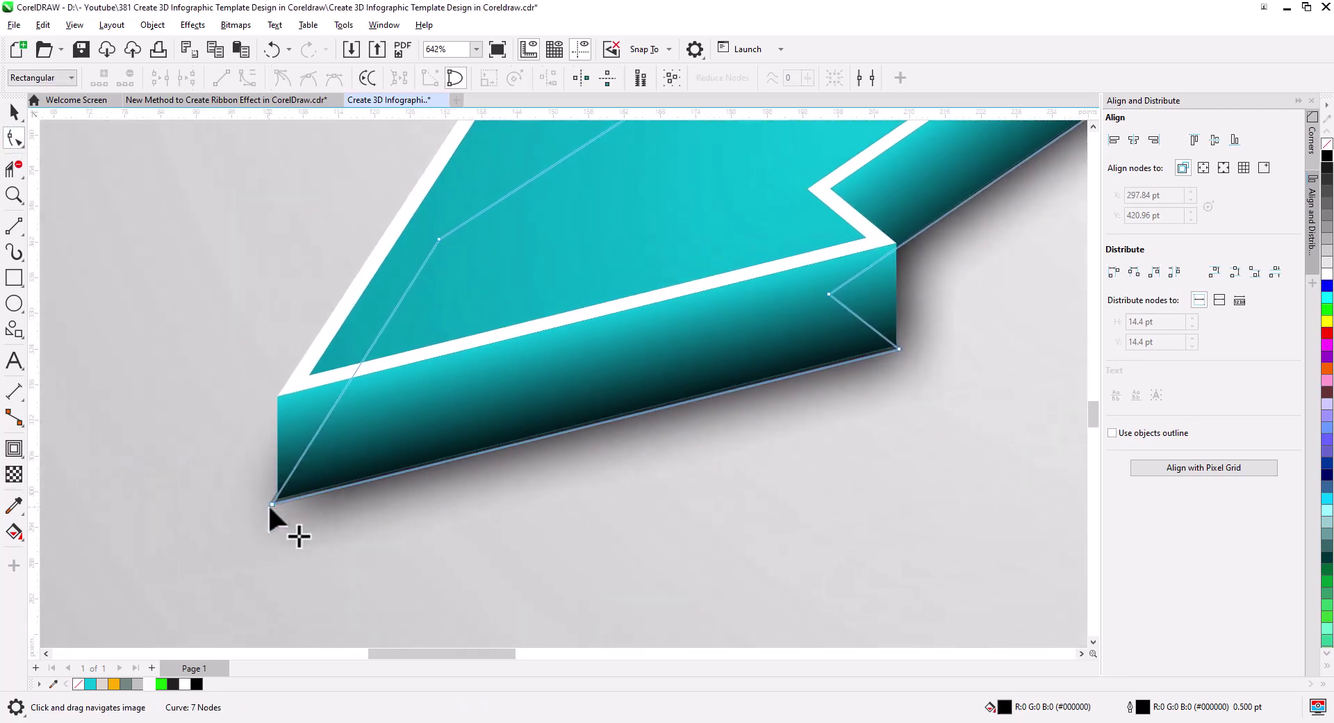
{"action": "left_click_drag", "start_coordinate": [272, 504], "coordinate": [277, 498]}
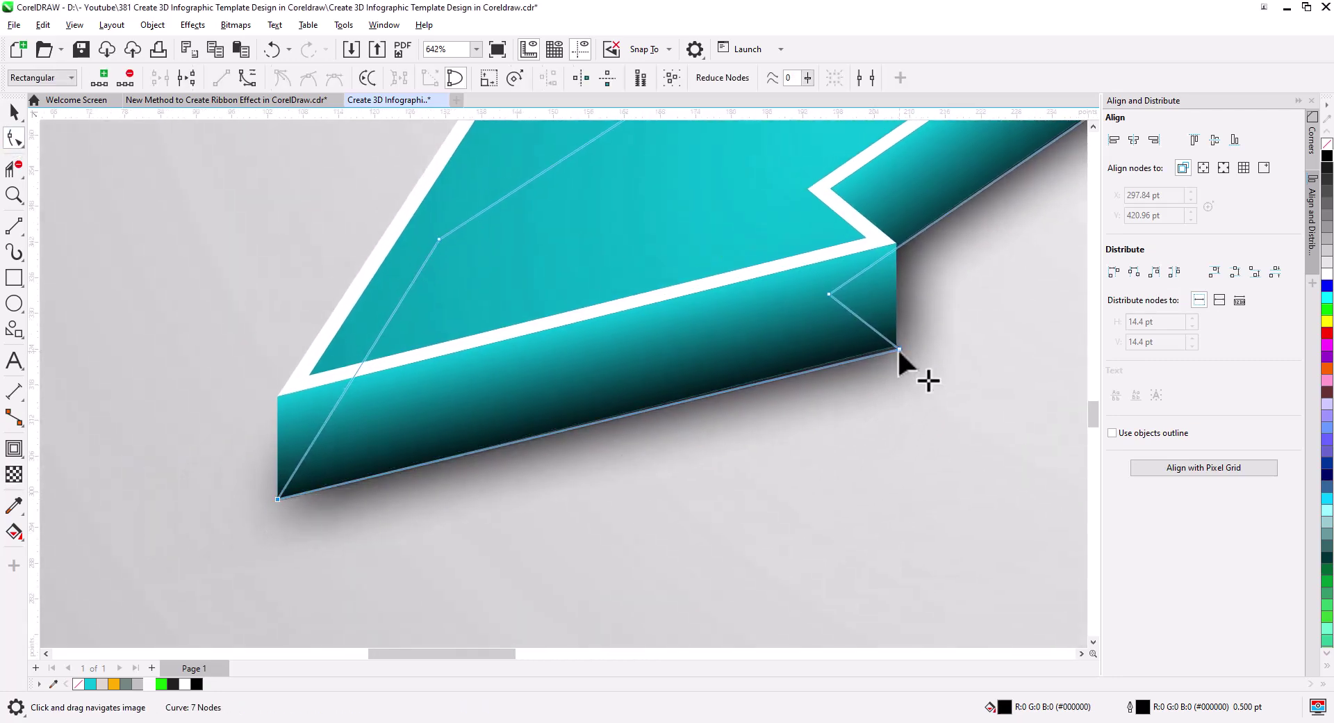
{"action": "left_click_drag", "start_coordinate": [900, 349], "coordinate": [896, 346]}
{"action": "left_click_drag", "start_coordinate": [971, 313], "coordinate": [555, 560]}
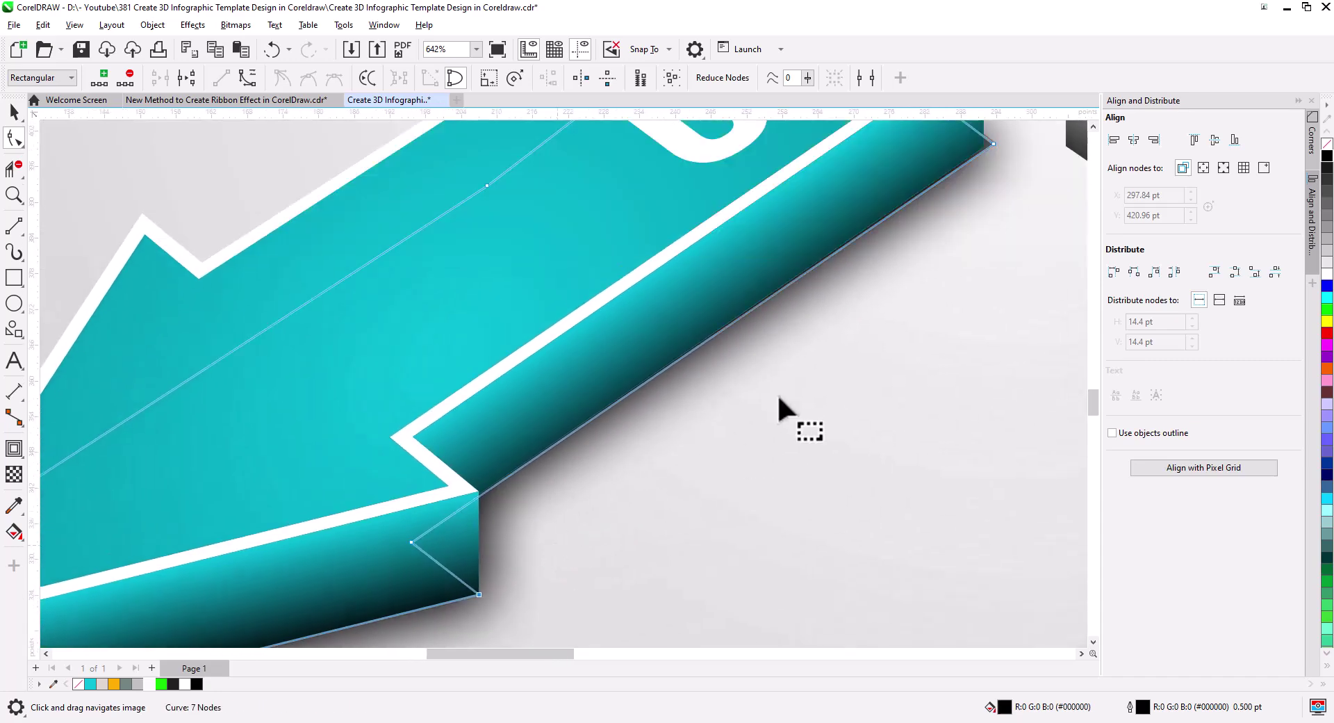
{"action": "left_click_drag", "start_coordinate": [777, 393], "coordinate": [656, 524]}
{"action": "left_click_drag", "start_coordinate": [807, 296], "coordinate": [800, 300]}
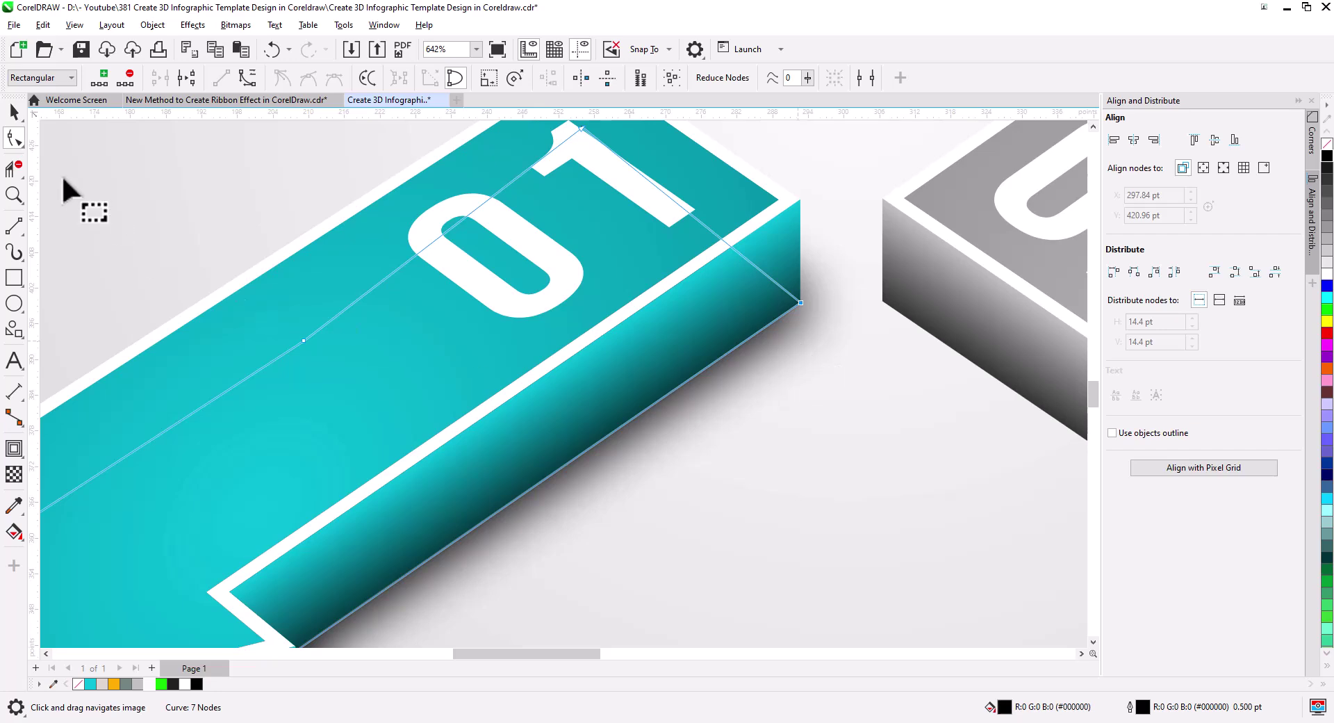
{"action": "left_click", "coordinate": [14, 111]}
{"action": "scroll", "coordinate": [528, 444], "scroll_direction": "down", "scroll_amount": 3}
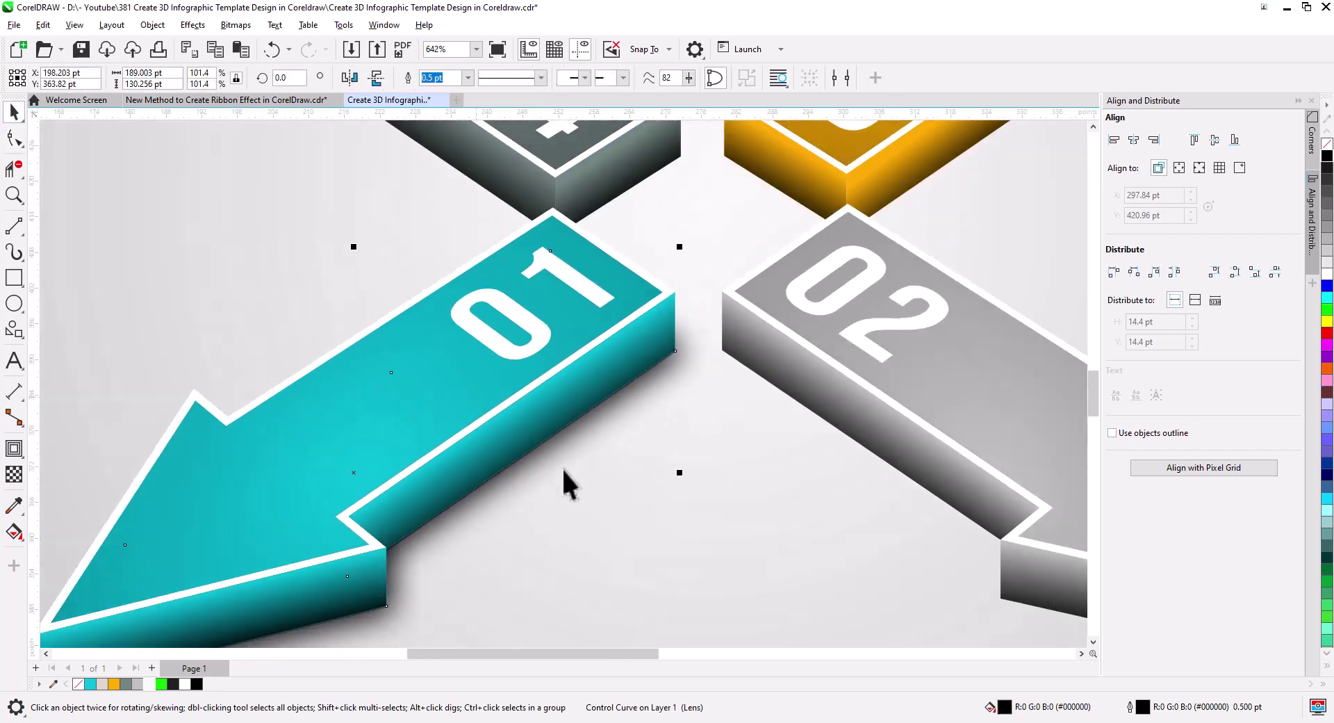
{"action": "left_click_drag", "start_coordinate": [564, 493], "coordinate": [533, 410]}
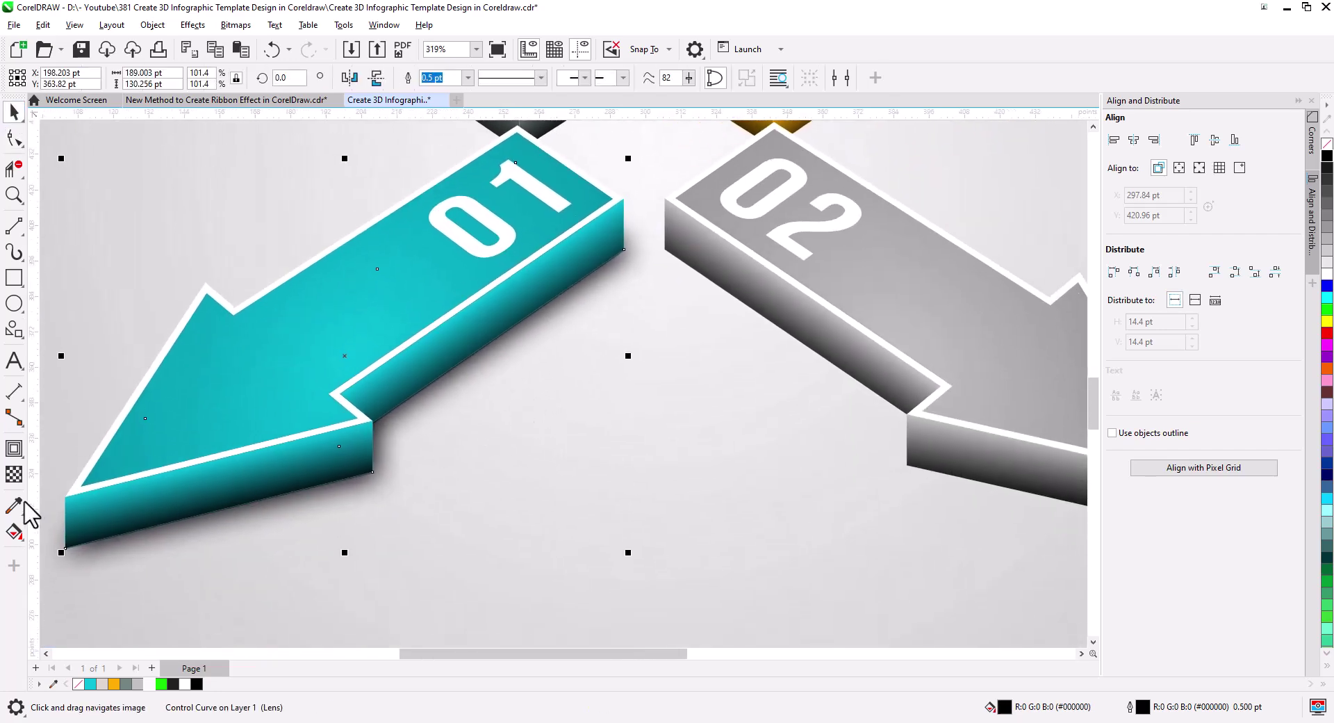
- Set the uniform transparency of arrow 01's sharp shadow to 0
{"action": "left_click_drag", "start_coordinate": [332, 573], "coordinate": [299, 569]}
{"action": "left_click", "coordinate": [14, 113]}
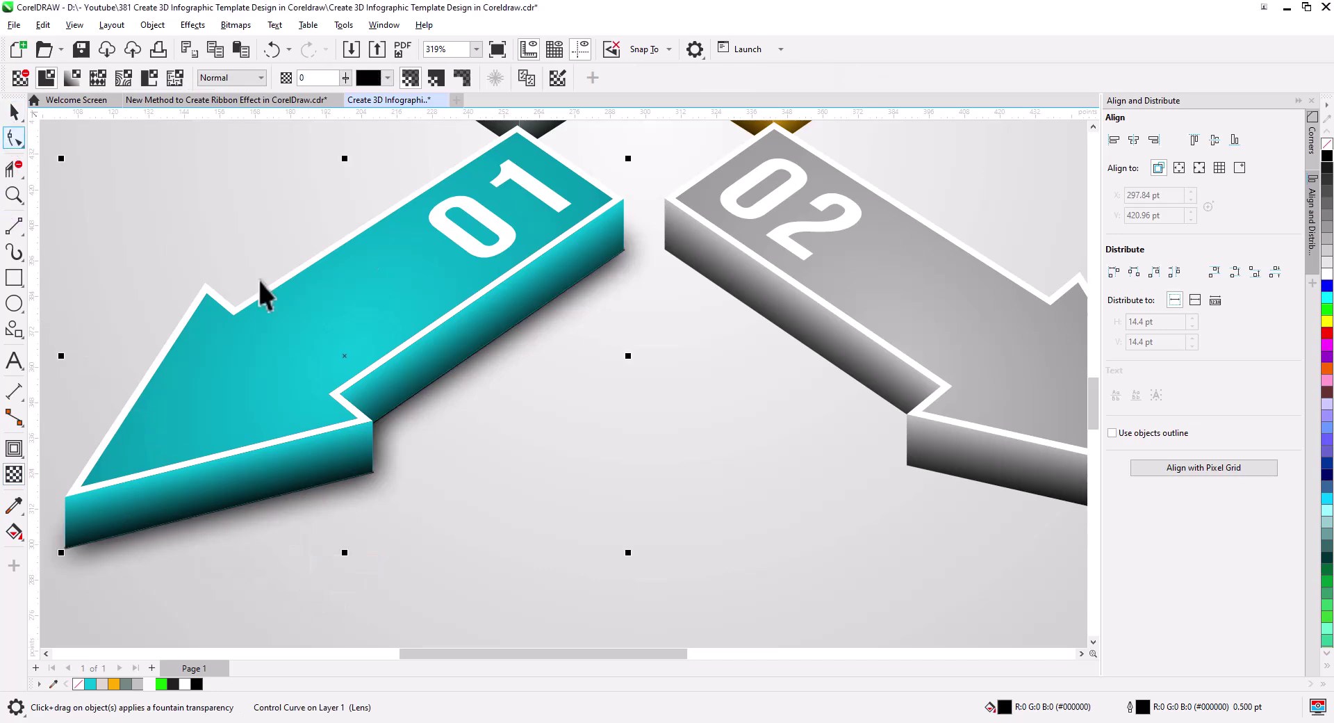
{"action": "left_click", "coordinate": [686, 454]}
- Draw a closed shadow shape along arrow 02's bottom edges, fill it with black and send it behind the arrow
{"action": "left_click_drag", "start_coordinate": [775, 428], "coordinate": [512, 448]}
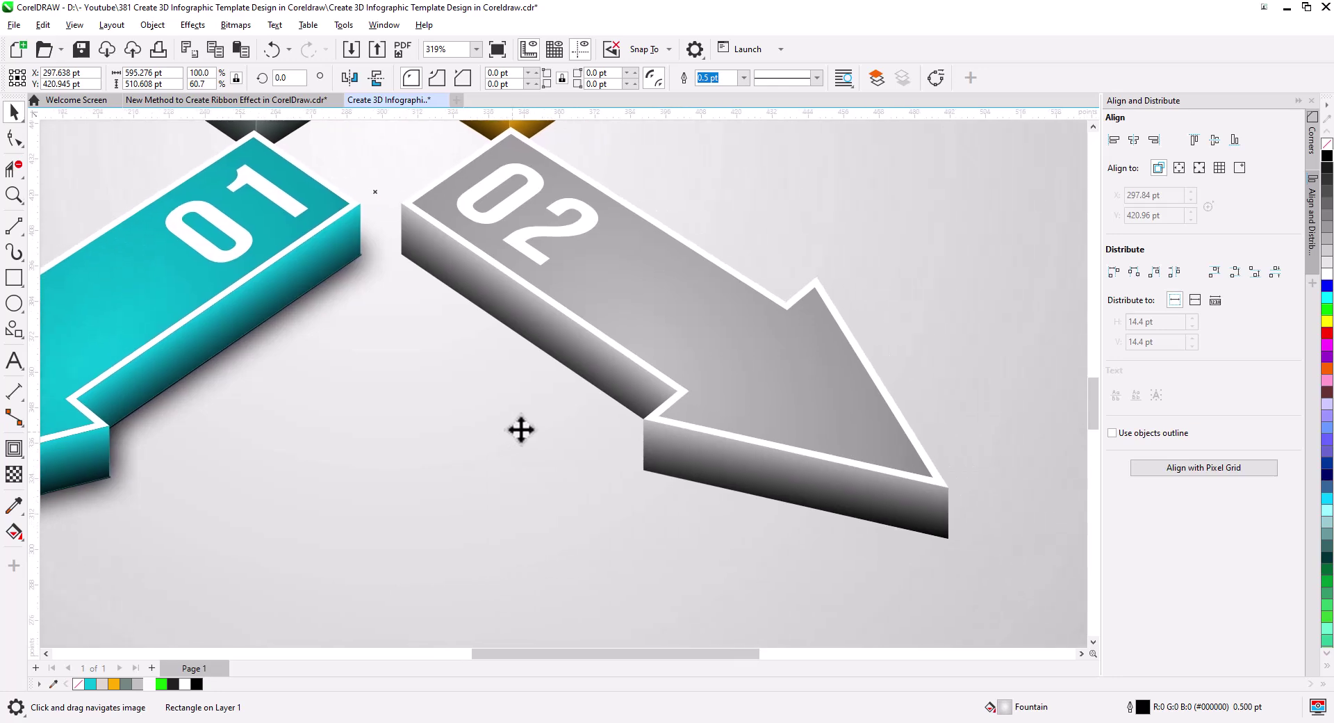
{"action": "scroll", "coordinate": [567, 424], "scroll_direction": "up", "scroll_amount": 1}
{"action": "left_click_drag", "start_coordinate": [606, 449], "coordinate": [483, 520]}
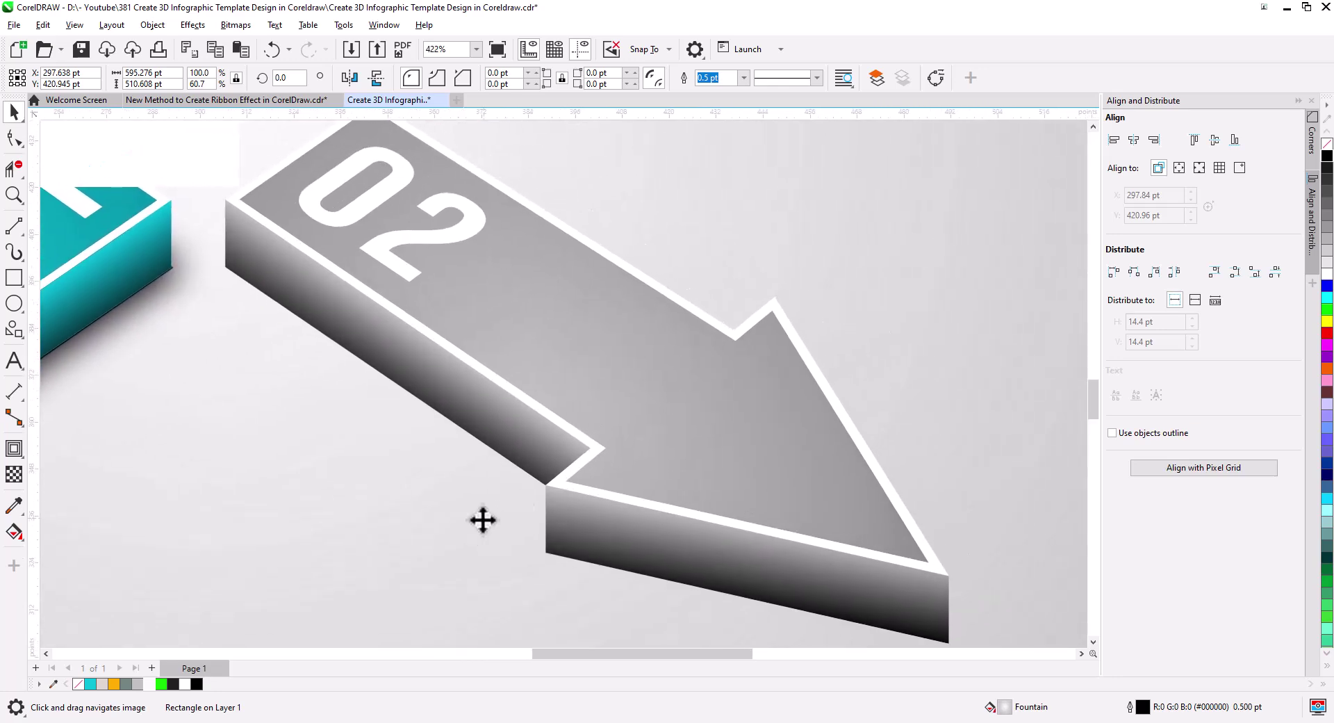
{"action": "left_click", "coordinate": [14, 226]}
{"action": "mouse_move", "coordinate": [226, 267]}
{"action": "left_mouse_down"}
{"action": "mouse_move", "coordinate": [513, 481]}
{"action": "mouse_move", "coordinate": [545, 484]}
{"action": "mouse_move", "coordinate": [547, 554]}
{"action": "mouse_move", "coordinate": [951, 584]}
{"action": "mouse_move", "coordinate": [856, 406]}
{"action": "mouse_move", "coordinate": [391, 132]}
{"action": "mouse_move", "coordinate": [224, 205]}
{"action": "left_mouse_up"}
{"action": "key", "text": "space"}
{"action": "left_click", "coordinate": [1326, 156]}
{"action": "key", "text": "shift+Page_Down"}
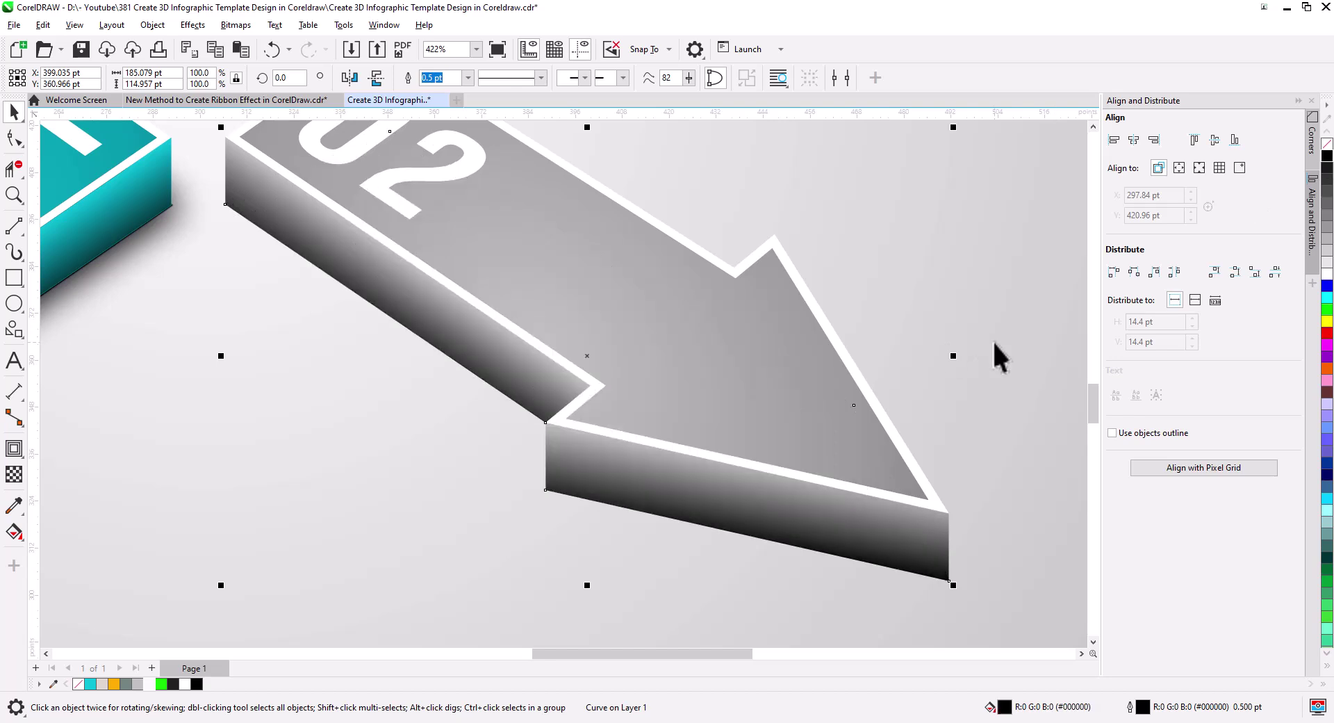
- Try a 1.0 pt outline width on arrow 02's shadow shape
{"action": "left_click", "coordinate": [468, 77]}
{"action": "left_click", "coordinate": [438, 130]}
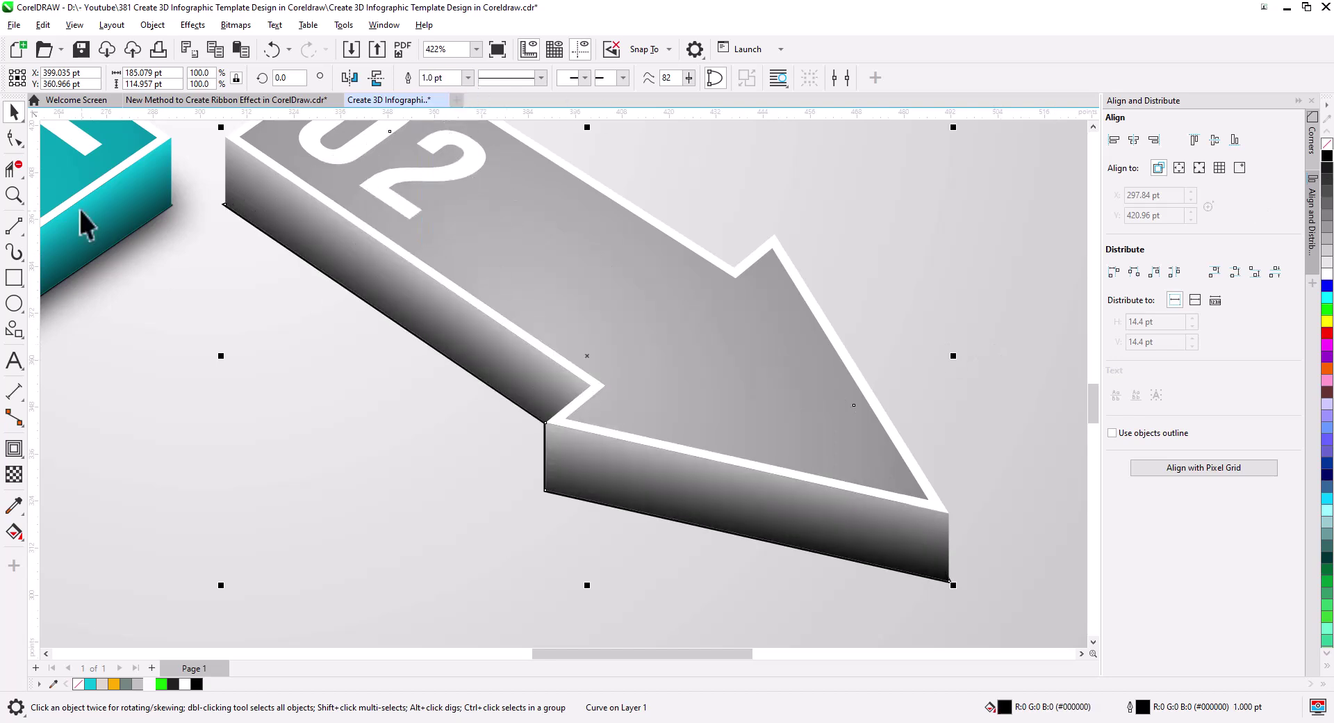
{"action": "key", "text": "ctrl+z"}
{"action": "key", "text": "ctrl+shift+z"}
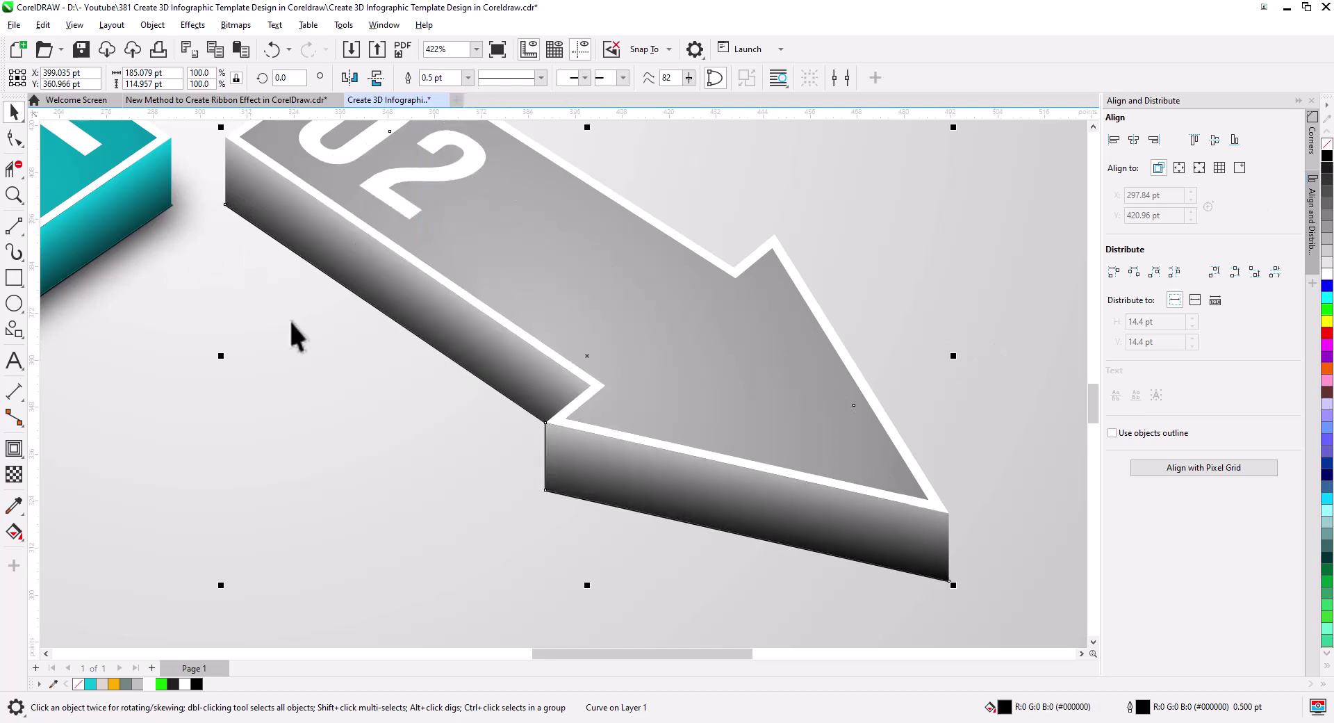
{"action": "key", "text": "ctrl+z"}
- Nudge arrow 02's shadow shape 1 pt left and 1 pt down and apply a Gaussian Blur to it
{"action": "key", "text": "Left"}
{"action": "key", "text": "Down"}
{"action": "left_click", "coordinate": [193, 24]}
{"action": "mouse_move", "coordinate": [208, 134]}
{"action": "left_click", "coordinate": [379, 181]}
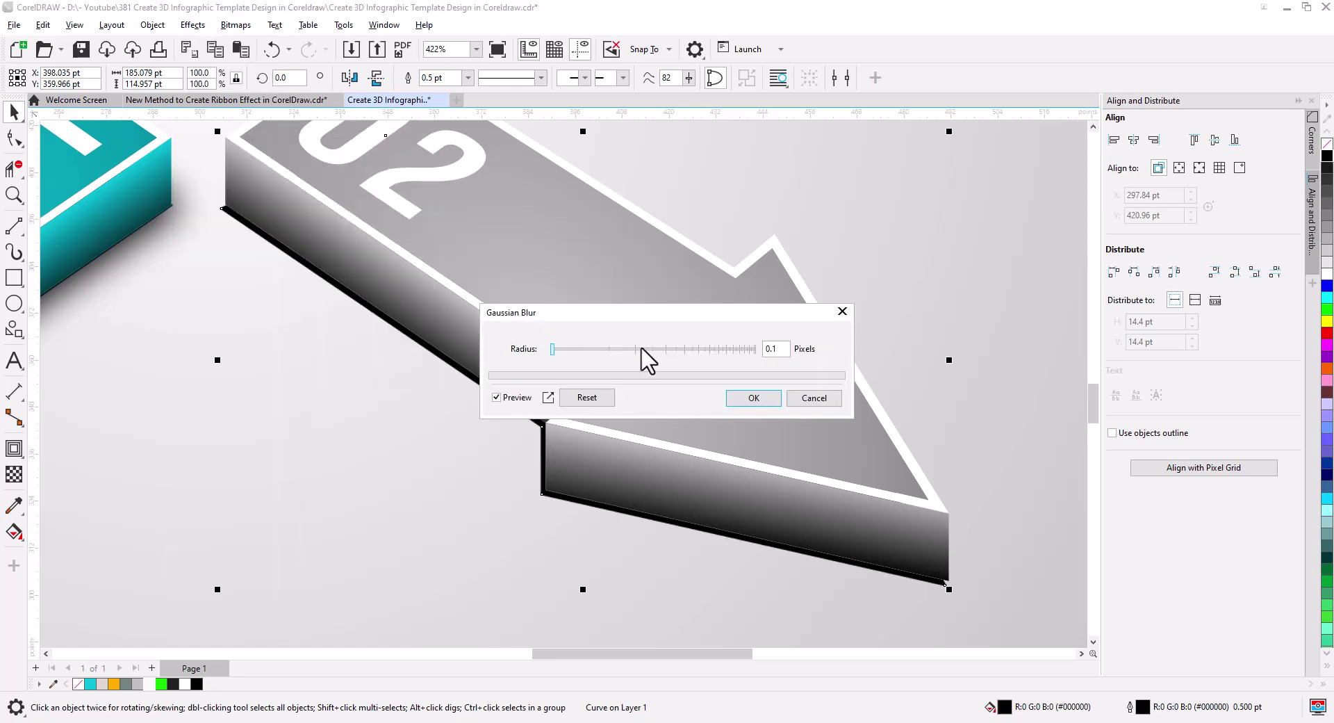
{"action": "left_click", "coordinate": [754, 397]}
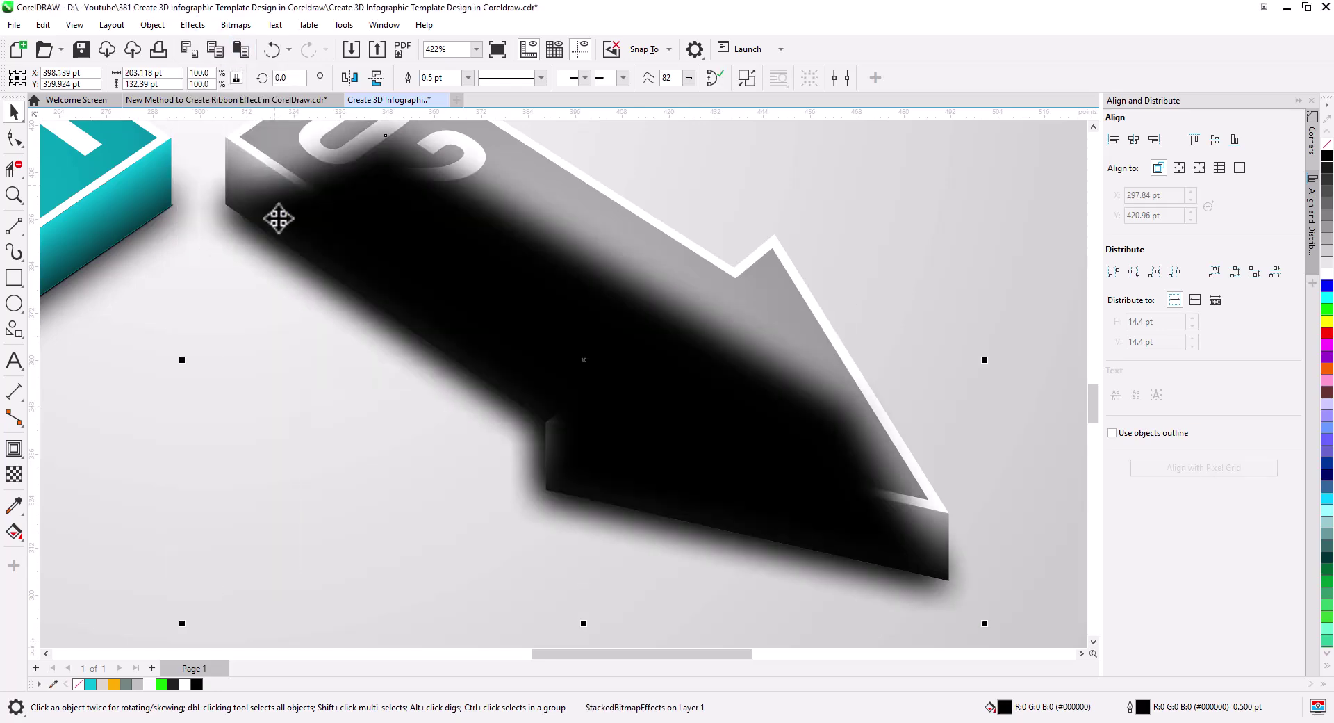
- Add a copy of arrow 02's shadow with a Gaussian Blur radius of 0.1 pixels and send it behind the arrow
{"action": "left_click", "coordinate": [193, 24]}
{"action": "mouse_move", "coordinate": [229, 139]}
{"action": "left_click", "coordinate": [361, 206]}
{"action": "left_click_drag", "start_coordinate": [552, 350], "coordinate": [530, 352]}
{"action": "left_click", "coordinate": [754, 398]}
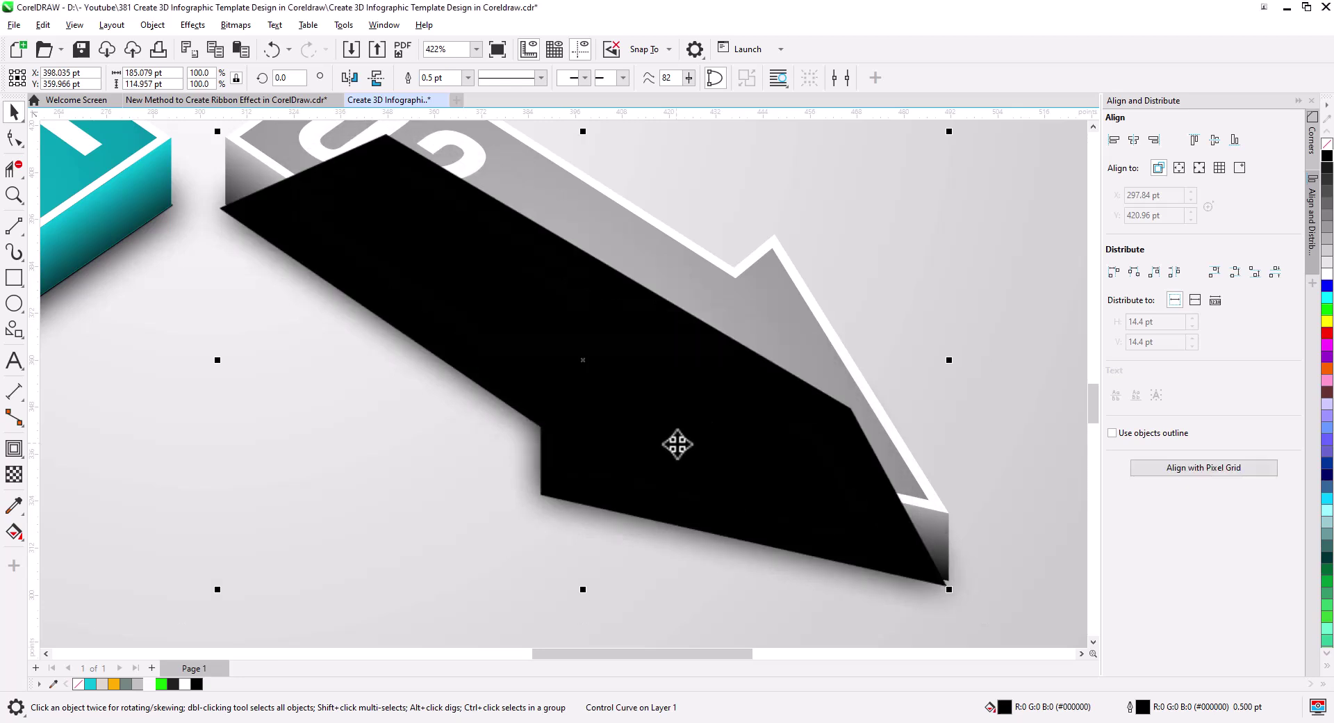
{"action": "key", "text": "shift+Page_Down"}
- Nudge arrow 02's sharp shadow 1 pt right and up, with a 0.75 pt outline and its inner corner node moved beneath the side face
{"action": "key", "text": "Right"}
{"action": "key", "text": "Up"}
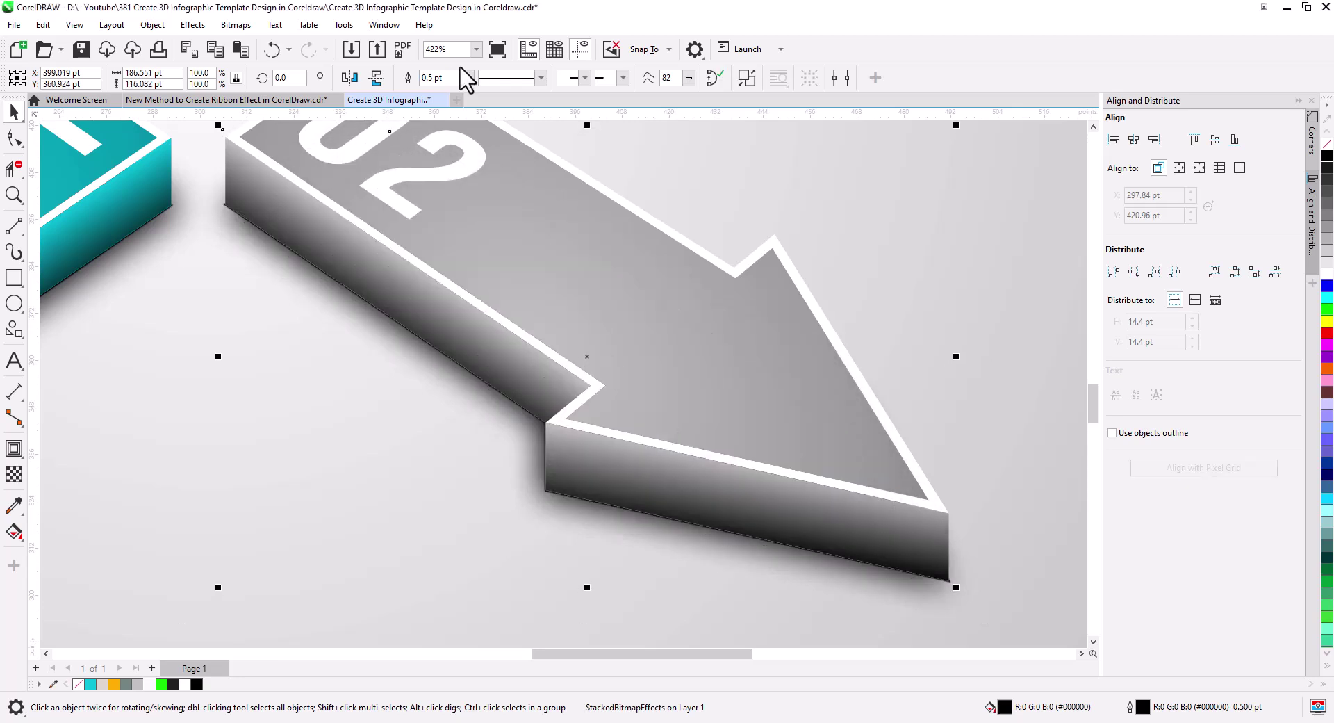
{"action": "key", "text": "F10"}
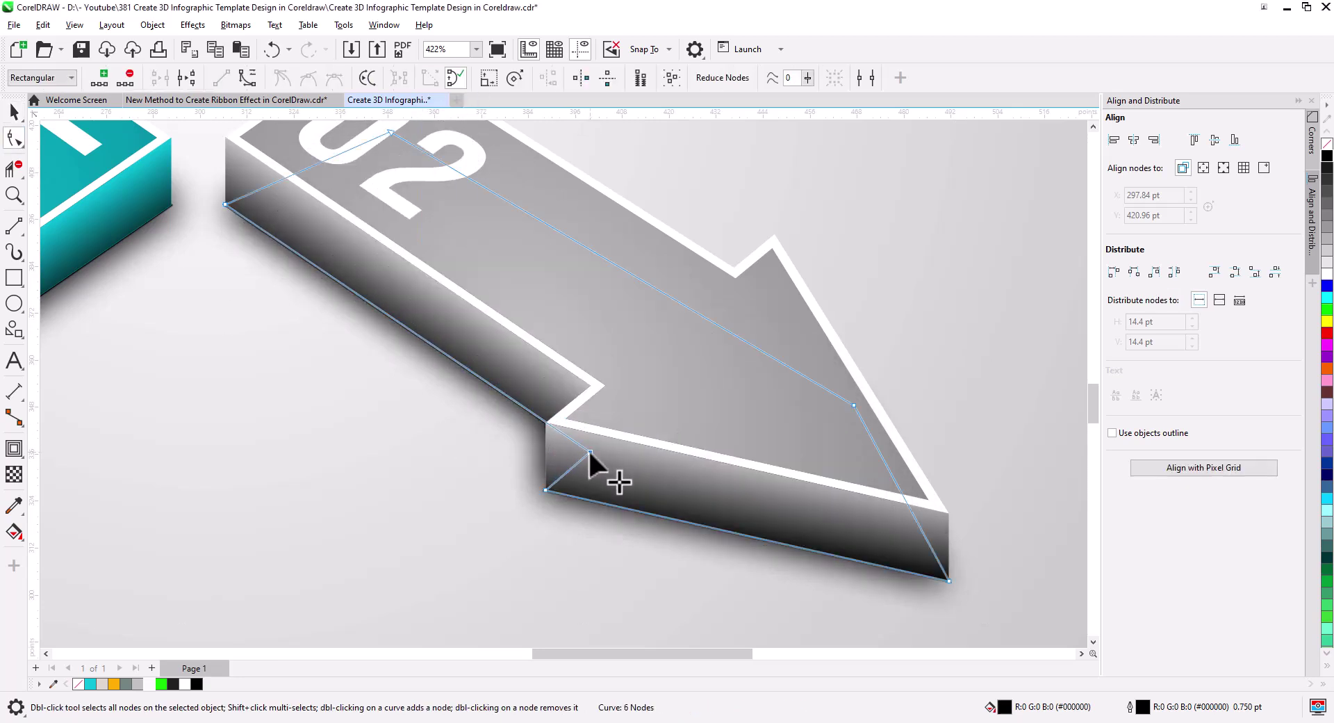
{"action": "key", "text": "space"}
- Draw a closed shadow shape along arrow 03's bottom edges and fill it with black behind the arrow
{"action": "scroll", "coordinate": [423, 447], "scroll_direction": "down", "scroll_amount": 4}
{"action": "left_click_drag", "start_coordinate": [480, 375], "coordinate": [563, 619]}
{"action": "scroll", "coordinate": [657, 488], "scroll_direction": "up", "scroll_amount": 5}
{"action": "left_click", "coordinate": [14, 226]}
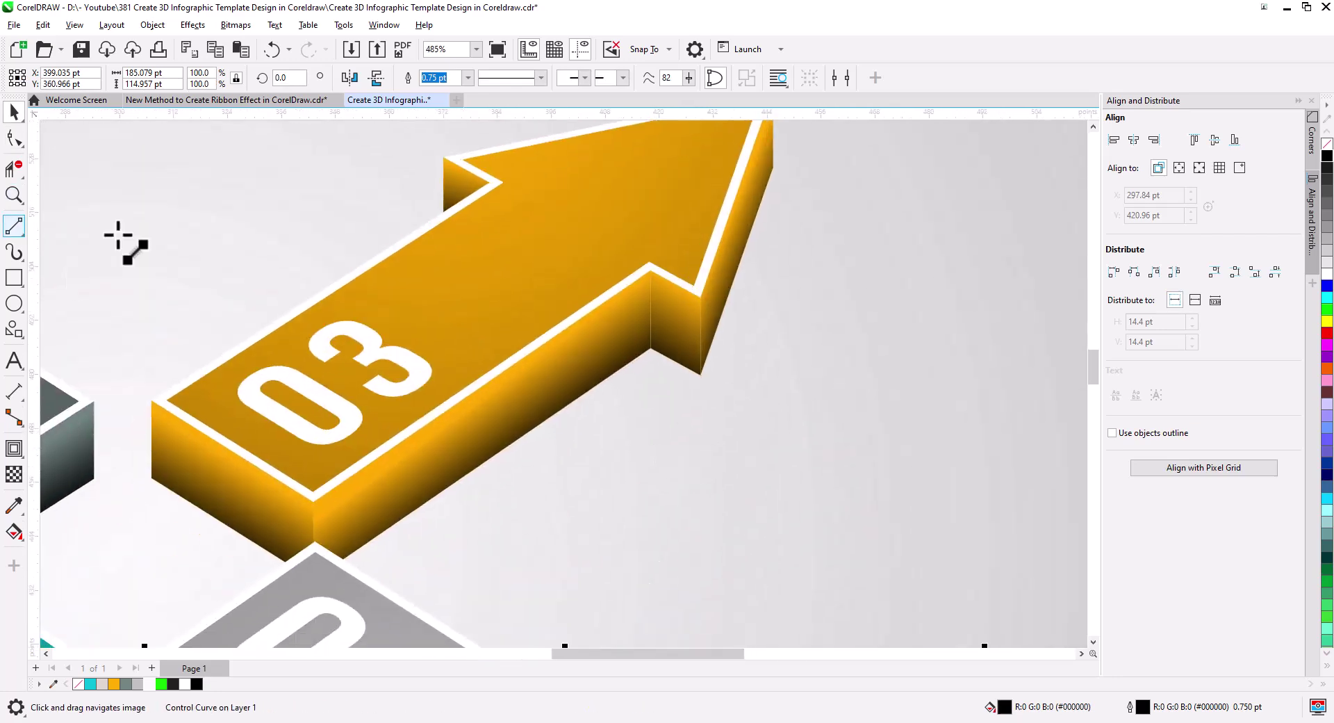
{"action": "left_click", "coordinate": [773, 167]}
{"action": "double_click", "coordinate": [701, 375]}
{"action": "double_click", "coordinate": [315, 578]}
{"action": "left_click", "coordinate": [152, 480]}
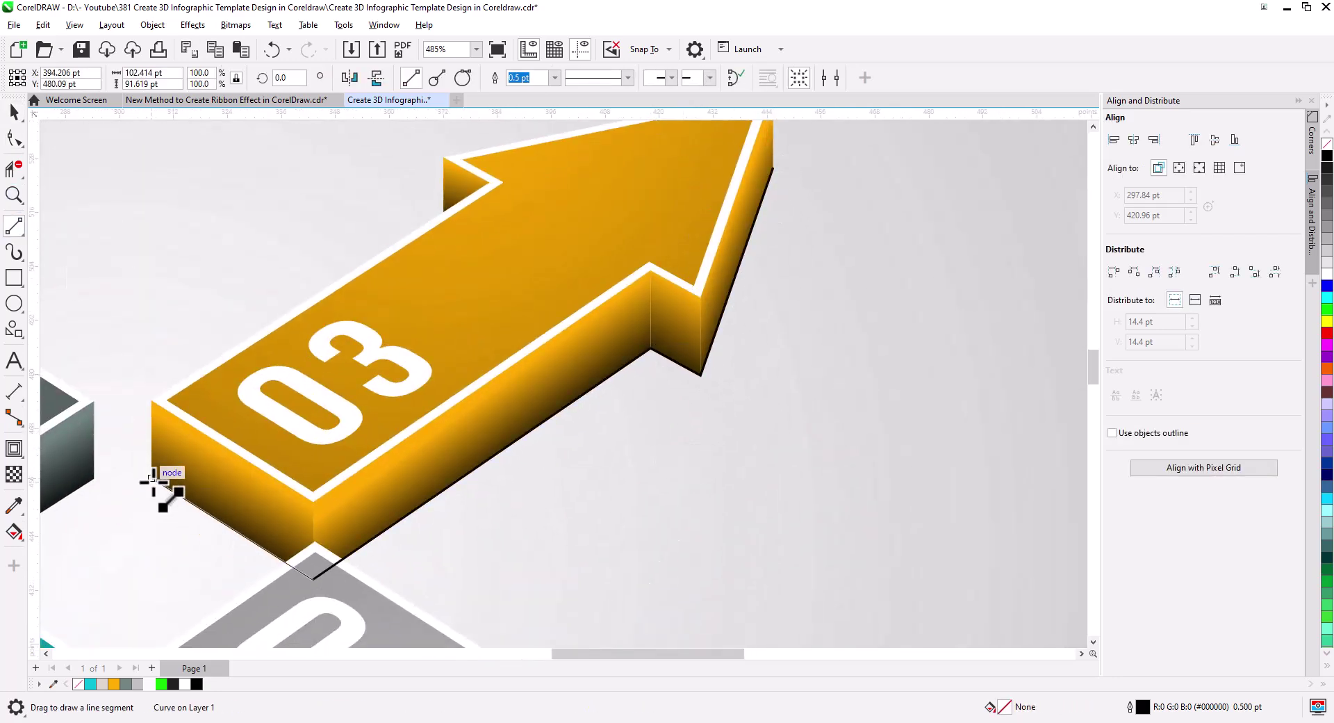
{"action": "left_click_drag", "start_coordinate": [152, 479], "coordinate": [491, 239]}
{"action": "left_click_drag", "start_coordinate": [491, 239], "coordinate": [347, 418]}
{"action": "left_click_drag", "start_coordinate": [348, 418], "coordinate": [612, 297]}
{"action": "left_click_drag", "start_coordinate": [612, 297], "coordinate": [629, 349]}
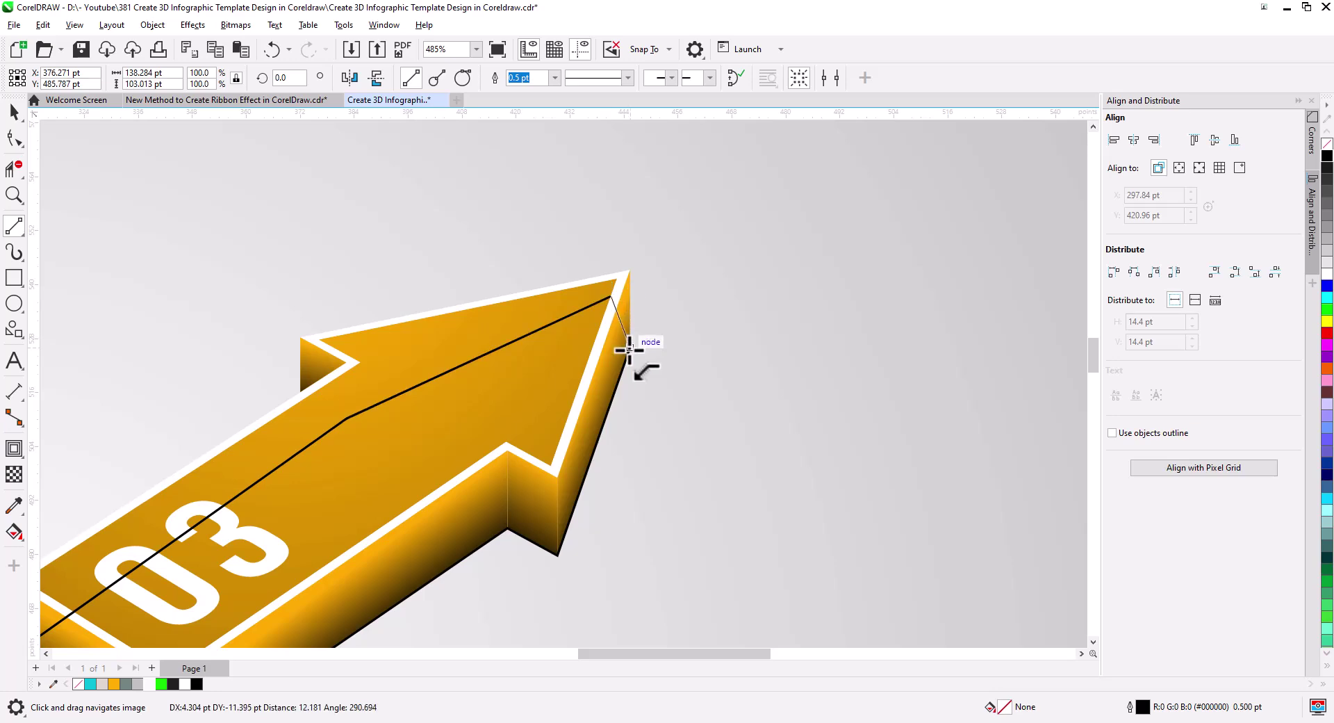
{"action": "key", "text": "F10"}
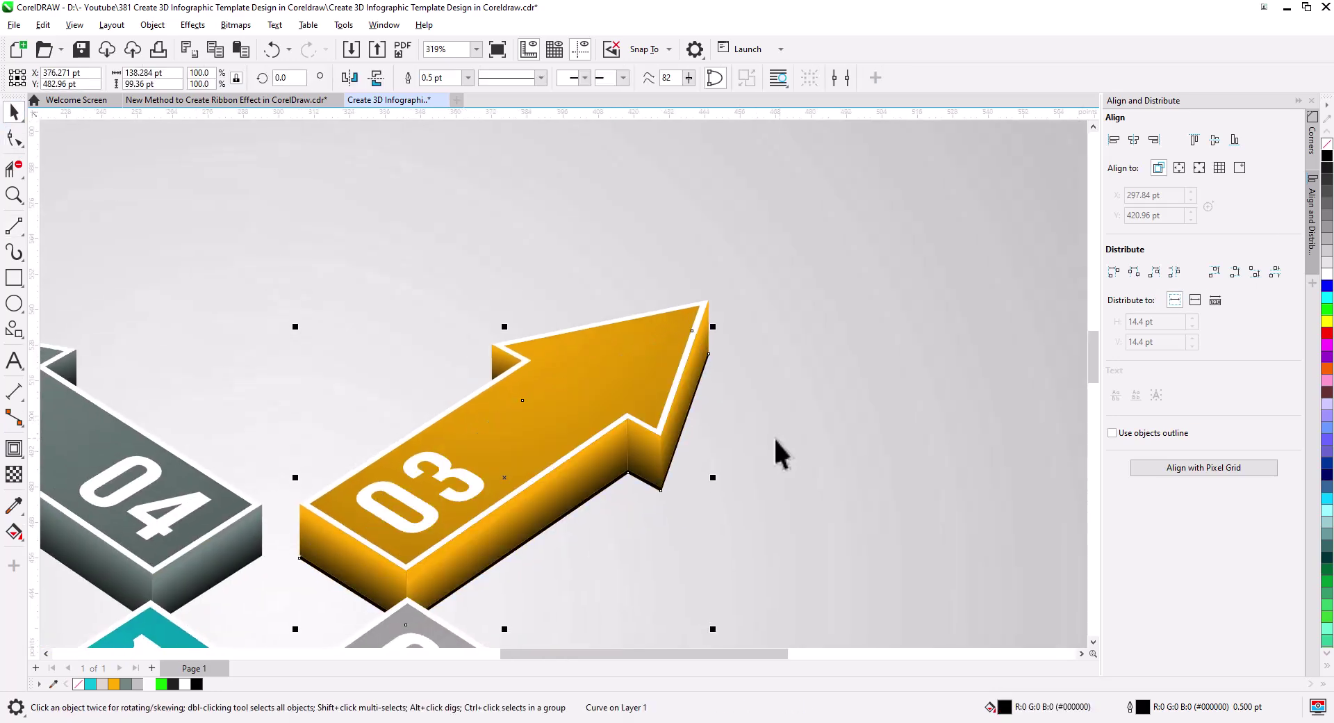
- Apply a Gaussian Blur to the black shadow shape behind arrow 03
{"action": "left_click", "coordinate": [193, 25]}
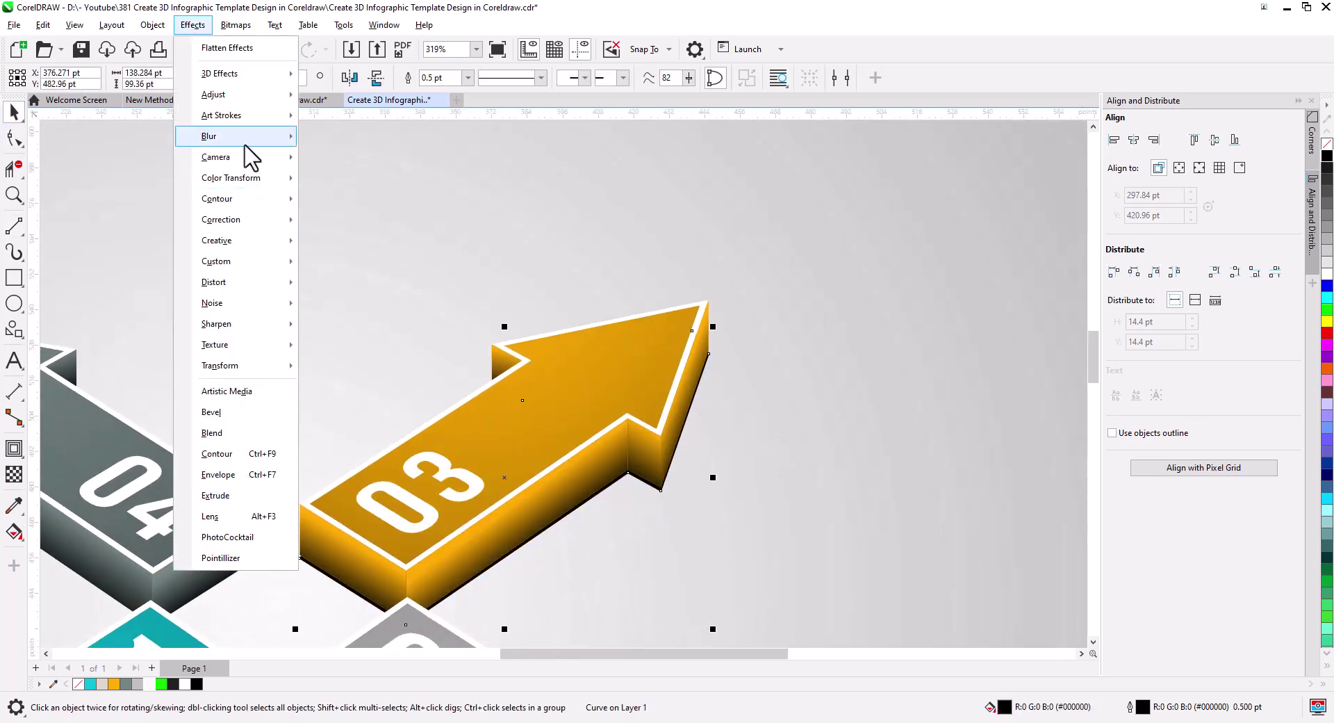
{"action": "mouse_move", "coordinate": [244, 142]}
{"action": "left_click", "coordinate": [341, 182]}
{"action": "left_click", "coordinate": [629, 350]}
{"action": "left_click", "coordinate": [754, 398]}
{"action": "scroll", "coordinate": [620, 440], "scroll_direction": "up", "scroll_amount": 1}
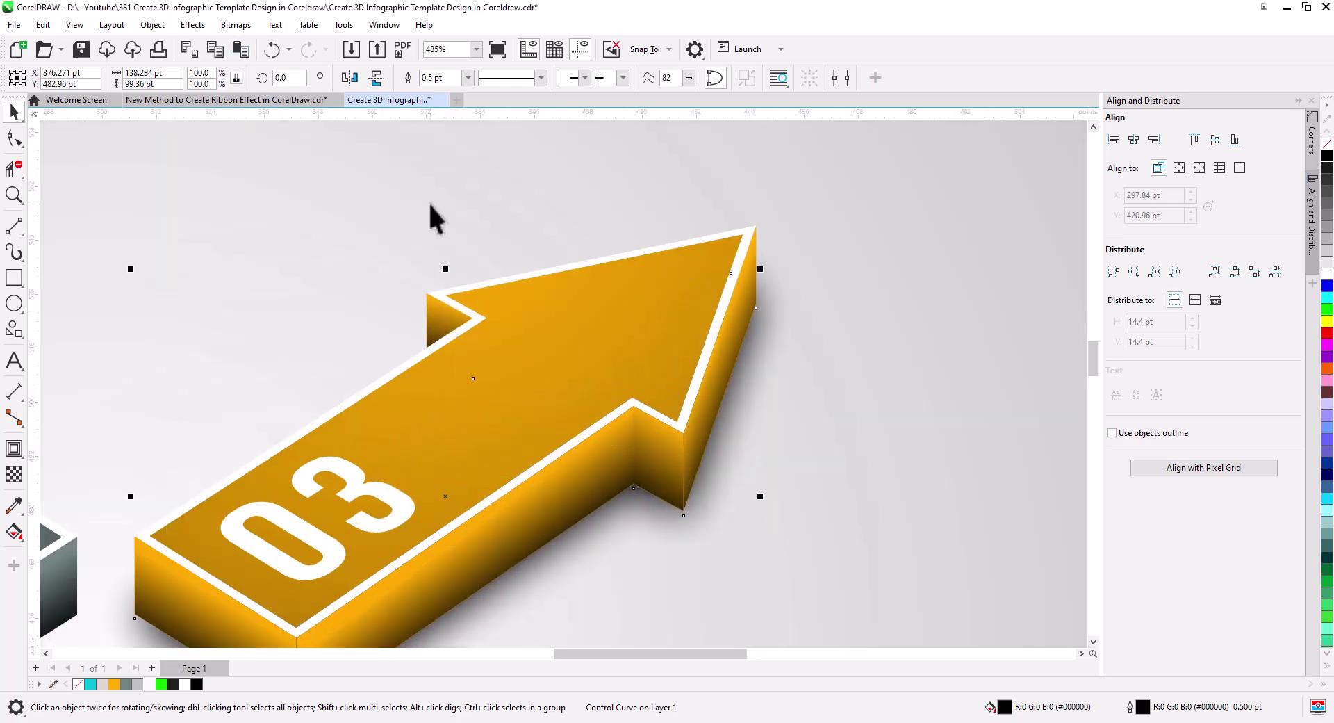
- Add a copy of arrow 03's shadow with a Gaussian Blur radius of 0.1 pixels and nudge it 1 pt up
{"action": "key", "text": "ctrl+z"}
{"action": "left_click", "coordinate": [193, 25]}
{"action": "mouse_move", "coordinate": [214, 135]}
{"action": "left_click", "coordinate": [341, 178]}
{"action": "left_click_drag", "start_coordinate": [634, 349], "coordinate": [553, 349]}
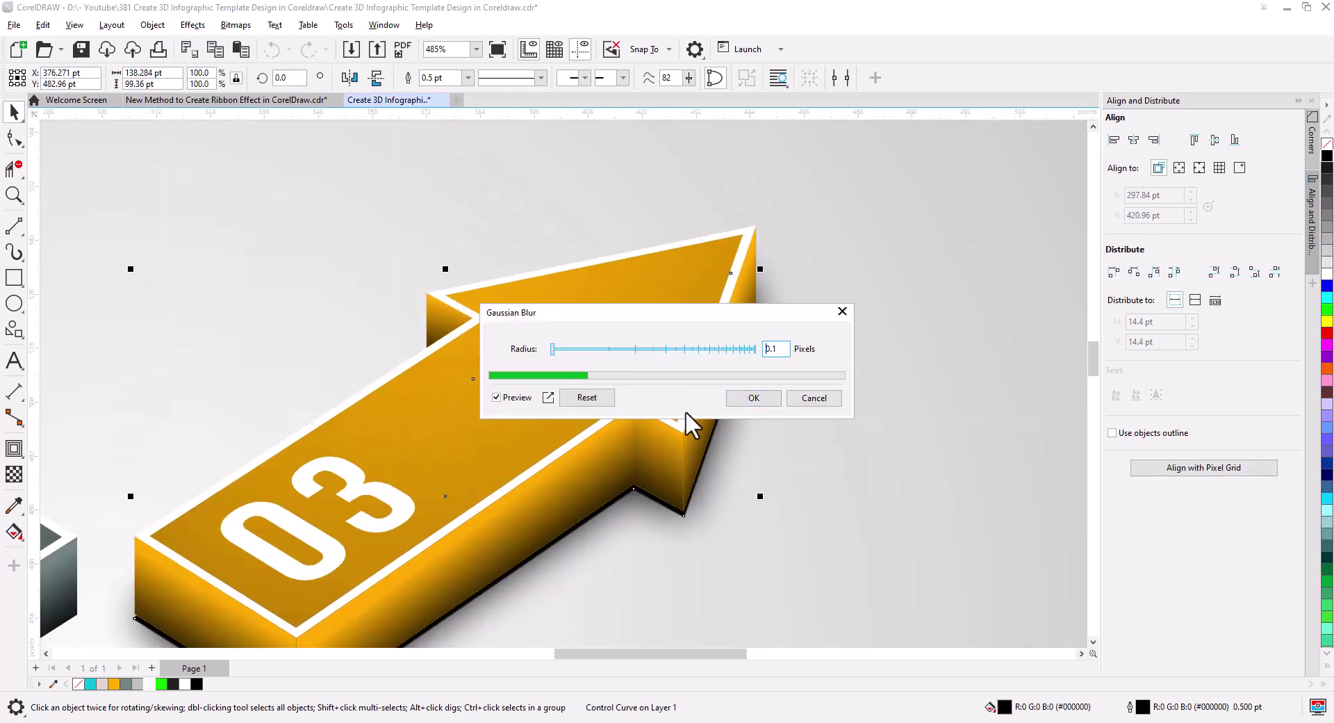
{"action": "key", "text": "Return"}
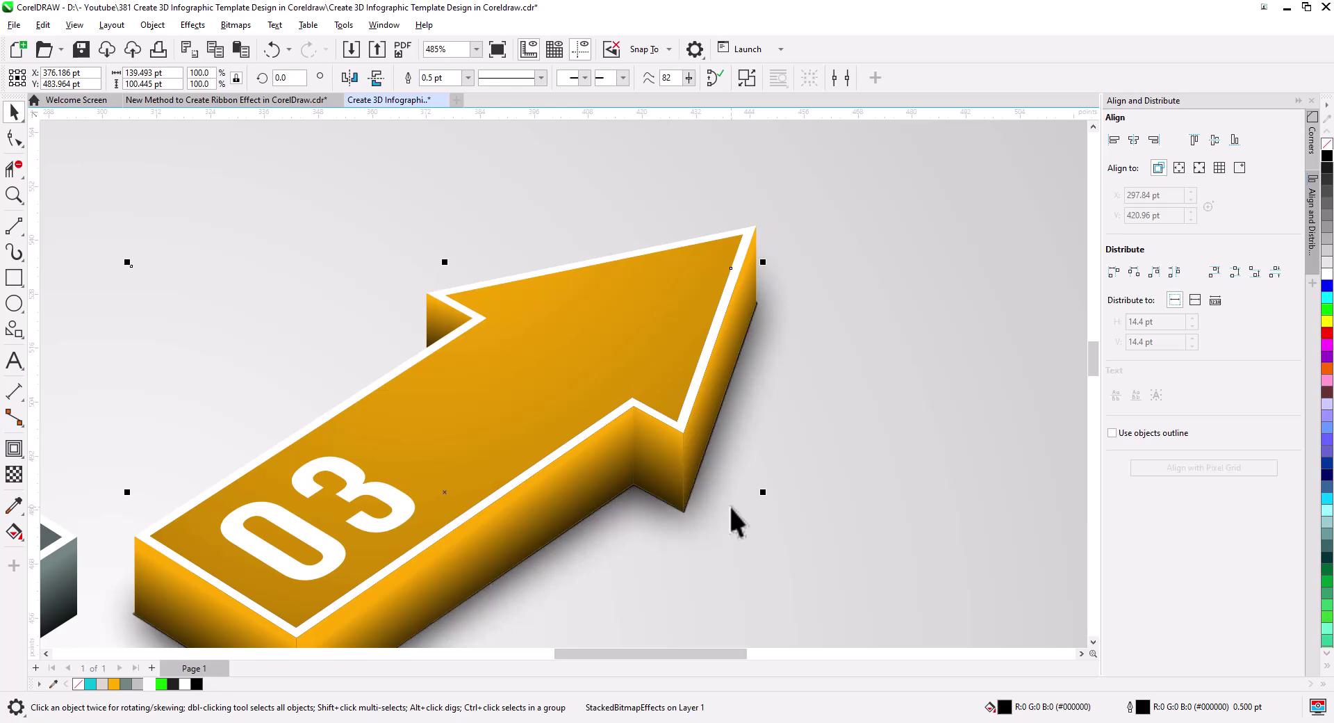
- Change the outline width of arrow 03's sharp shadow and deselect it
{"action": "left_click_drag", "start_coordinate": [731, 507], "coordinate": [691, 374]}
{"action": "left_click", "coordinate": [469, 78]}
{"action": "left_click", "coordinate": [459, 126]}
{"action": "left_click", "coordinate": [748, 341]}
- Draw a closed shadow shape along arrow 04's bottom edges and adjust its lower corner node to follow the side faces
{"action": "scroll", "coordinate": [748, 340], "scroll_direction": "down", "scroll_amount": 2}
{"action": "left_click_drag", "start_coordinate": [683, 435], "coordinate": [802, 465]}
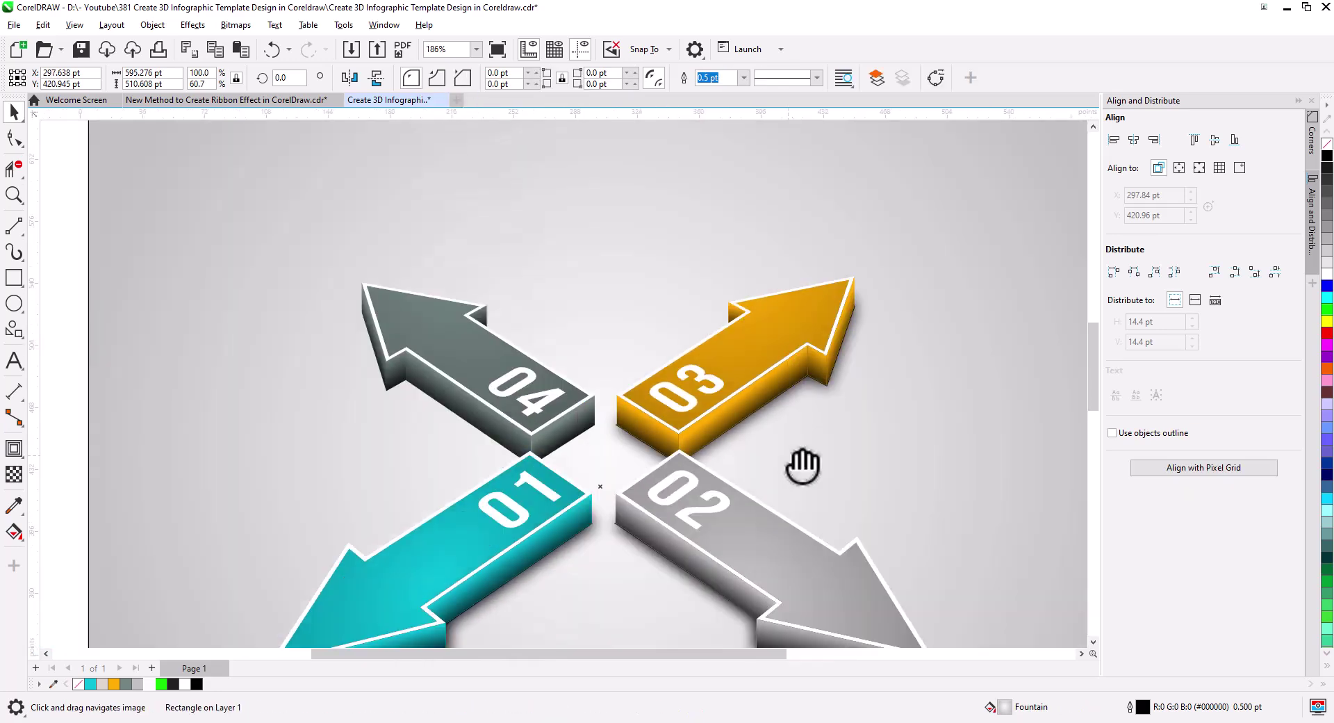
{"action": "scroll", "coordinate": [417, 351], "scroll_direction": "up", "scroll_amount": 2}
{"action": "left_click", "coordinate": [14, 226]}
{"action": "left_click_drag", "start_coordinate": [402, 410], "coordinate": [331, 260]}
{"action": "key", "text": "F10"}
{"action": "scroll", "coordinate": [637, 573], "scroll_direction": "up", "scroll_amount": 3}
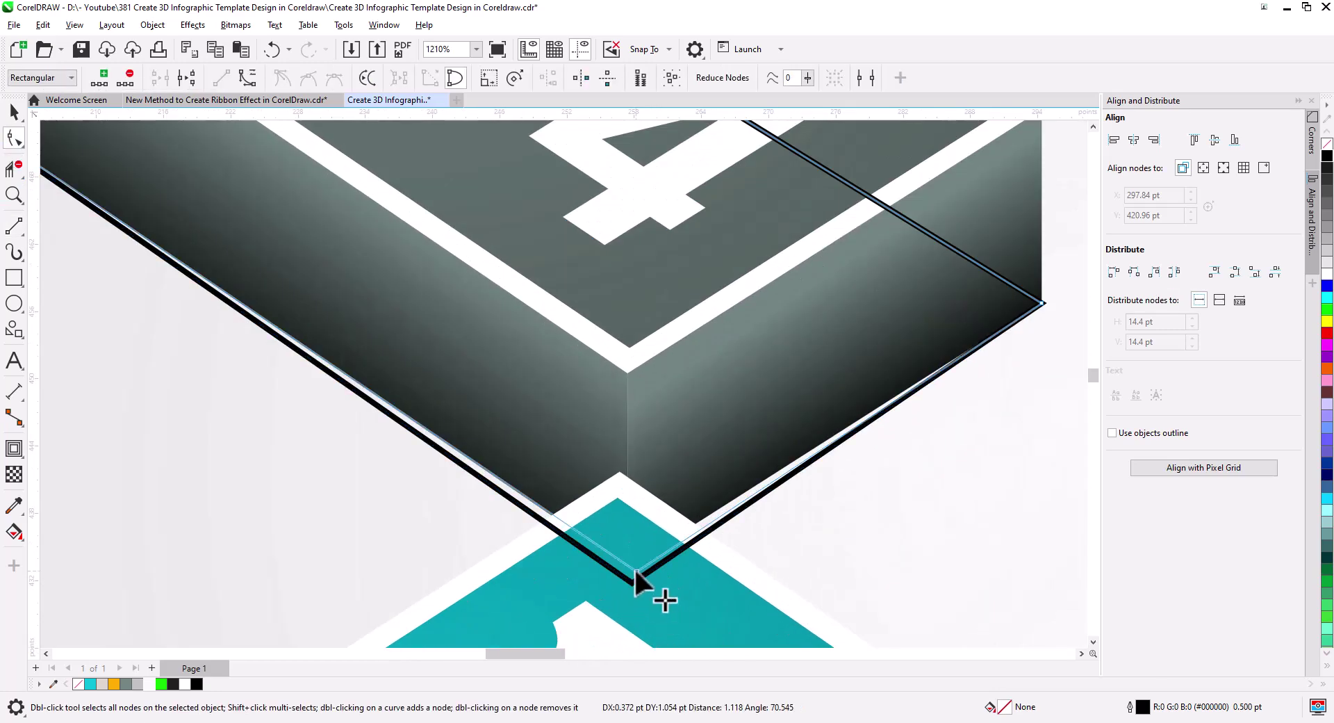
{"action": "left_click_drag", "start_coordinate": [636, 572], "coordinate": [629, 565]}
{"action": "scroll", "coordinate": [675, 530], "scroll_direction": "down", "scroll_amount": 2}
- Fill arrow 04's shadow shape with black, send it behind the arrow and nudge it 1 pt left
{"action": "key", "text": "space"}
{"action": "left_click", "coordinate": [1328, 155]}
{"action": "key", "text": "shift+Page_Down"}
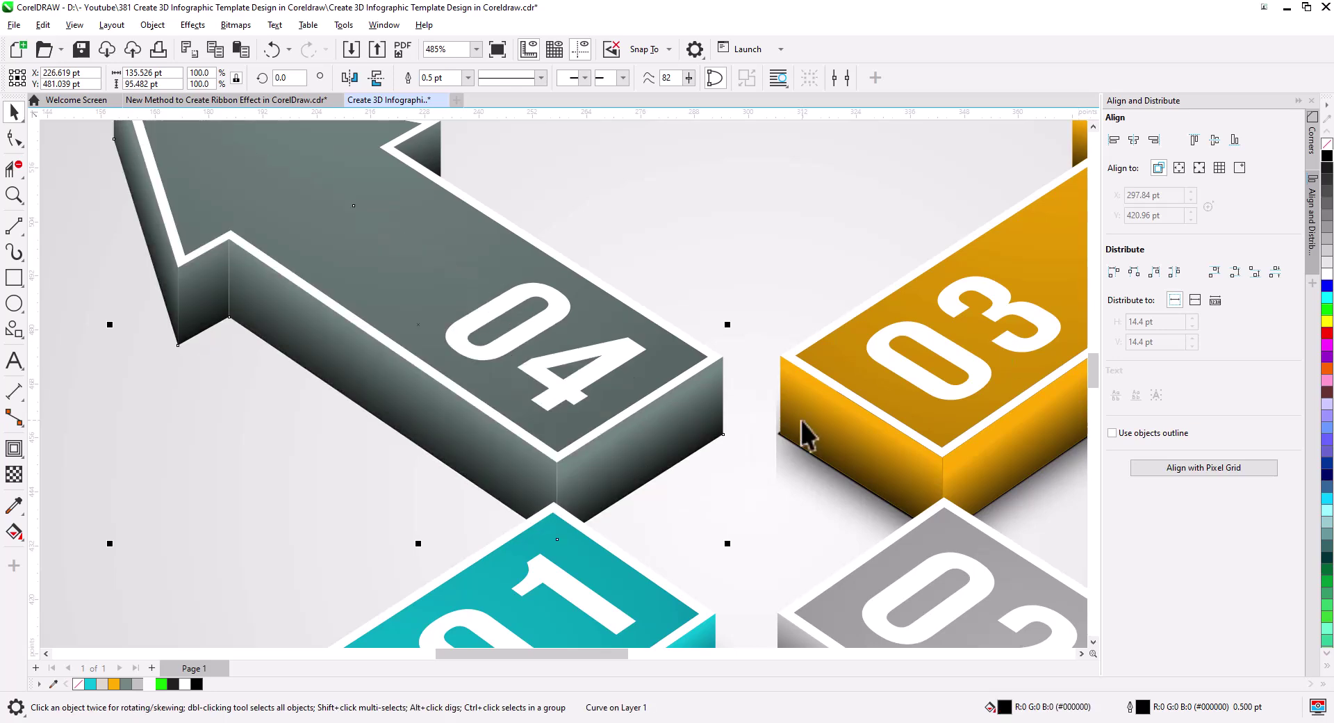
{"action": "key", "text": "Left"}
- Apply a Gaussian Blur to the shadow shape behind arrow 04
{"action": "left_click", "coordinate": [193, 25]}
{"action": "left_click", "coordinate": [321, 170]}
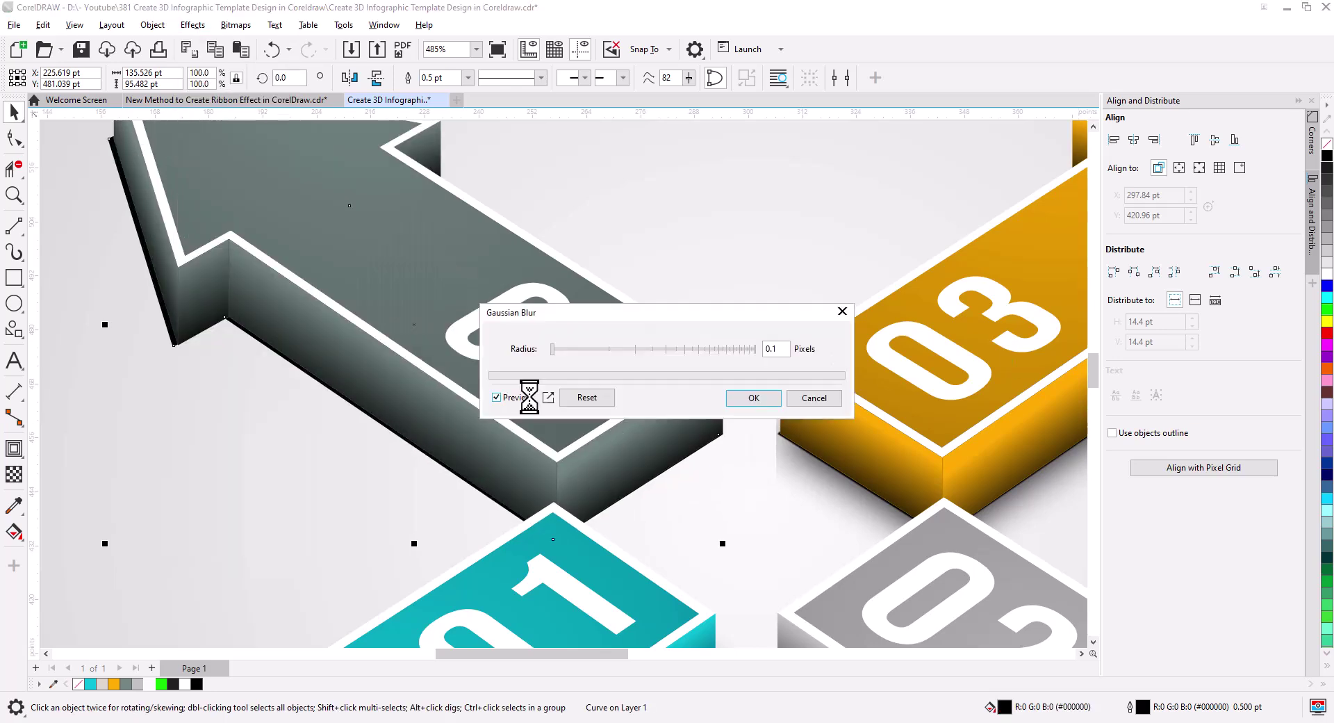
{"action": "left_click_drag", "start_coordinate": [553, 349], "coordinate": [635, 350]}
{"action": "left_click", "coordinate": [730, 400]}
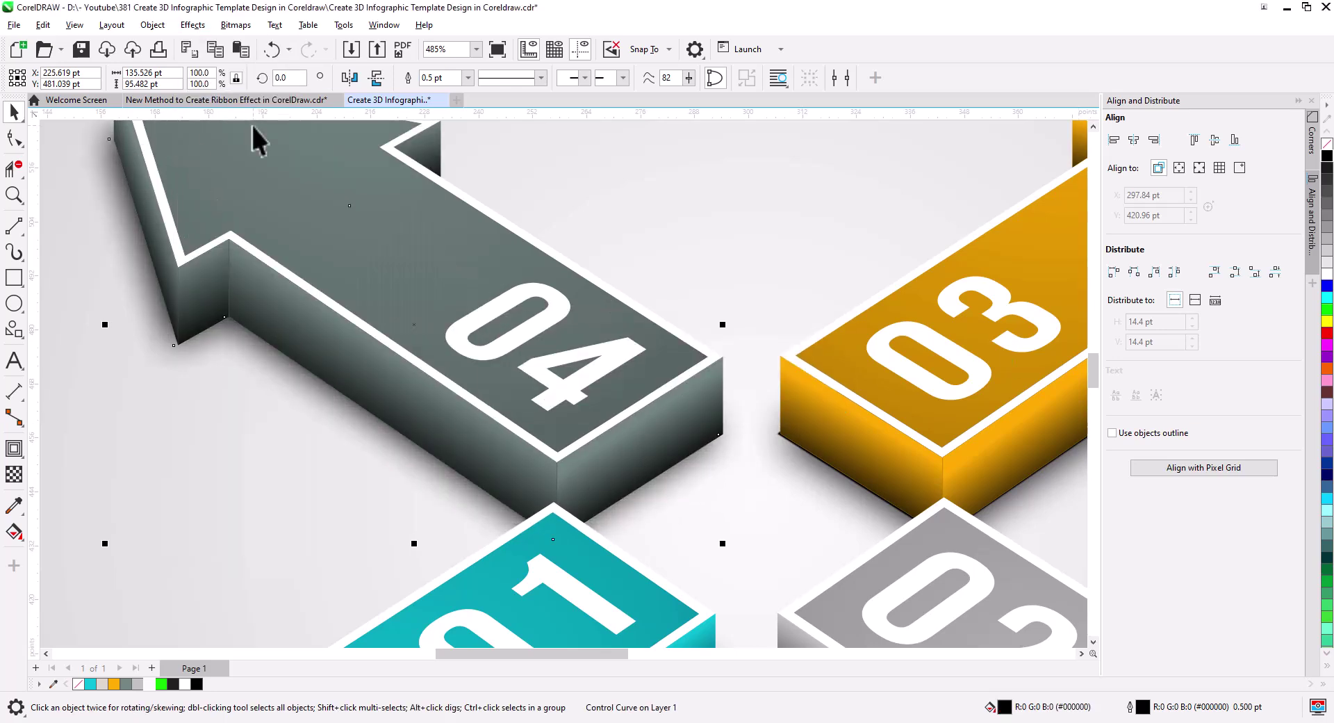
- Duplicate arrow 04's shadow and give the copy a much smaller Gaussian Blur radius so its edge stays sharp
{"action": "key", "text": "plus"}
{"action": "left_click", "coordinate": [193, 25]}
{"action": "mouse_move", "coordinate": [209, 137]}
{"action": "left_click", "coordinate": [375, 206]}
{"action": "left_click_drag", "start_coordinate": [553, 350], "coordinate": [591, 350]}
{"action": "left_click", "coordinate": [750, 399]}
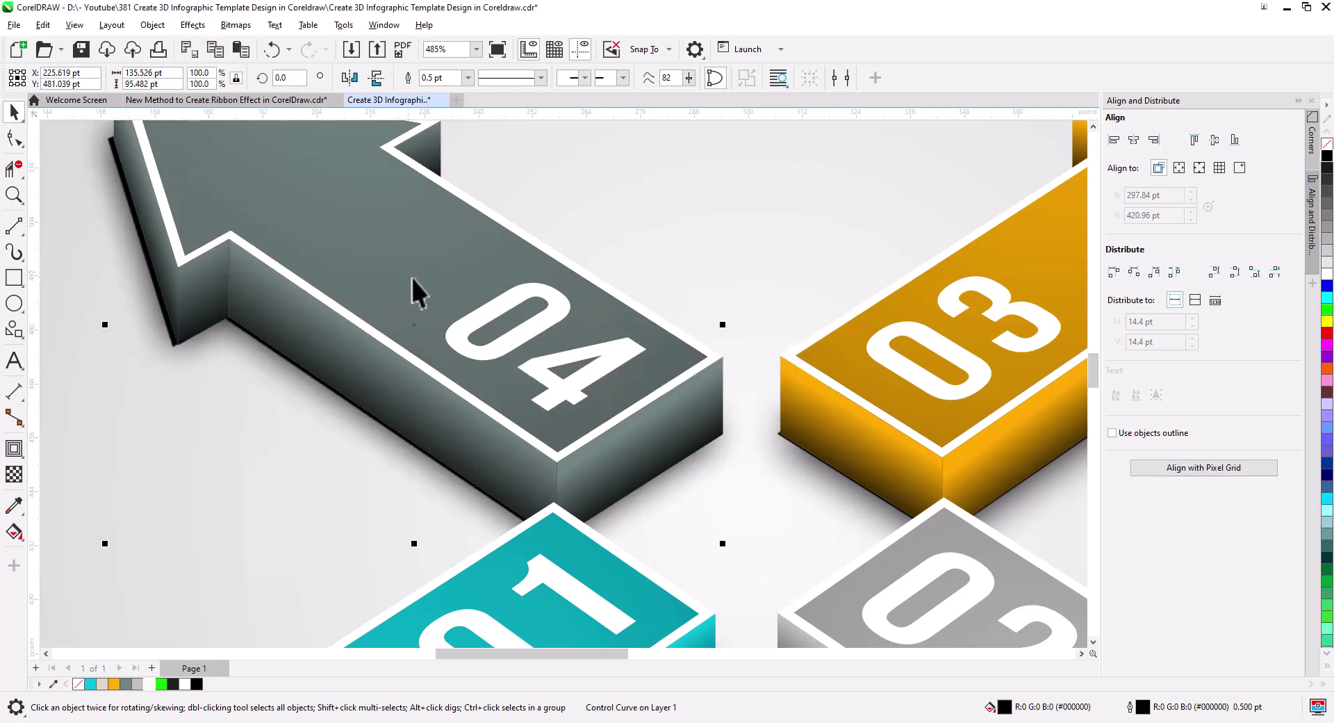
- Nudge arrow 04's sharp shadow 1 pt right, set its outline to 0.75 pt and deselect it
{"action": "key", "text": "Right"}
{"action": "left_click", "coordinate": [468, 78]}
{"action": "left_click", "coordinate": [460, 124]}
{"action": "scroll", "coordinate": [469, 327], "scroll_direction": "down", "scroll_amount": 2}
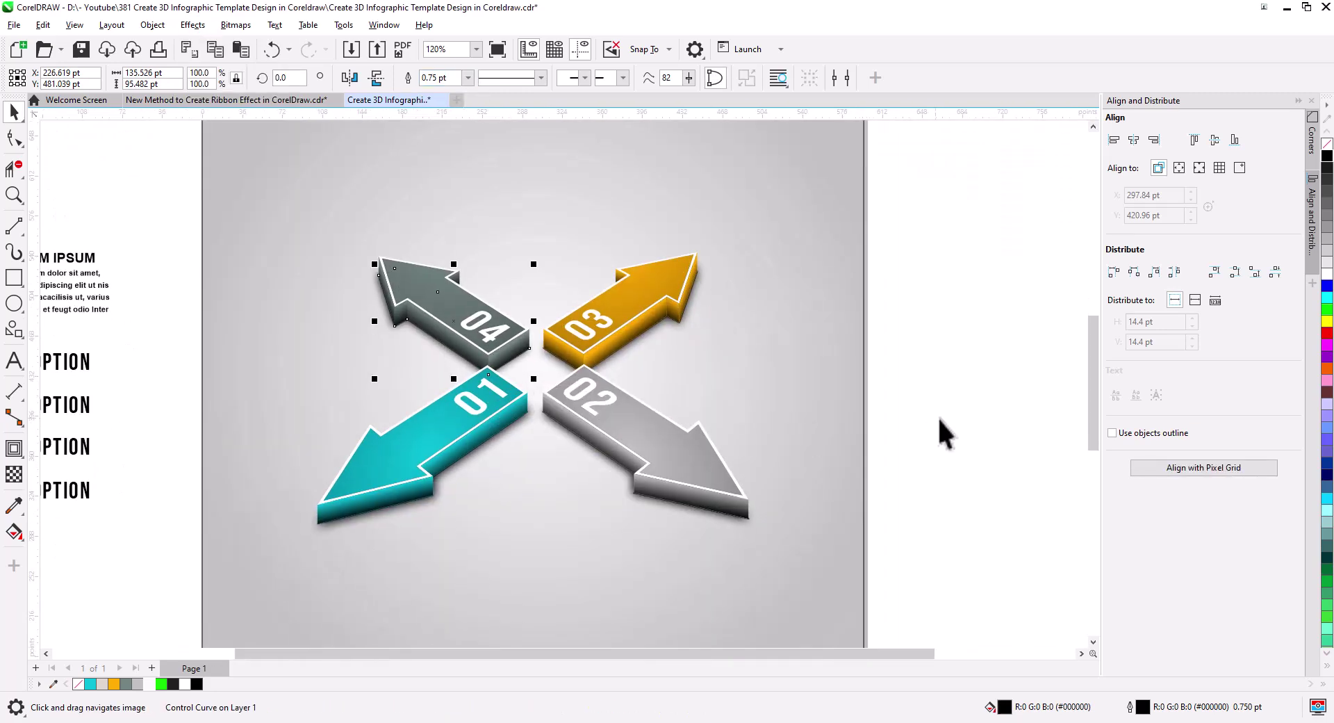
{"action": "left_click", "coordinate": [940, 418]}
- Draw a bent callout line about 130 by 25 pt, running diagonally up from arrow 04's tip and horizontally left
{"action": "left_click_drag", "start_coordinate": [633, 452], "coordinate": [653, 403]}
{"action": "left_click_drag", "start_coordinate": [318, 338], "coordinate": [394, 380]}
{"action": "scroll", "coordinate": [521, 355], "scroll_direction": "up", "scroll_amount": 3}
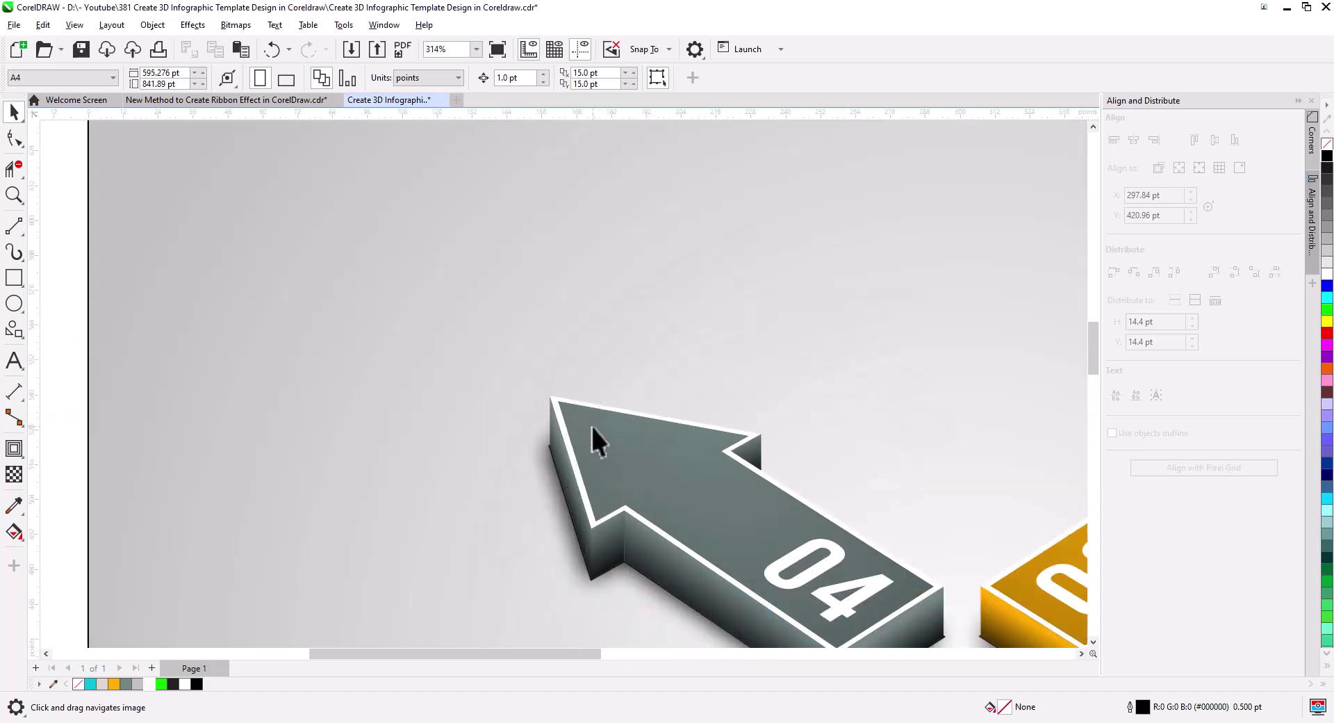
{"action": "left_click", "coordinate": [16, 225]}
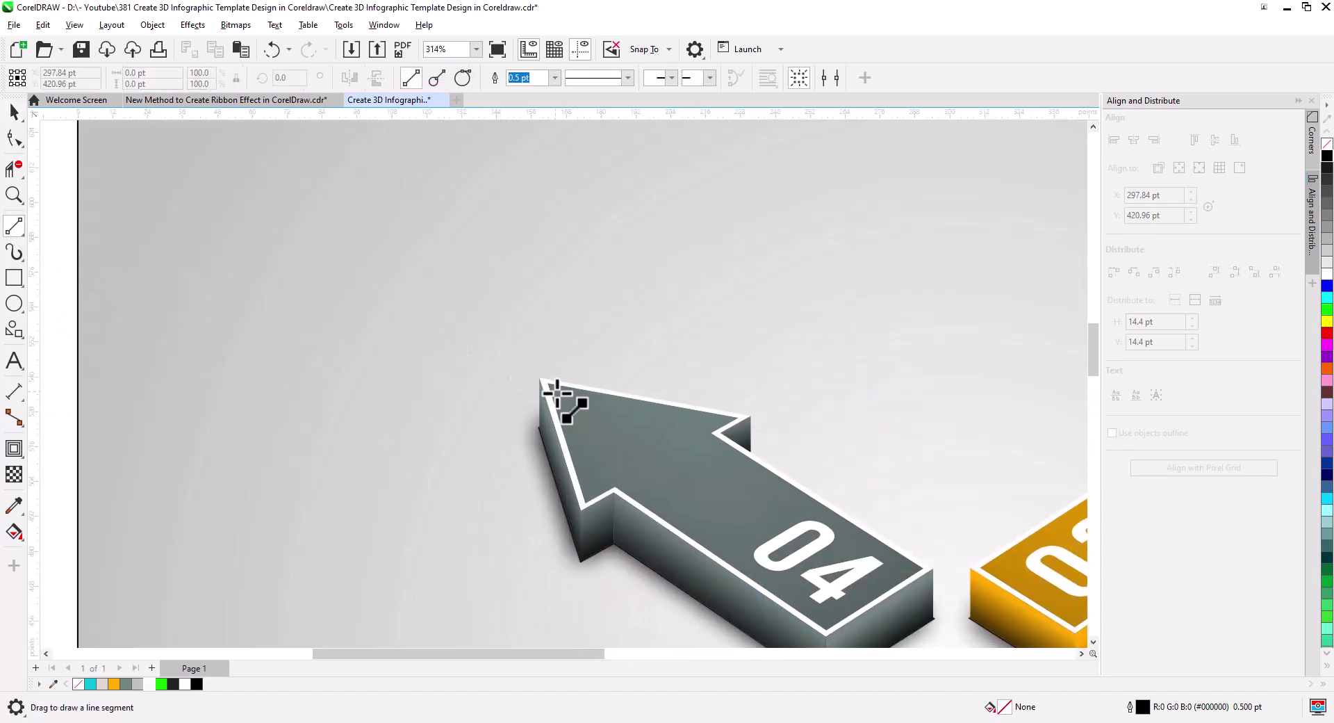
{"action": "left_click_drag", "start_coordinate": [565, 394], "coordinate": [202, 327]}
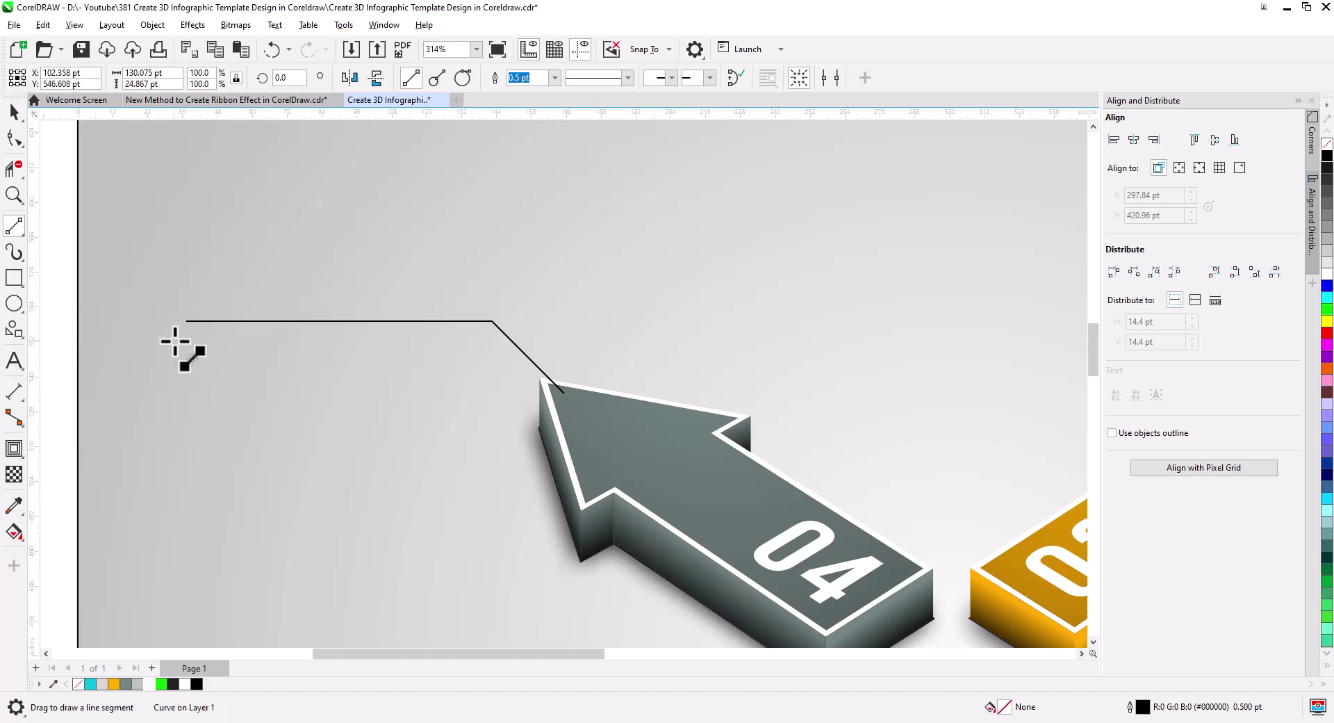
- Draw a circle about 3 pt wide and centre it on the callout line's left end
{"action": "scroll", "coordinate": [191, 328], "scroll_direction": "up", "scroll_amount": 3}
{"action": "scroll", "coordinate": [191, 328], "scroll_direction": "up", "scroll_amount": 2}
{"action": "left_click", "coordinate": [14, 303]}
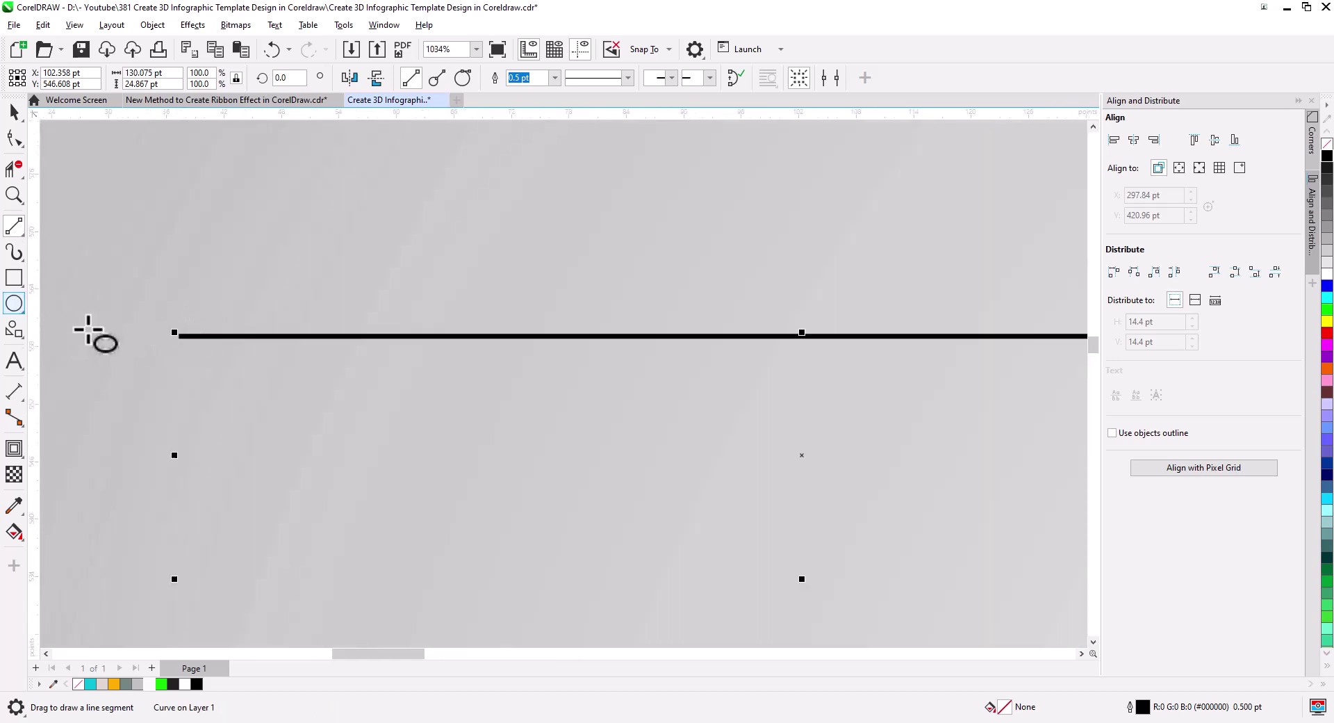
{"action": "left_click_drag", "start_coordinate": [164, 328], "coordinate": [180, 345]}
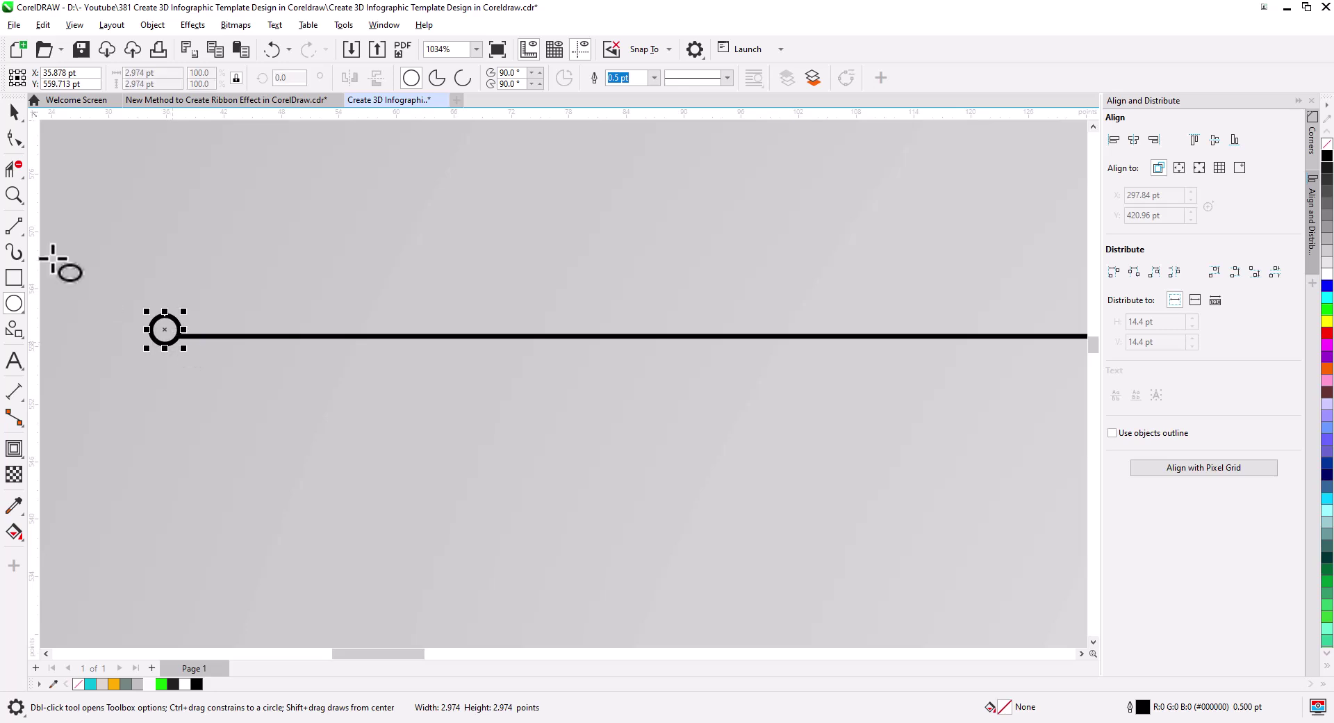
{"action": "left_click", "coordinate": [14, 138]}
{"action": "key", "text": "space"}
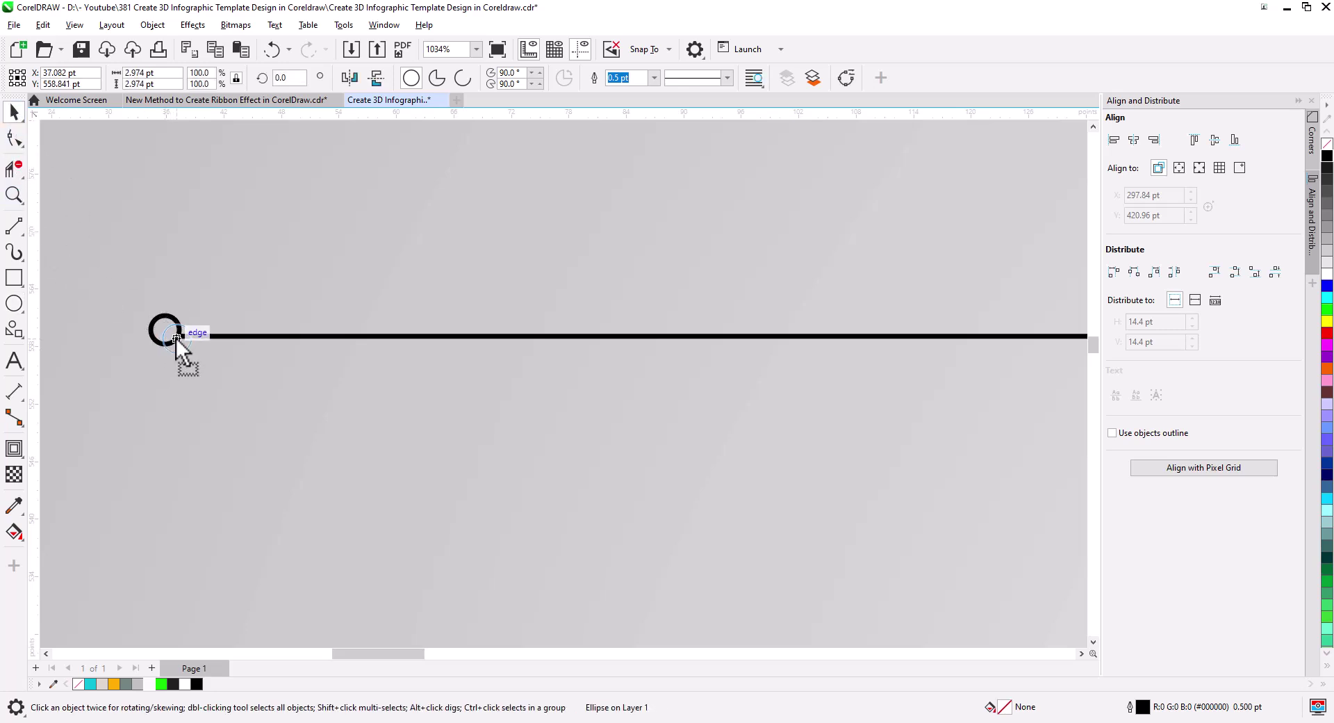
{"action": "left_click_drag", "start_coordinate": [177, 338], "coordinate": [182, 332]}
- Set the callout line's outline to 1.0 pt and convert the outline to an object
{"action": "left_click", "coordinate": [229, 337]}
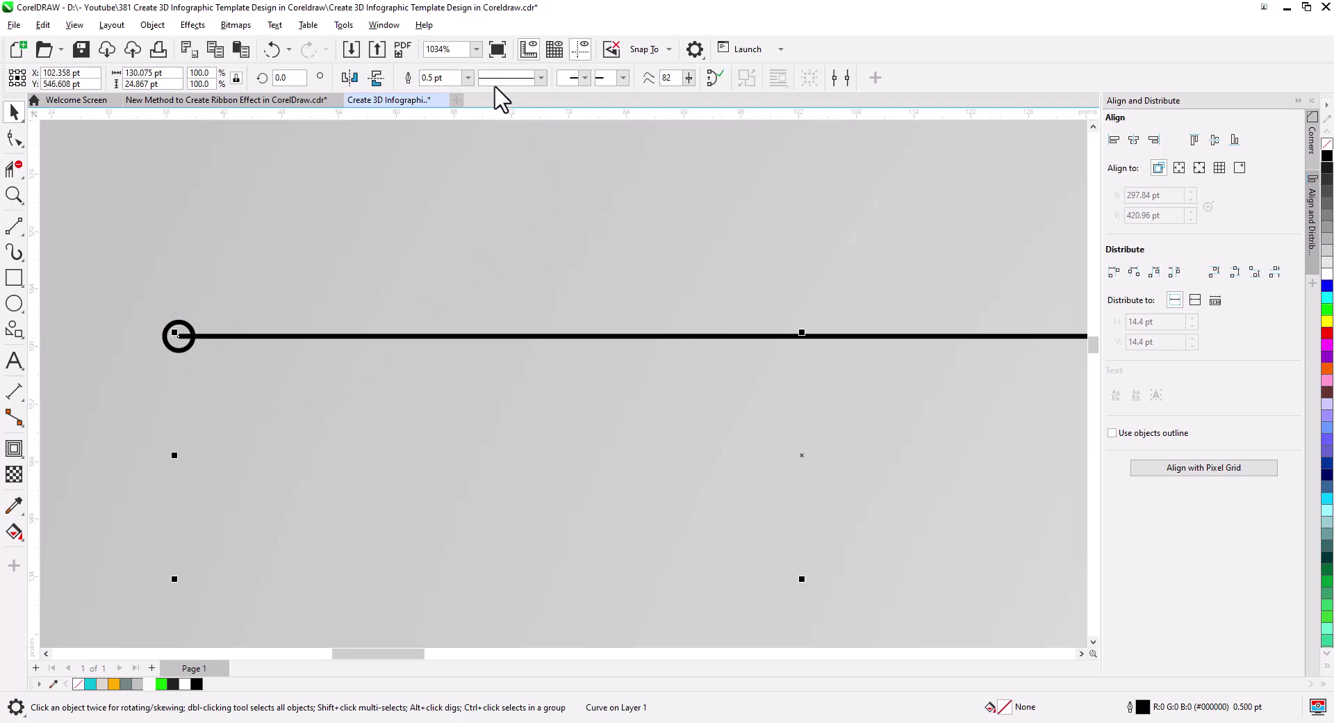
{"action": "left_click", "coordinate": [470, 78]}
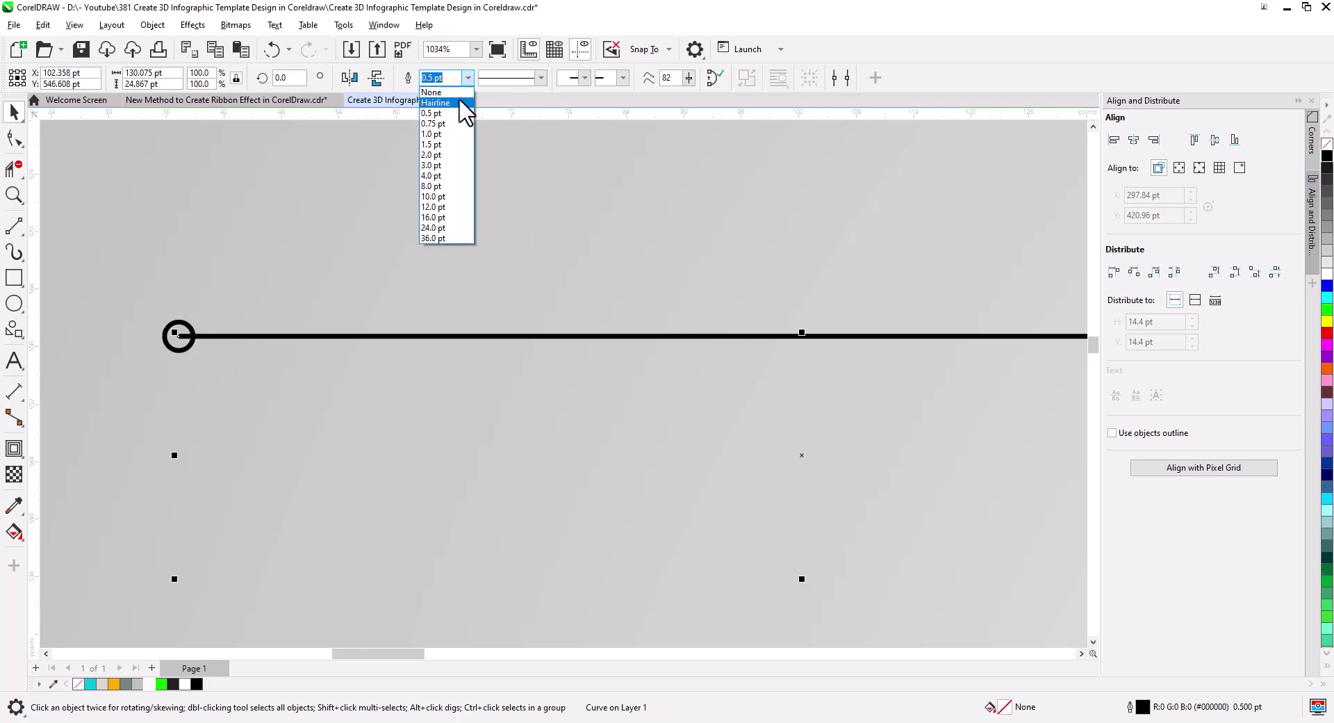
{"action": "left_click", "coordinate": [460, 145]}
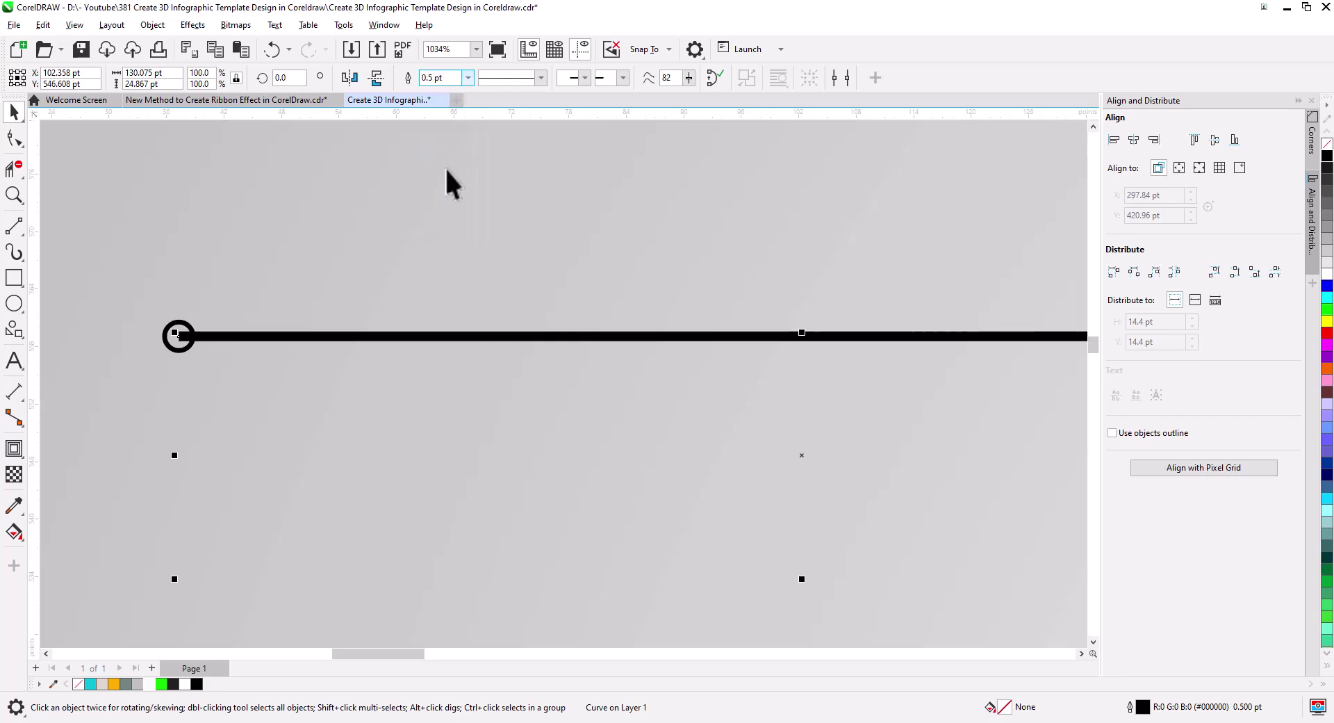
{"action": "left_click", "coordinate": [192, 25]}
{"action": "mouse_move", "coordinate": [152, 25]}
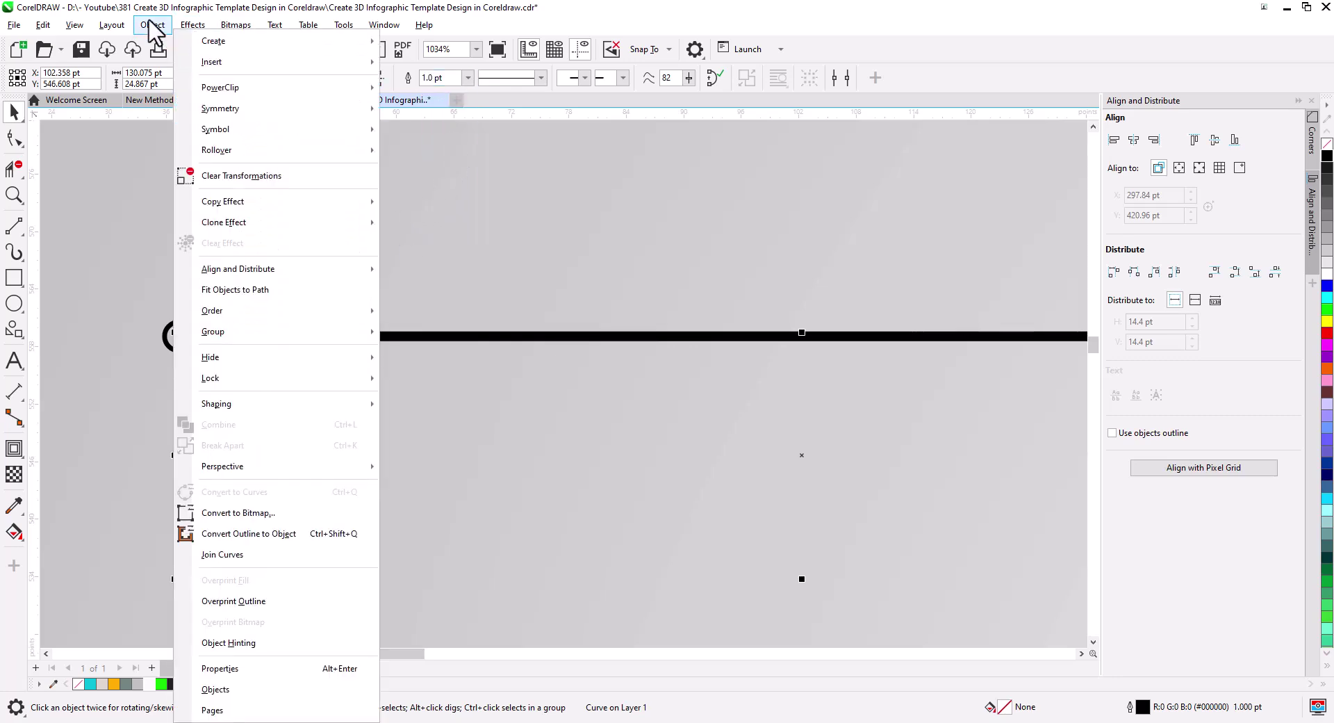
{"action": "left_click", "coordinate": [268, 535]}
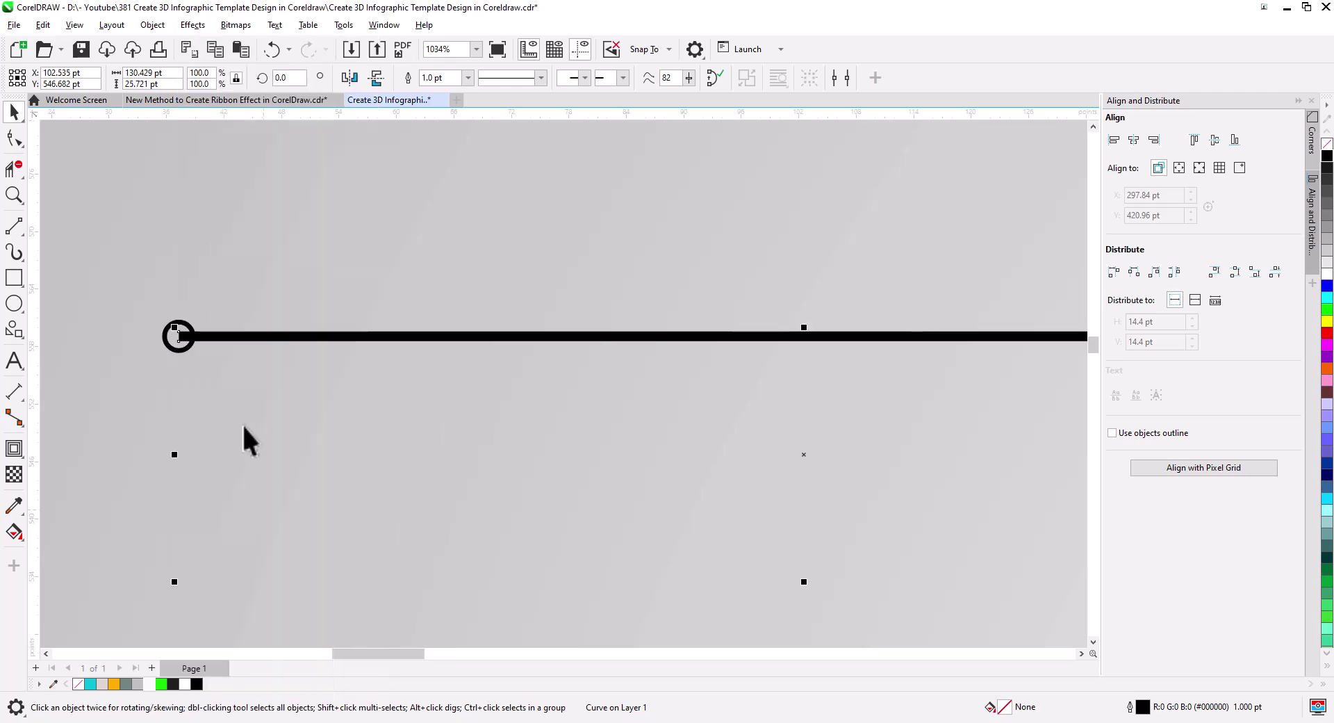
- Weld the end circle and the callout line into one shape
{"action": "scroll", "coordinate": [232, 304], "scroll_direction": "down", "scroll_amount": 3}
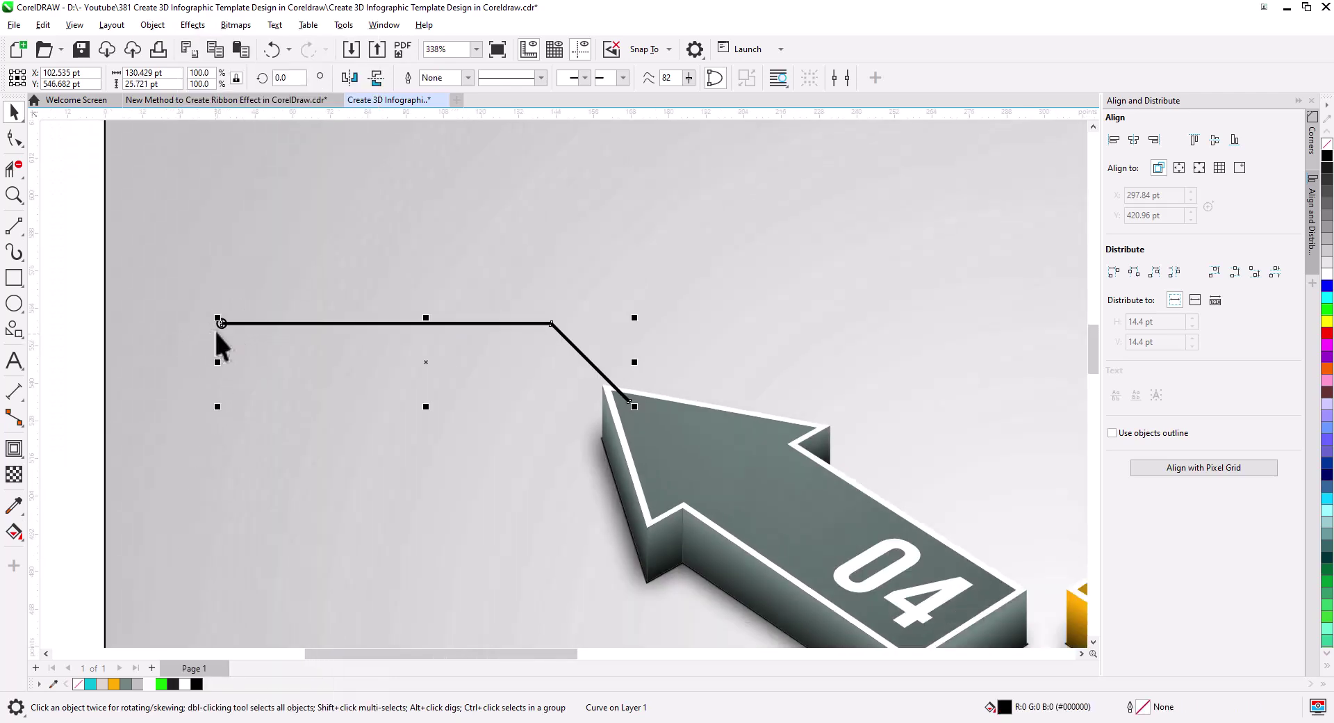
{"action": "scroll", "coordinate": [216, 325], "scroll_direction": "up", "scroll_amount": 3}
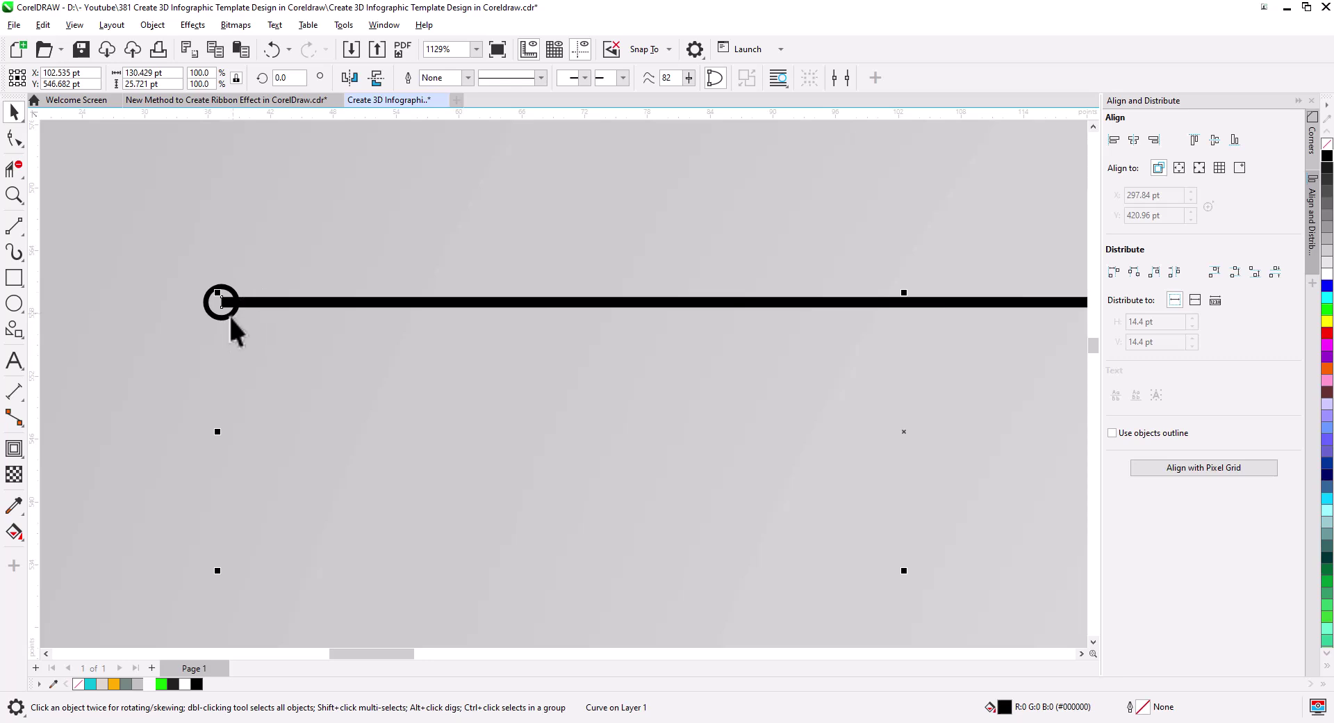
{"action": "left_click", "coordinate": [223, 313]}
{"action": "left_click", "coordinate": [269, 303], "text": "shift"}
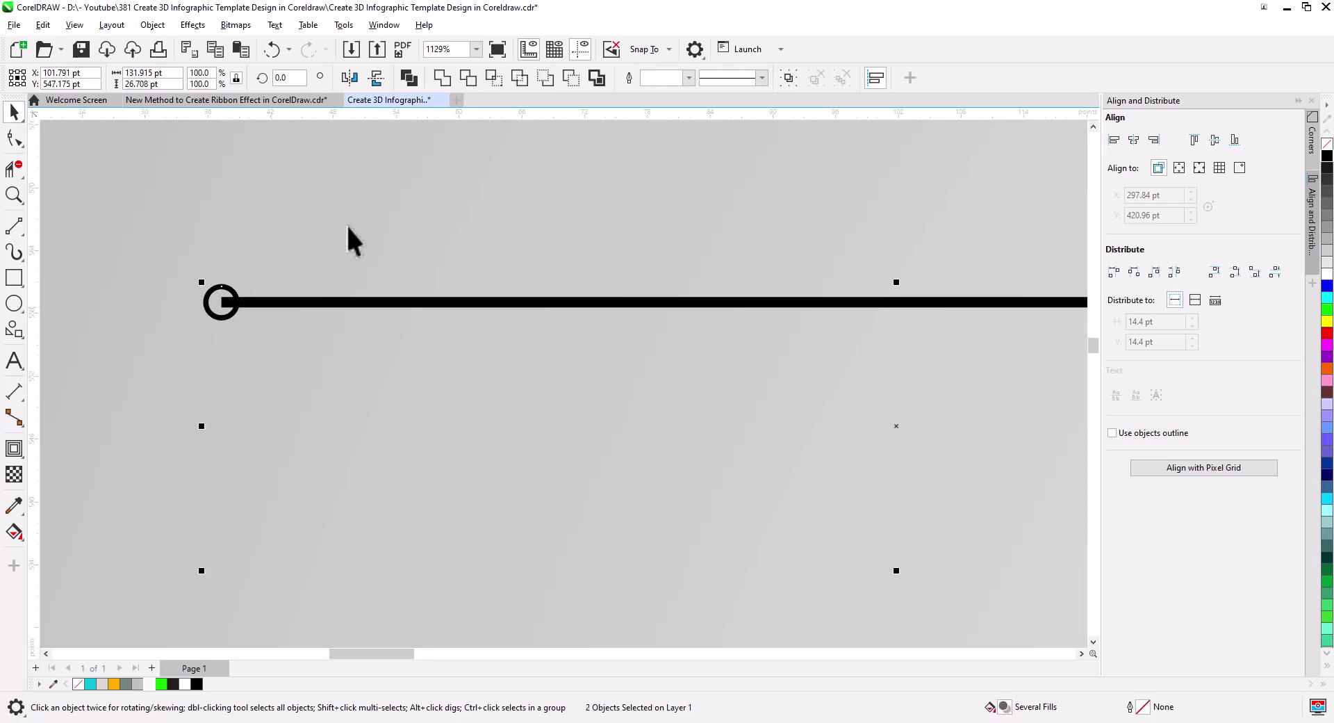
{"action": "left_click", "coordinate": [441, 79]}
{"action": "scroll", "coordinate": [302, 277], "scroll_direction": "down", "scroll_amount": 5}
{"action": "scroll", "coordinate": [521, 417], "scroll_direction": "down", "scroll_amount": 3}
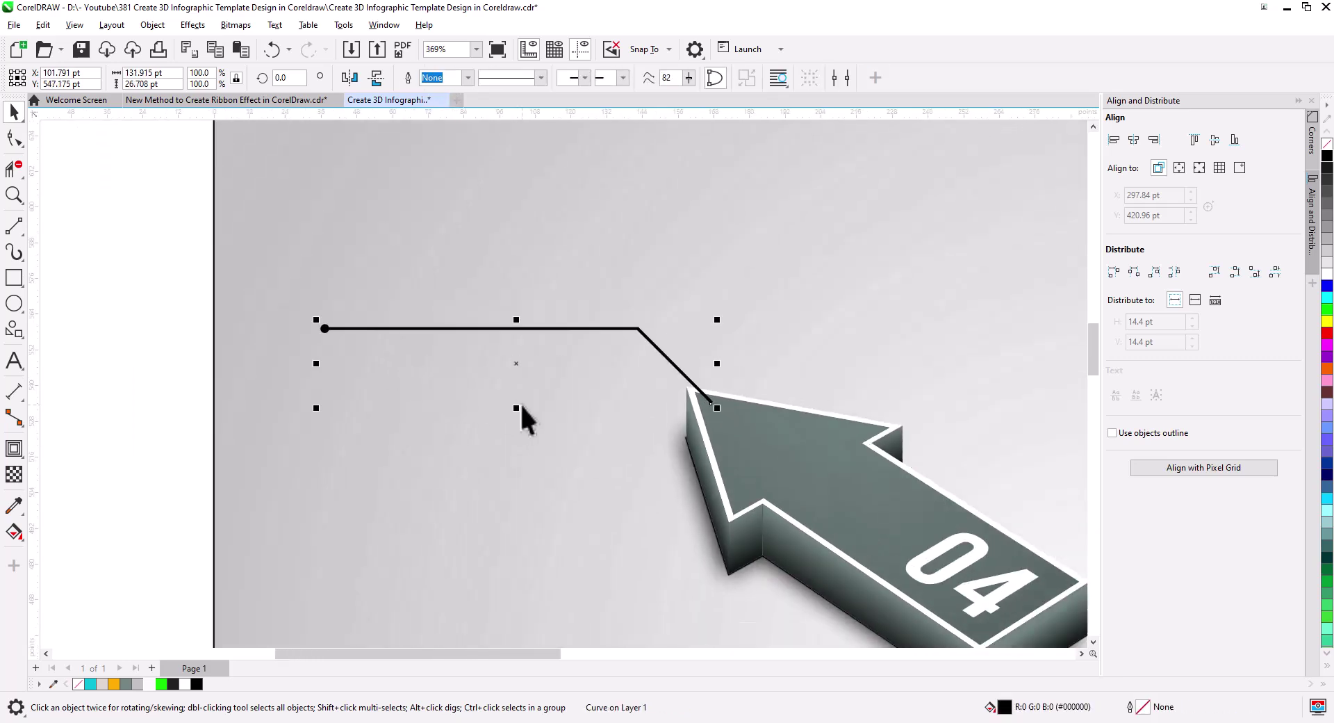
- Make a horizontally mirrored copy of arrow 04's callout line and place its diagonal end on arrow 03's tip
{"action": "left_click_drag", "start_coordinate": [545, 441], "coordinate": [212, 369]}
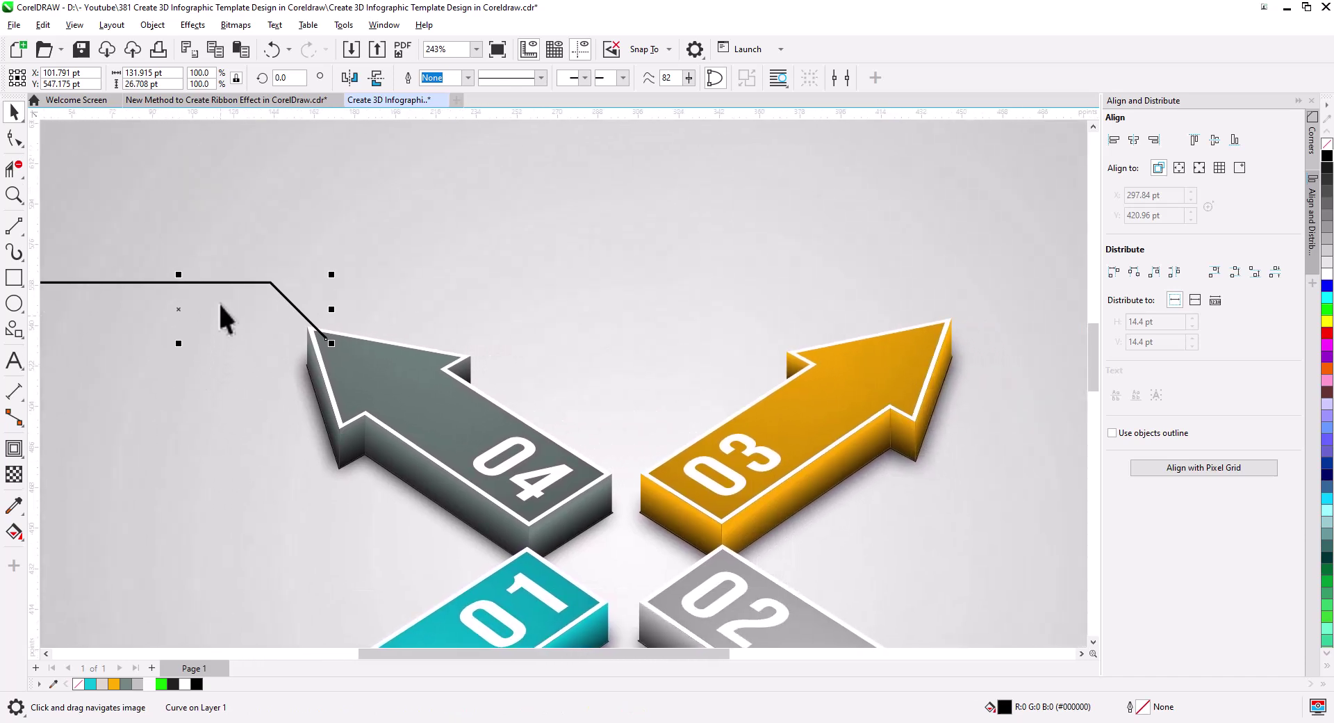
{"action": "left_click_drag", "start_coordinate": [218, 282], "coordinate": [614, 282]}
{"action": "left_click", "coordinate": [658, 310]}
{"action": "left_click_drag", "start_coordinate": [422, 308], "coordinate": [904, 305]}
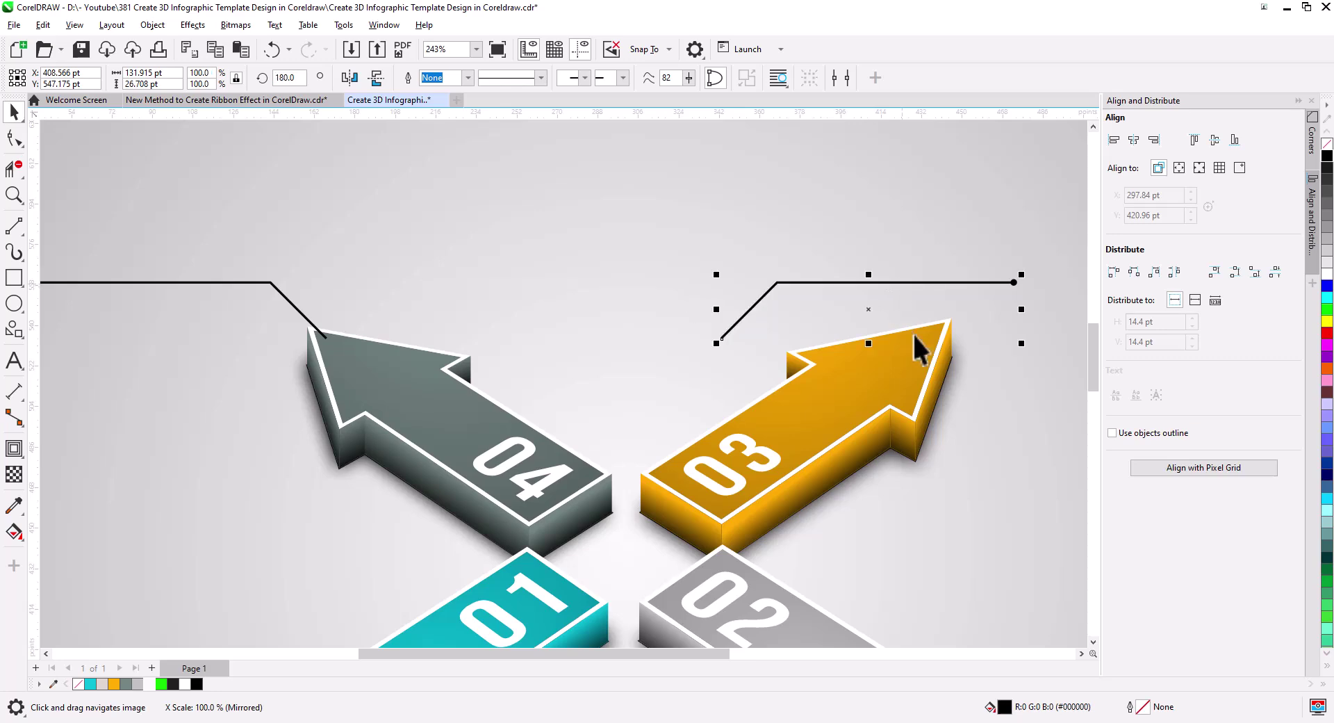
{"action": "left_click_drag", "start_coordinate": [917, 351], "coordinate": [512, 366]}
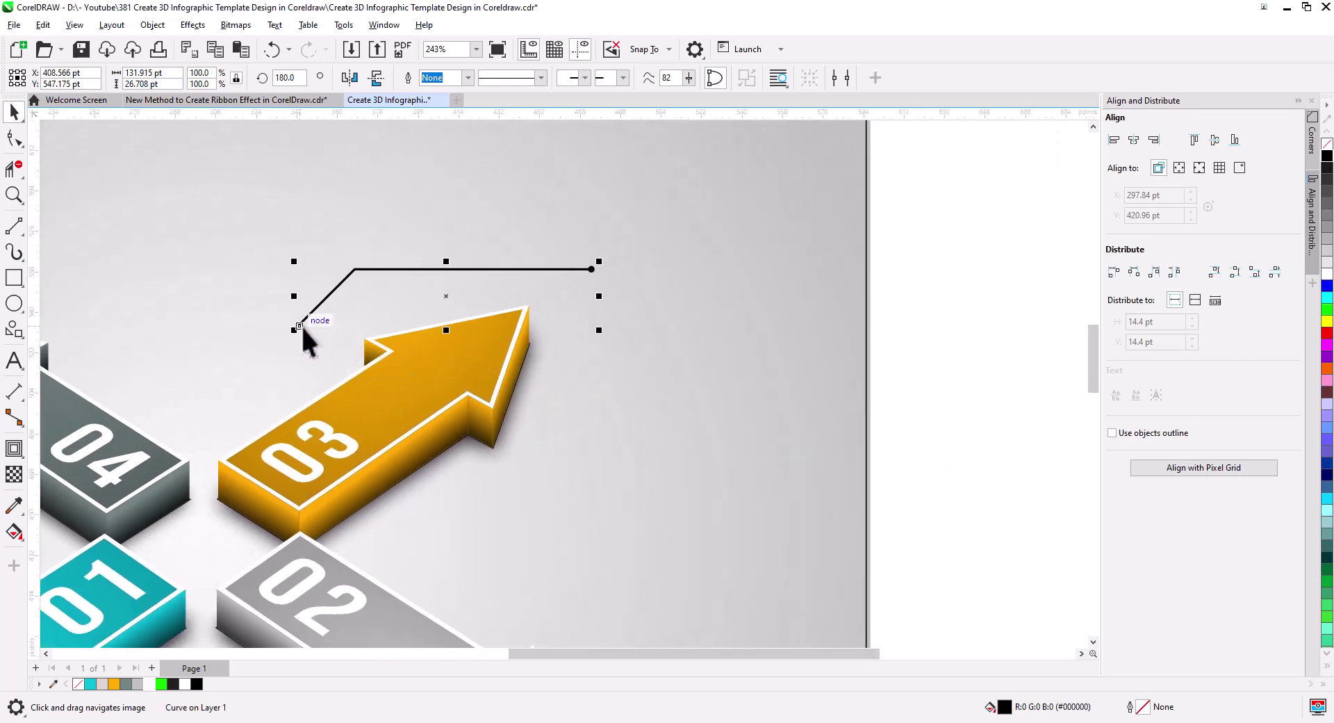
{"action": "left_click_drag", "start_coordinate": [301, 324], "coordinate": [508, 321]}
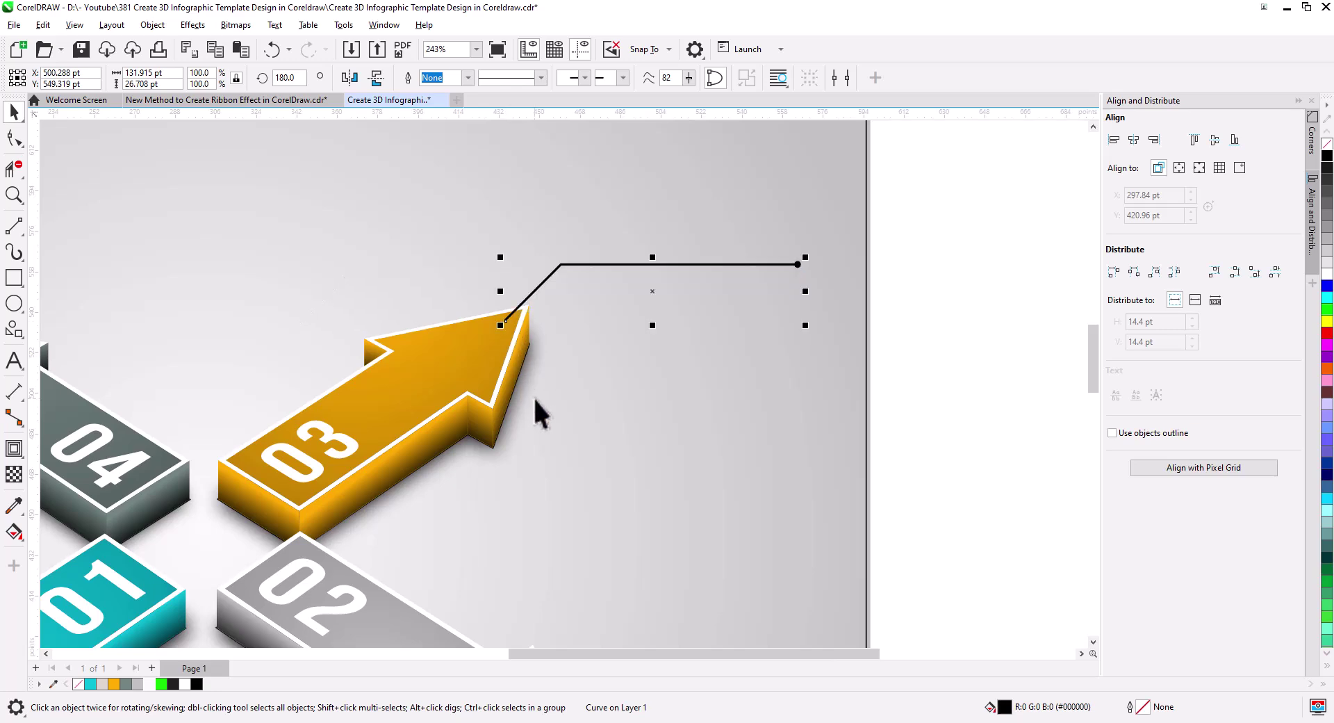
- Align arrow 03's callout line with the top edge of arrow 04's callout line
{"action": "scroll", "coordinate": [566, 467], "scroll_direction": "down", "scroll_amount": 4}
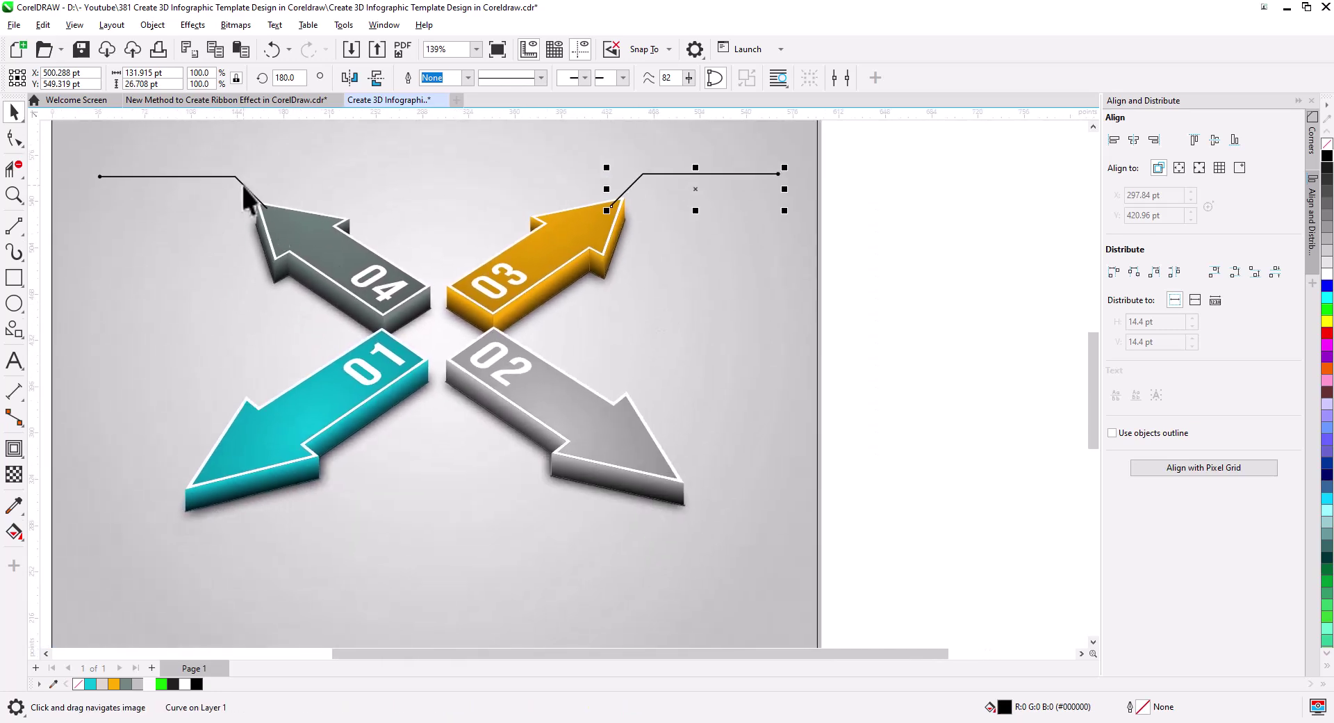
{"action": "left_click", "coordinate": [244, 185], "text": "shift"}
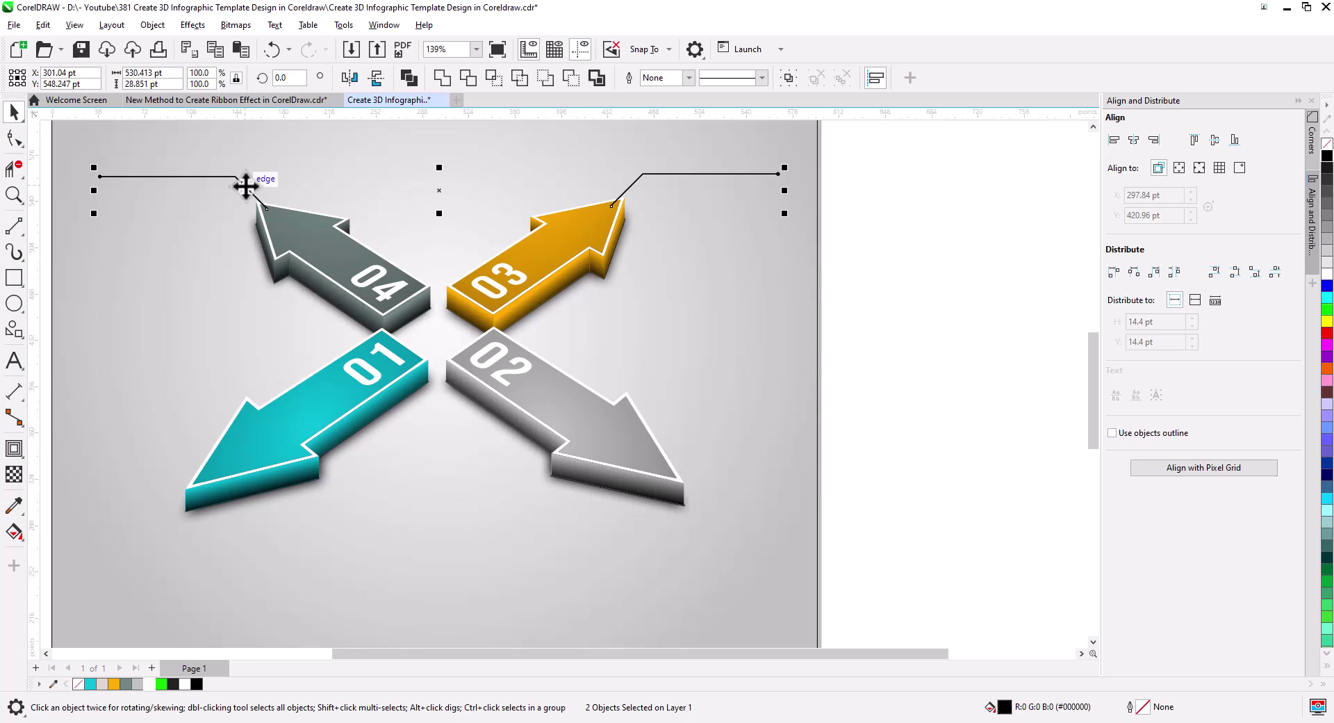
{"action": "key", "text": "t"}
- Copy both callout lines downward, flip the copies vertically and place them beneath arrows 01 and 02
{"action": "left_click_drag", "start_coordinate": [246, 185], "coordinate": [268, 436]}
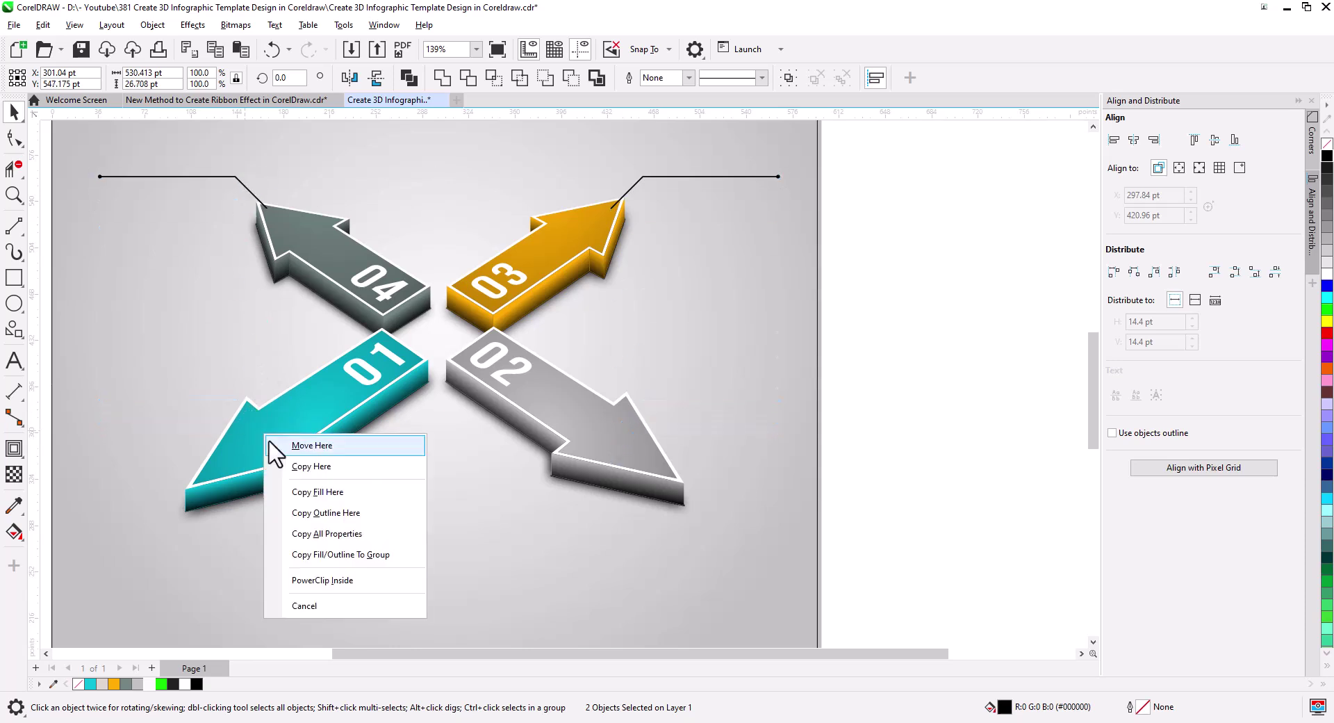
{"action": "left_click", "coordinate": [330, 464]}
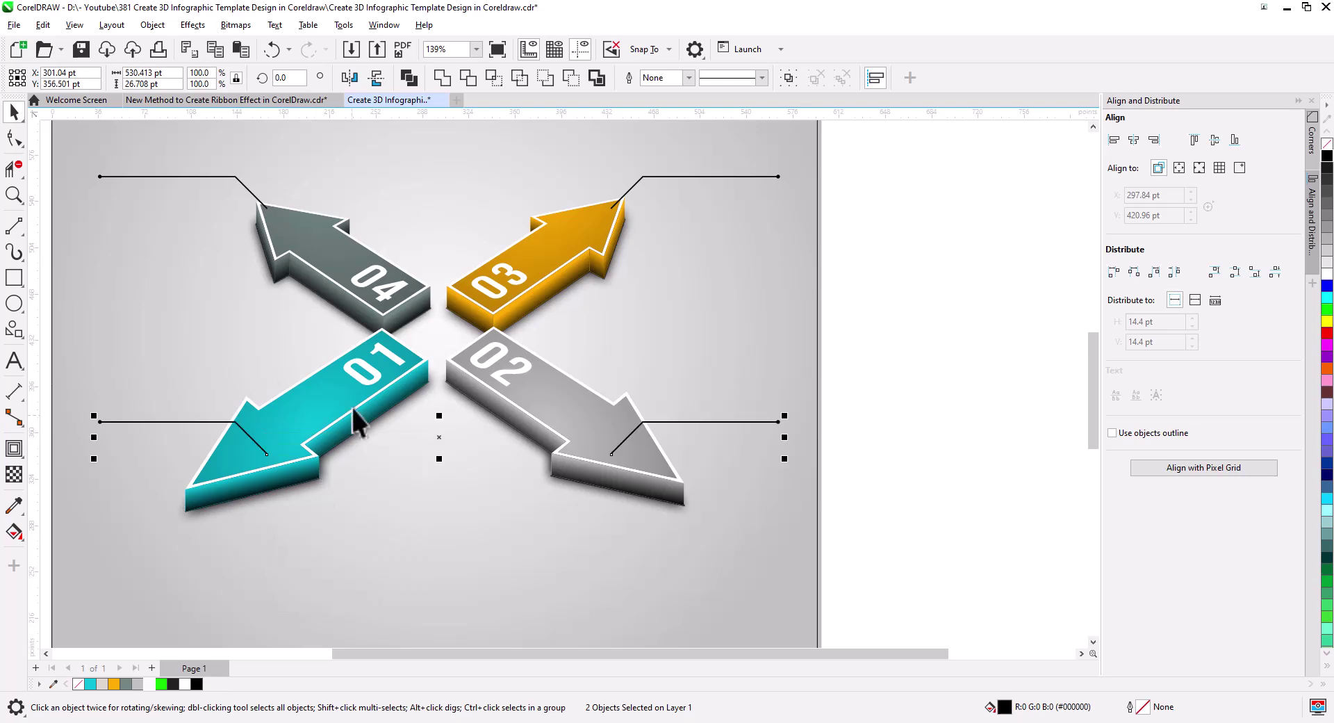
{"action": "left_click", "coordinate": [373, 79]}
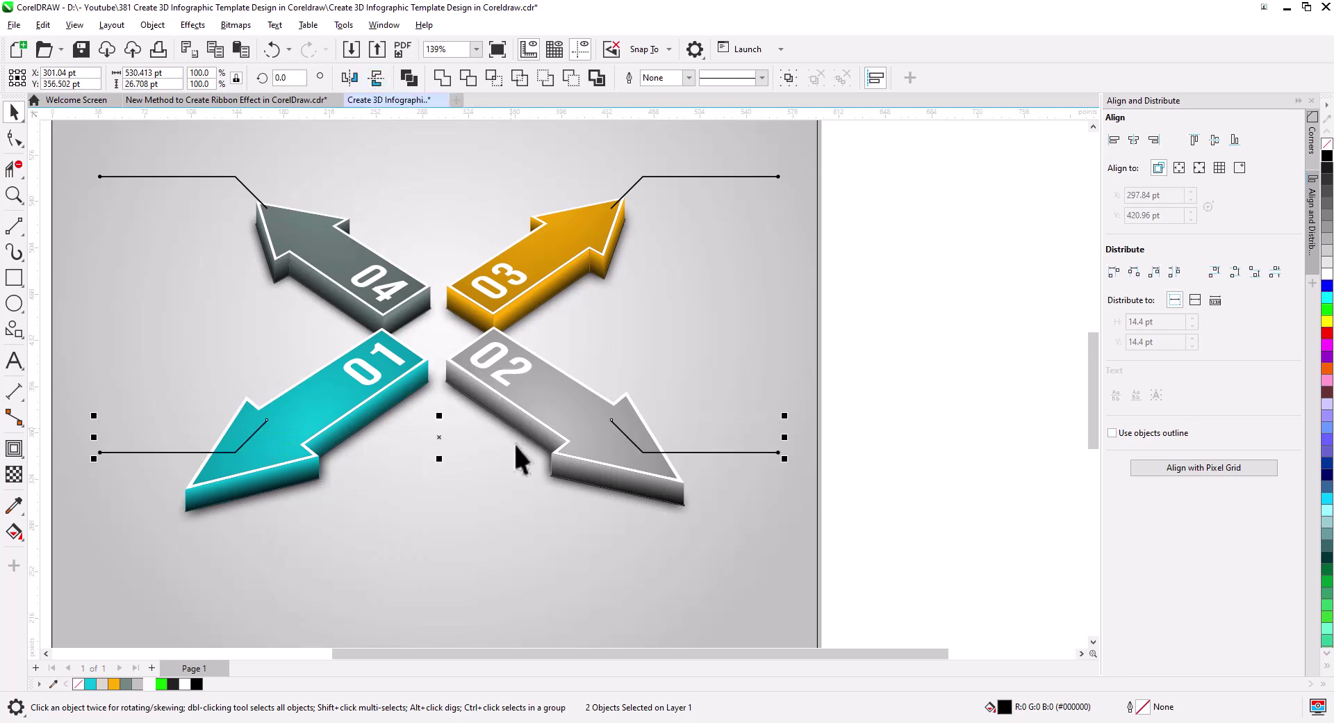
{"action": "left_click_drag", "start_coordinate": [517, 455], "coordinate": [658, 371]}
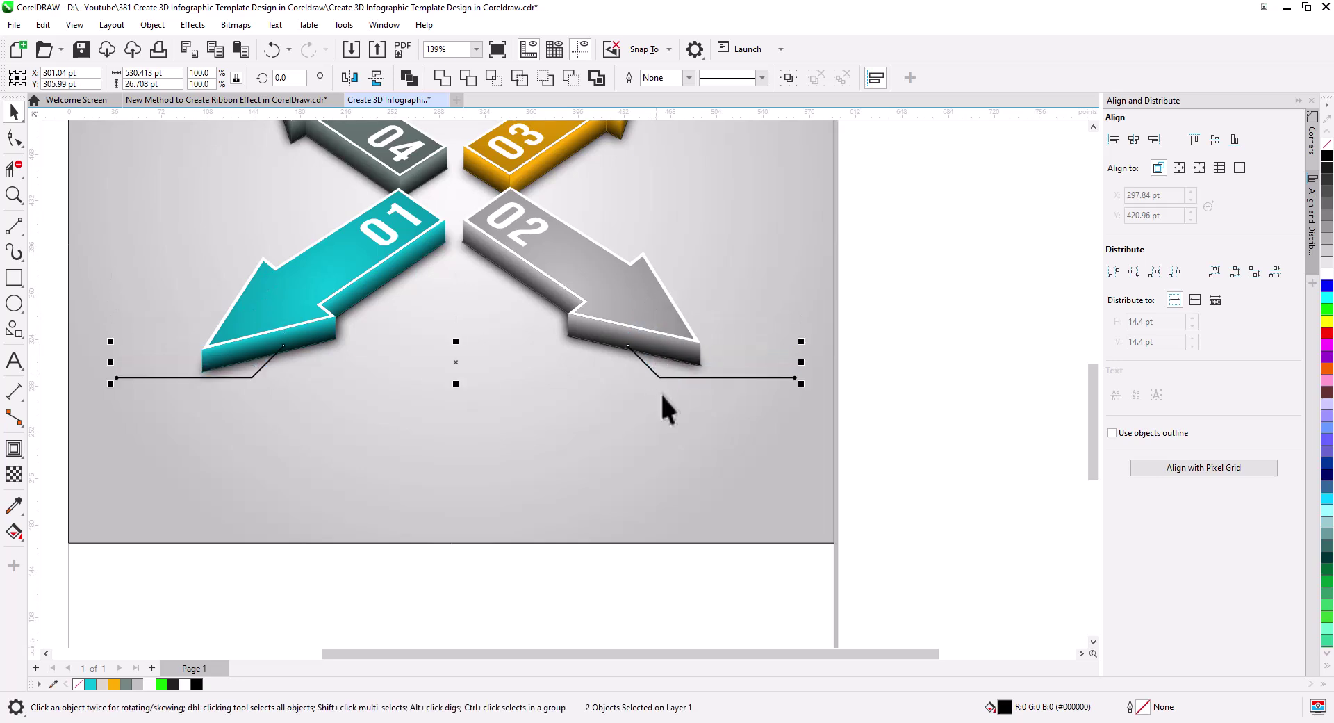
{"action": "left_click", "coordinate": [869, 436]}
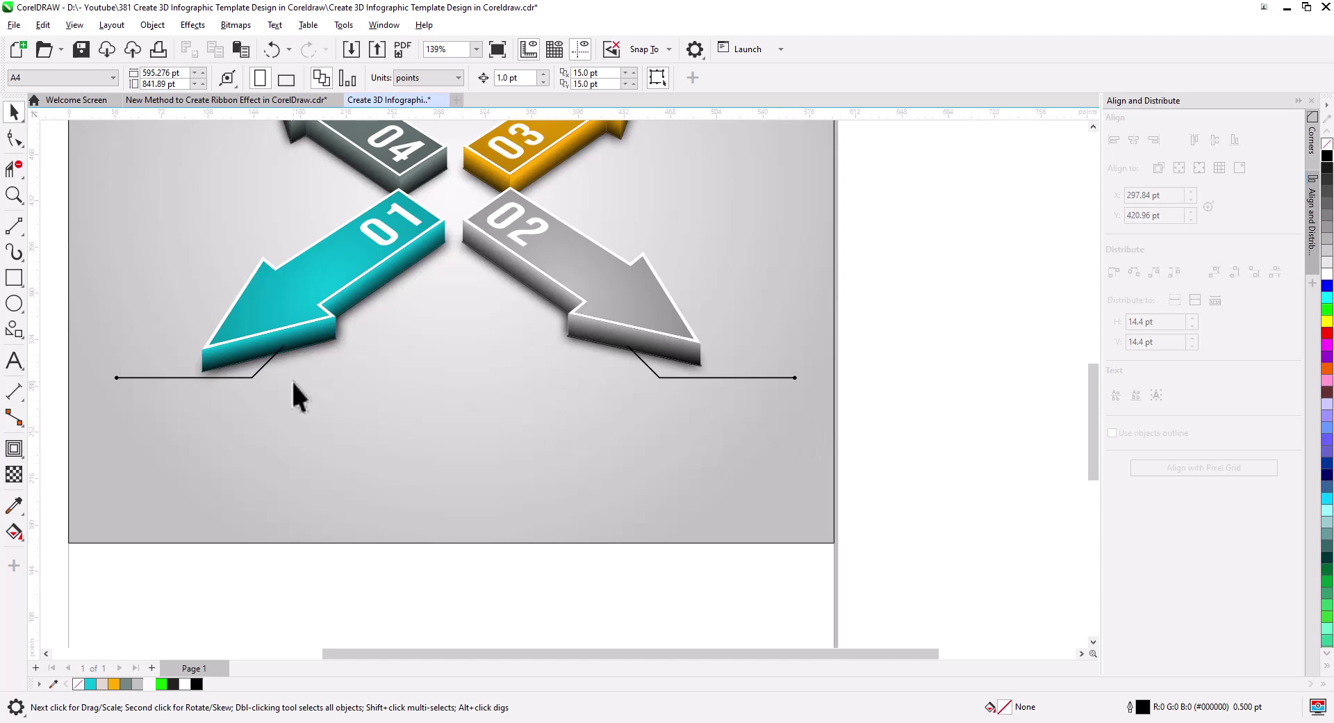
- Move the bend and outer end nodes of both lower callout lines down, making the lines about 53 pt tall
{"action": "left_click", "coordinate": [255, 378]}
{"action": "left_click", "coordinate": [677, 377], "text": "shift"}
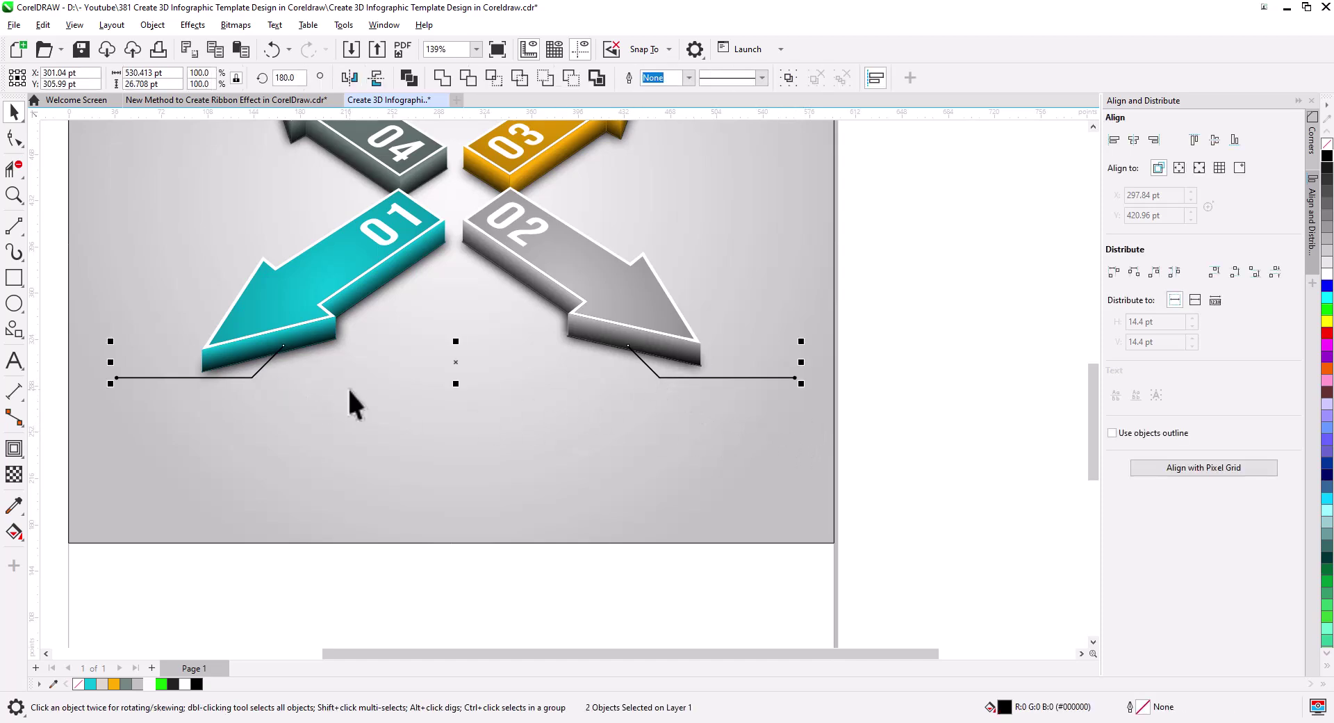
{"action": "left_click", "coordinate": [21, 137]}
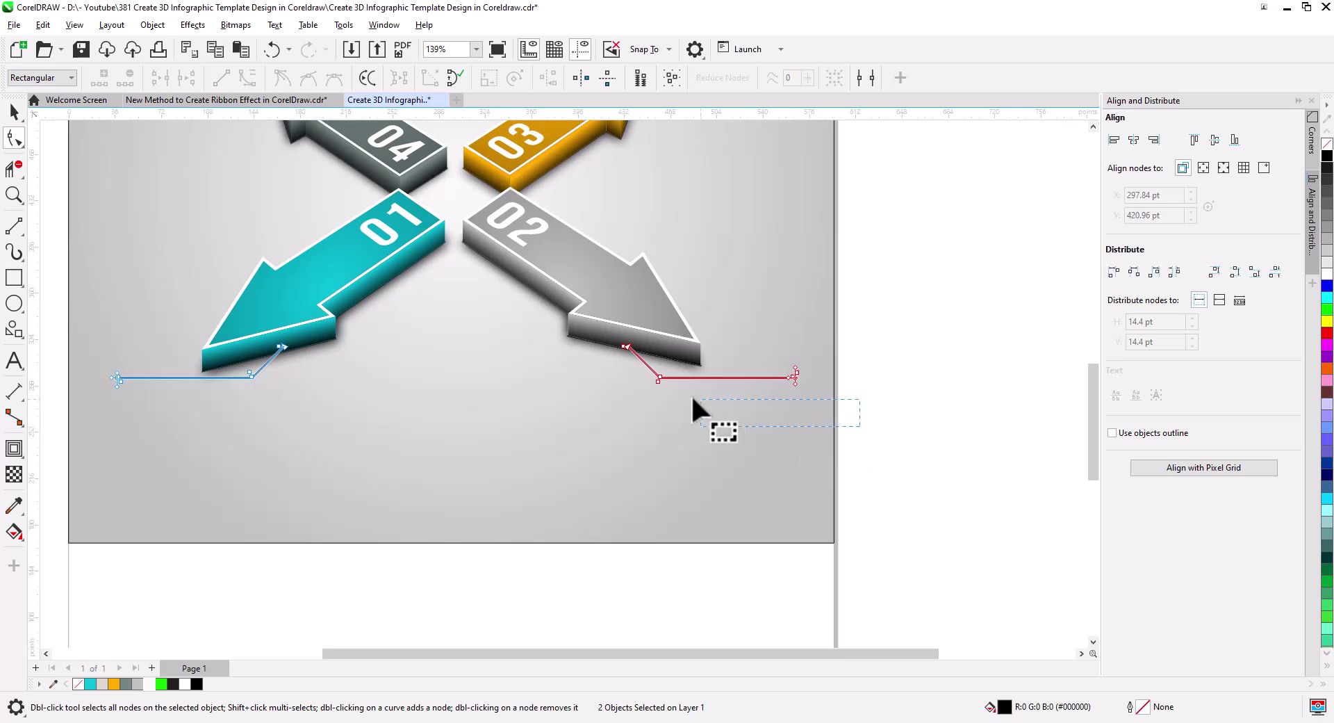
{"action": "left_click_drag", "start_coordinate": [611, 370], "coordinate": [609, 368]}
{"action": "left_click_drag", "start_coordinate": [330, 413], "coordinate": [251, 410]}
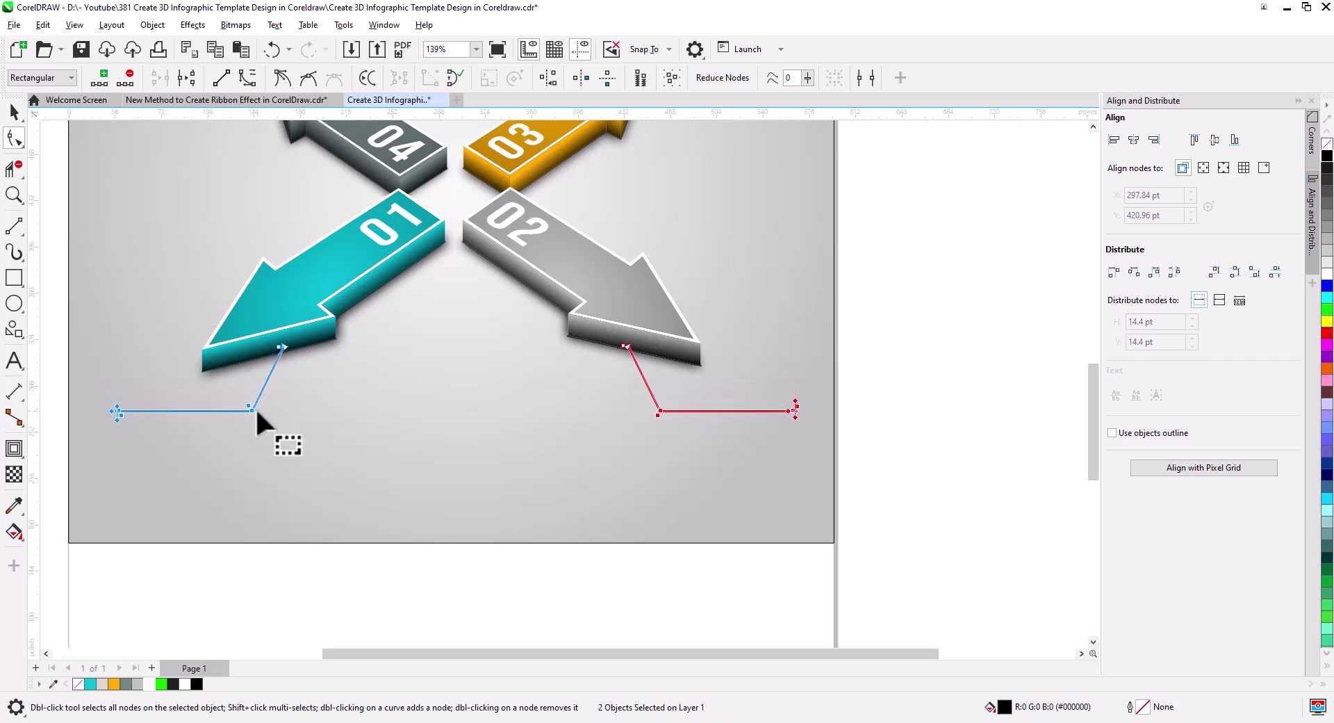
{"action": "left_click", "coordinate": [14, 111]}
{"action": "left_click", "coordinate": [1012, 419]}
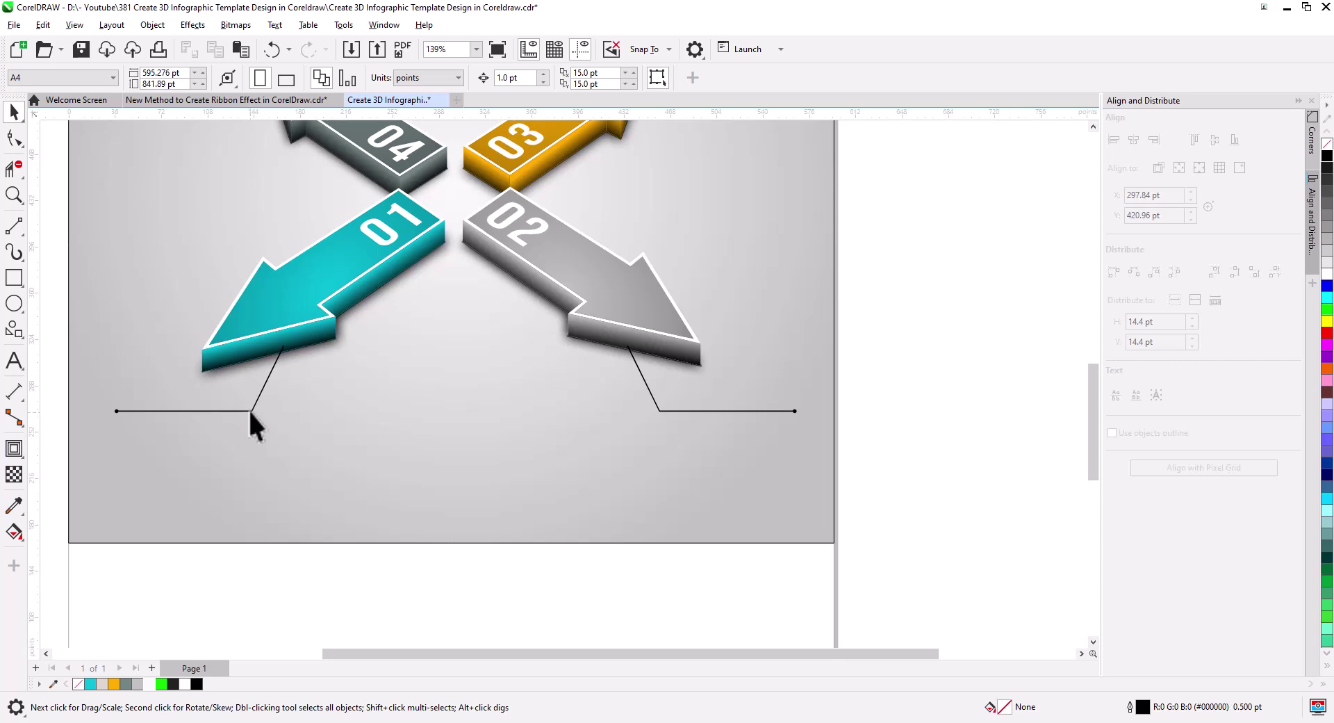
- Colour arrow 01's callout line turquoise and give arrow 02's callout line a grey #728581 fill and outline
{"action": "left_click", "coordinate": [250, 410]}
{"action": "right_click", "coordinate": [90, 684]}
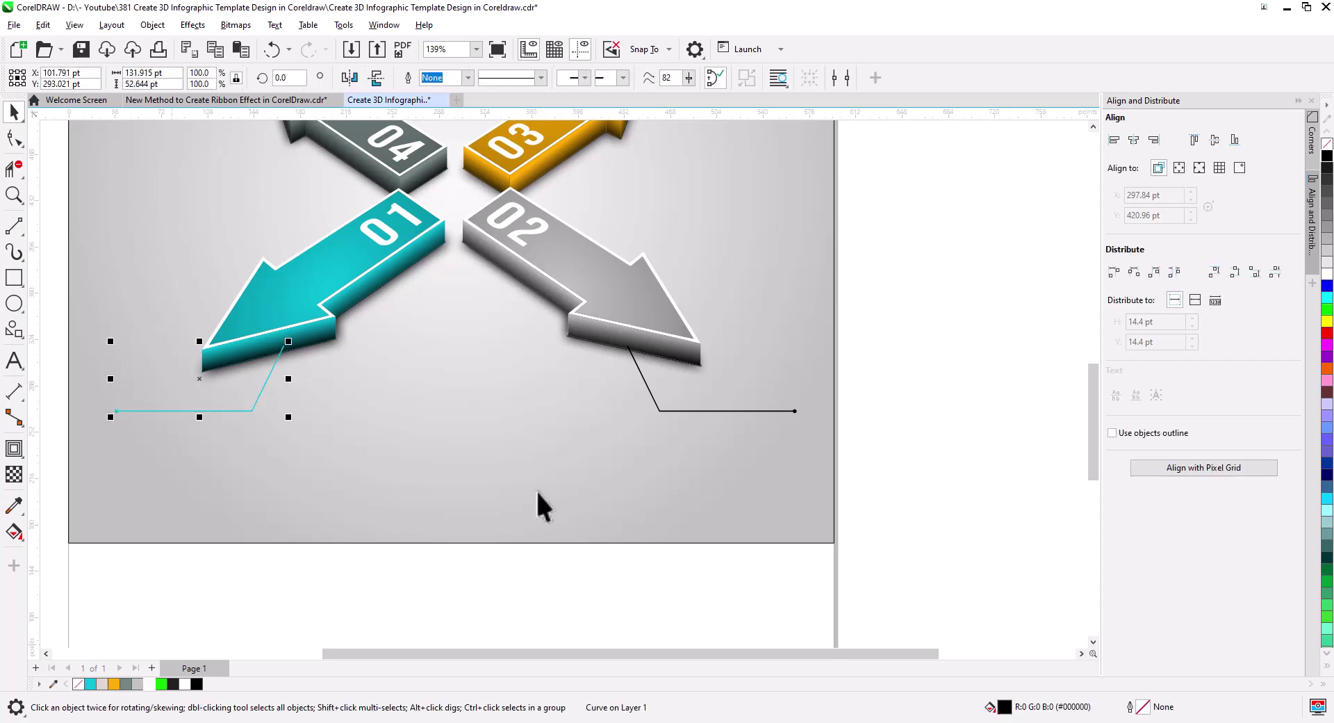
{"action": "left_click", "coordinate": [667, 411]}
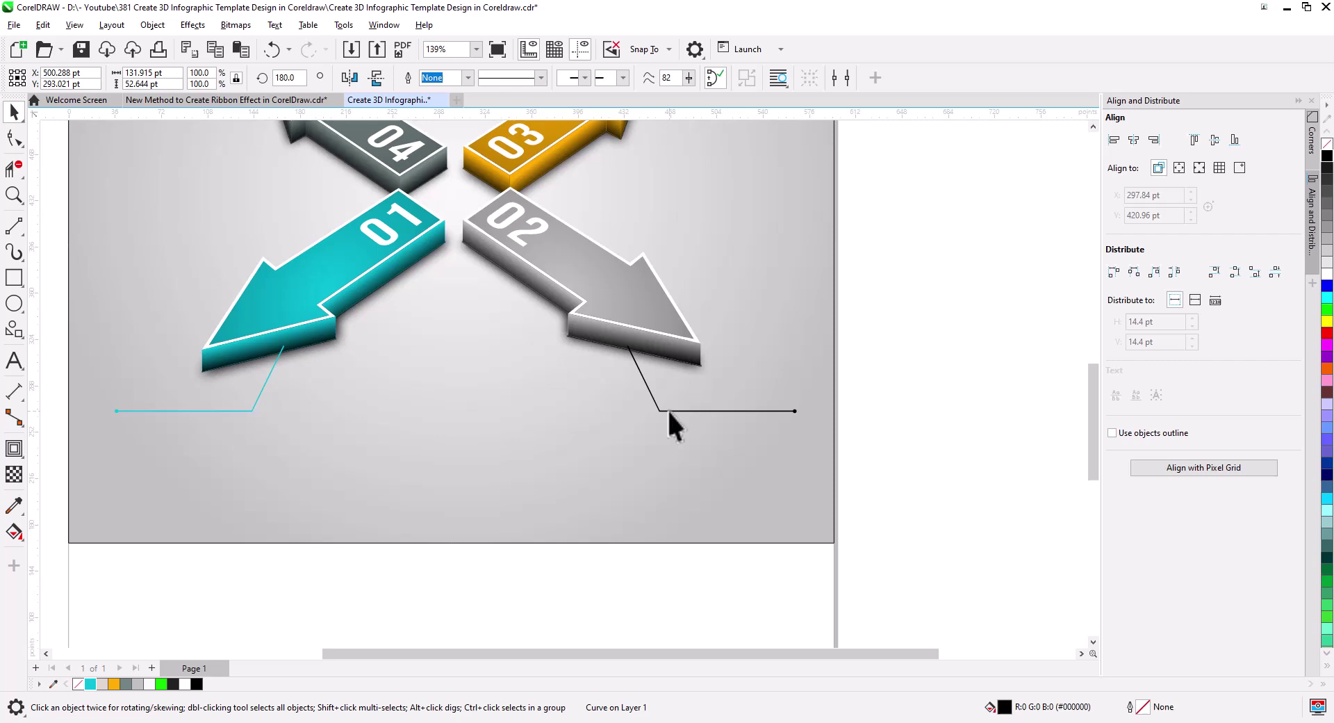
{"action": "right_click", "coordinate": [137, 685]}
{"action": "right_click", "coordinate": [130, 685]}
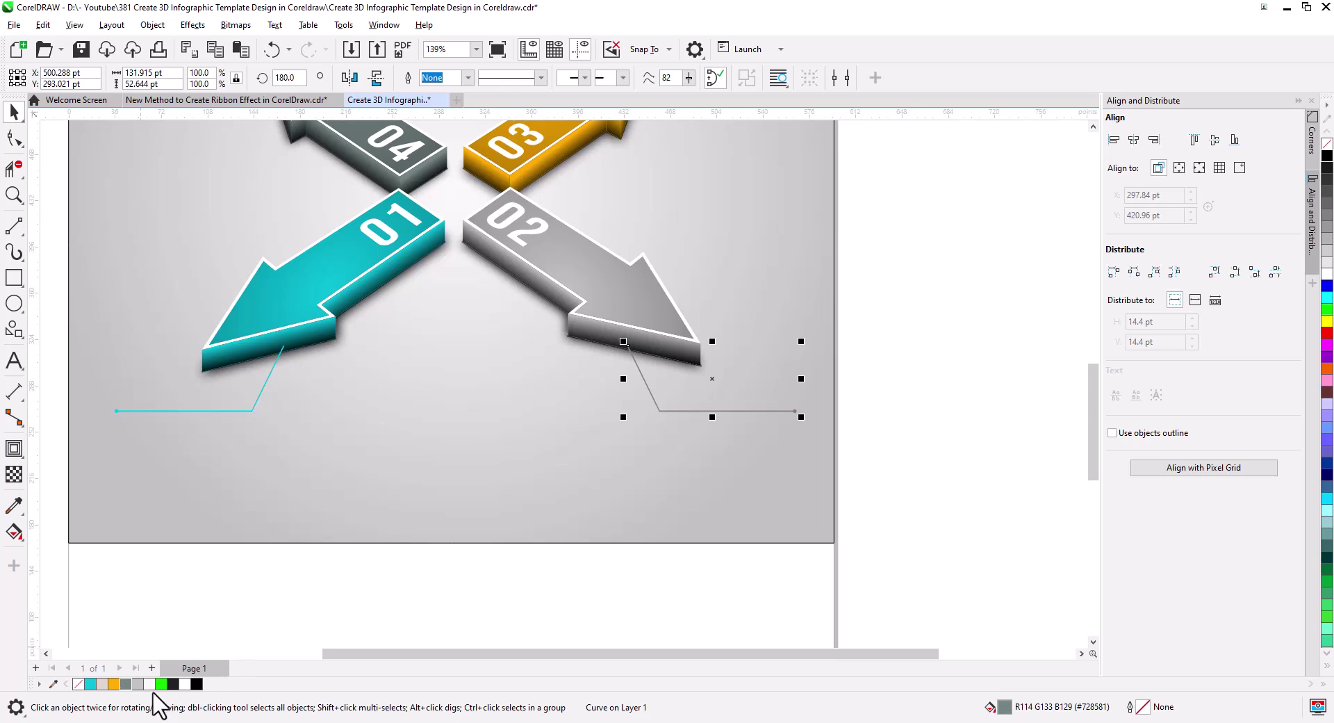
{"action": "right_click", "coordinate": [137, 684]}
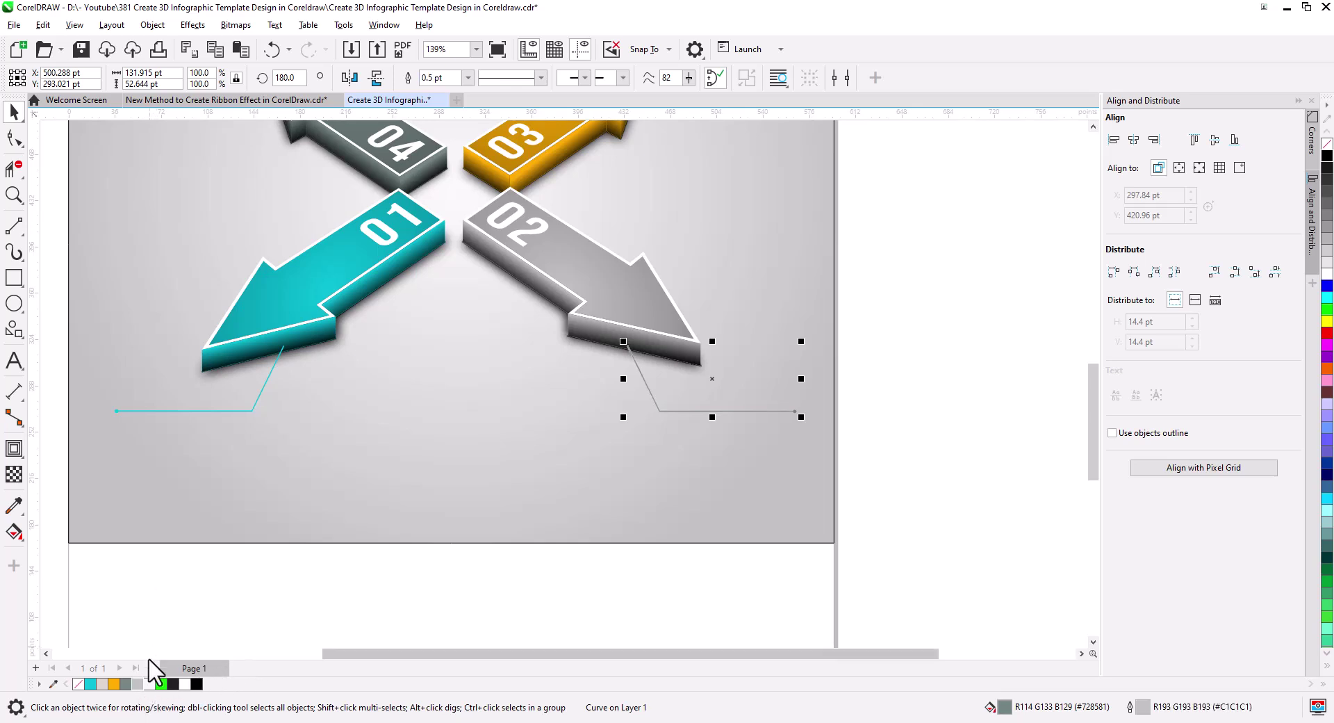
{"action": "right_click", "coordinate": [126, 684]}
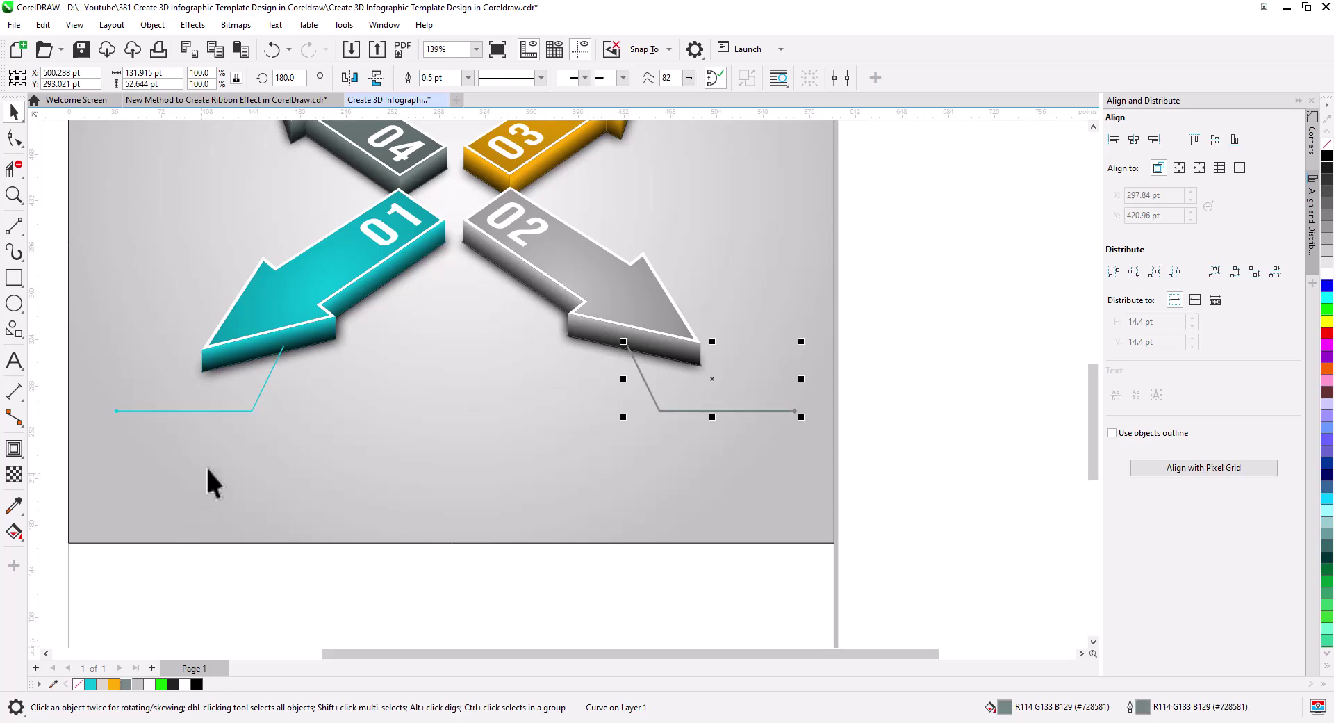
- Give arrow 01's callout line a turquoise #06C0D7 fill and outline, and arrow 03's callout line an orange #FFAC00 fill and outline
{"action": "left_click", "coordinate": [95, 683]}
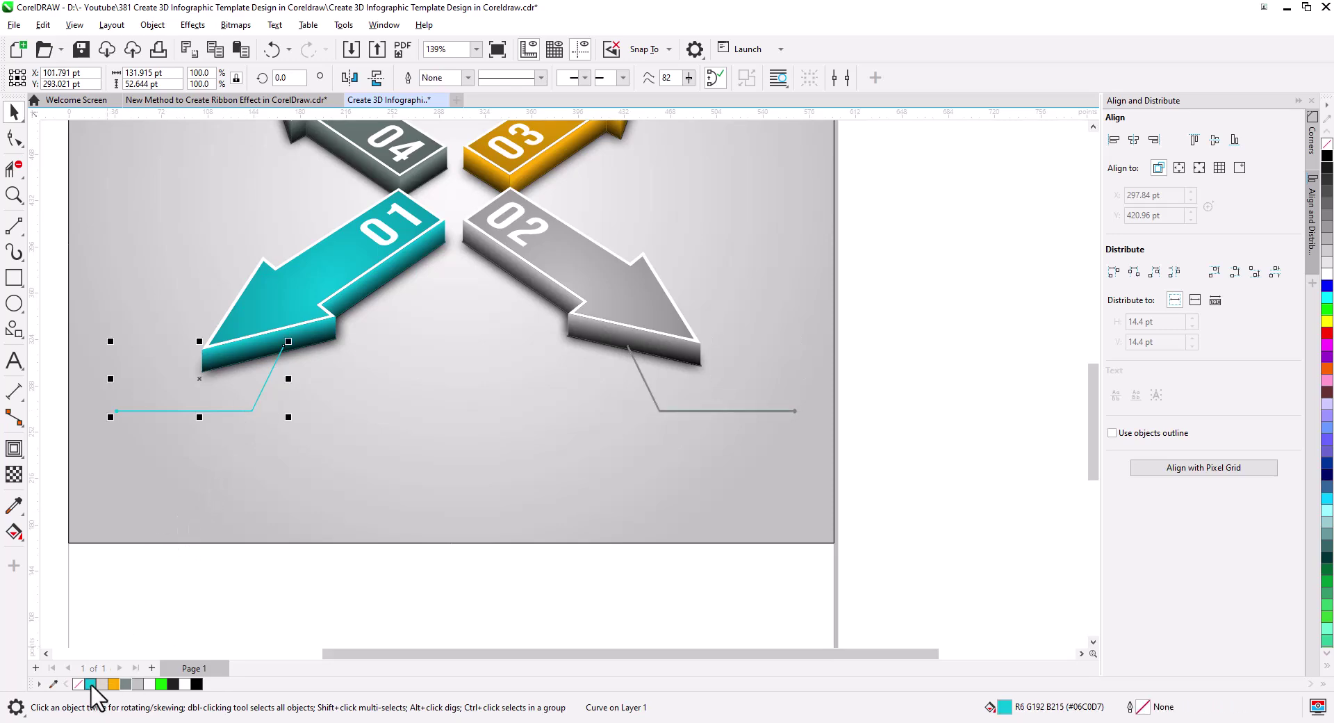
{"action": "right_click", "coordinate": [91, 685]}
{"action": "left_click_drag", "start_coordinate": [450, 312], "coordinate": [445, 555]}
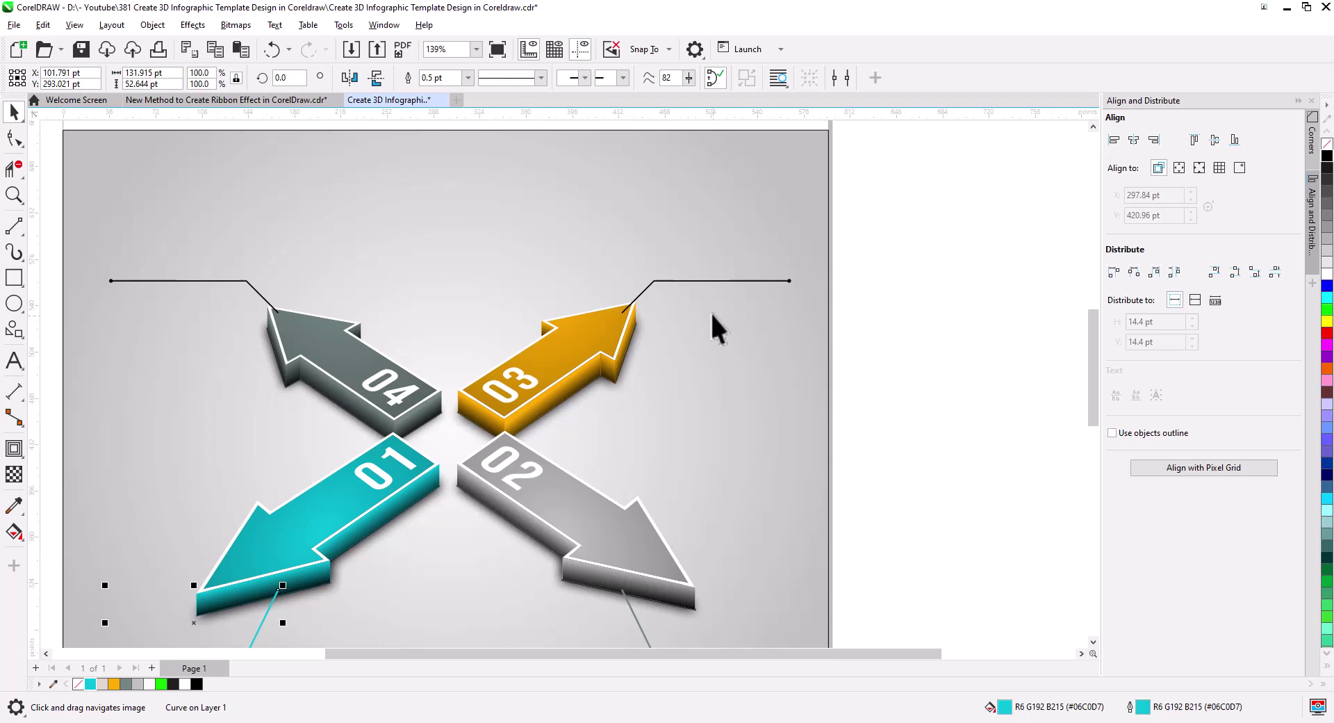
{"action": "left_click", "coordinate": [684, 280]}
{"action": "left_click", "coordinate": [113, 683]}
{"action": "right_click", "coordinate": [114, 683]}
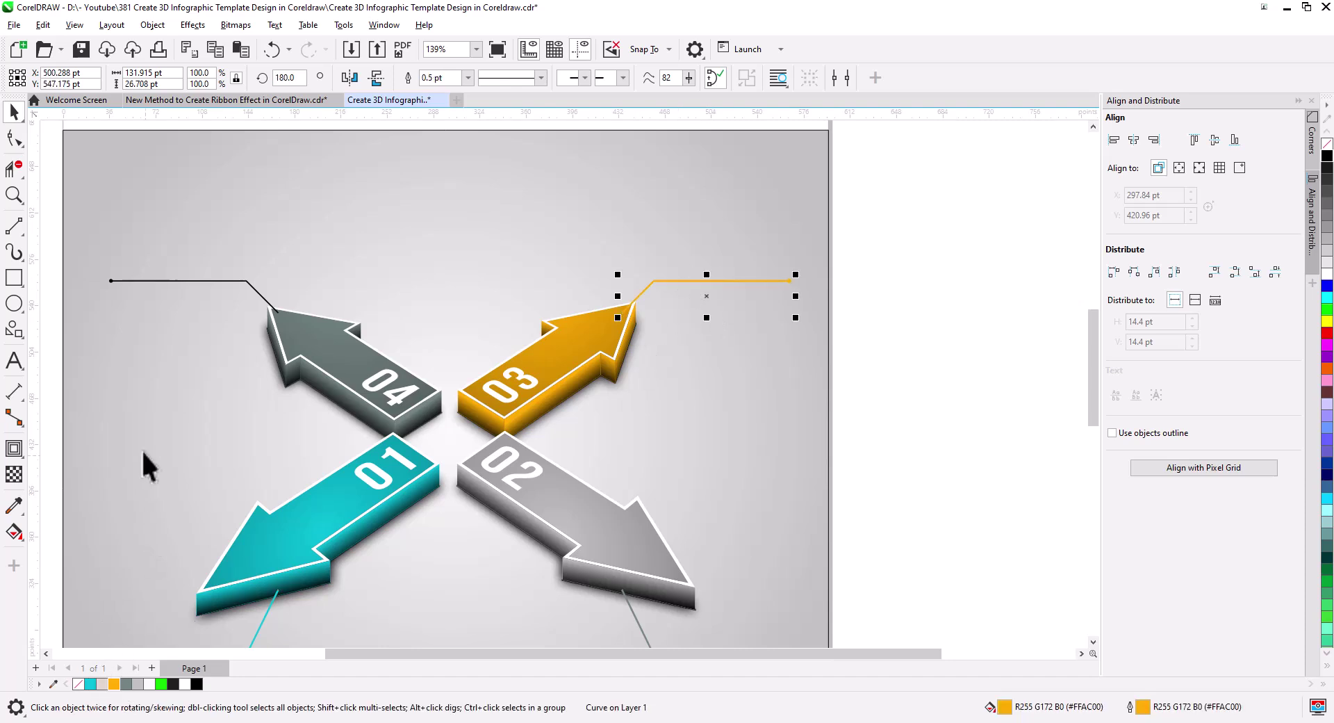
- Give arrow 04's callout line a grey #728581 fill and outline, and save the document
{"action": "left_click", "coordinate": [213, 281]}
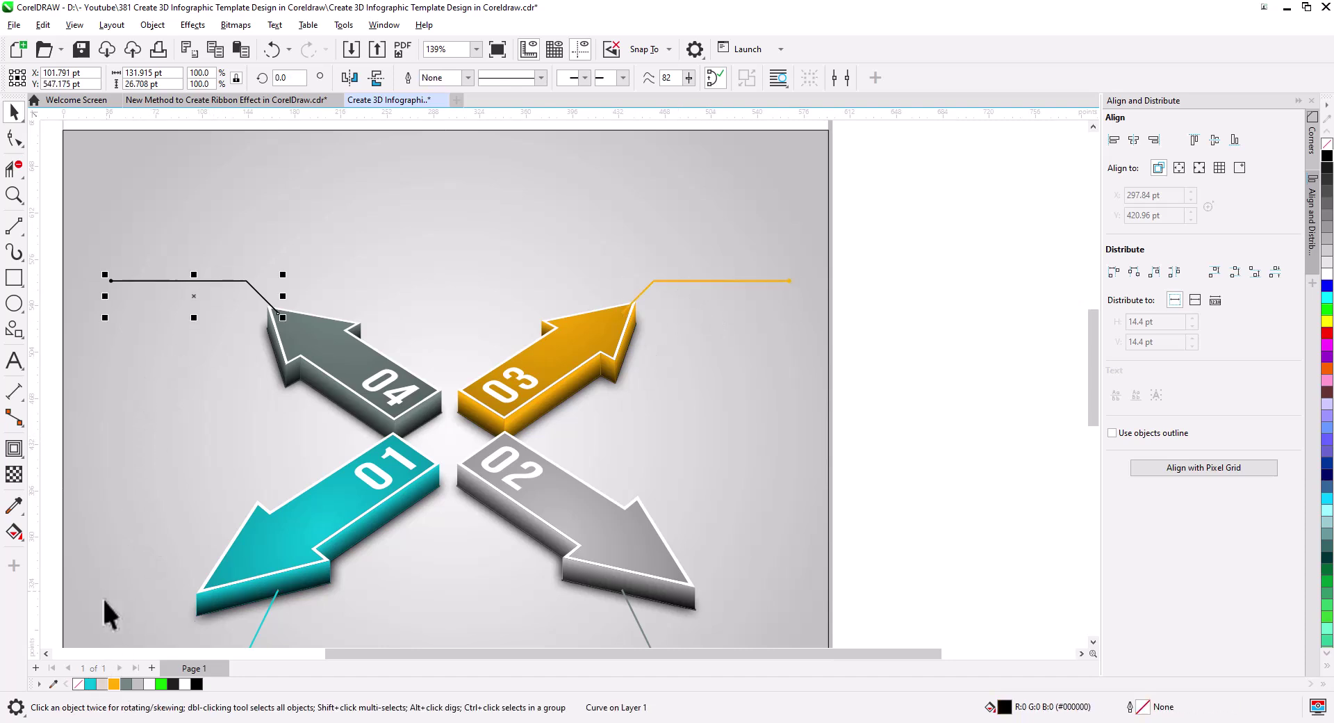
{"action": "left_click", "coordinate": [126, 684]}
{"action": "right_click", "coordinate": [125, 683]}
{"action": "left_click_drag", "start_coordinate": [354, 521], "coordinate": [450, 463]}
{"action": "key", "text": "ctrl+s"}
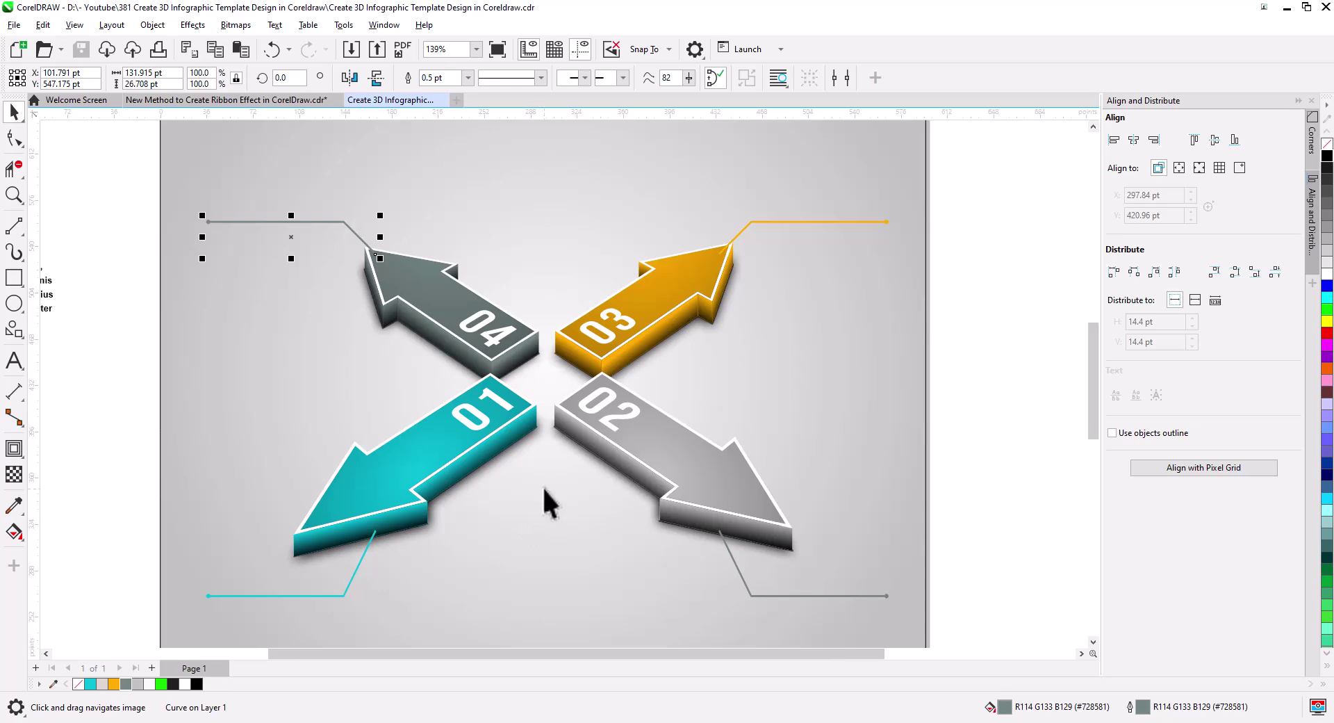
- Ungroup the arrow artwork and cut the five black transparent shading shapes from arrow 04's side faces
{"action": "scroll", "coordinate": [545, 490], "scroll_direction": "up", "scroll_amount": 6}
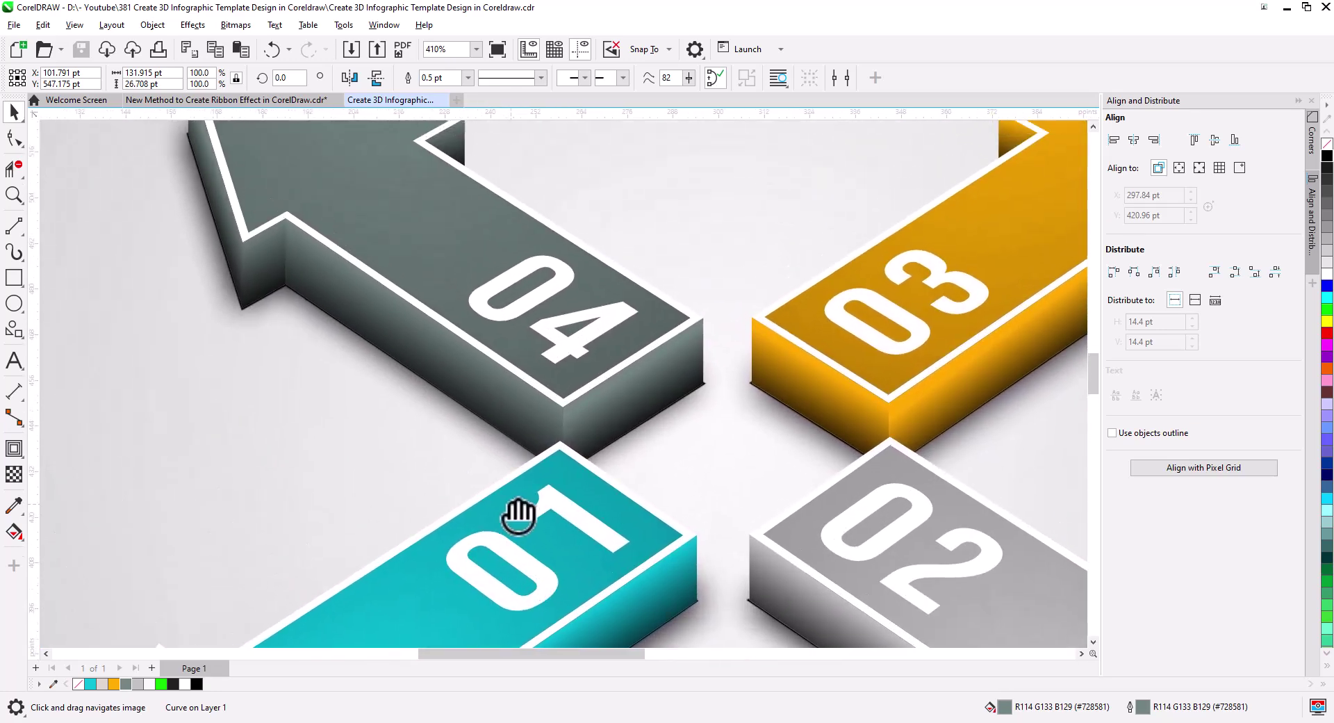
{"action": "left_click_drag", "start_coordinate": [518, 516], "coordinate": [565, 556]}
{"action": "left_click", "coordinate": [508, 195]}
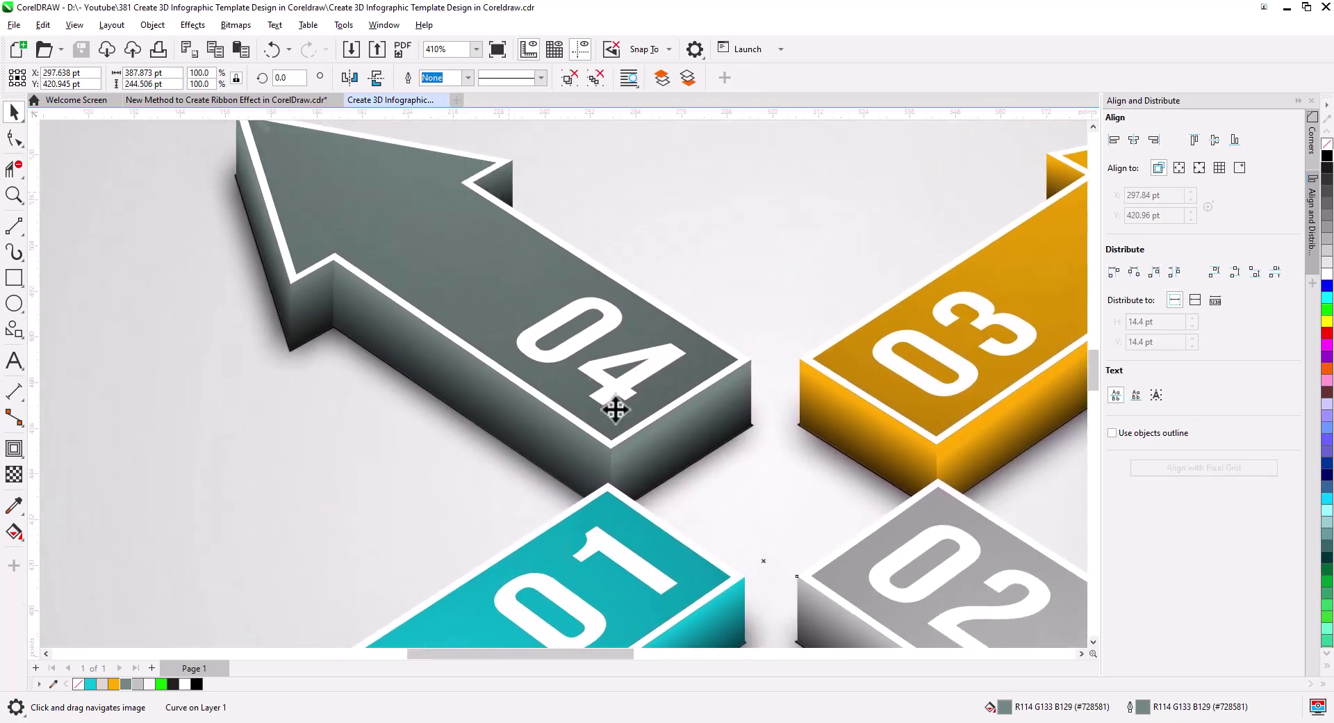
{"action": "key", "text": "ctrl+u"}
{"action": "left_click", "coordinate": [706, 174]}
{"action": "left_click", "coordinate": [675, 418]}
{"action": "left_click", "coordinate": [484, 408], "text": "shift"}
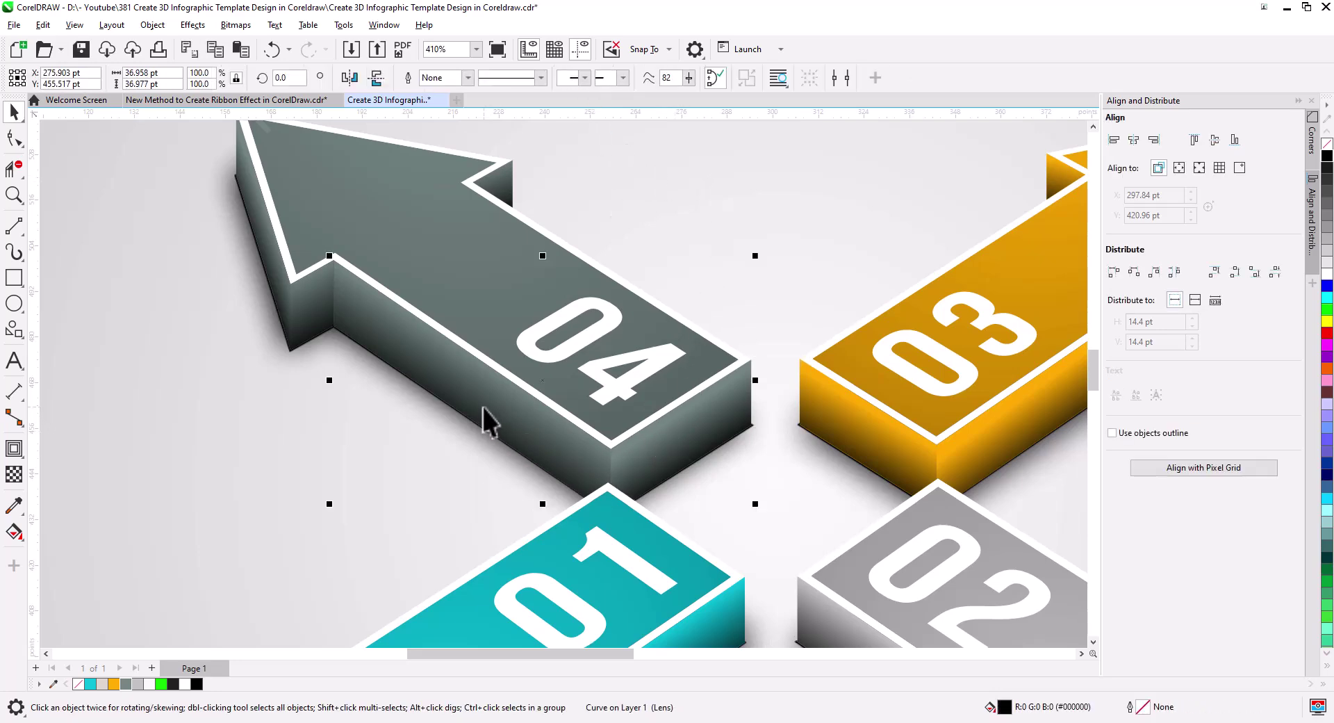
{"action": "left_click", "coordinate": [316, 312], "text": "shift"}
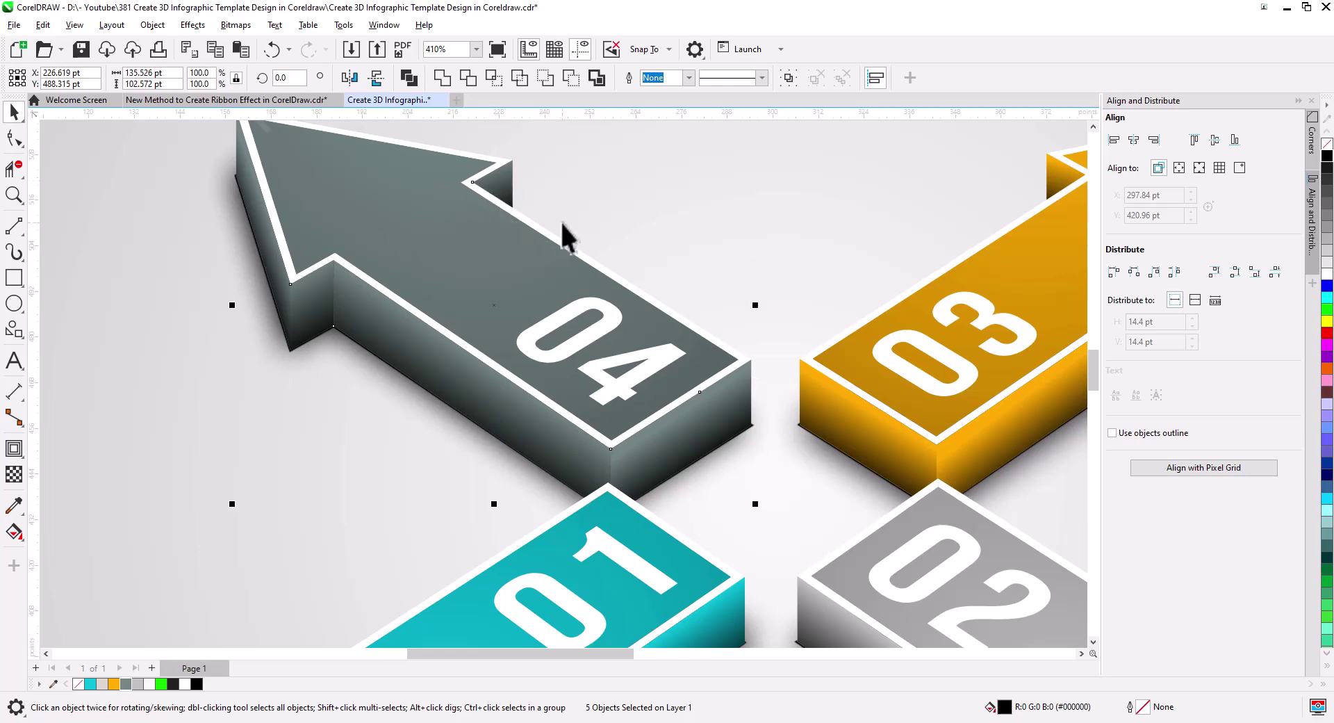
{"action": "key", "text": "Delete"}
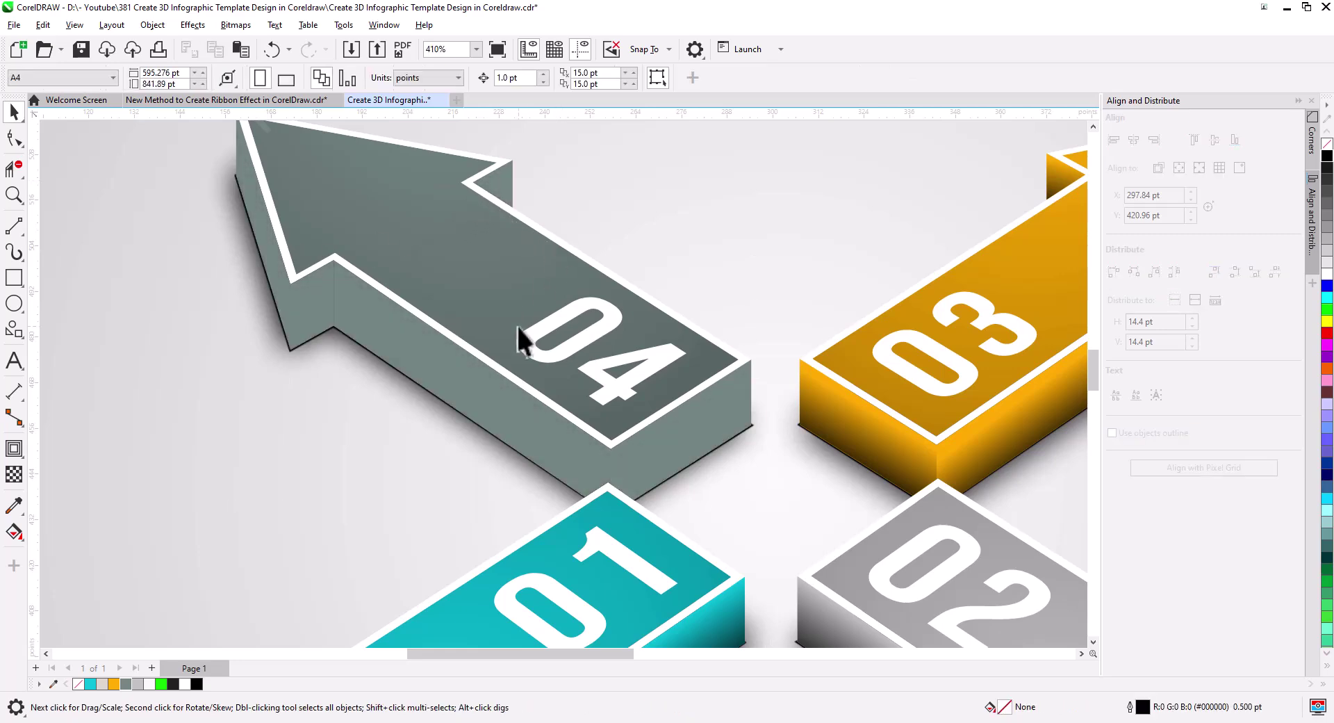
- Fill arrow 04's five side faces with dark grey-green #3A4744 and paste the shading shapes back over them
{"action": "left_click", "coordinate": [452, 381]}
{"action": "left_click", "coordinate": [301, 310], "text": "shift"}
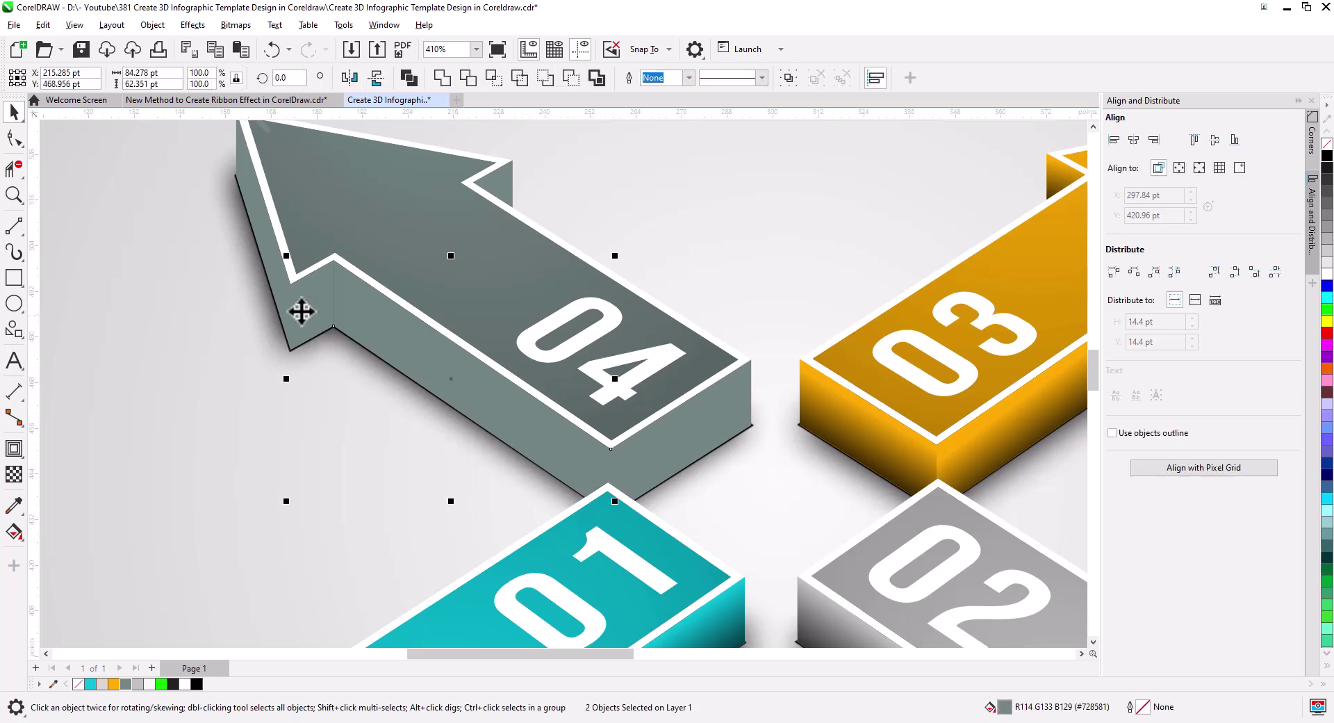
{"action": "left_click", "coordinate": [272, 271], "text": "shift"}
{"action": "left_click", "coordinate": [671, 440], "text": "shift"}
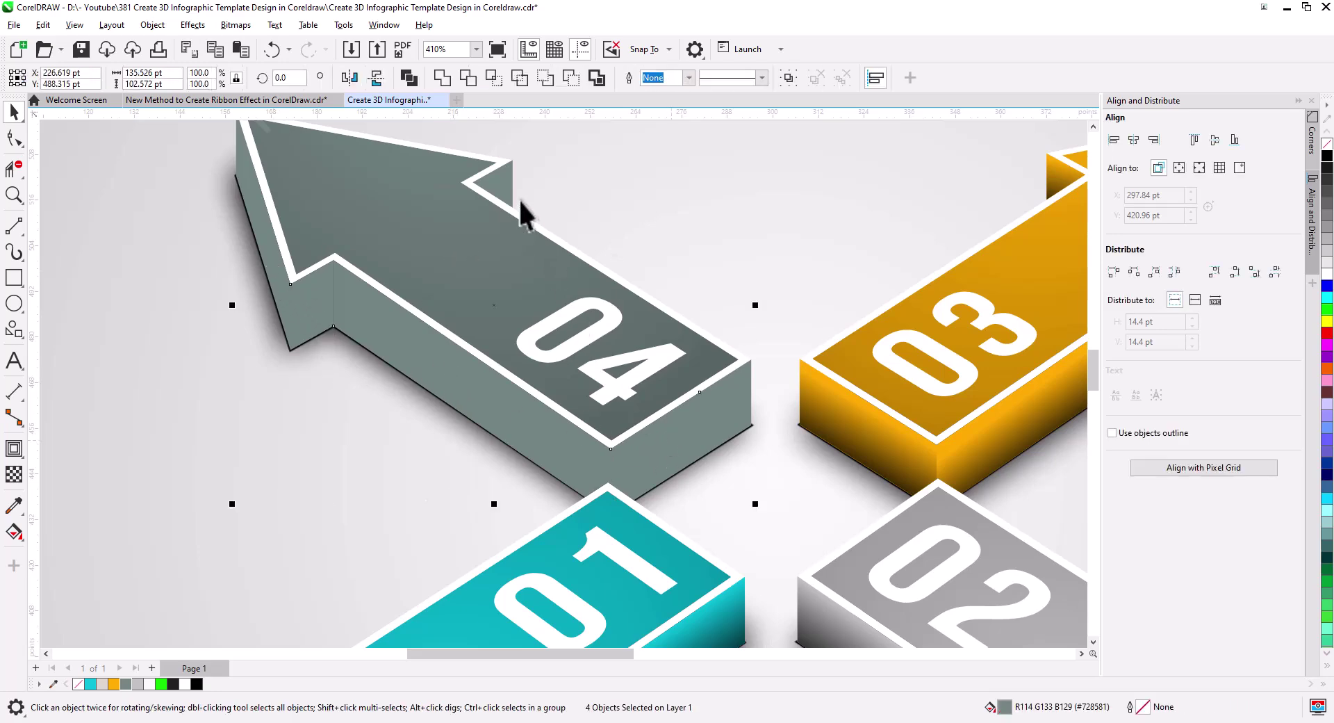
{"action": "left_click", "coordinate": [505, 186], "text": "shift"}
{"action": "double_click", "coordinate": [977, 695]}
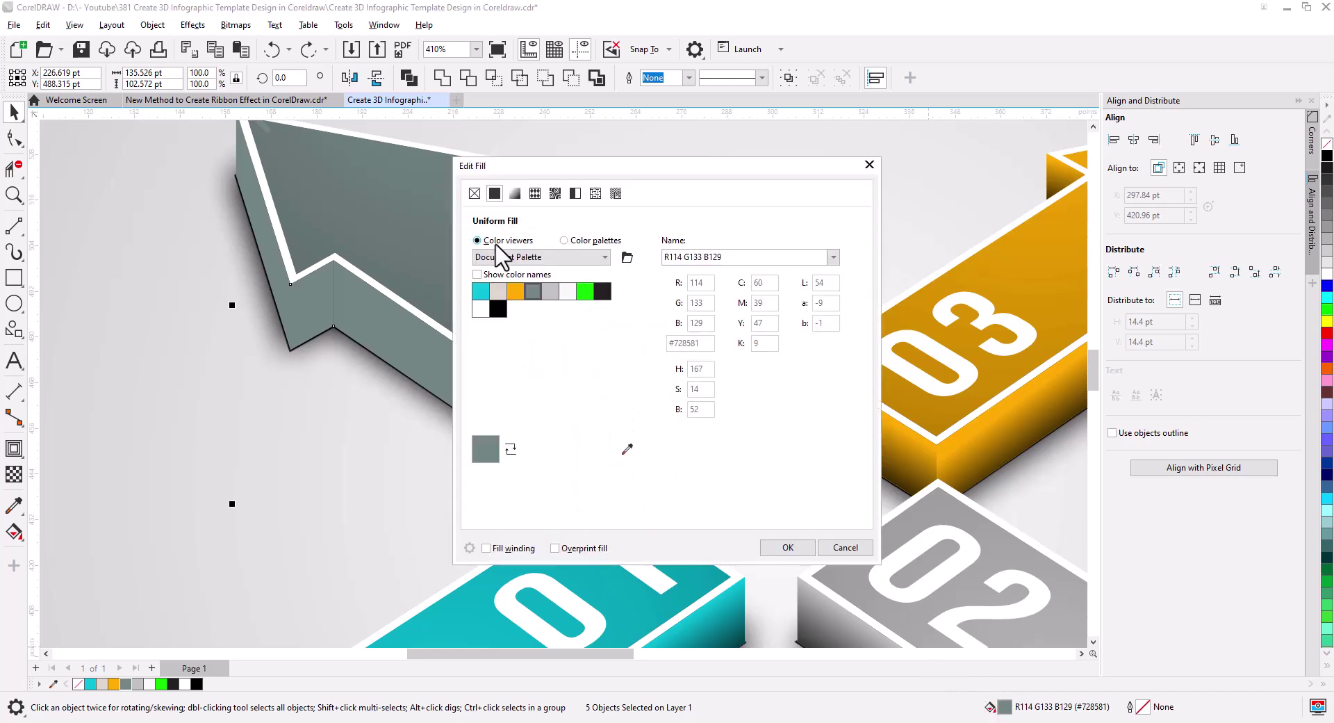
{"action": "left_click", "coordinate": [478, 241]}
{"action": "left_click_drag", "start_coordinate": [587, 173], "coordinate": [806, 200]}
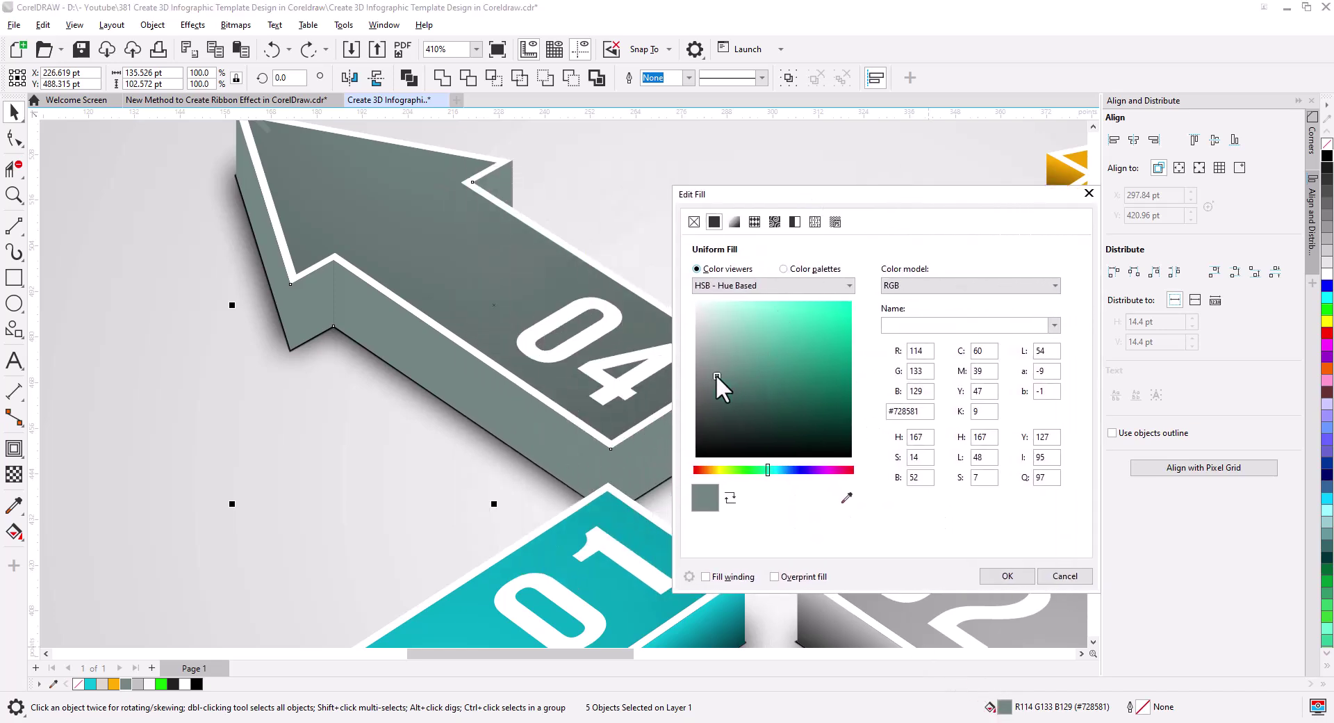
{"action": "left_click_drag", "start_coordinate": [716, 374], "coordinate": [722, 411]}
{"action": "left_click", "coordinate": [1009, 579]}
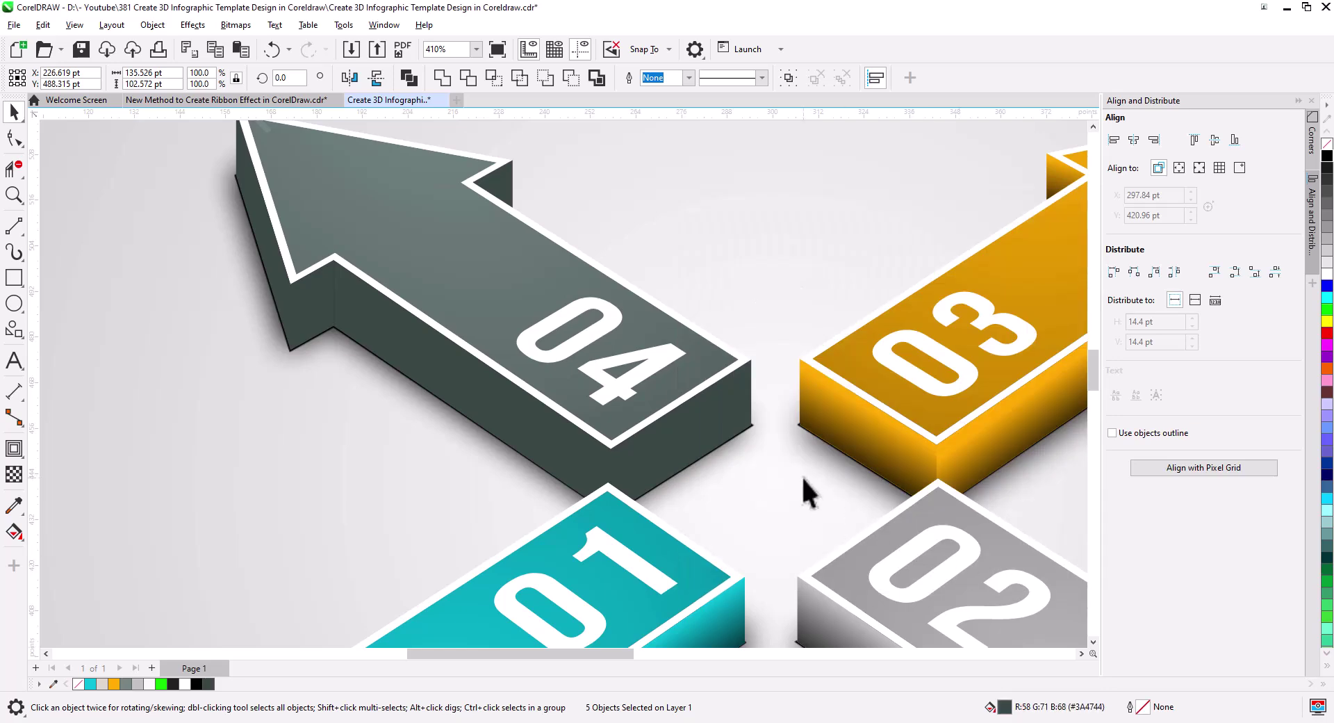
{"action": "left_click", "coordinate": [241, 51]}
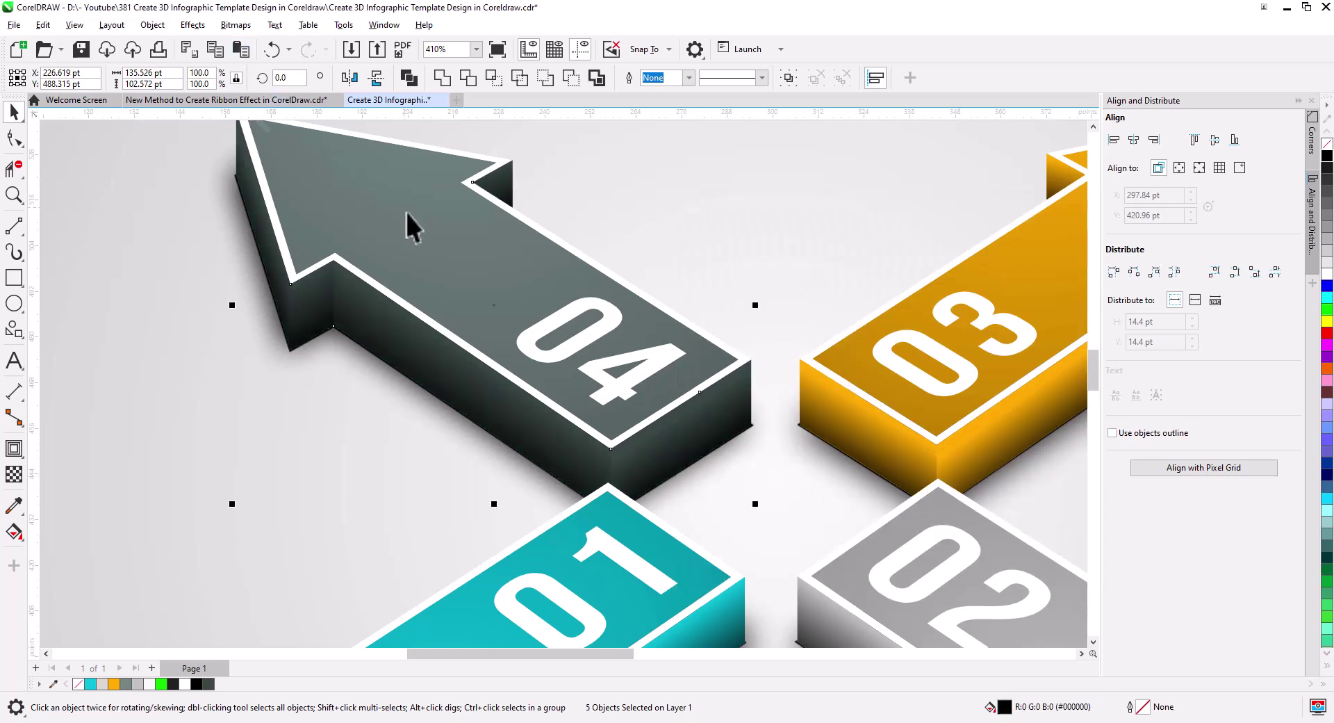
- Cut the five black transparent shading shapes from arrow 03's side faces
{"action": "scroll", "coordinate": [706, 370], "scroll_direction": "down", "scroll_amount": 1}
{"action": "left_click", "coordinate": [738, 390]}
{"action": "left_click_drag", "start_coordinate": [738, 390], "coordinate": [391, 398]}
{"action": "scroll", "coordinate": [559, 330], "scroll_direction": "up", "scroll_amount": 1}
{"action": "left_click_drag", "start_coordinate": [559, 330], "coordinate": [611, 334]}
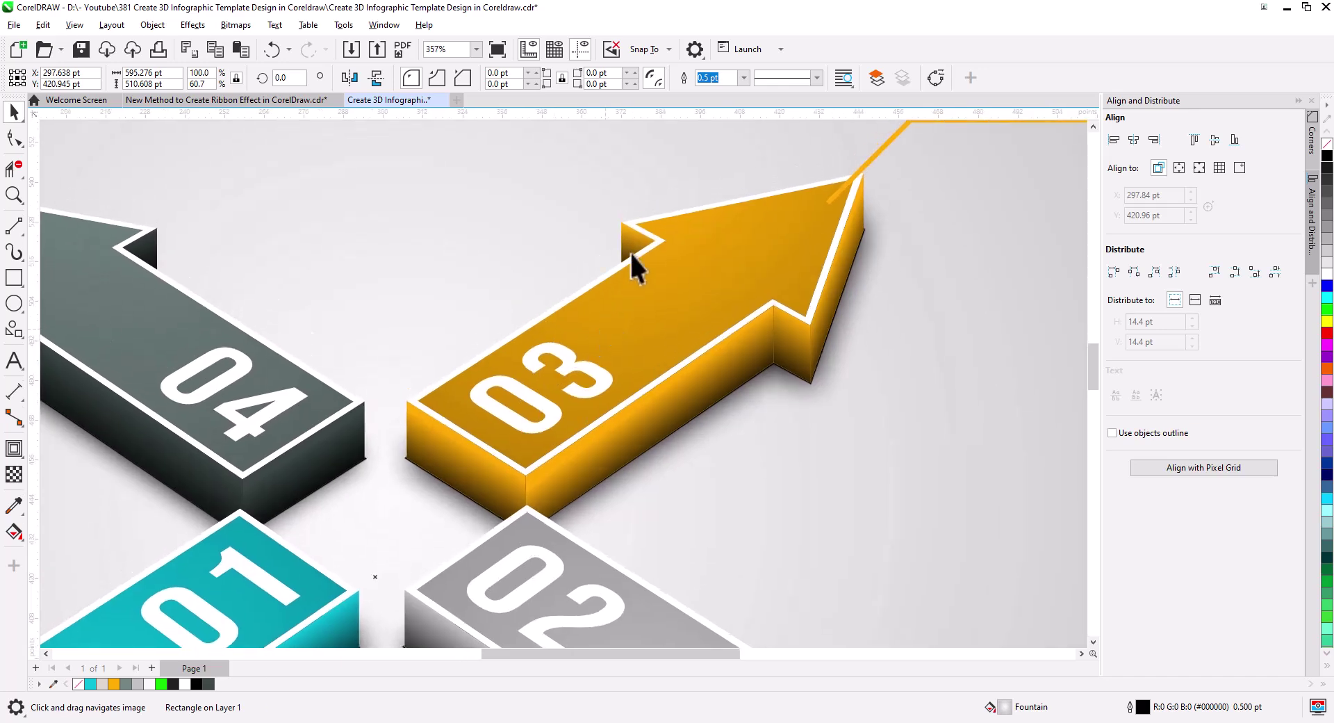
{"action": "left_click", "coordinate": [629, 247]}
{"action": "left_click", "coordinate": [819, 328], "text": "shift"}
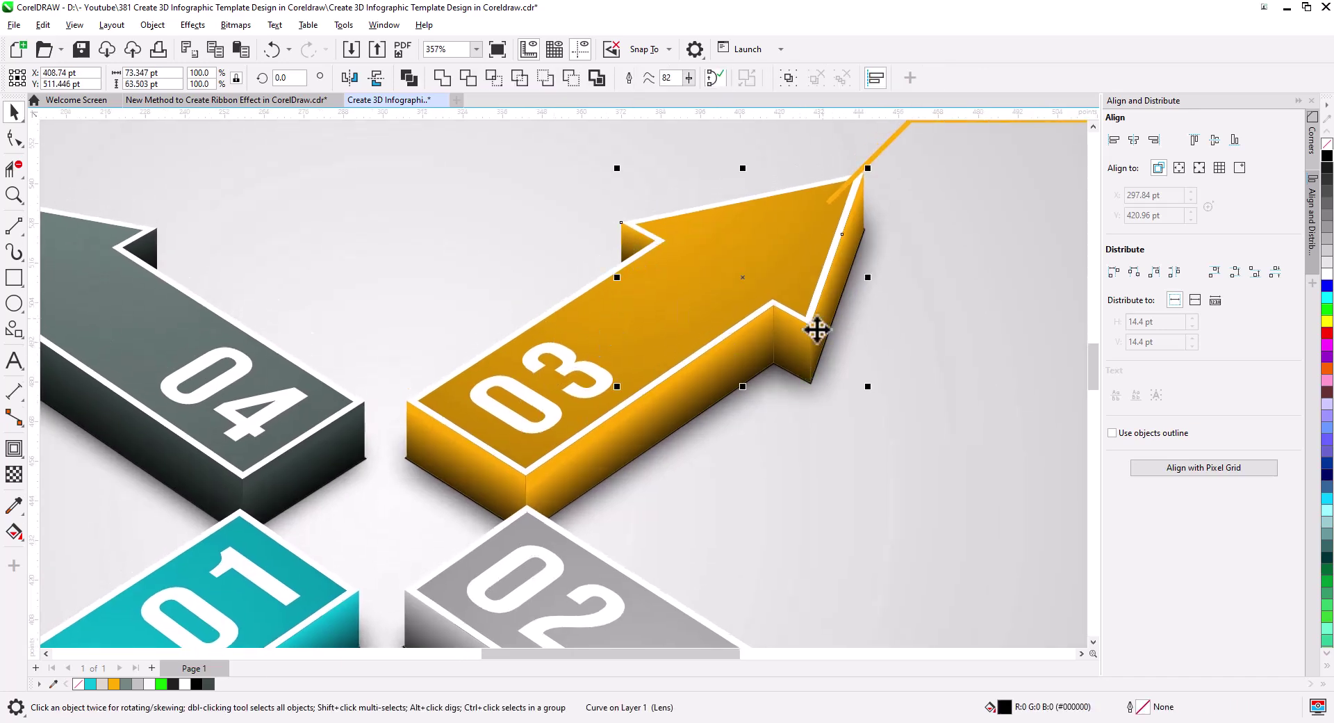
{"action": "left_click", "coordinate": [794, 337], "text": "shift"}
{"action": "left_click", "coordinate": [606, 430], "text": "shift"}
{"action": "left_click", "coordinate": [470, 450], "text": "shift"}
{"action": "key", "text": "Delete"}
- Fill arrow 03's five side faces with a darker brownish orange and paste the shading shapes back over them
{"action": "left_click", "coordinate": [470, 452]}
{"action": "left_click", "coordinate": [606, 432], "text": "shift"}
{"action": "left_click", "coordinate": [794, 337], "text": "shift"}
{"action": "left_click", "coordinate": [654, 273], "text": "shift"}
{"action": "left_click", "coordinate": [455, 399], "text": "shift"}
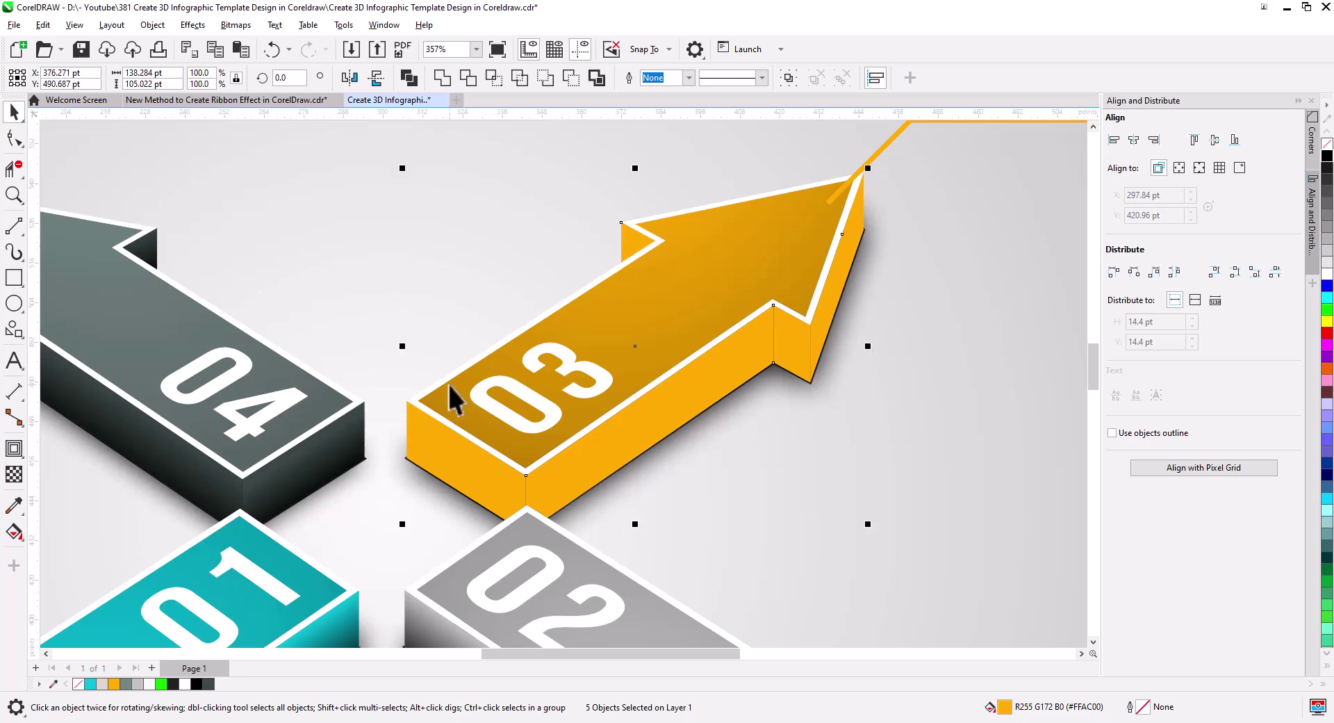
{"action": "double_click", "coordinate": [1005, 706]}
{"action": "left_click_drag", "start_coordinate": [1057, 381], "coordinate": [1075, 410]}
{"action": "left_click", "coordinate": [1230, 628]}
{"action": "key", "text": "ctrl+v"}
- Cut the two black transparent shading shapes from arrow 02's side faces
{"action": "left_click_drag", "start_coordinate": [868, 556], "coordinate": [833, 130]}
{"action": "left_click", "coordinate": [593, 346]}
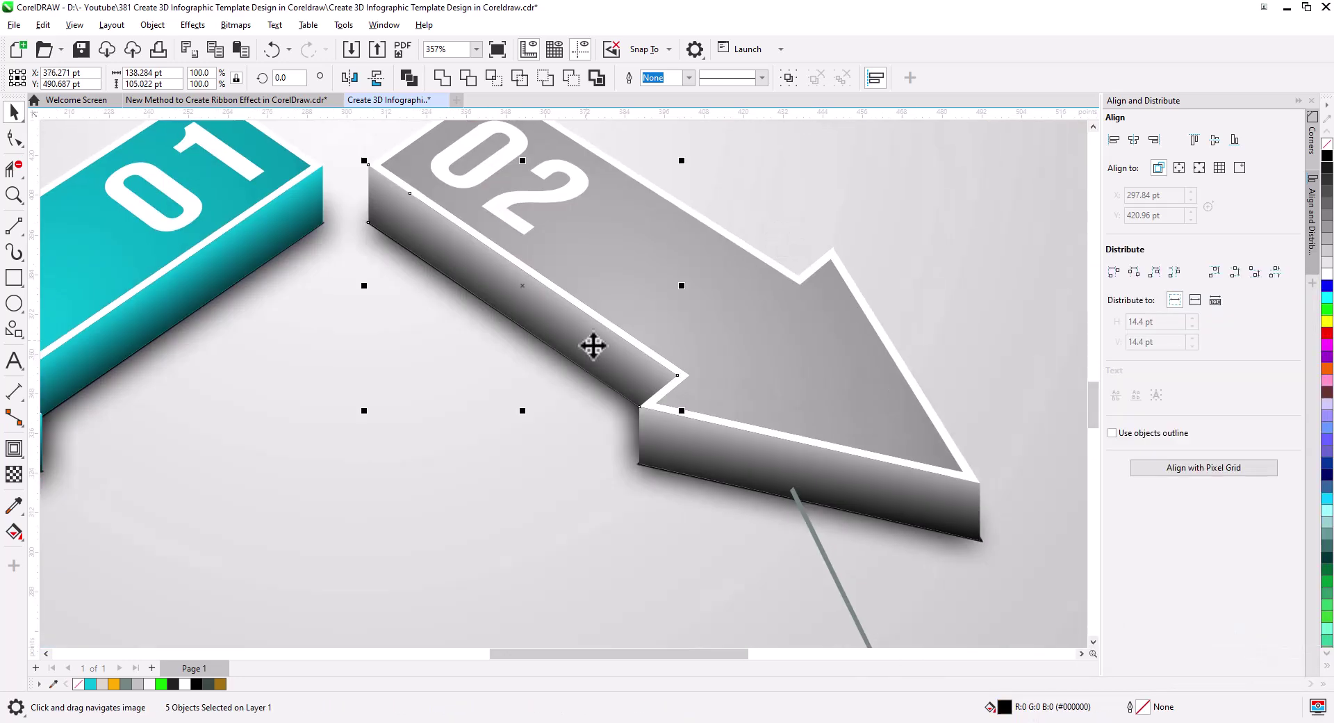
{"action": "left_click", "coordinate": [706, 452], "text": "shift"}
{"action": "key", "text": "ctrl+x"}
- Fill arrow 02's two side faces with darker grey #787777 and paste the shading shapes back over them
{"action": "left_click", "coordinate": [706, 453]}
{"action": "left_click", "coordinate": [611, 374], "text": "shift"}
{"action": "double_click", "coordinate": [1005, 706]}
{"action": "left_click_drag", "start_coordinate": [974, 430], "coordinate": [974, 477]}
{"action": "left_click", "coordinate": [1286, 668]}
{"action": "left_click", "coordinate": [241, 49]}
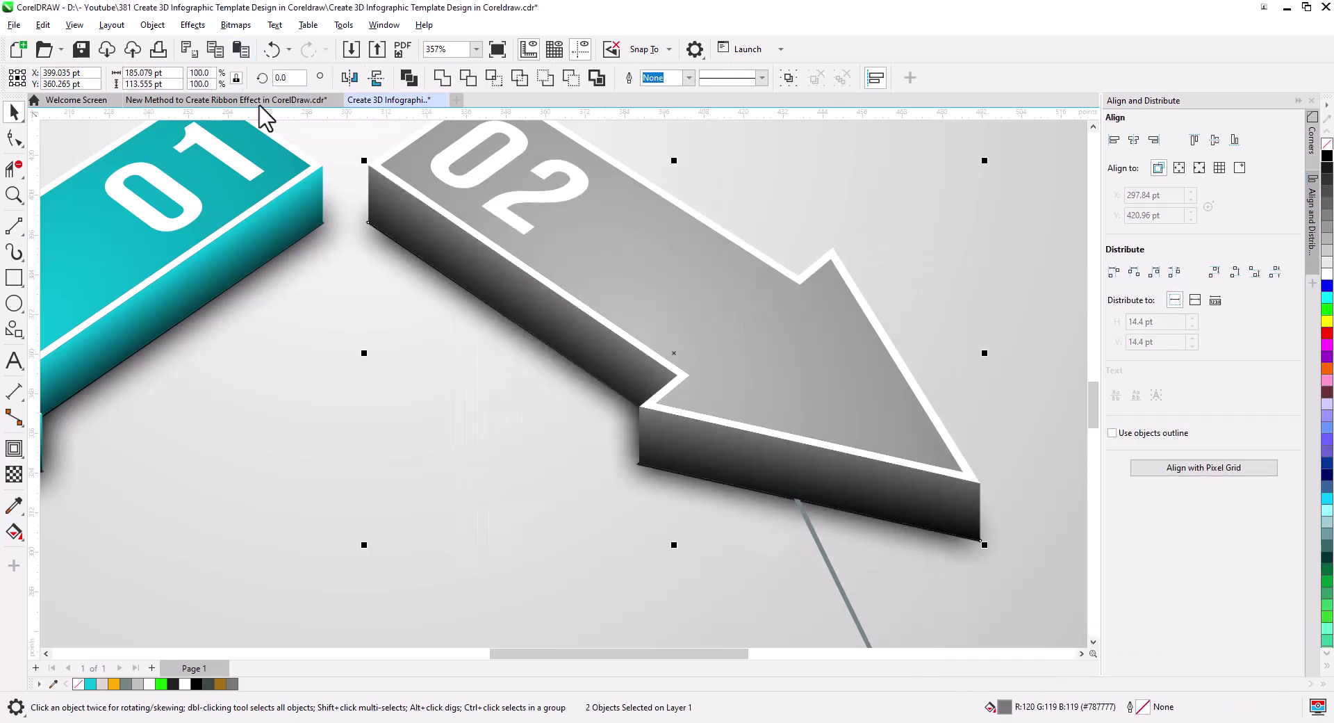
- Cut the two black transparent shading shapes from arrow 01's side faces
{"action": "left_click_drag", "start_coordinate": [271, 229], "coordinate": [625, 288]}
{"action": "left_click", "coordinate": [514, 367]}
{"action": "left_click", "coordinate": [354, 513], "text": "shift"}
{"action": "key", "text": "ctrl+x"}
- Fill arrow 01's two side faces with a darker teal and paste the shading shapes back over them
{"action": "left_click", "coordinate": [356, 511]}
{"action": "left_click", "coordinate": [528, 386], "text": "shift"}
{"action": "double_click", "coordinate": [1005, 706]}
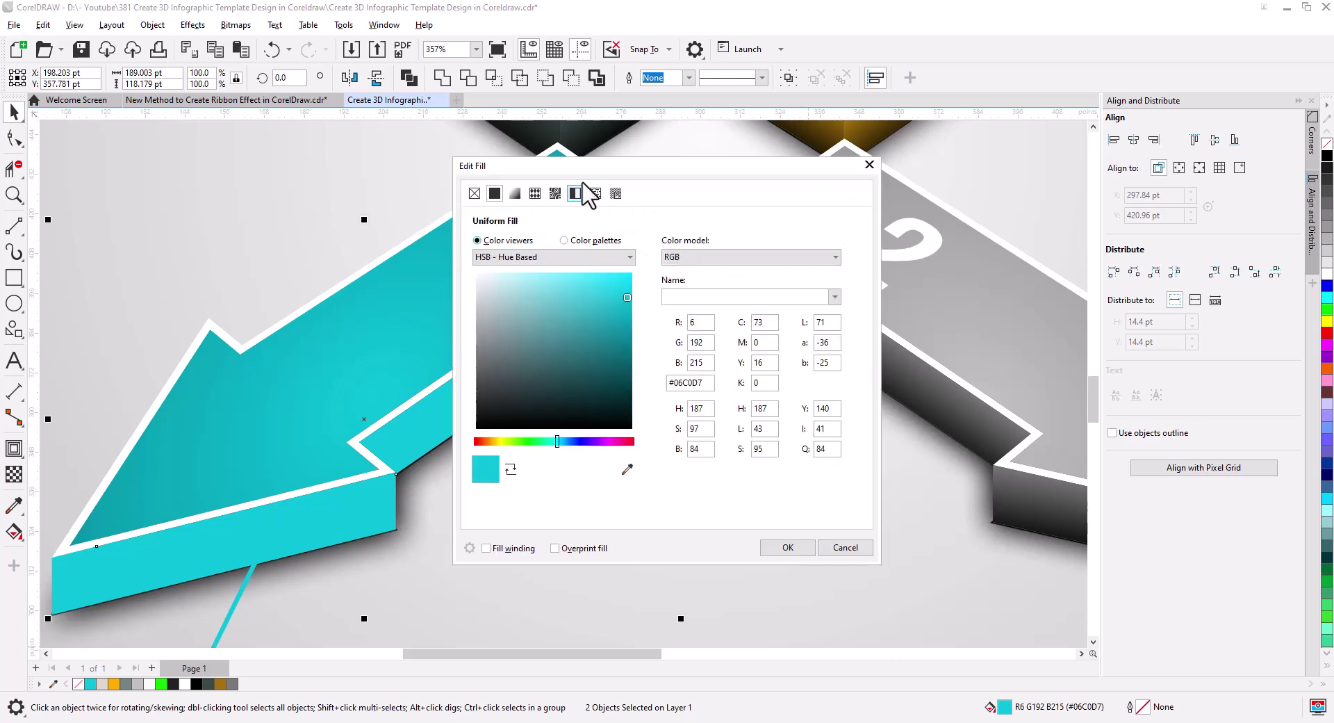
{"action": "left_click_drag", "start_coordinate": [581, 179], "coordinate": [834, 198]}
{"action": "left_click", "coordinate": [884, 366]}
{"action": "left_click", "coordinate": [1039, 563]}
{"action": "key", "text": "ctrl+v"}
- Place a copy of the LOREM IPSUM heading and paragraph beneath arrow 04's callout line and scale it down to fit the line
{"action": "scroll", "coordinate": [634, 426], "scroll_direction": "down", "scroll_amount": 3}
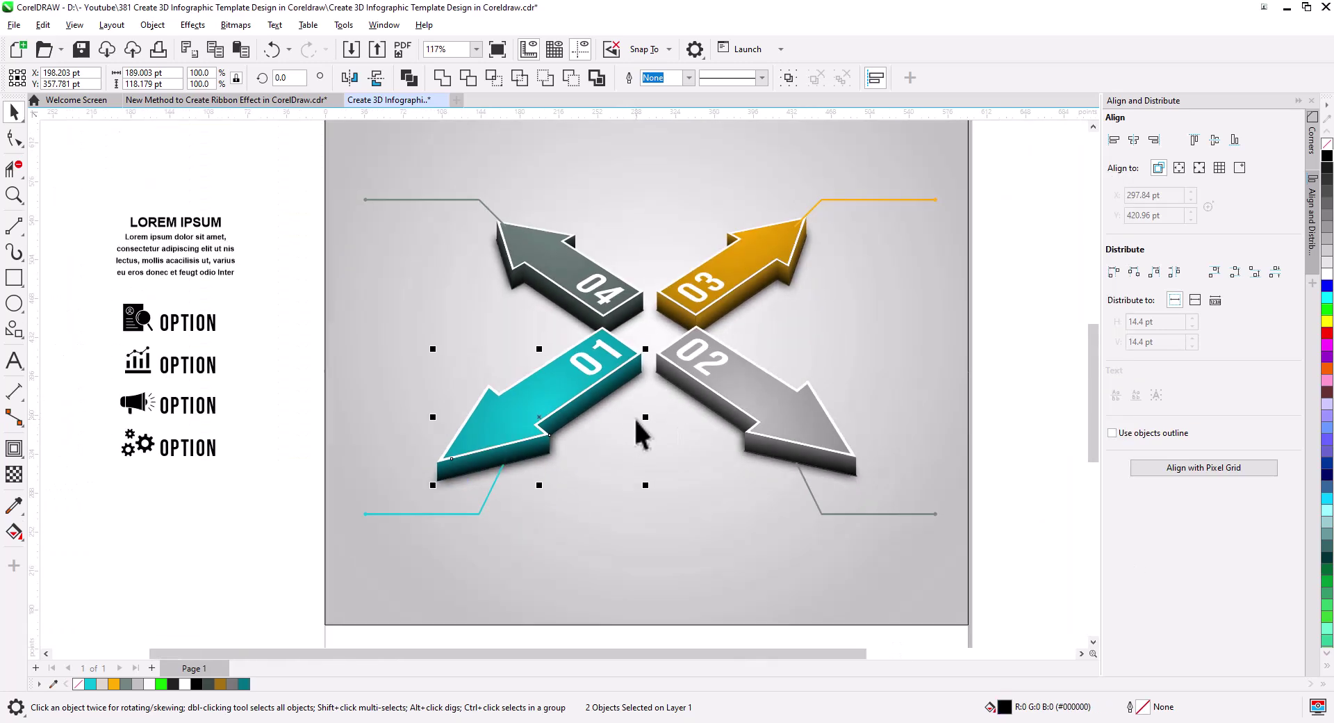
{"action": "scroll", "coordinate": [292, 233], "scroll_direction": "up", "scroll_amount": 1}
{"action": "left_click", "coordinate": [295, 236]}
{"action": "left_click_drag", "start_coordinate": [296, 236], "coordinate": [364, 339]}
{"action": "left_click", "coordinate": [209, 321]}
{"action": "left_click_drag", "start_coordinate": [208, 321], "coordinate": [579, 307]}
{"action": "scroll", "coordinate": [611, 342], "scroll_direction": "up", "scroll_amount": 2}
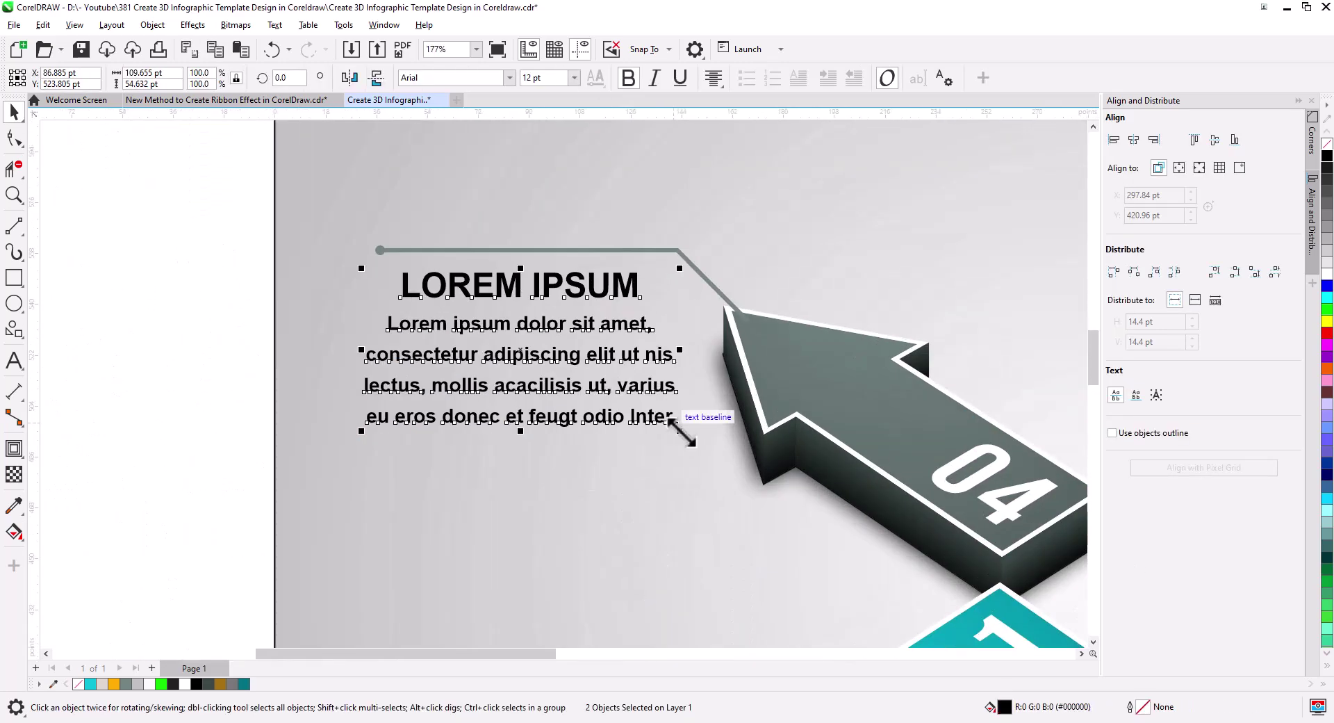
{"action": "left_click_drag", "start_coordinate": [682, 431], "coordinate": [662, 421]}
{"action": "left_click_drag", "start_coordinate": [557, 335], "coordinate": [556, 320]}
{"action": "left_click", "coordinate": [183, 299]}
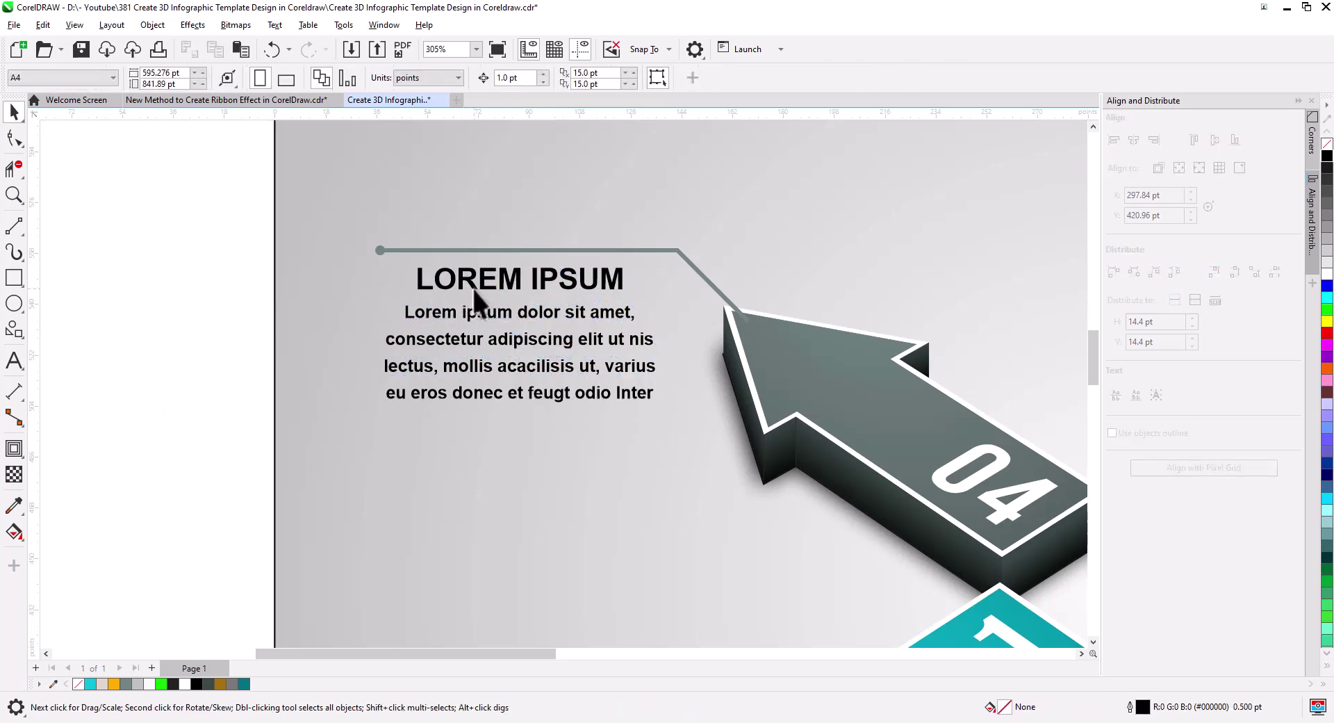
- Colour the LOREM IPSUM heading beneath arrow 04's callout line grey #728581
{"action": "left_click", "coordinate": [473, 289]}
{"action": "left_click", "coordinate": [126, 684]}
{"action": "left_click", "coordinate": [156, 394]}
- Place a copy of the document-and-magnifier icon with its OPTION label above arrow 04's callout line
{"action": "scroll", "coordinate": [489, 236], "scroll_direction": "up", "scroll_amount": 1}
{"action": "scroll", "coordinate": [356, 320], "scroll_direction": "down", "scroll_amount": 3}
{"action": "left_click_drag", "start_coordinate": [201, 401], "coordinate": [380, 471]}
{"action": "left_click_drag", "start_coordinate": [320, 450], "coordinate": [640, 281]}
{"action": "left_click_drag", "start_coordinate": [212, 396], "coordinate": [372, 474]}
{"action": "left_click_drag", "start_coordinate": [334, 453], "coordinate": [610, 332]}
{"action": "left_click", "coordinate": [700, 297]}
{"action": "key", "text": "Escape"}
- Colour arrow 04's document icon and OPTION label grey #728581
{"action": "scroll", "coordinate": [653, 265], "scroll_direction": "up", "scroll_amount": 2}
{"action": "left_click", "coordinate": [459, 330]}
{"action": "left_click", "coordinate": [126, 683]}
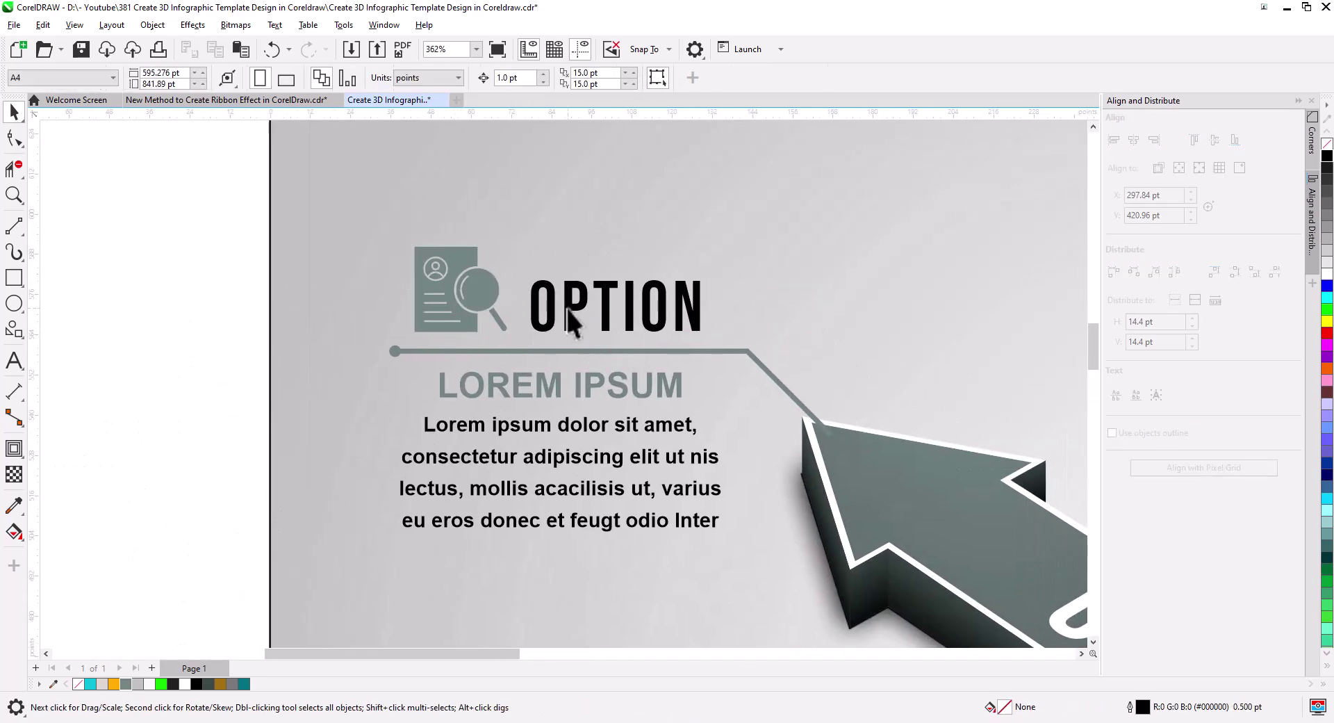
{"action": "left_click", "coordinate": [656, 321]}
{"action": "left_click", "coordinate": [126, 684]}
{"action": "key", "text": "Escape"}
- Colour the bar chart icon and its OPTION label orange #FFAC00 and place a copy above arrow 03's callout line
{"action": "scroll", "coordinate": [477, 459], "scroll_direction": "down", "scroll_amount": 1}
{"action": "scroll", "coordinate": [477, 452], "scroll_direction": "down", "scroll_amount": 2}
{"action": "left_click_drag", "start_coordinate": [489, 577], "coordinate": [541, 413]}
{"action": "left_click_drag", "start_coordinate": [358, 418], "coordinate": [198, 478]}
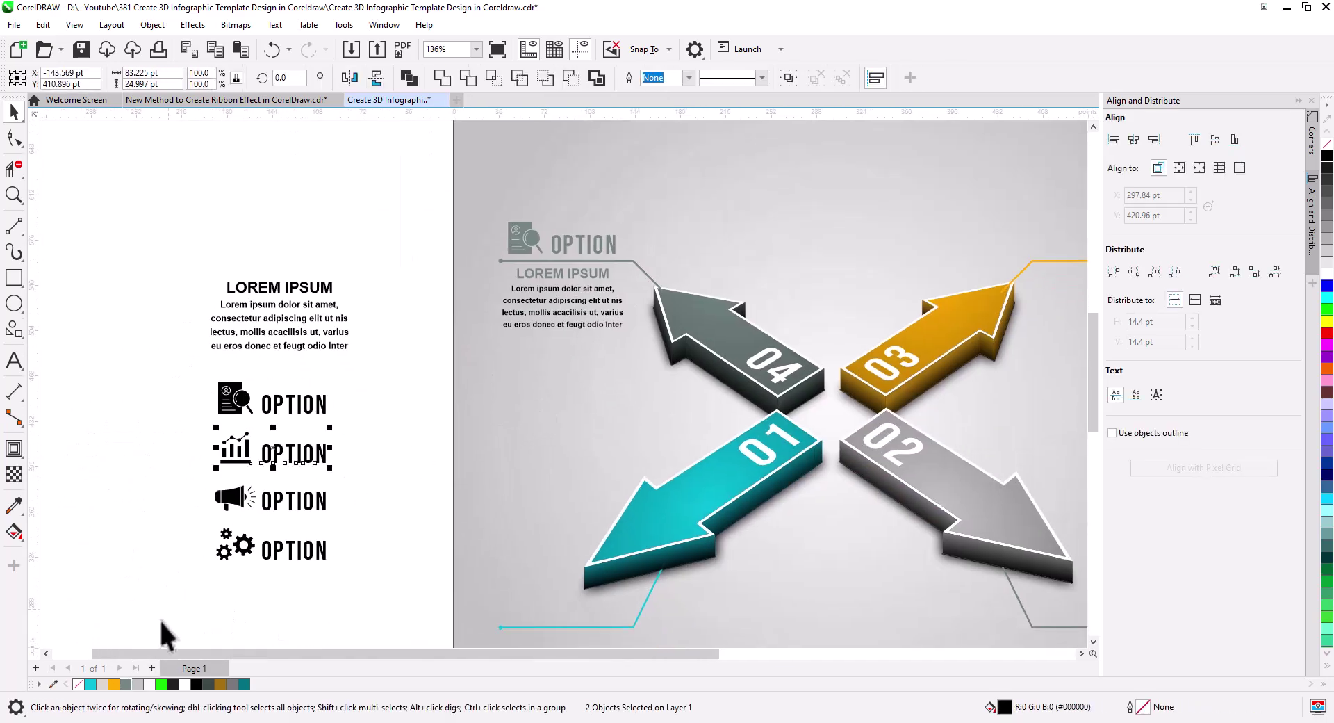
{"action": "left_click", "coordinate": [114, 684]}
{"action": "left_click_drag", "start_coordinate": [273, 457], "coordinate": [1027, 240]}
{"action": "left_click", "coordinate": [1063, 271]}
- Colour the megaphone icon and its OPTION label grey #728581 and place a copy above arrow 02's callout line
{"action": "left_click_drag", "start_coordinate": [187, 478], "coordinate": [350, 521]}
{"action": "left_click", "coordinate": [138, 684]}
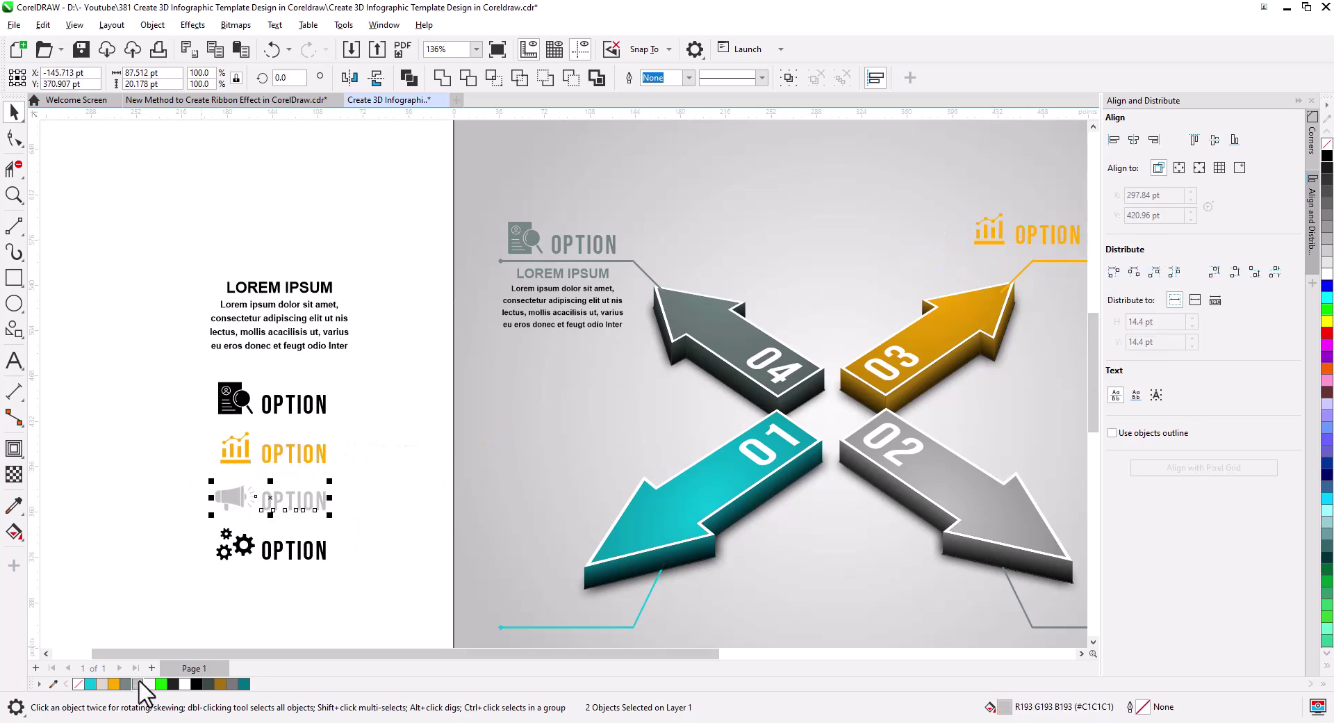
{"action": "left_click_drag", "start_coordinate": [229, 598], "coordinate": [114, 492]}
{"action": "left_click", "coordinate": [126, 684]}
{"action": "left_click_drag", "start_coordinate": [243, 412], "coordinate": [72, 373]}
{"action": "left_click_drag", "start_coordinate": [164, 403], "coordinate": [879, 478]}
{"action": "left_click_drag", "start_coordinate": [247, 411], "coordinate": [50, 372]}
{"action": "left_click_drag", "start_coordinate": [114, 398], "coordinate": [941, 513]}
{"action": "left_click", "coordinate": [976, 545]}
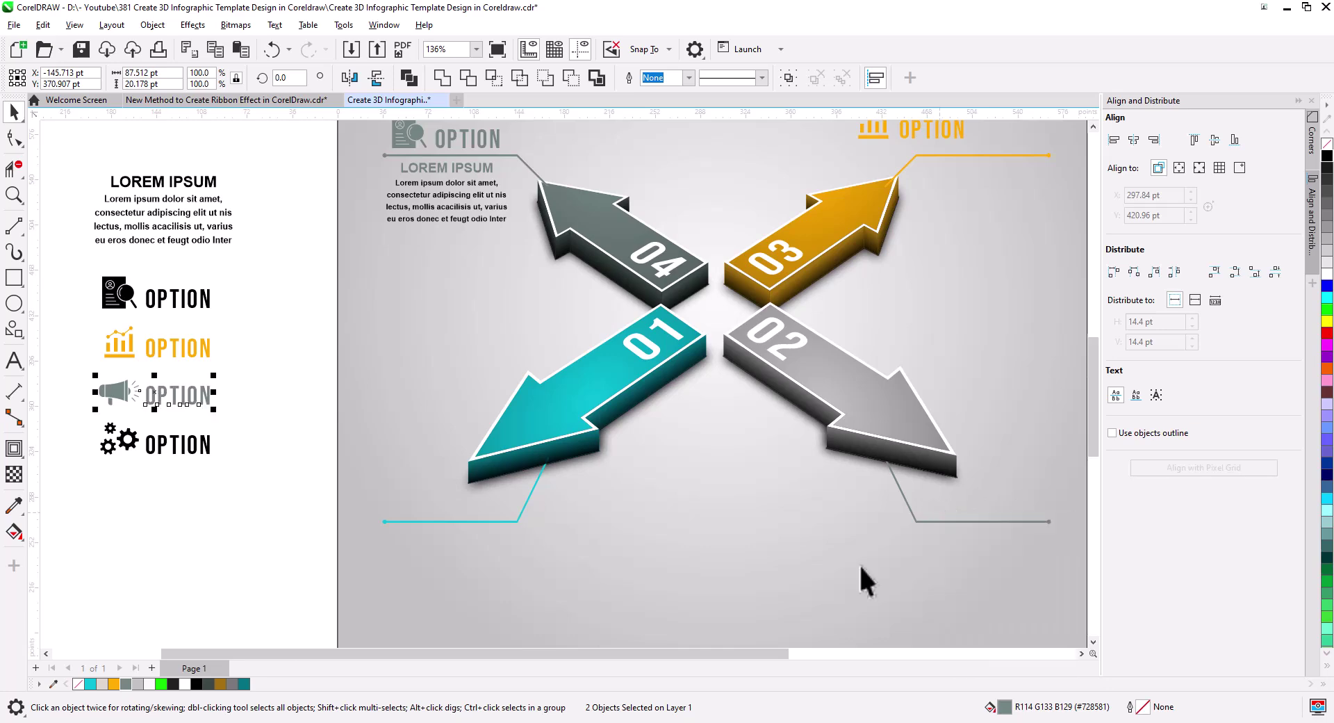
- Colour the gears icon and its OPTION label turquoise #06C0D7 and place a copy above arrow 01's callout line
{"action": "left_click_drag", "start_coordinate": [256, 419], "coordinate": [76, 479]}
{"action": "left_click", "coordinate": [90, 684]}
{"action": "left_click_drag", "start_coordinate": [159, 455], "coordinate": [450, 515]}
{"action": "left_click", "coordinate": [460, 546]}
{"action": "left_click", "coordinate": [447, 549]}
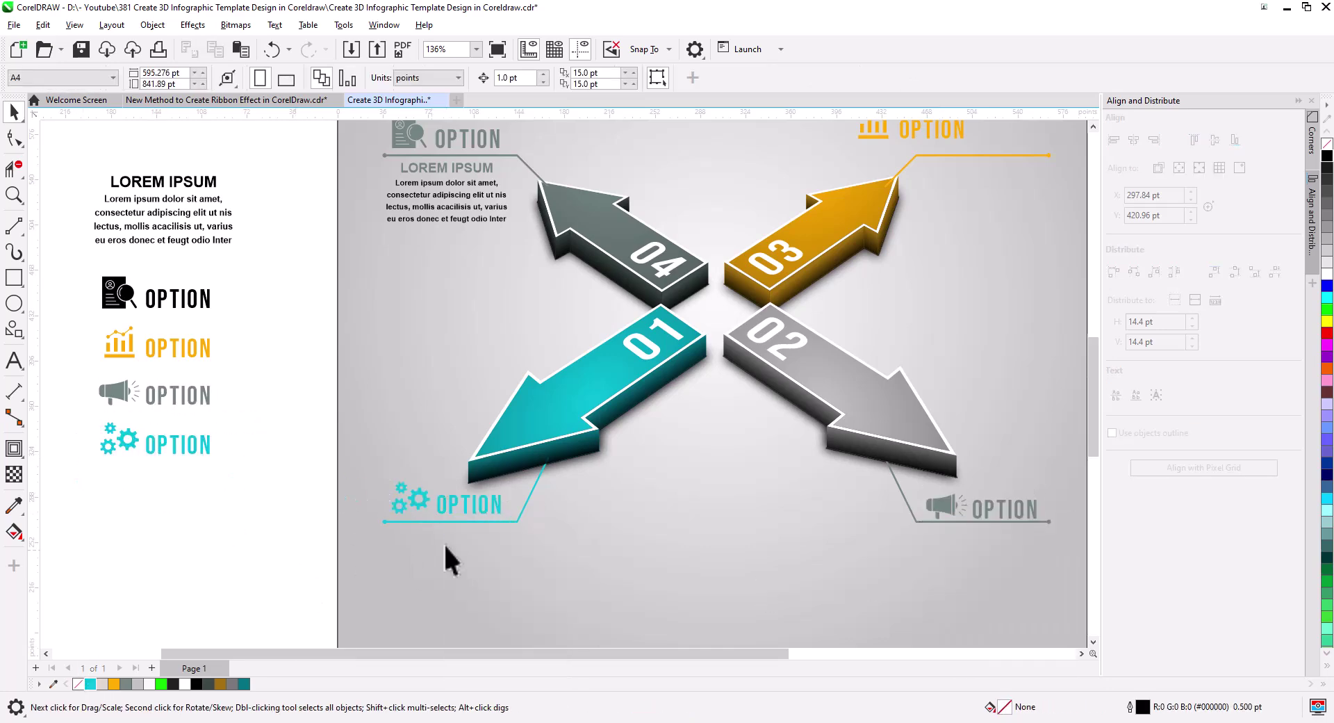
- Copy arrow 04's LOREM IPSUM heading and paragraph beneath the callout lines of arrows 03, 01 and 02
{"action": "left_click_drag", "start_coordinate": [441, 167], "coordinate": [775, 324]}
{"action": "left_click", "coordinate": [241, 303]}
{"action": "left_click", "coordinate": [242, 317], "text": "shift"}
{"action": "left_click", "coordinate": [797, 360]}
{"action": "left_click_drag", "start_coordinate": [809, 440], "coordinate": [822, 283]}
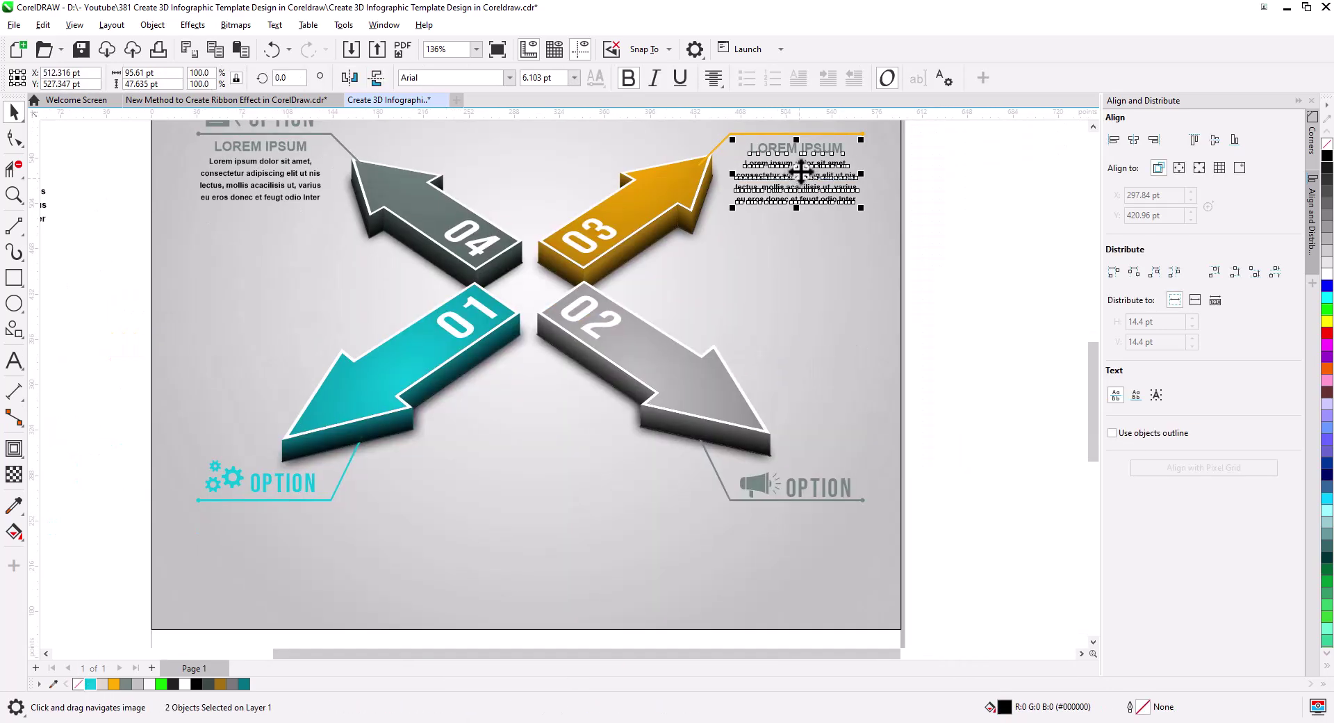
{"action": "left_click_drag", "start_coordinate": [801, 173], "coordinate": [263, 533]}
{"action": "left_click", "coordinate": [849, 564]}
{"action": "left_click", "coordinate": [310, 564]}
- Colour arrow 01's LOREM IPSUM heading turquoise #06C0D7 and arrow 03's heading orange #FFAC00
{"action": "left_click", "coordinate": [254, 591]}
{"action": "left_click", "coordinate": [229, 513]}
{"action": "left_click", "coordinate": [90, 683]}
{"action": "left_click_drag", "start_coordinate": [789, 146], "coordinate": [779, 273]}
{"action": "left_click", "coordinate": [779, 276]}
{"action": "left_click", "coordinate": [114, 684]}
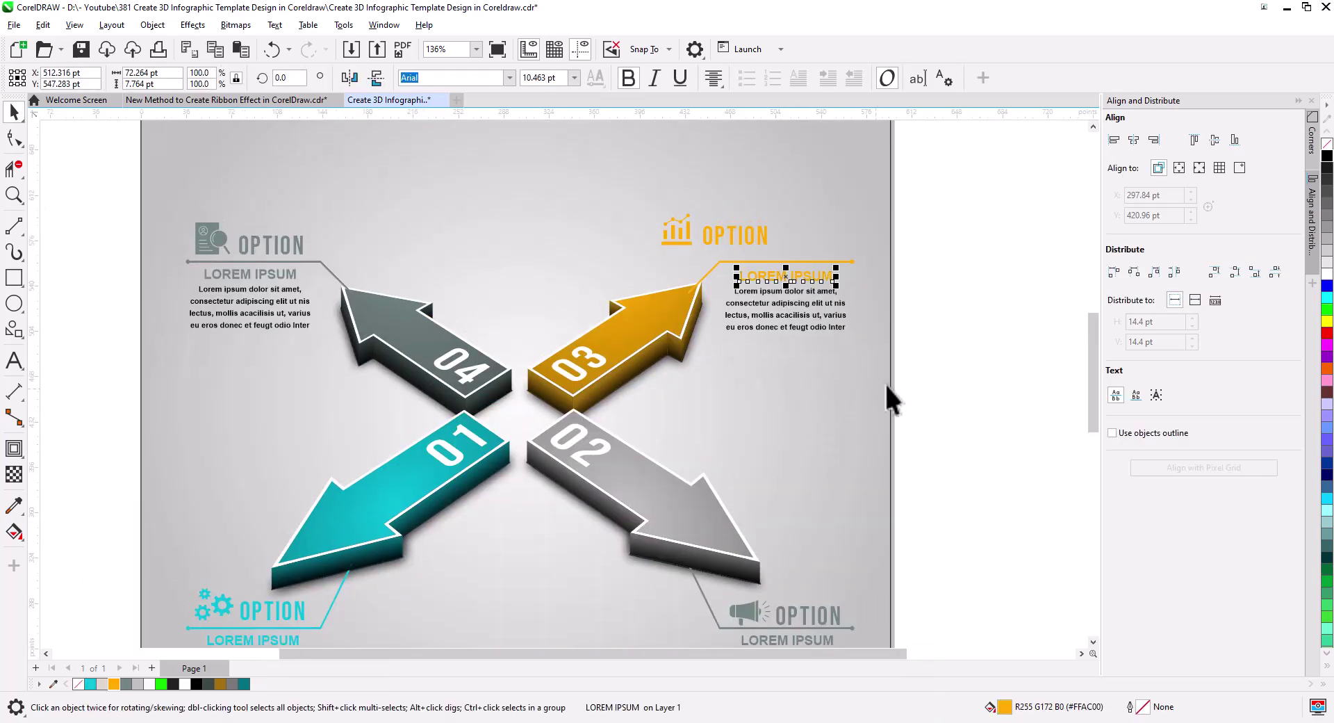
{"action": "left_click", "coordinate": [885, 385]}
- Move arrow 03's bar chart icon and OPTION label right so they sit over the horizontal part of the callout line
{"action": "left_click", "coordinate": [730, 236]}
{"action": "left_click", "coordinate": [685, 243], "text": "shift"}
{"action": "left_click_drag", "start_coordinate": [686, 244], "coordinate": [752, 254]}
{"action": "key", "text": "Escape"}
- Adjust the background rectangle's elliptical fountain fill, centring the white between the arrows and pulling the grey end further out below the page
{"action": "scroll", "coordinate": [695, 227], "scroll_direction": "down", "scroll_amount": 1}
{"action": "left_click", "coordinate": [647, 190]}
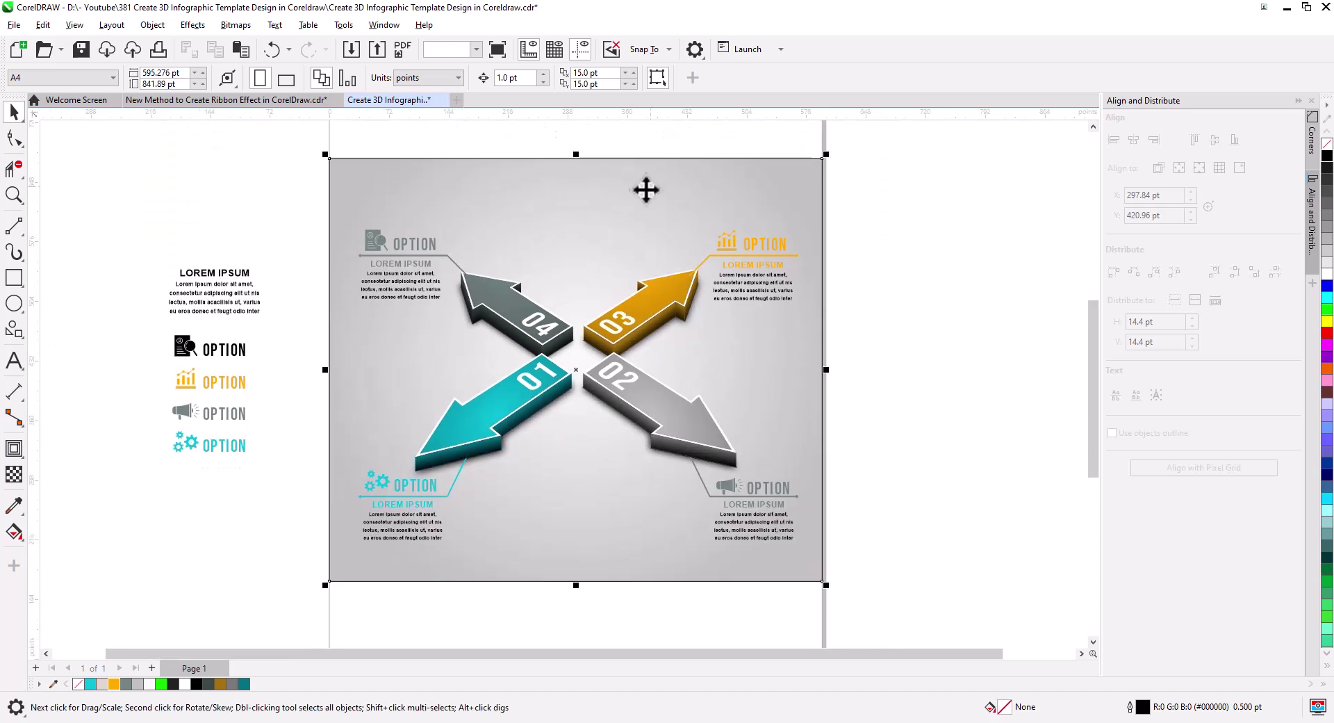
{"action": "key", "text": "g"}
{"action": "scroll", "coordinate": [588, 622], "scroll_direction": "down", "scroll_amount": 1}
{"action": "left_click_drag", "start_coordinate": [588, 622], "coordinate": [626, 581]}
{"action": "left_click_drag", "start_coordinate": [783, 326], "coordinate": [875, 312]}
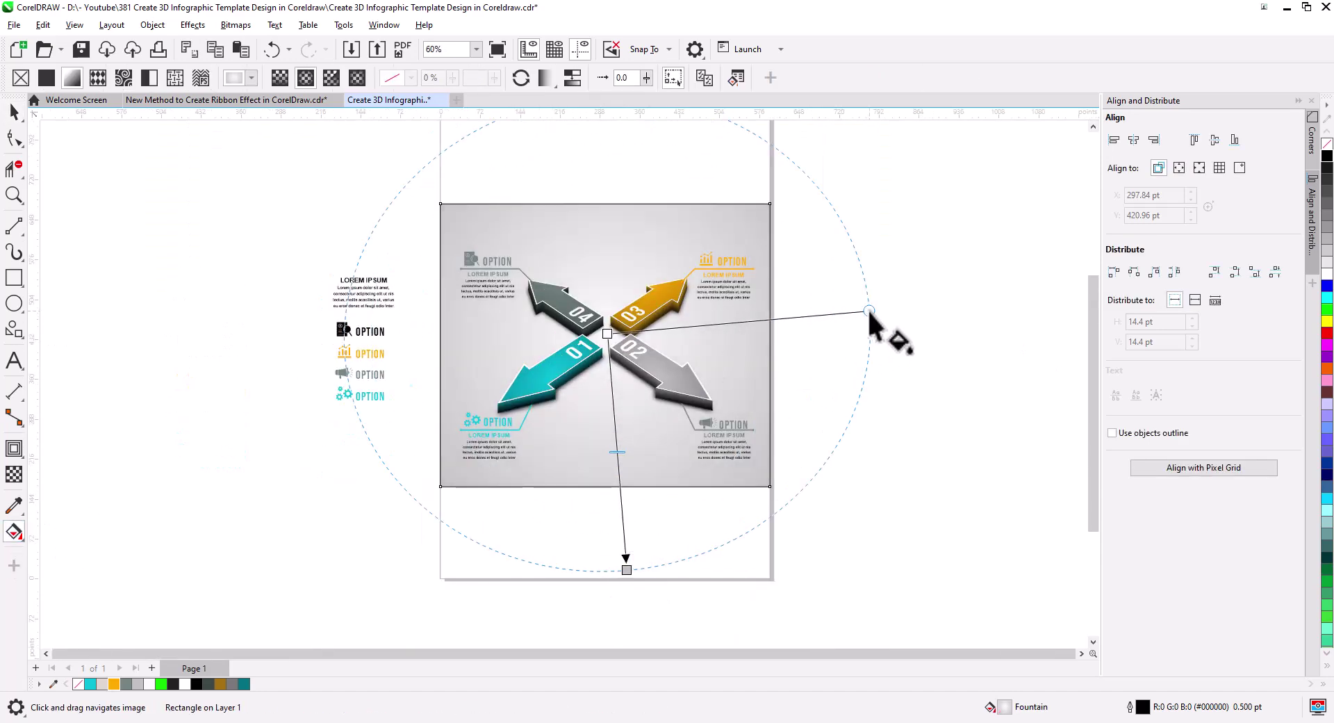
{"action": "left_click_drag", "start_coordinate": [608, 334], "coordinate": [605, 343]}
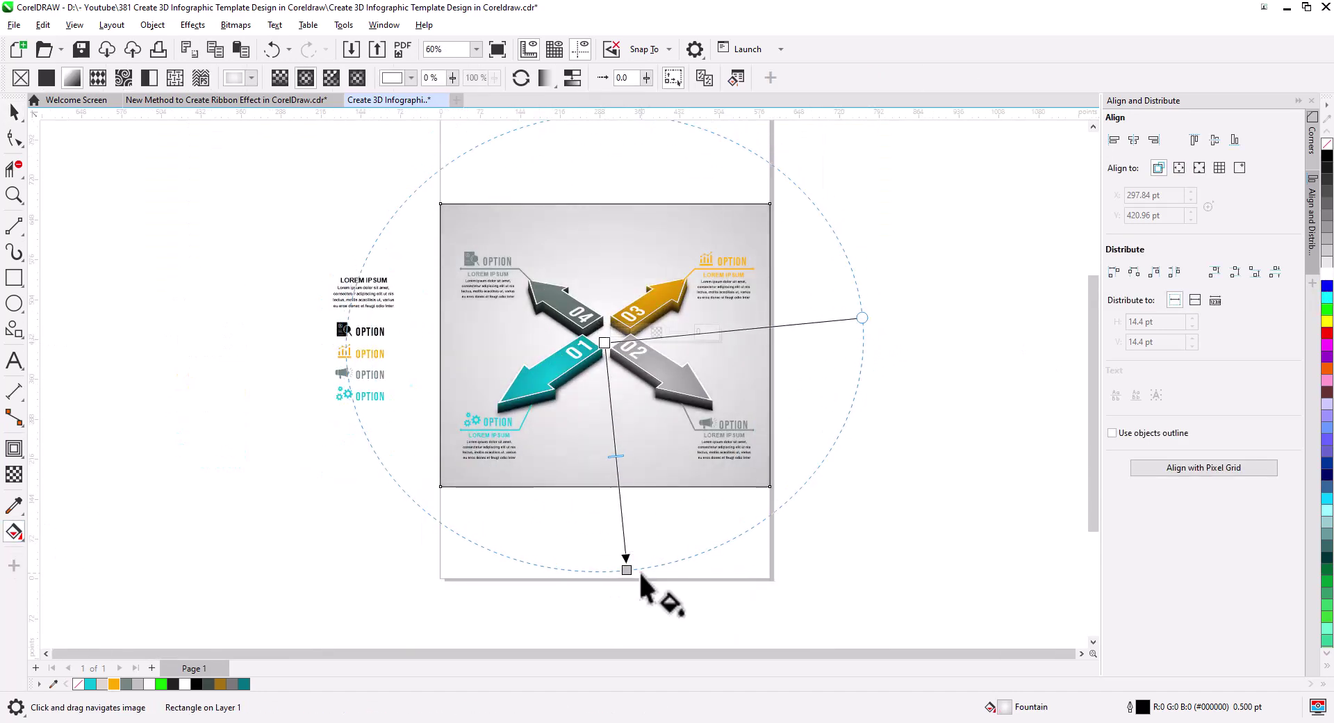
{"action": "left_click_drag", "start_coordinate": [627, 570], "coordinate": [629, 598]}
{"action": "left_click", "coordinate": [14, 112]}
{"action": "key", "text": "shift+F4"}
{"action": "left_click", "coordinate": [1001, 378]}
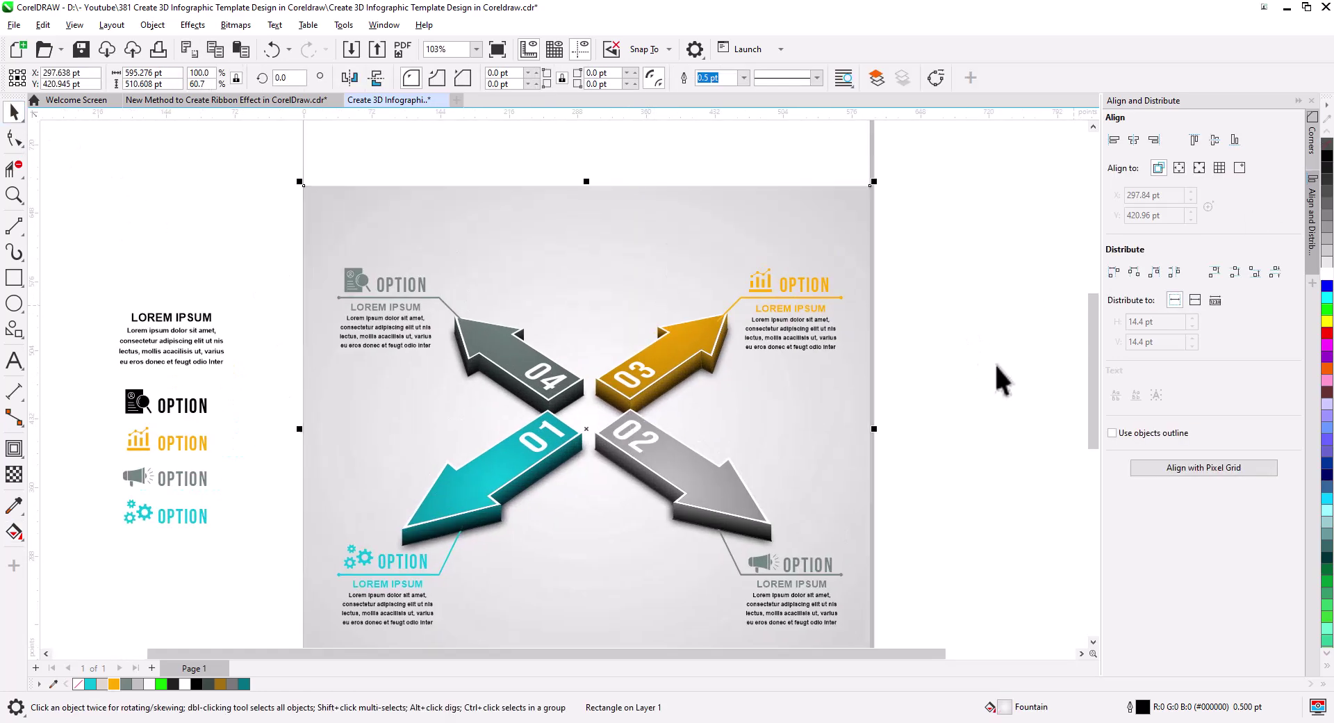